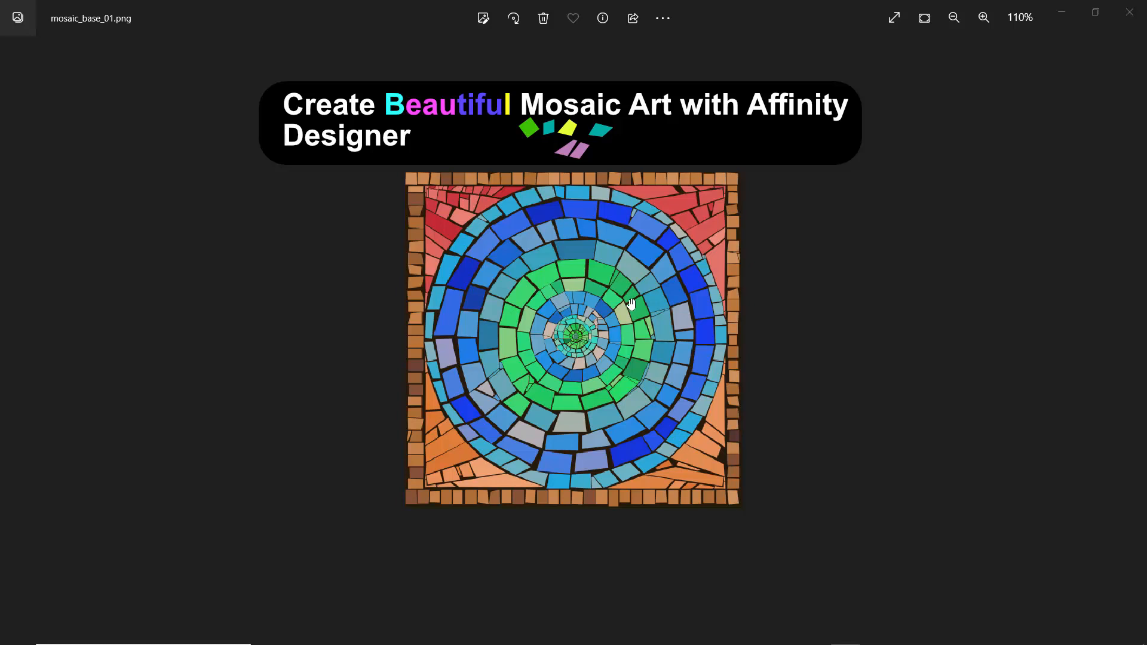
Step: Put away the finished mosaic image and switch to the photo of hand-drawn sketches, 20230810_205441.jpg
{"action": "left_click", "coordinate": [1061, 13]}
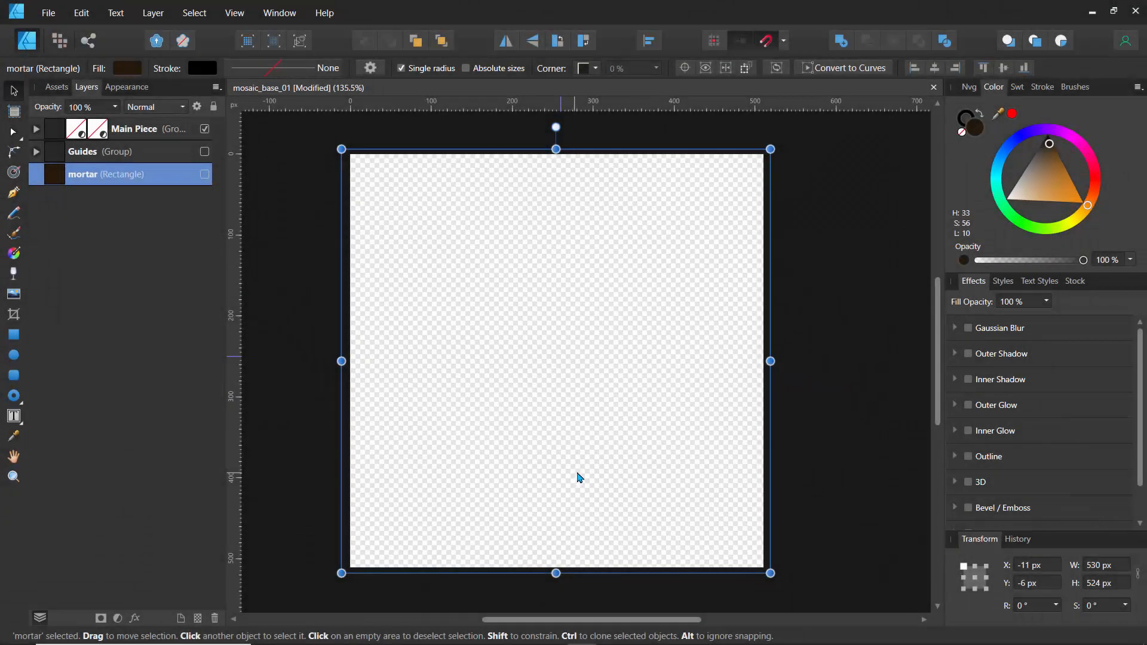
{"action": "mouse_move", "coordinate": [627, 644]}
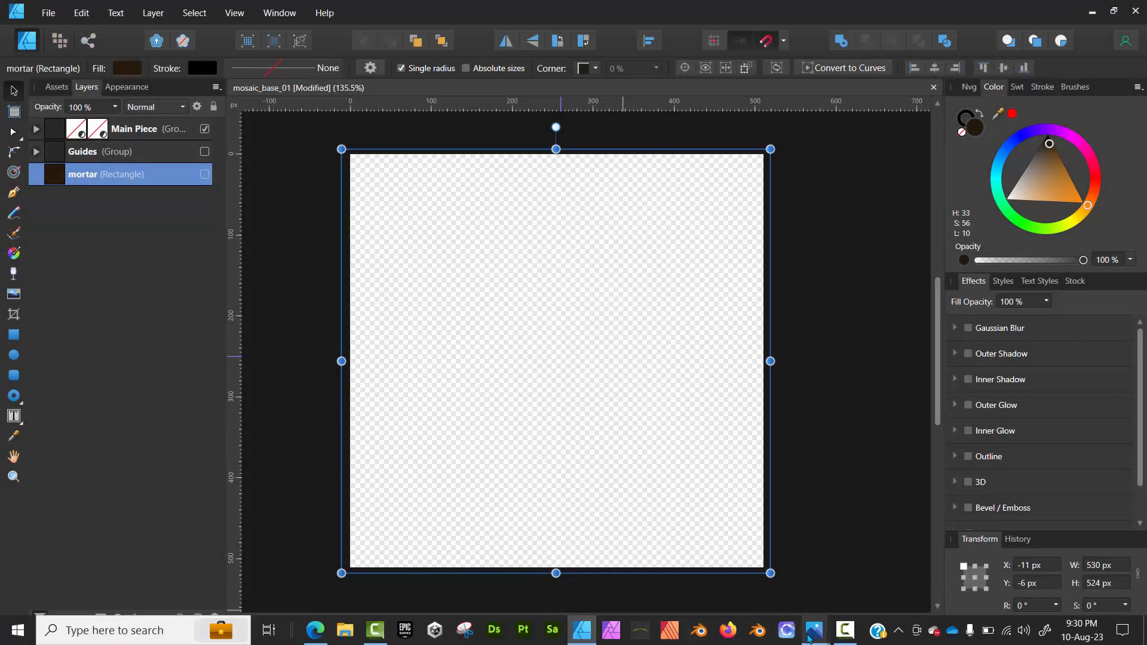
{"action": "mouse_move", "coordinate": [816, 632]}
{"action": "left_click", "coordinate": [737, 538]}
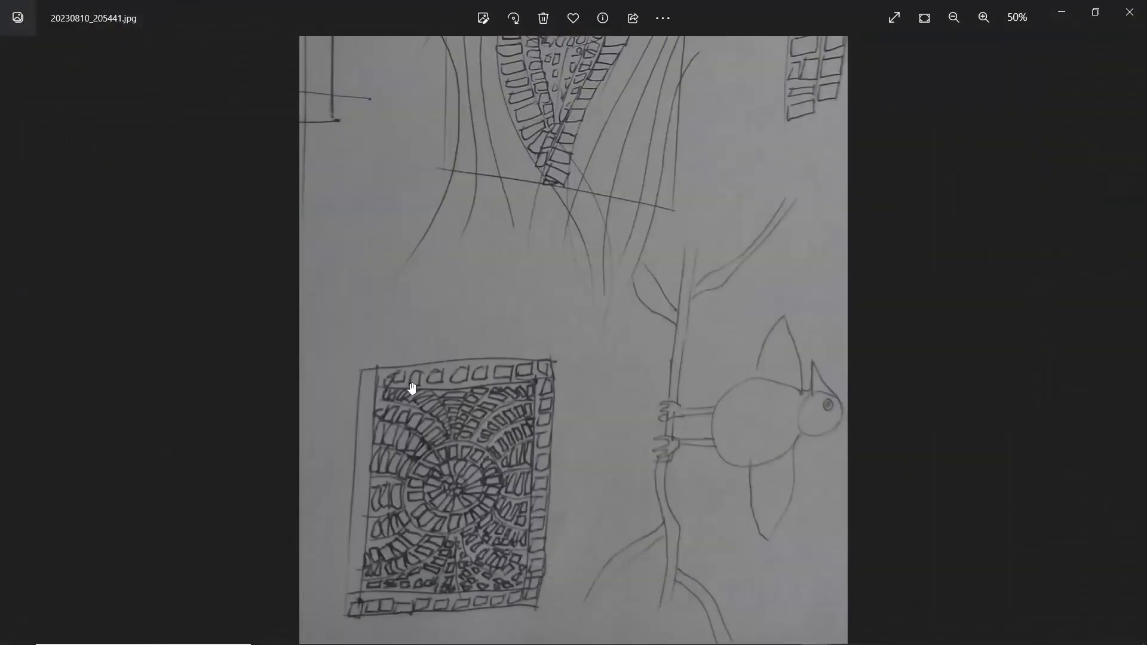
Step: Rotate the sketch photo to landscape orientation so that the bird and lizard drawings stand upright
{"action": "left_click_drag", "start_coordinate": [532, 225], "coordinate": [550, 432]}
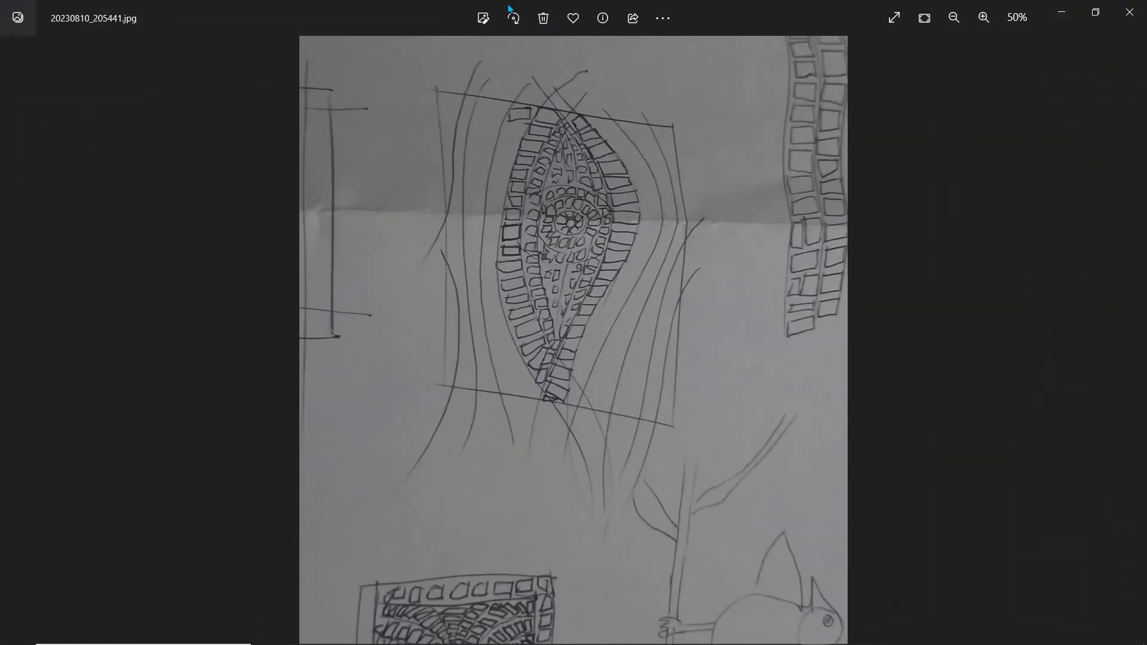
{"action": "left_click", "coordinate": [516, 21]}
{"action": "left_click", "coordinate": [516, 21]}
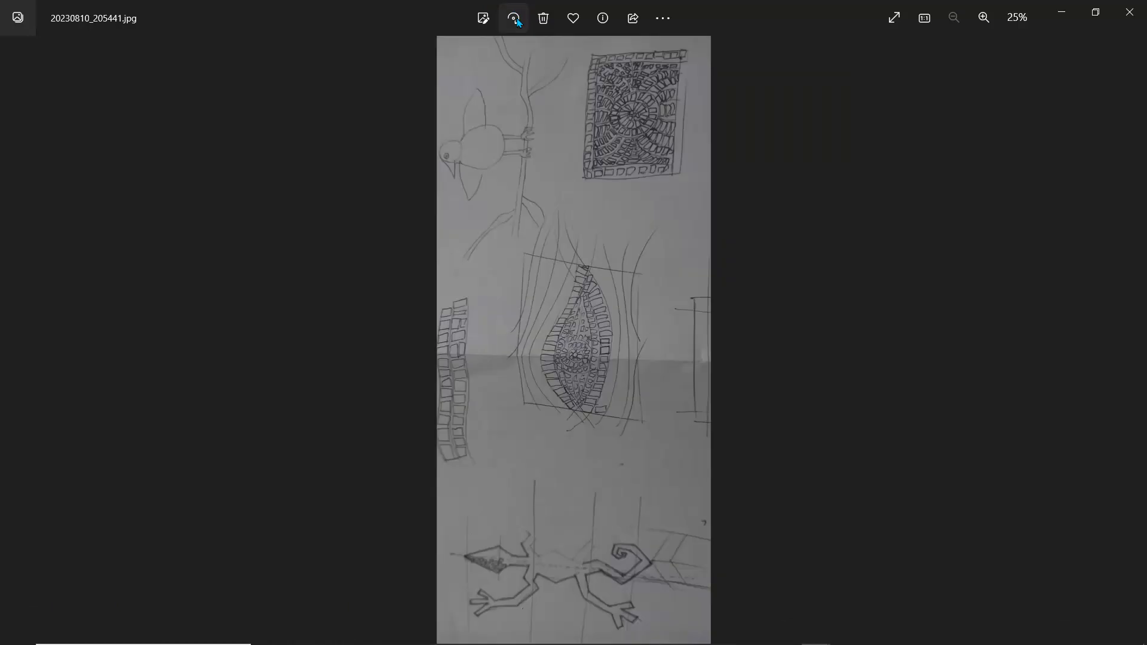
{"action": "left_click", "coordinate": [515, 21]}
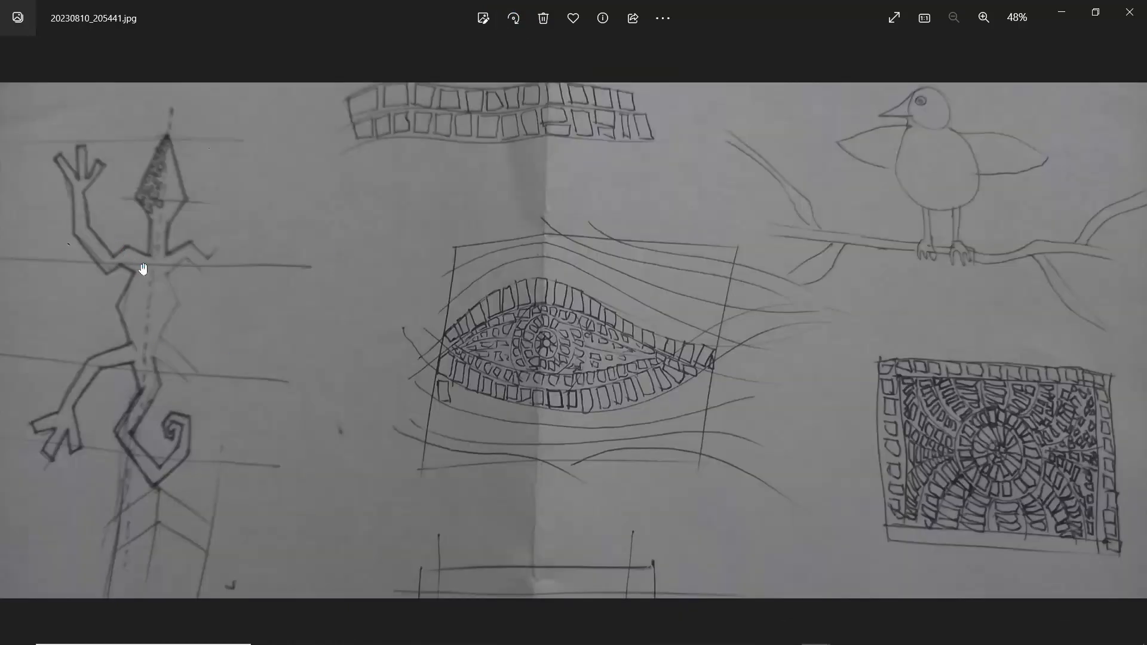
Step: Examine the eye sketch and the circular mosaic sketch with its tiled border up close
{"action": "scroll", "coordinate": [146, 266], "scroll_direction": "up", "scroll_amount": 2}
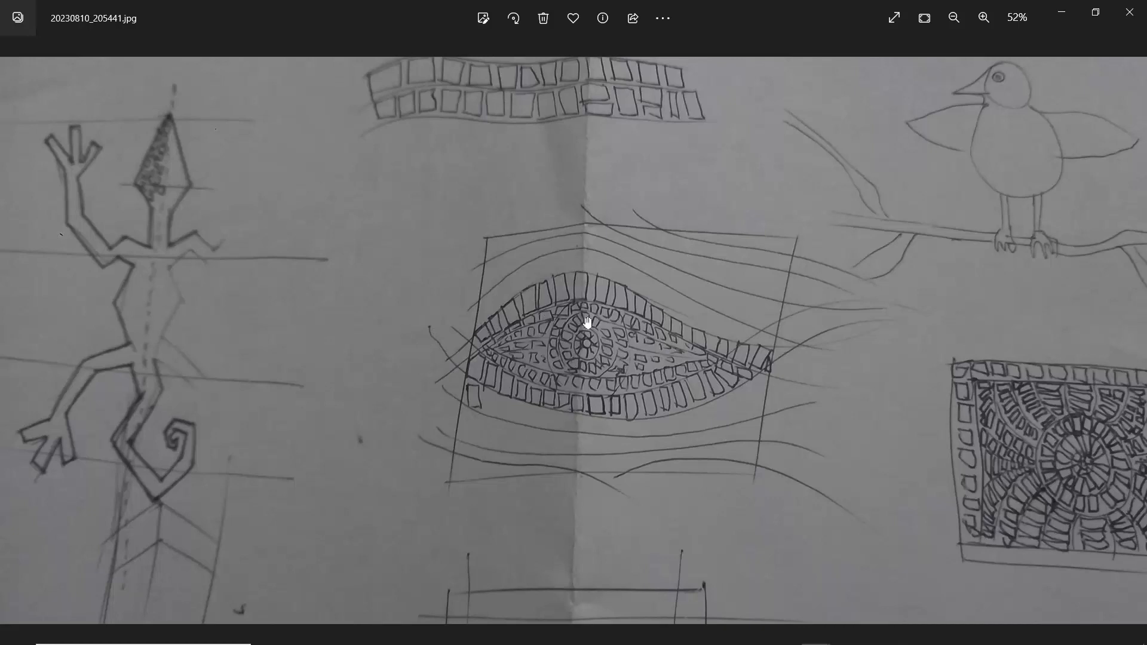
{"action": "left_click_drag", "start_coordinate": [839, 366], "coordinate": [623, 306]}
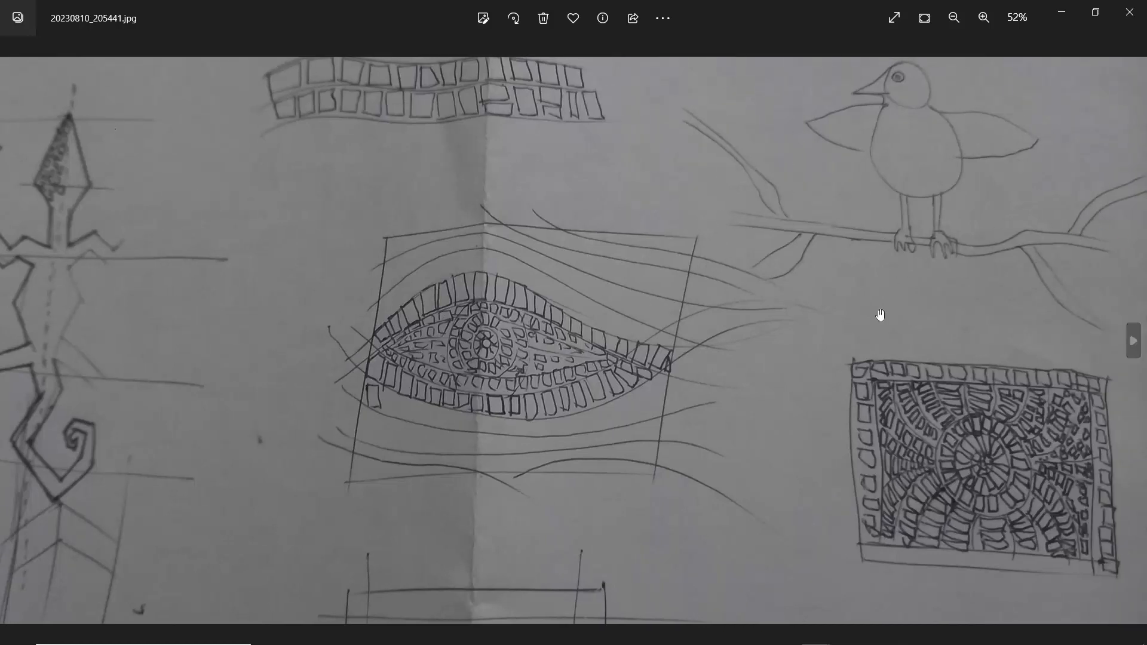
{"action": "scroll", "coordinate": [980, 439], "scroll_direction": "up", "scroll_amount": 2}
{"action": "left_click_drag", "start_coordinate": [981, 446], "coordinate": [922, 395]}
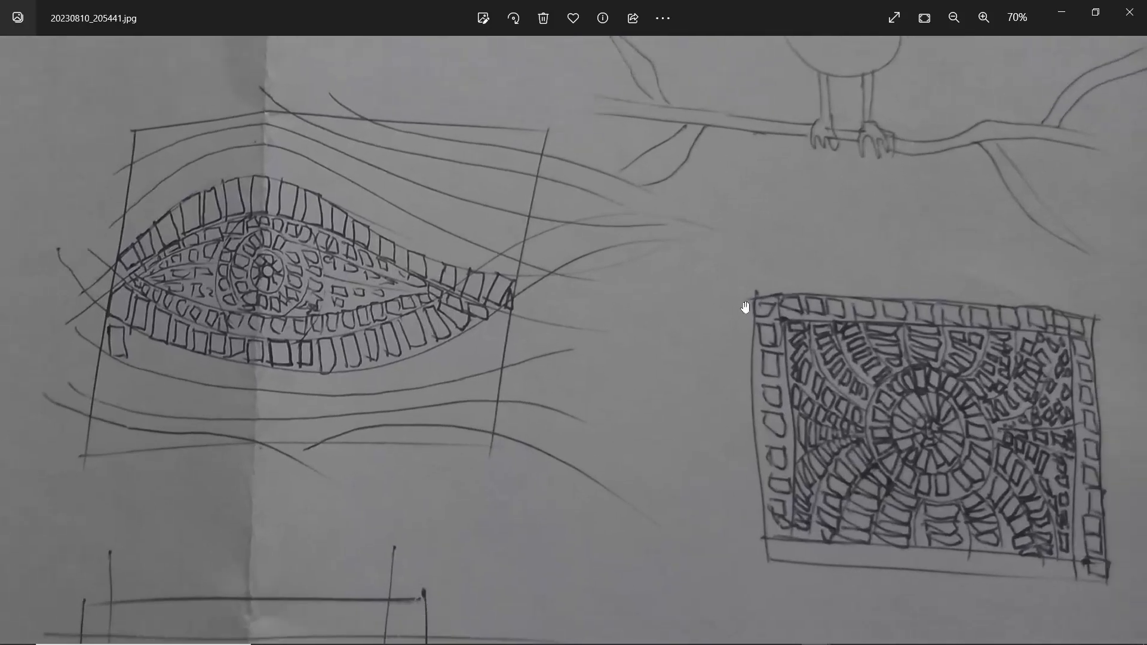
{"action": "scroll", "coordinate": [890, 401], "scroll_direction": "up", "scroll_amount": 2}
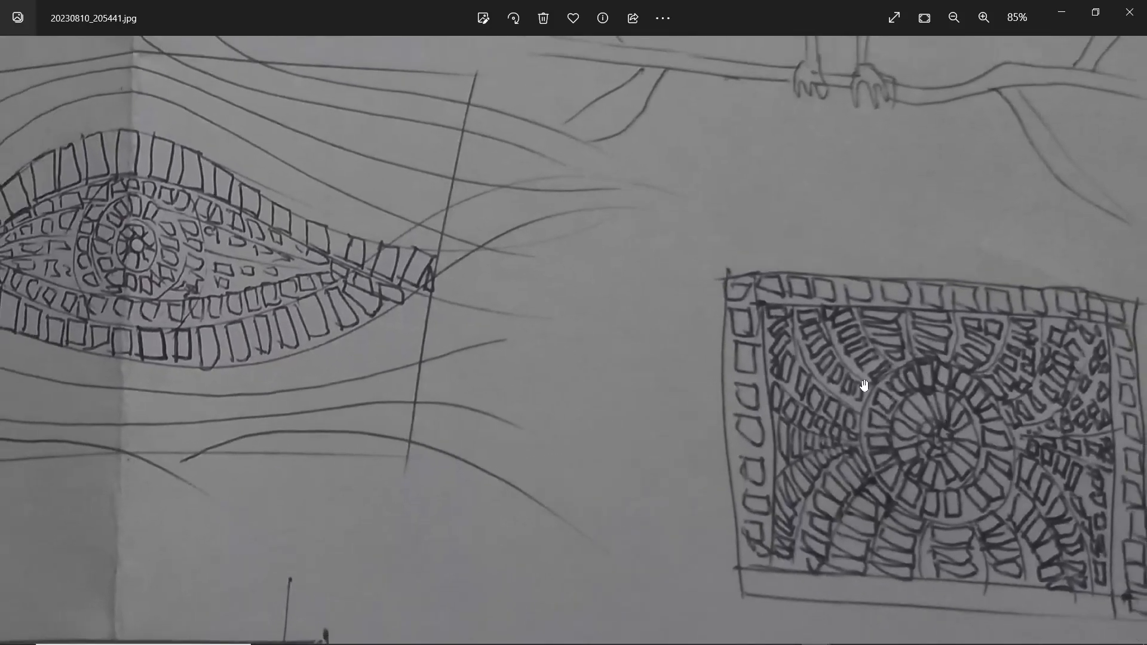
{"action": "scroll", "coordinate": [794, 376], "scroll_direction": "down", "scroll_amount": 2}
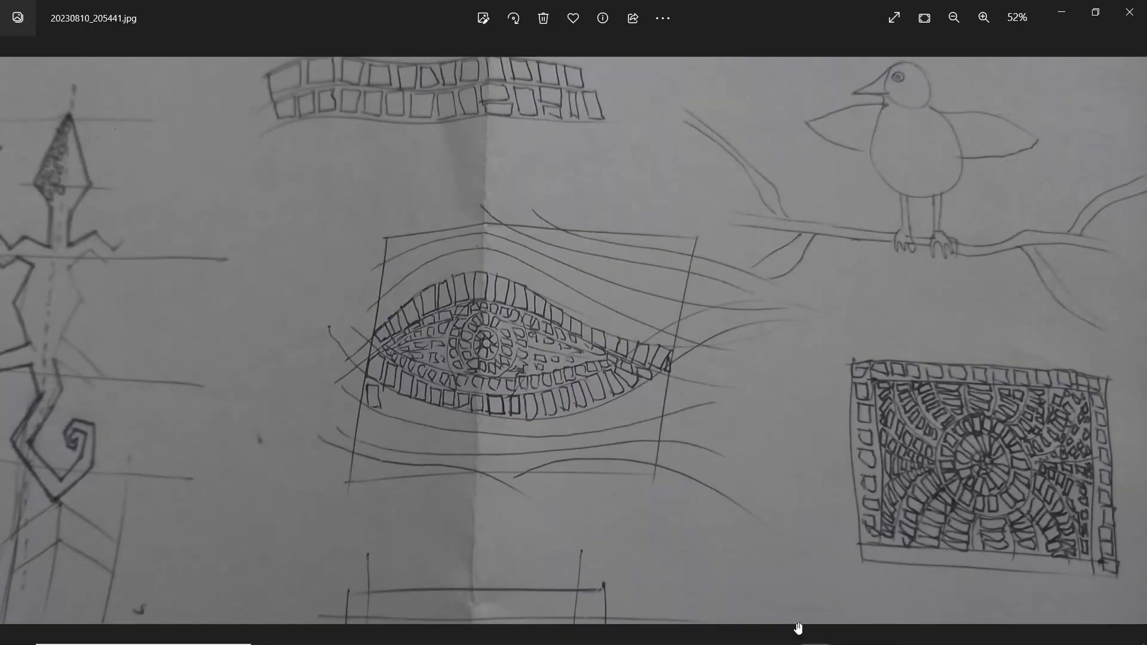
Step: View the finished mosaic_base_01.png once more and switch back to the mosaic document in Affinity Designer
{"action": "mouse_move", "coordinate": [822, 633]}
{"action": "left_click", "coordinate": [866, 546]}
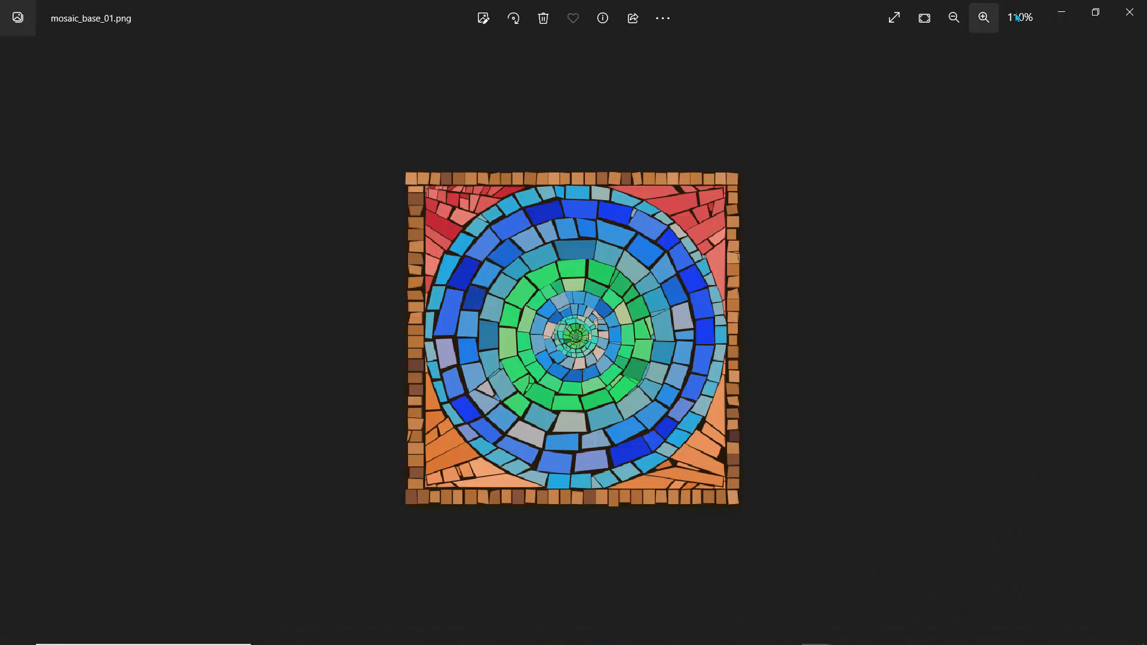
{"action": "left_click", "coordinate": [1061, 12]}
{"action": "mouse_move", "coordinate": [689, 643]}
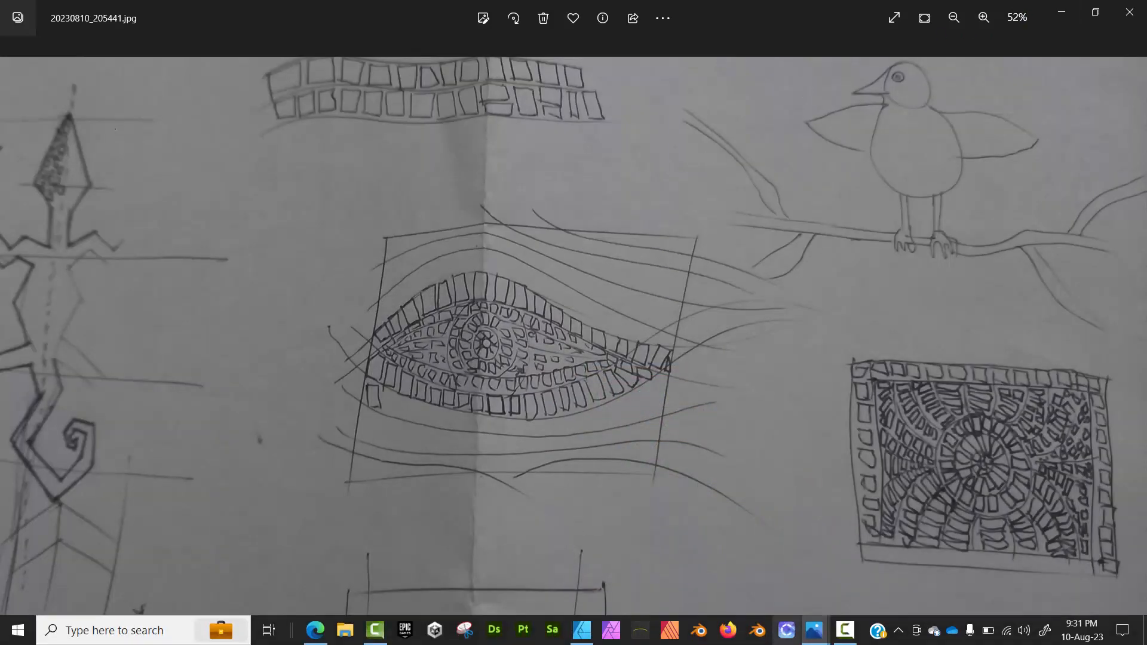
{"action": "left_click", "coordinate": [583, 639]}
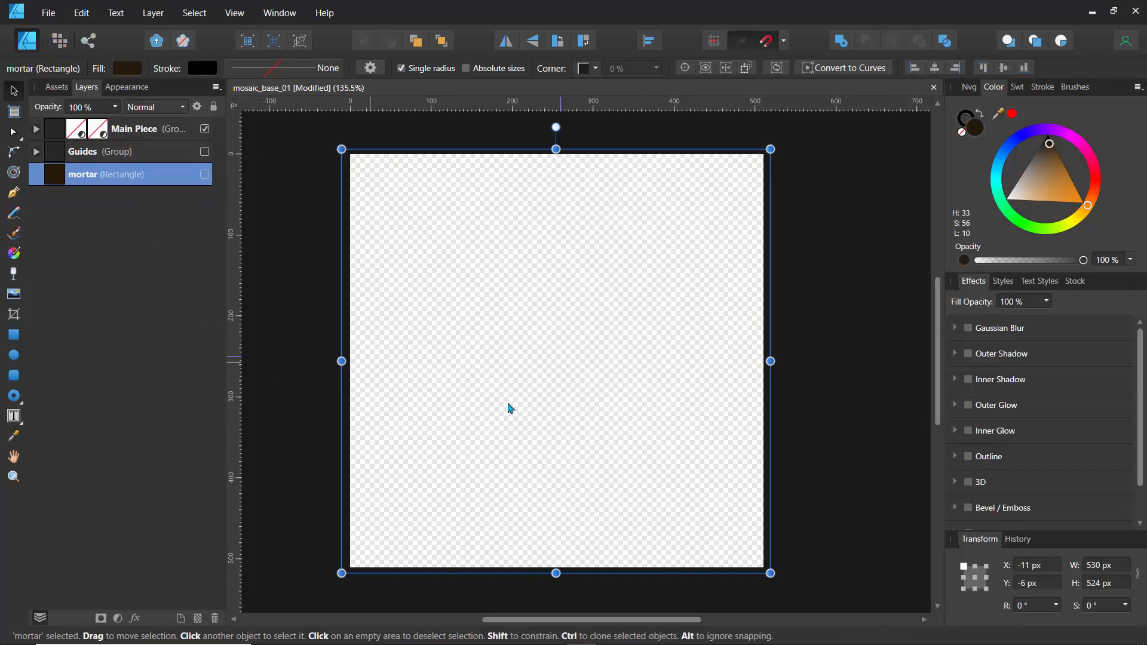
Step: Check the available page types in the document setup, cancel it and clear the selection
{"action": "left_click", "coordinate": [51, 15]}
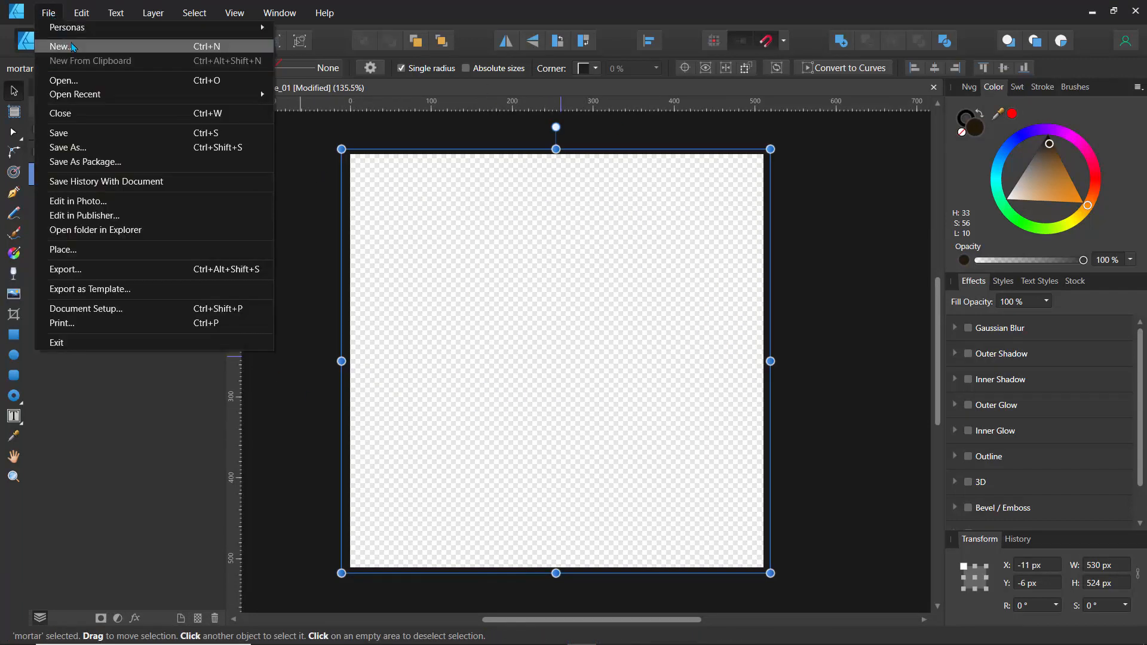
{"action": "left_click", "coordinate": [40, 14]}
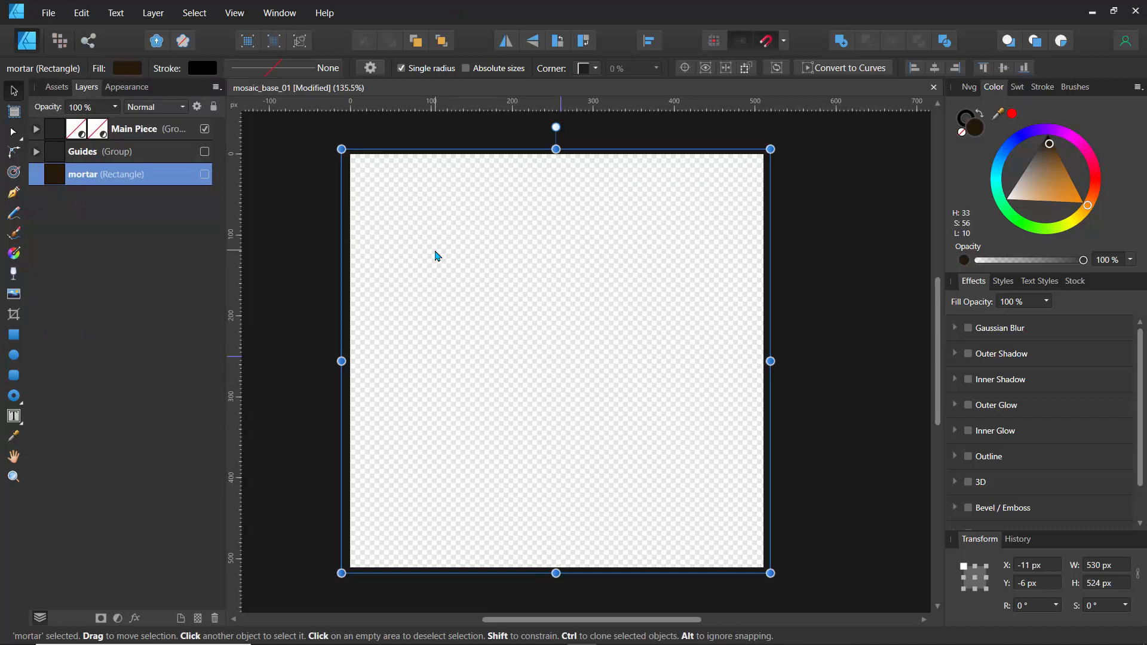
{"action": "left_click", "coordinate": [49, 13]}
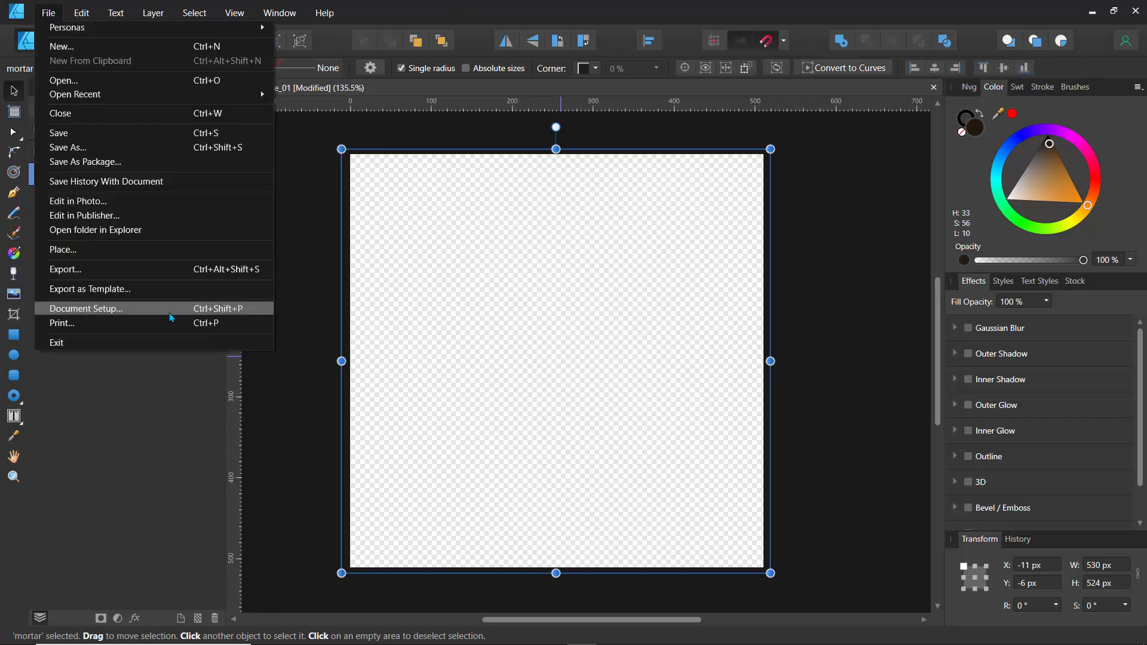
{"action": "left_click", "coordinate": [113, 315]}
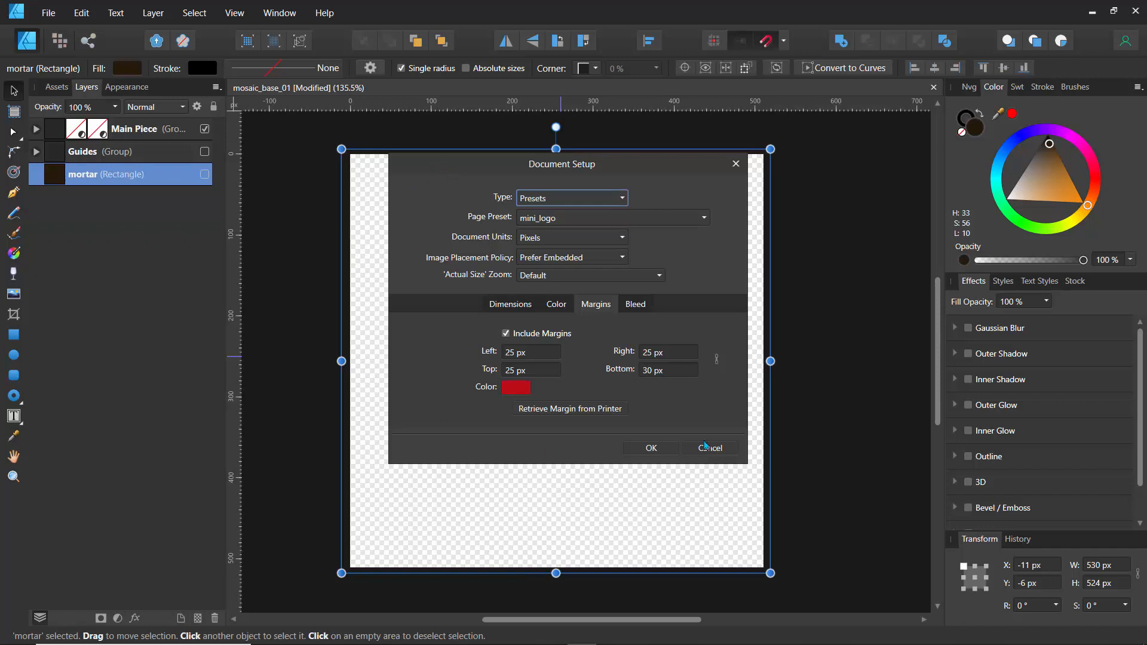
{"action": "left_click", "coordinate": [554, 201]}
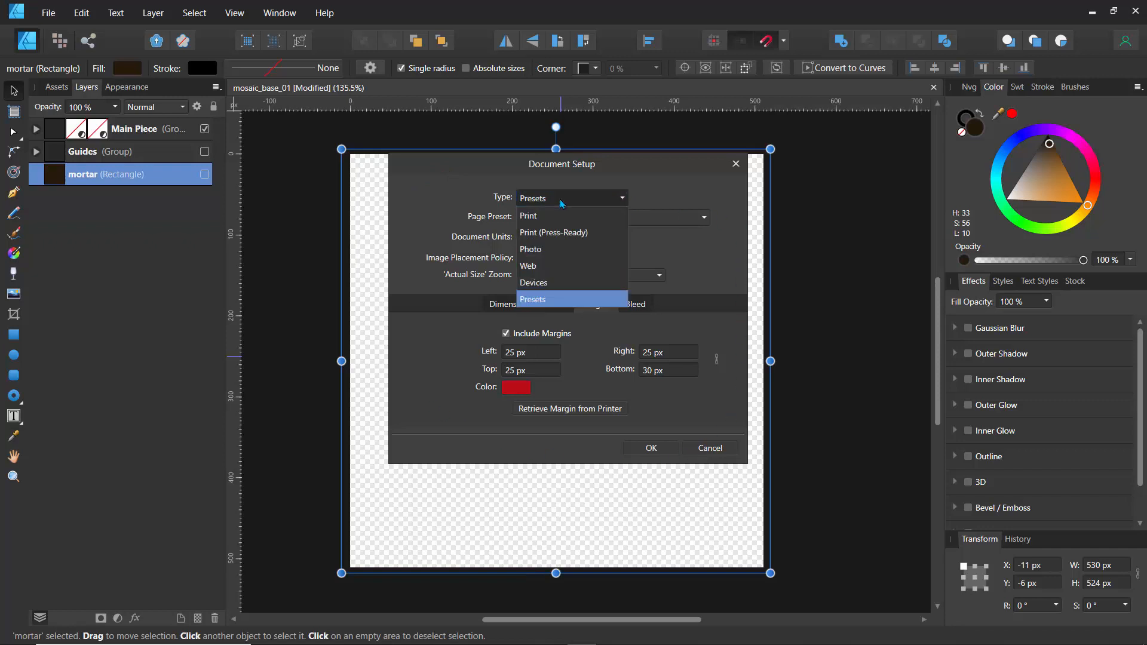
{"action": "left_click", "coordinate": [562, 203]}
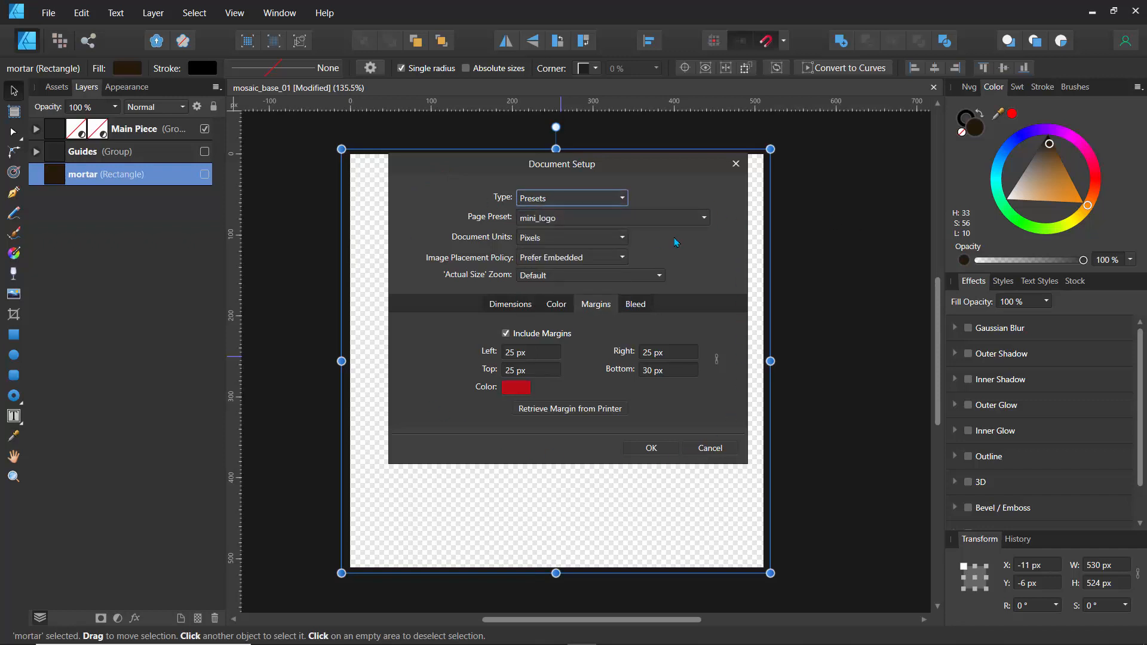
{"action": "left_click", "coordinate": [710, 447]}
{"action": "left_click", "coordinate": [281, 243]}
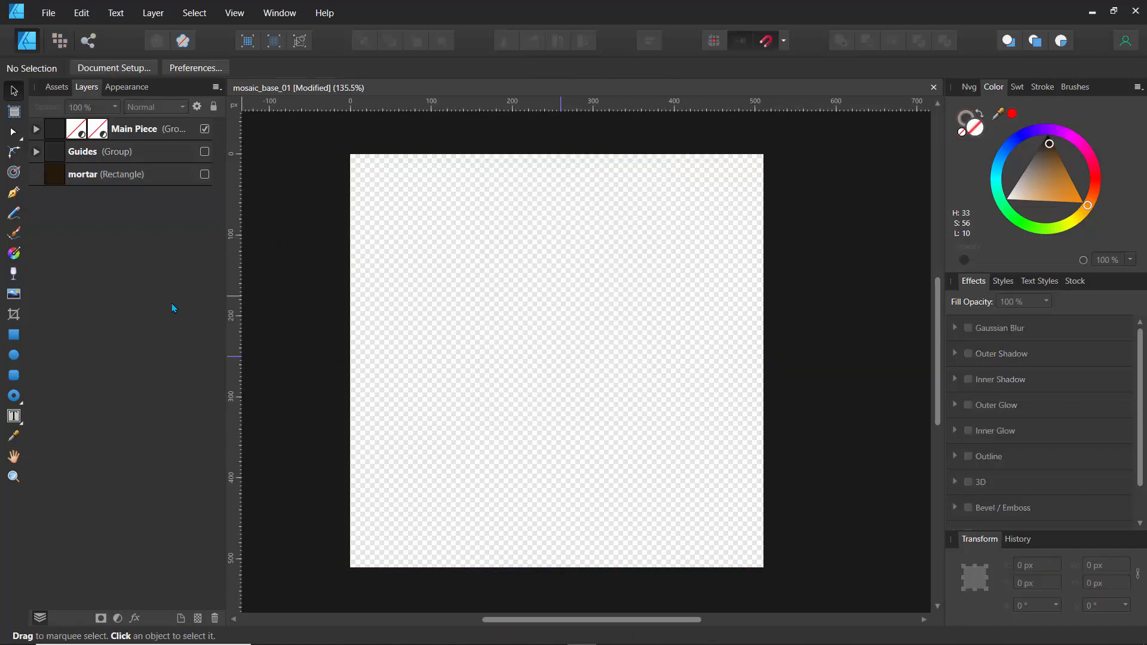
Step: Review the document setup's color settings and its page dimensions
{"action": "key", "text": "ctrl+alt+d"}
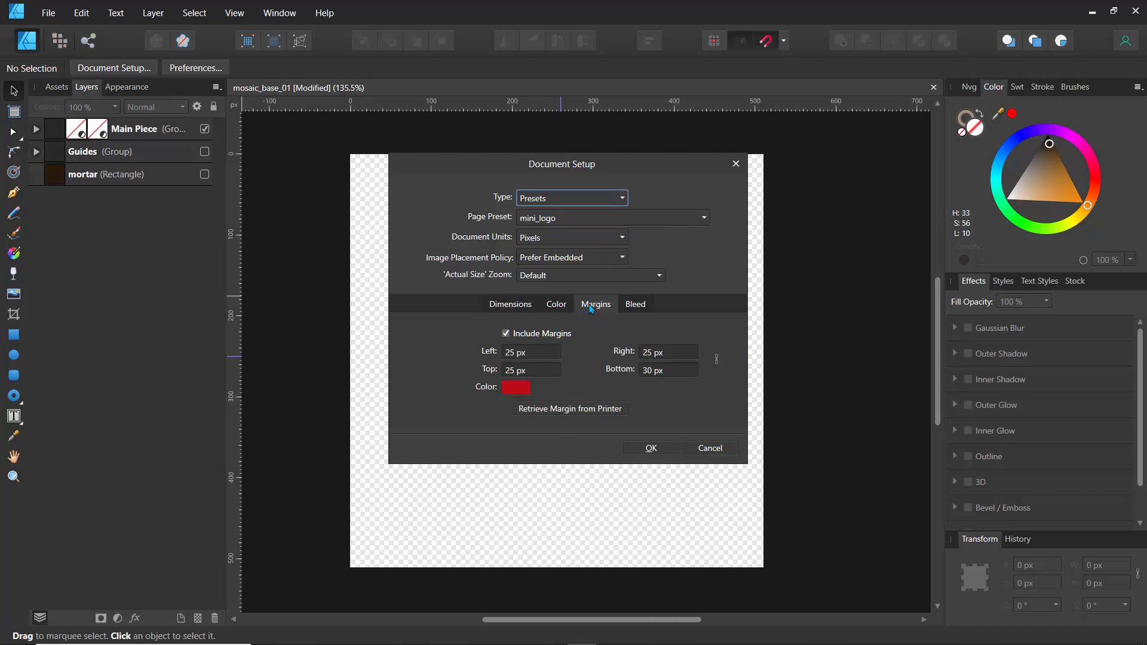
{"action": "left_click", "coordinate": [557, 304]}
{"action": "left_click", "coordinate": [506, 304]}
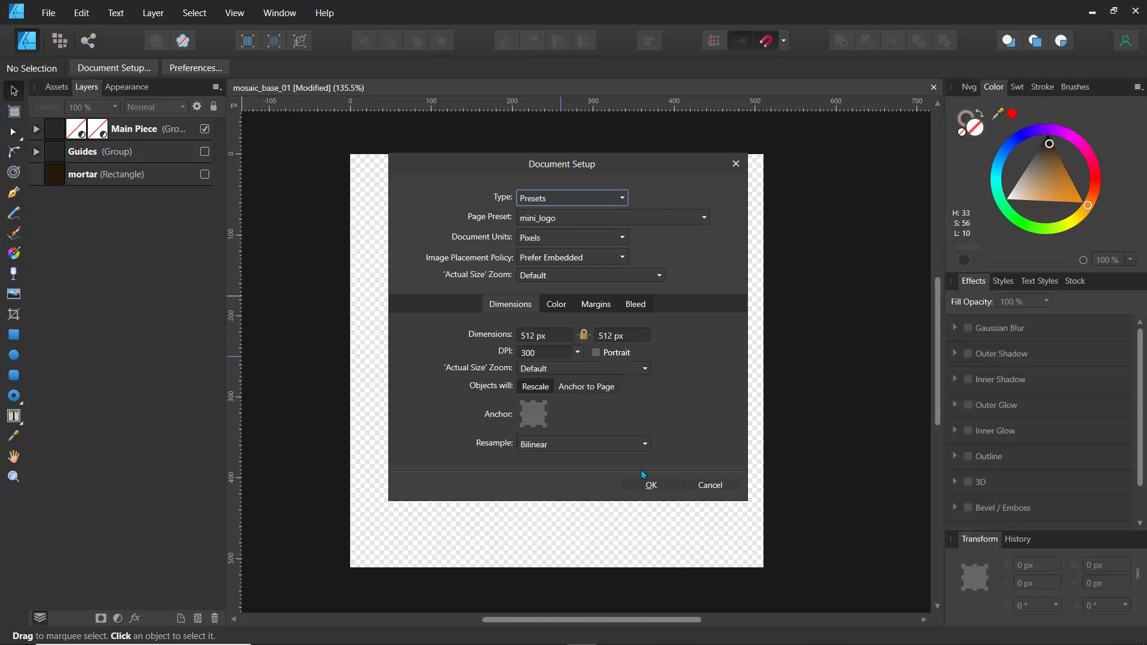
{"action": "left_click", "coordinate": [652, 484]}
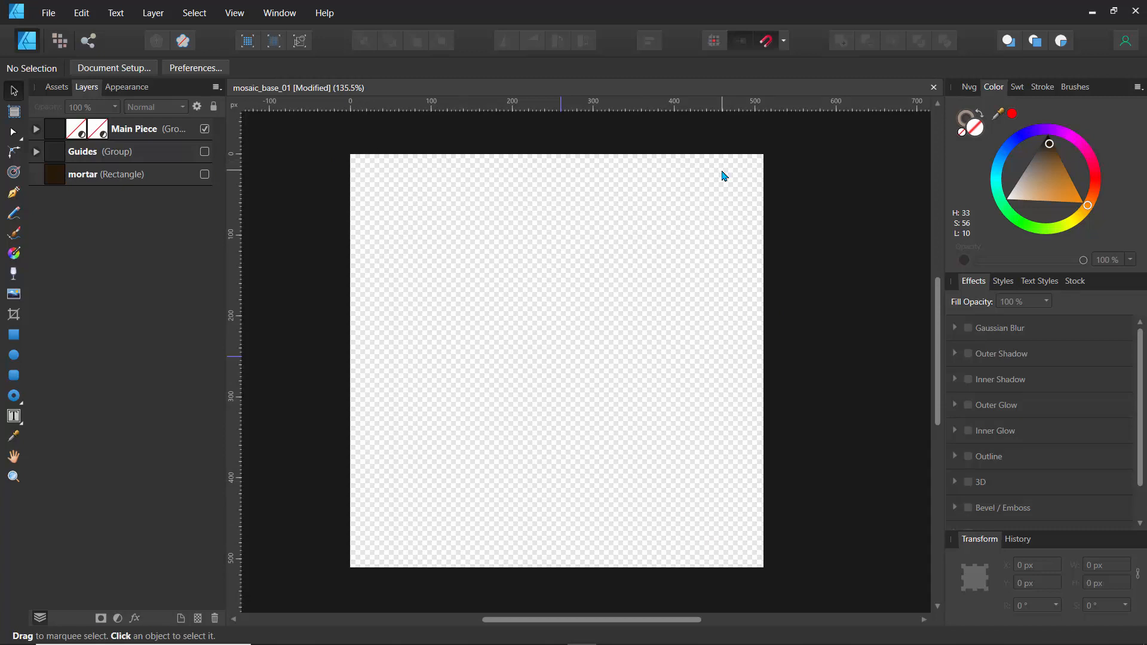
{"action": "key", "text": "ctrl+alt+p"}
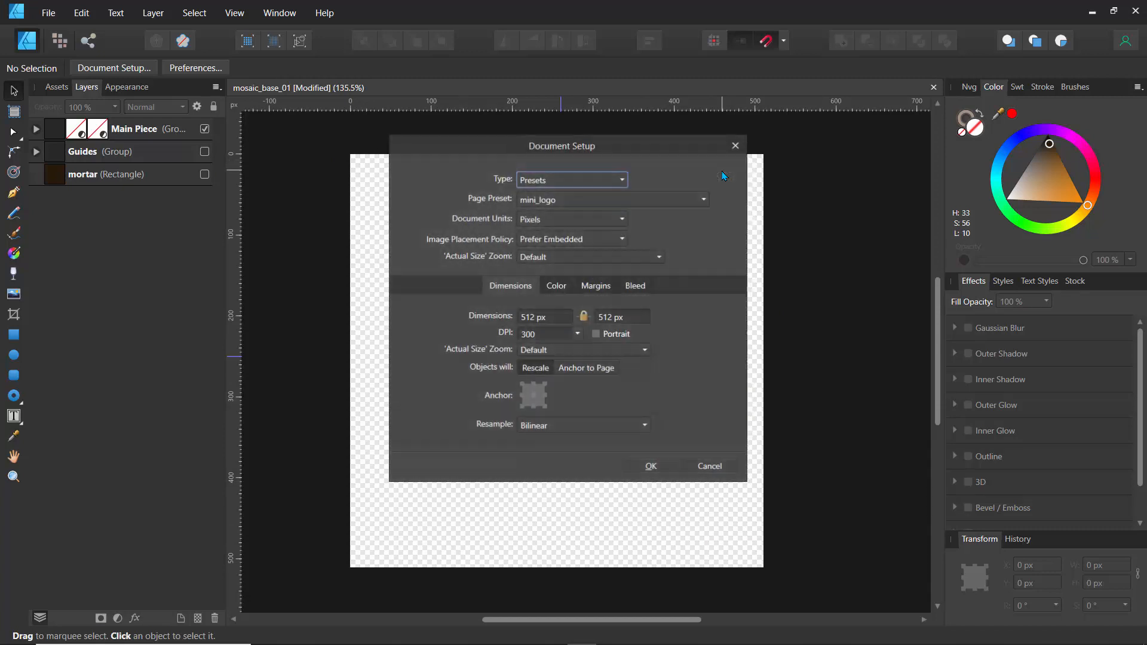
{"action": "left_click", "coordinate": [550, 315]}
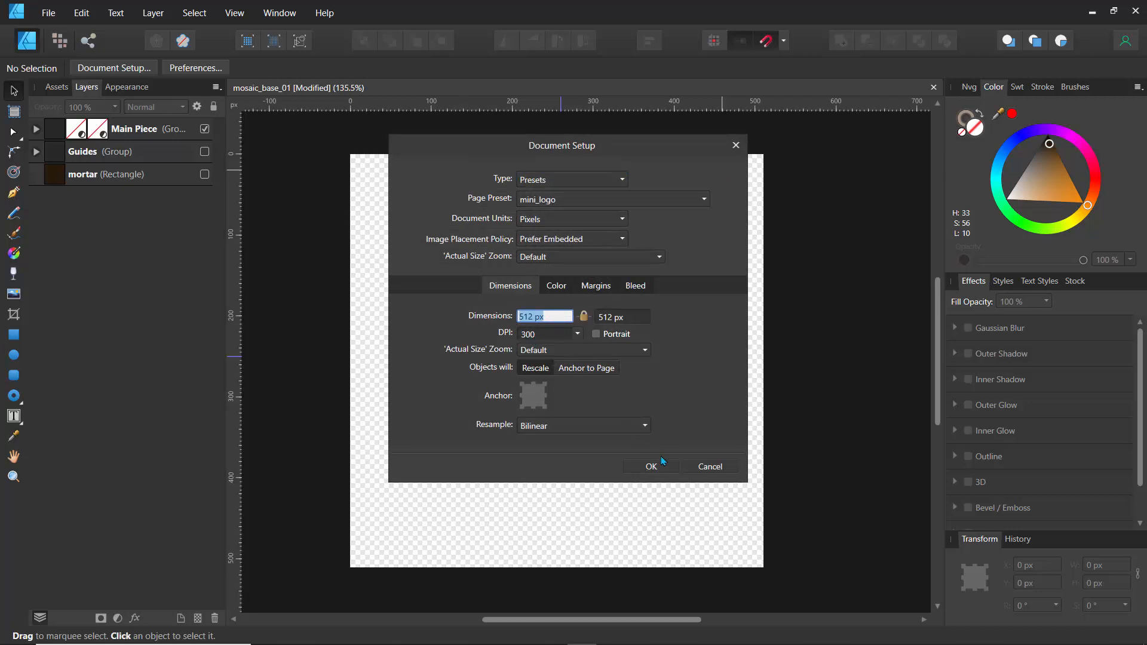
{"action": "left_click", "coordinate": [726, 469]}
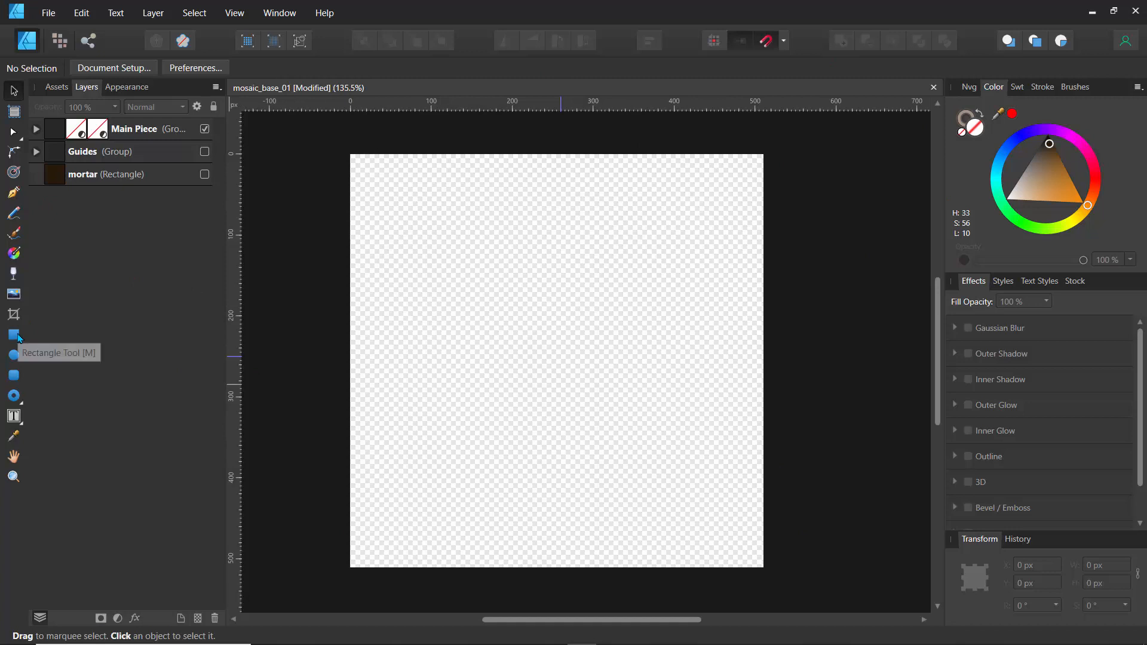
Step: Select the mortar rectangle and make it visible as the dark background of the page
{"action": "left_click", "coordinate": [74, 177]}
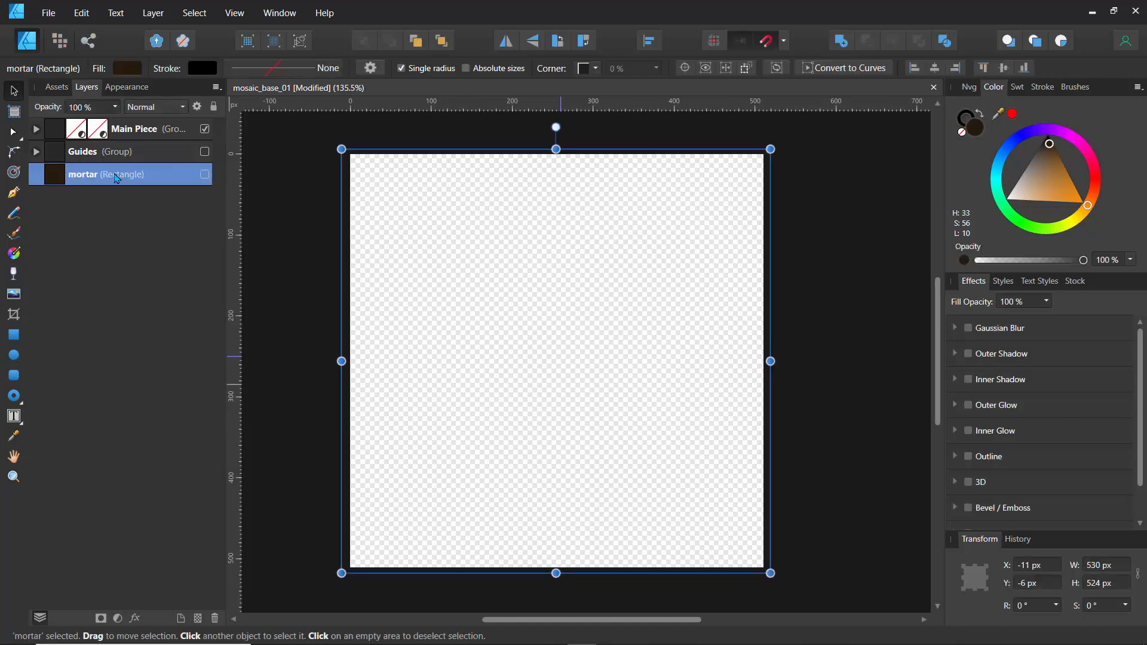
{"action": "left_click", "coordinate": [204, 174]}
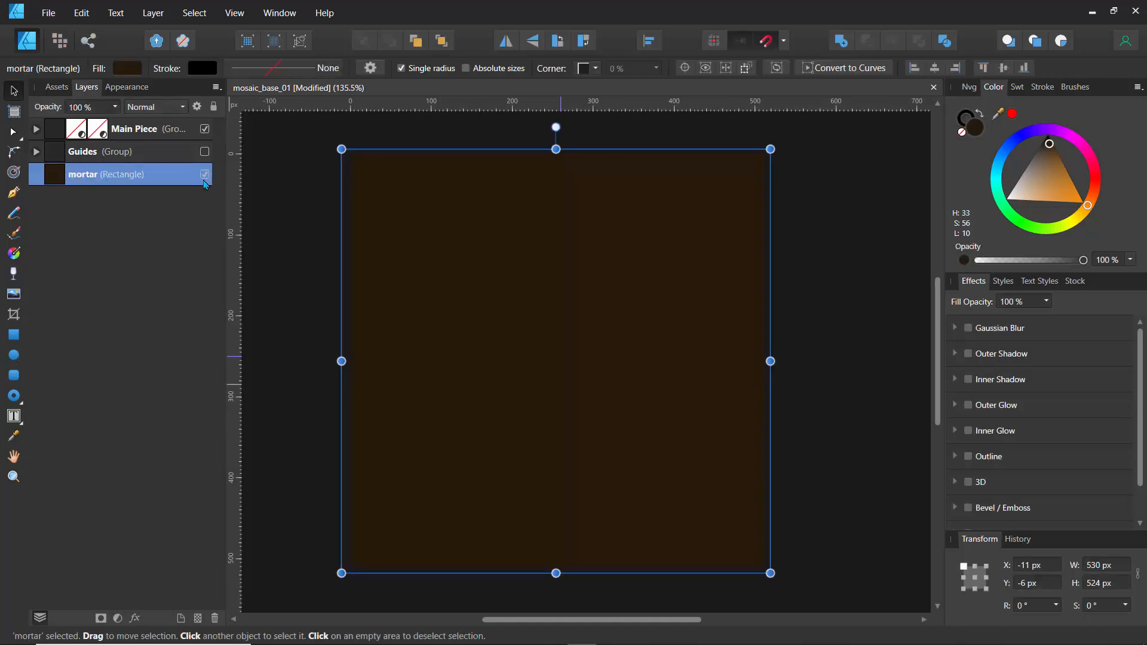
{"action": "scroll", "coordinate": [400, 305], "scroll_direction": "down", "scroll_amount": 1}
{"action": "left_click_drag", "start_coordinate": [399, 301], "coordinate": [419, 328]}
{"action": "scroll", "coordinate": [419, 326], "scroll_direction": "down", "scroll_amount": 3}
{"action": "scroll", "coordinate": [419, 326], "scroll_direction": "up", "scroll_amount": 3}
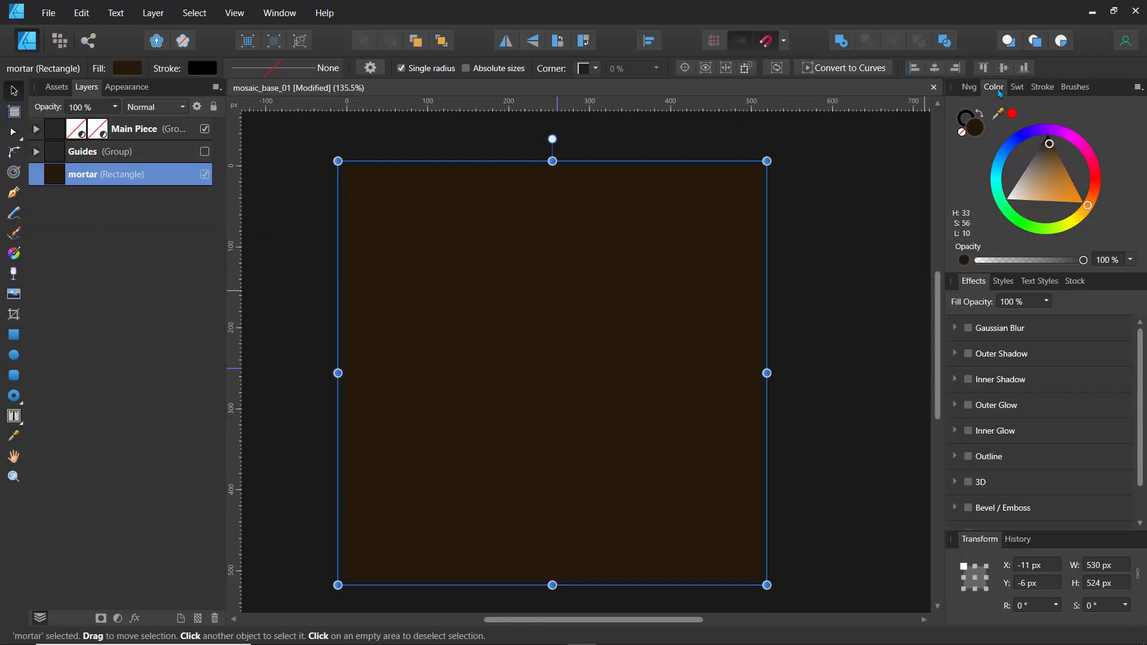
Step: Look at the mortar's color as HSL sliders and return the color display to the wheel
{"action": "left_click", "coordinate": [973, 89]}
{"action": "left_click", "coordinate": [1015, 91]}
{"action": "left_click", "coordinate": [1138, 89]}
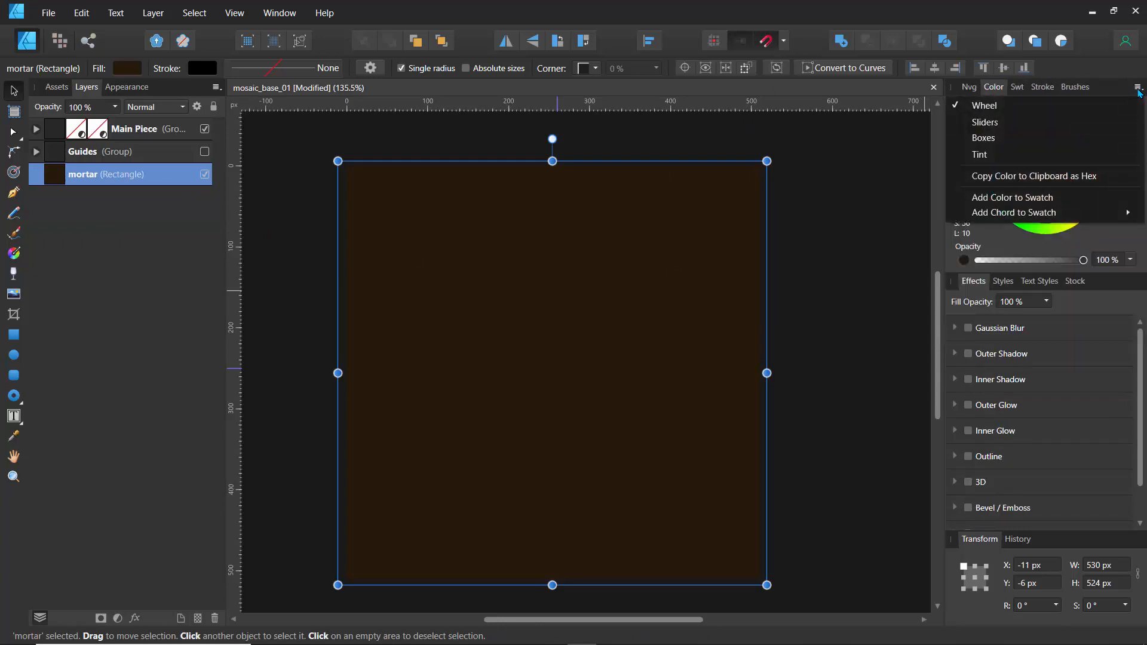
{"action": "left_click", "coordinate": [988, 124]}
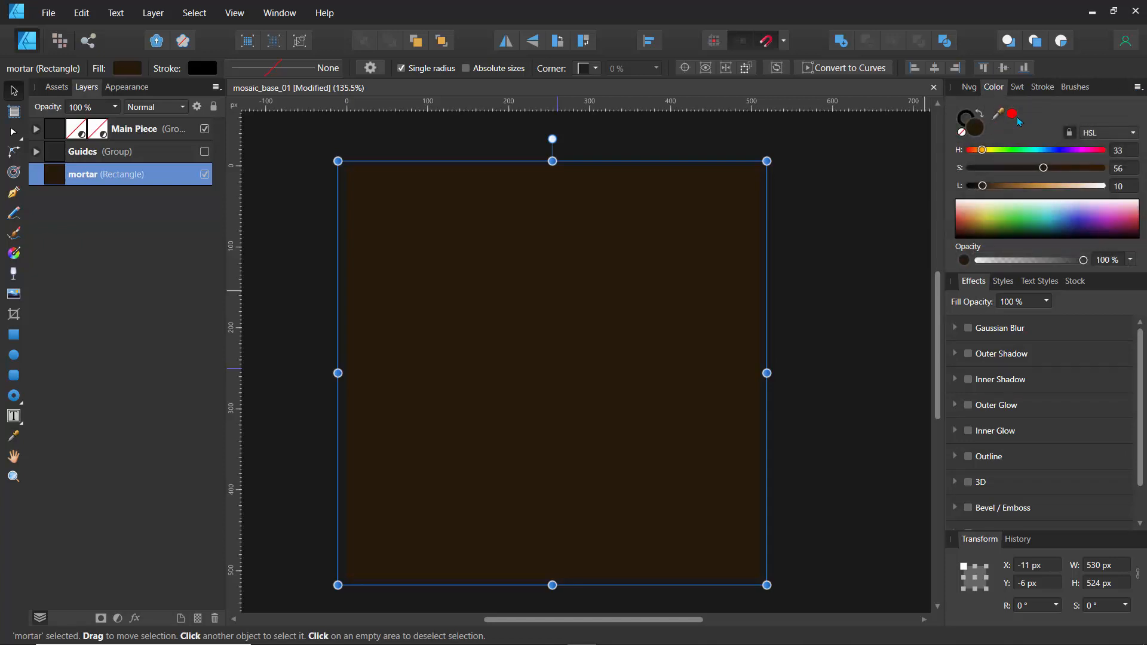
{"action": "left_click", "coordinate": [1137, 87]}
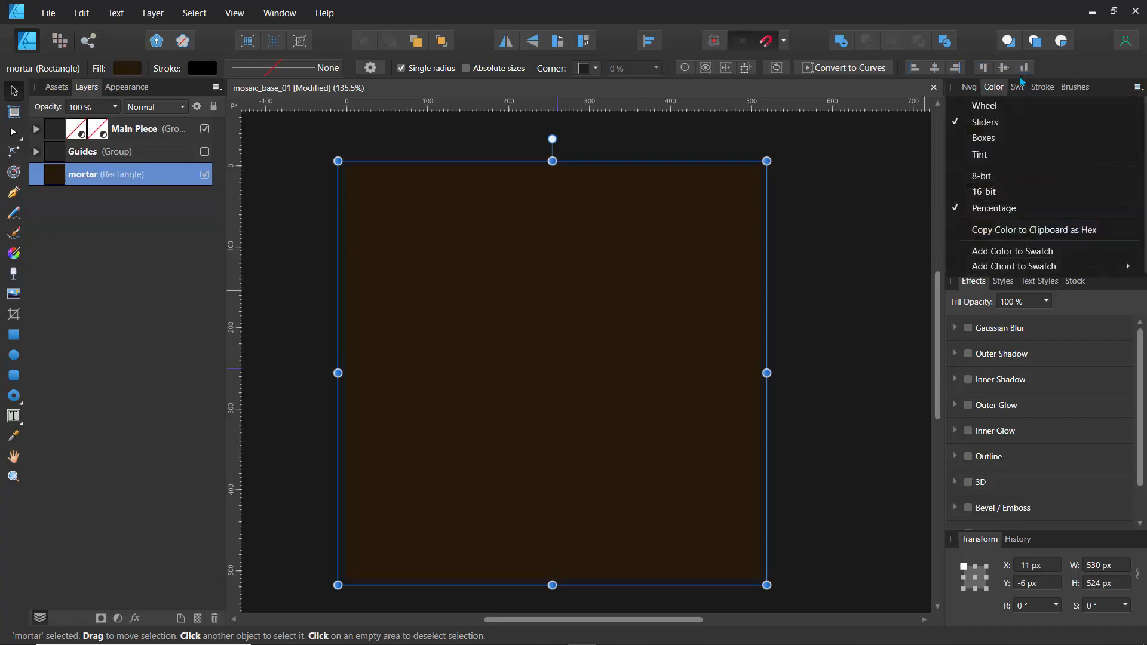
{"action": "left_click", "coordinate": [983, 106]}
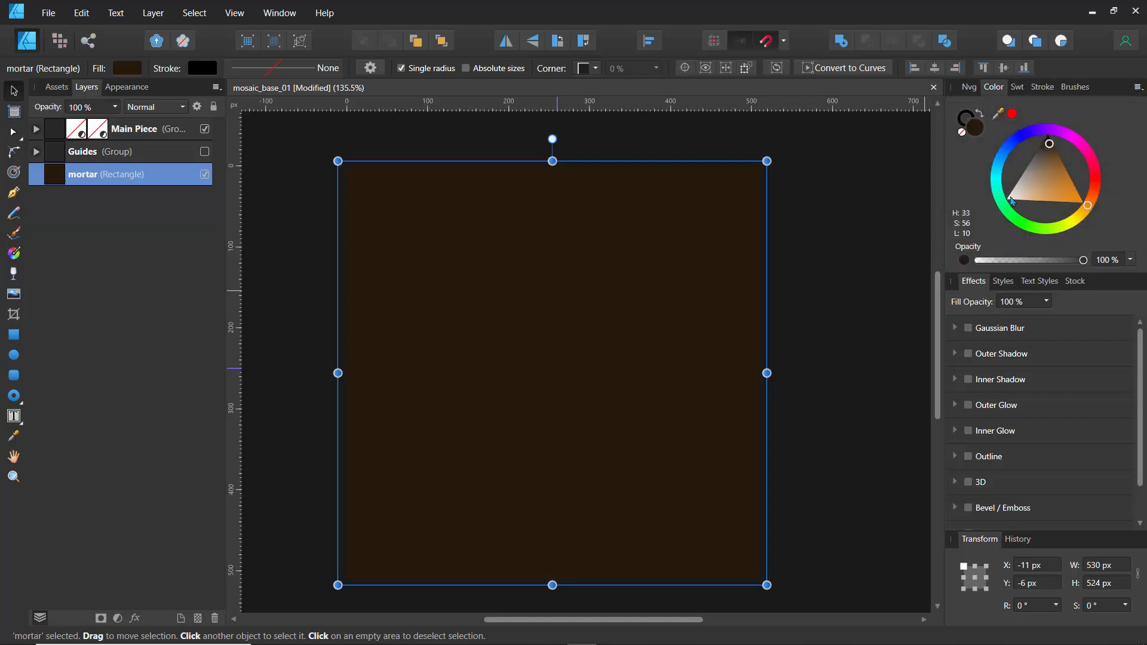
Step: Put the mortar rectangle into its own group and name the group "BAckground"
{"action": "left_click", "coordinate": [110, 152]}
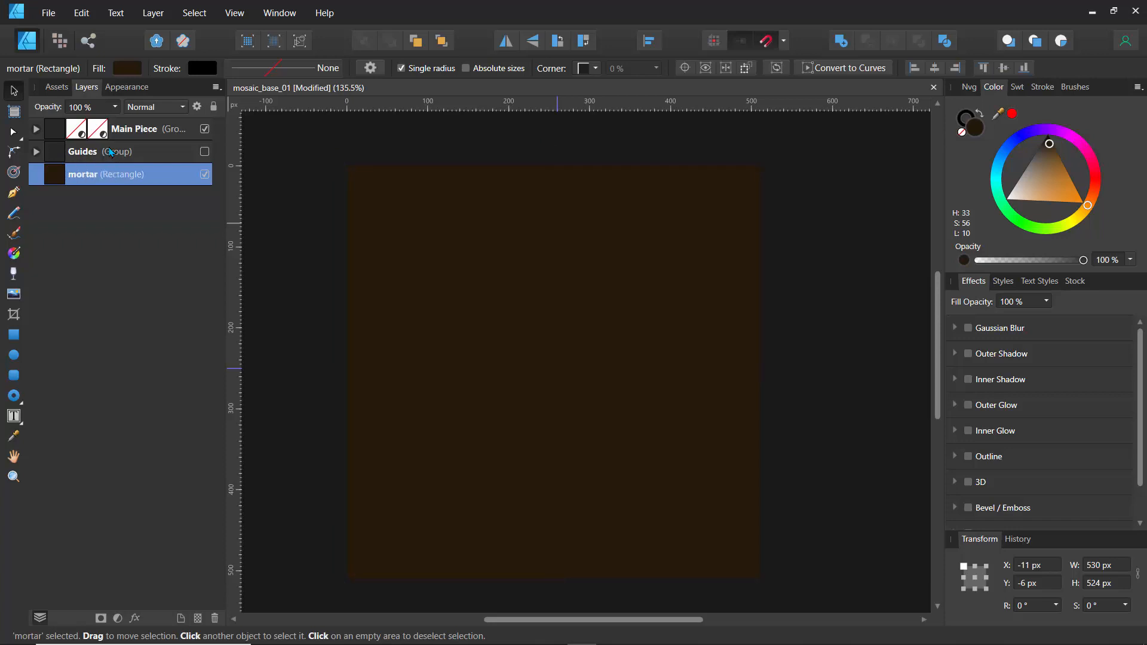
{"action": "left_click", "coordinate": [36, 151]}
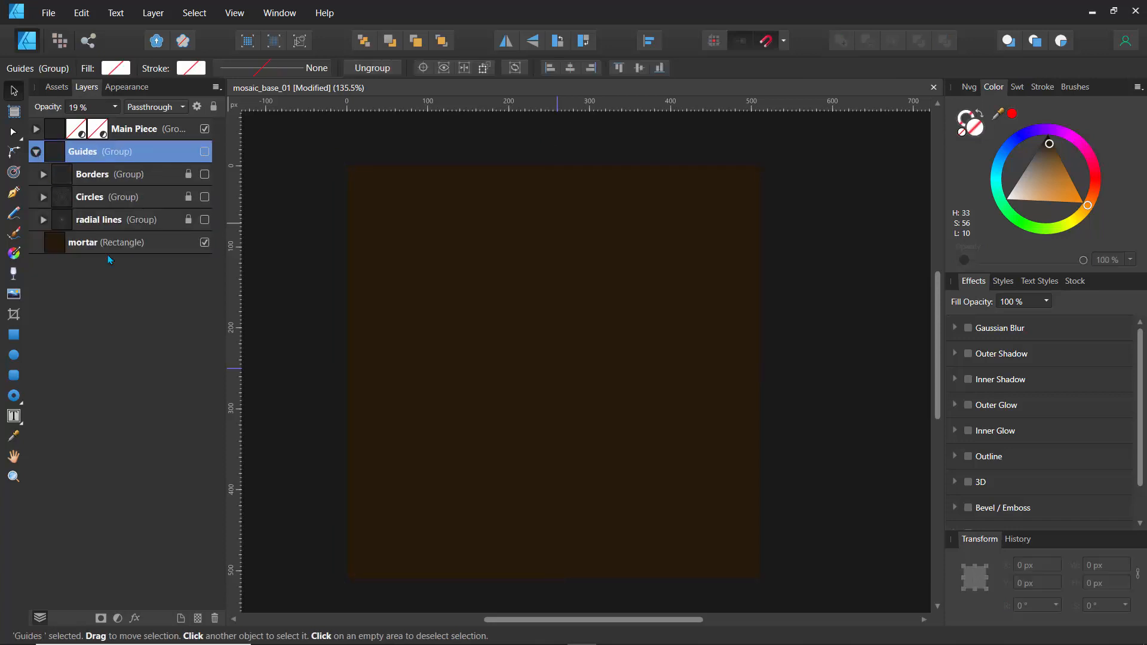
{"action": "left_click", "coordinate": [80, 245]}
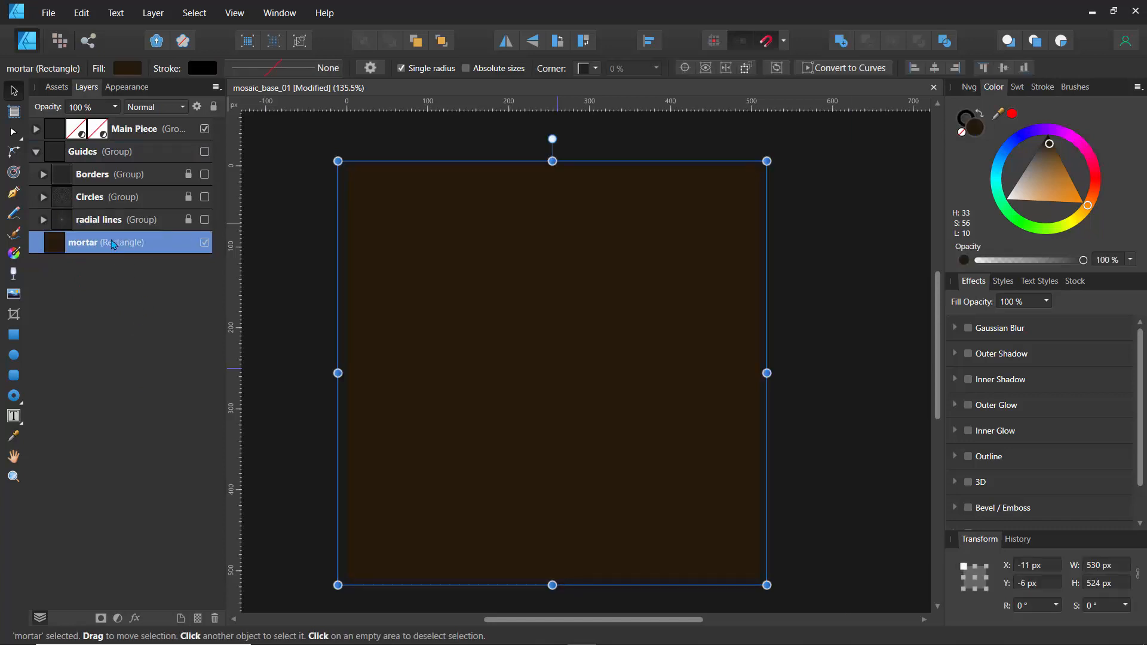
{"action": "key", "text": "ctrl+g"}
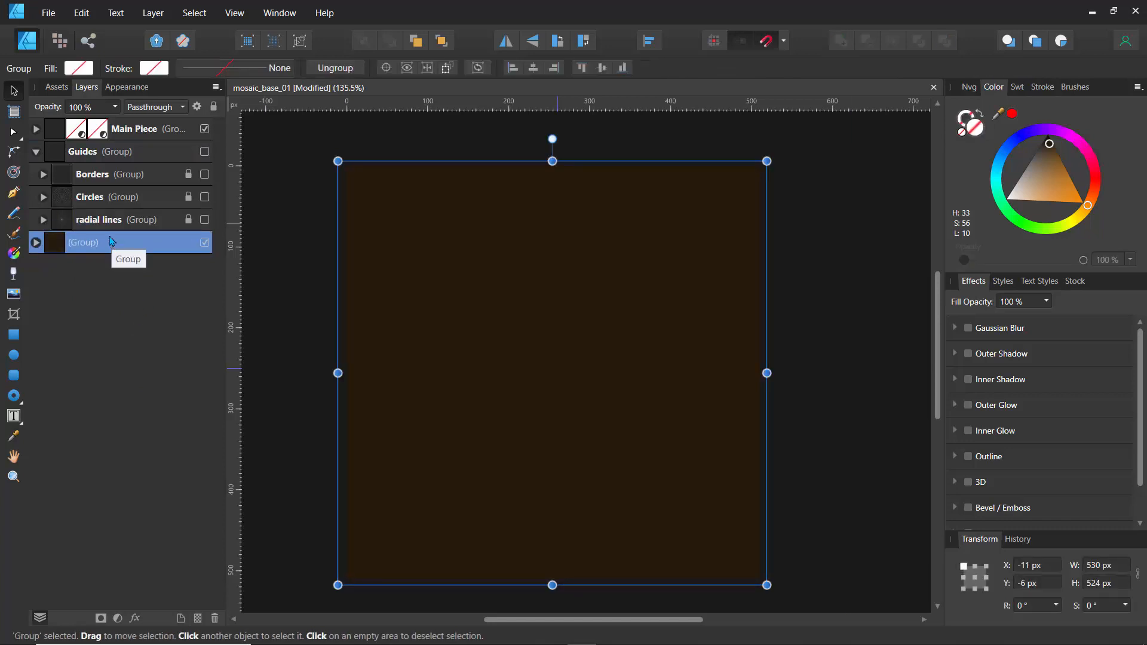
{"action": "double_click", "coordinate": [84, 242]}
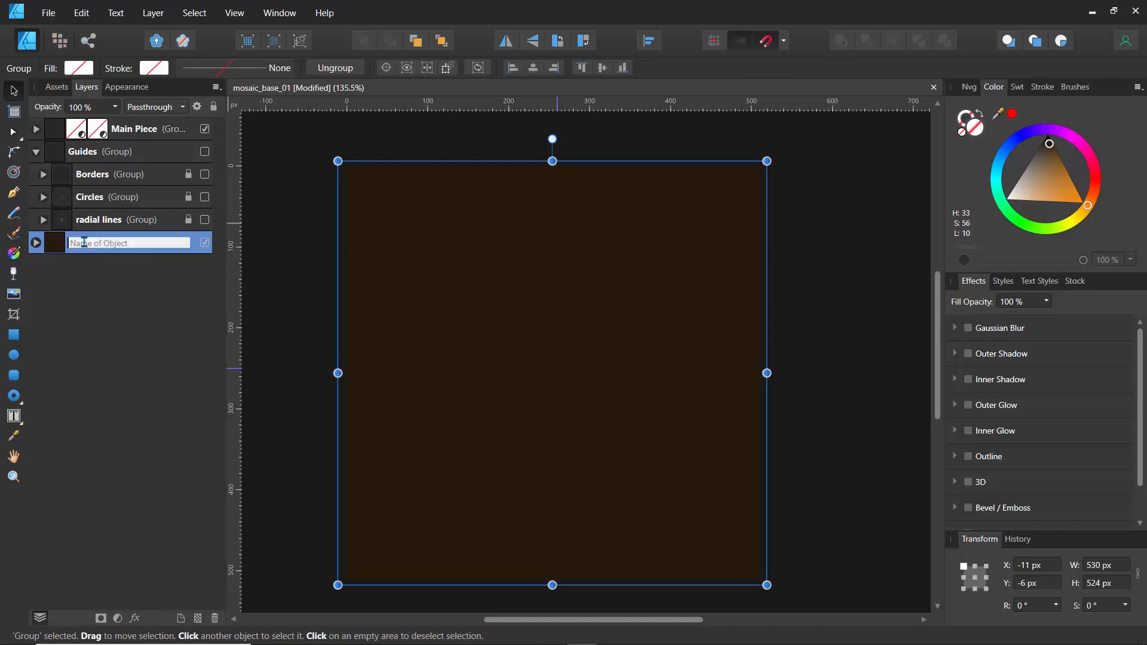
{"action": "type", "text": "BAckground"}
{"action": "key", "text": "Return"}
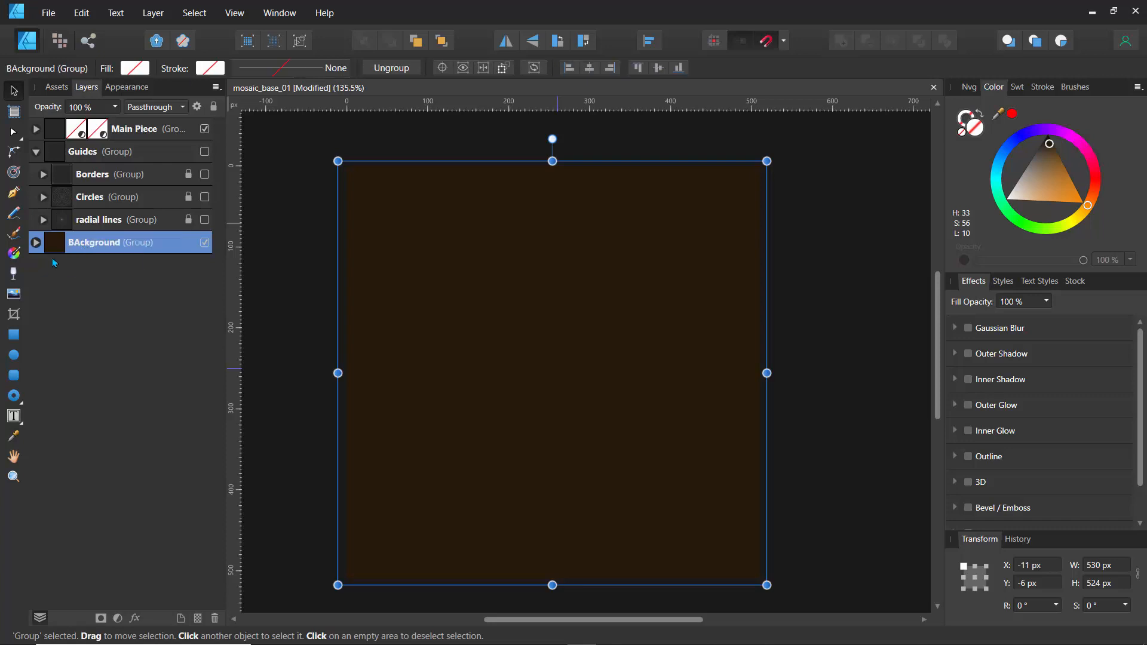
Step: Duplicate the mortar rectangle inside the BAckground group, darken the lower copy to H 33, S 100, L 2 and hide the upper one
{"action": "left_click", "coordinate": [36, 242]}
{"action": "left_click", "coordinate": [70, 270]}
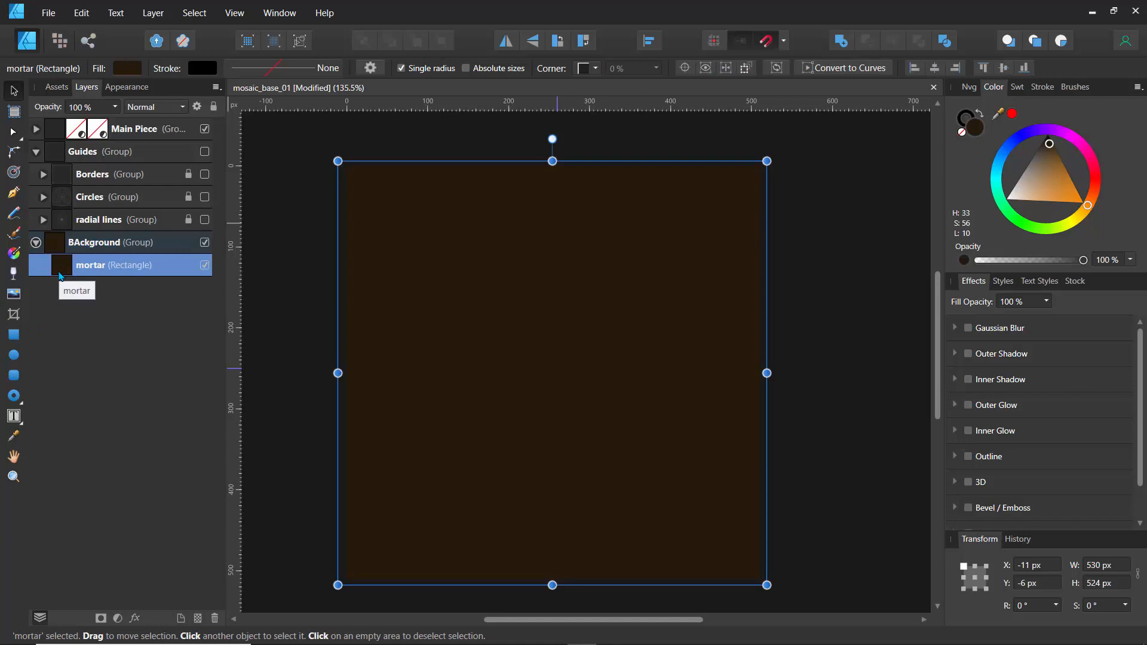
{"action": "key", "text": "ctrl+j"}
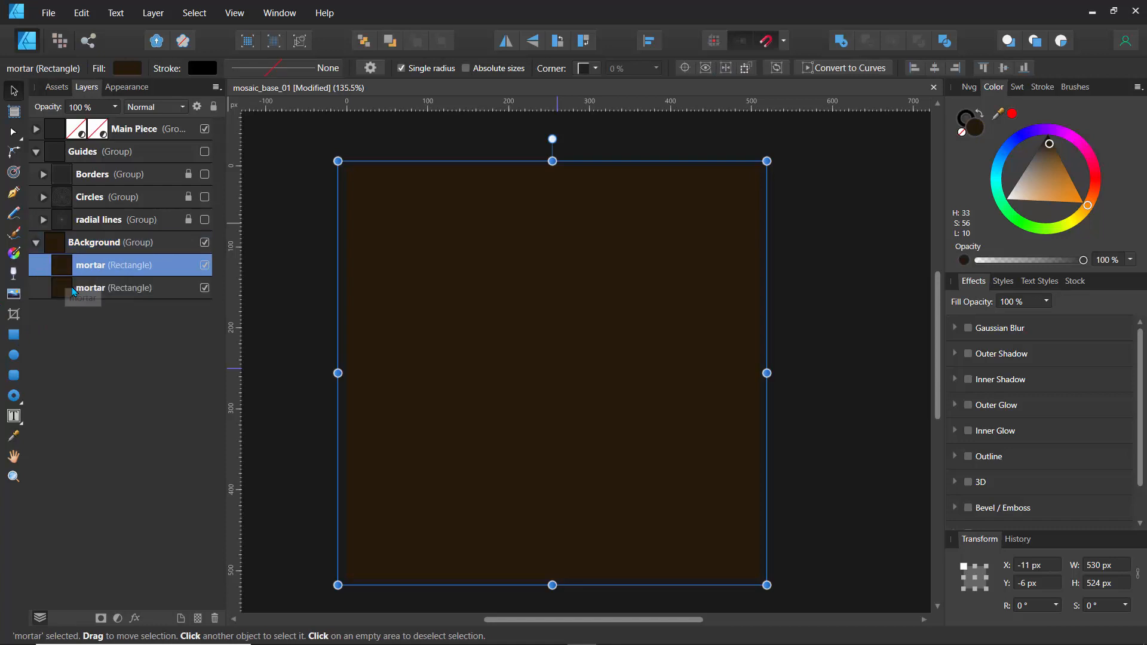
{"action": "left_click", "coordinate": [88, 288]}
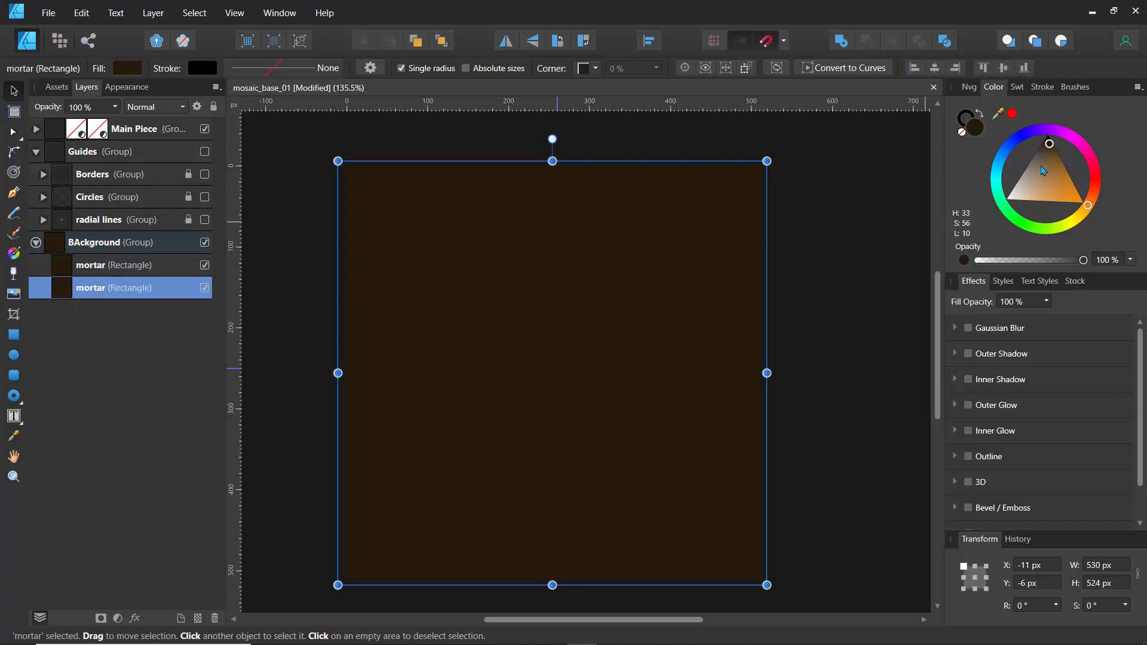
{"action": "left_click_drag", "start_coordinate": [1045, 157], "coordinate": [1054, 134]}
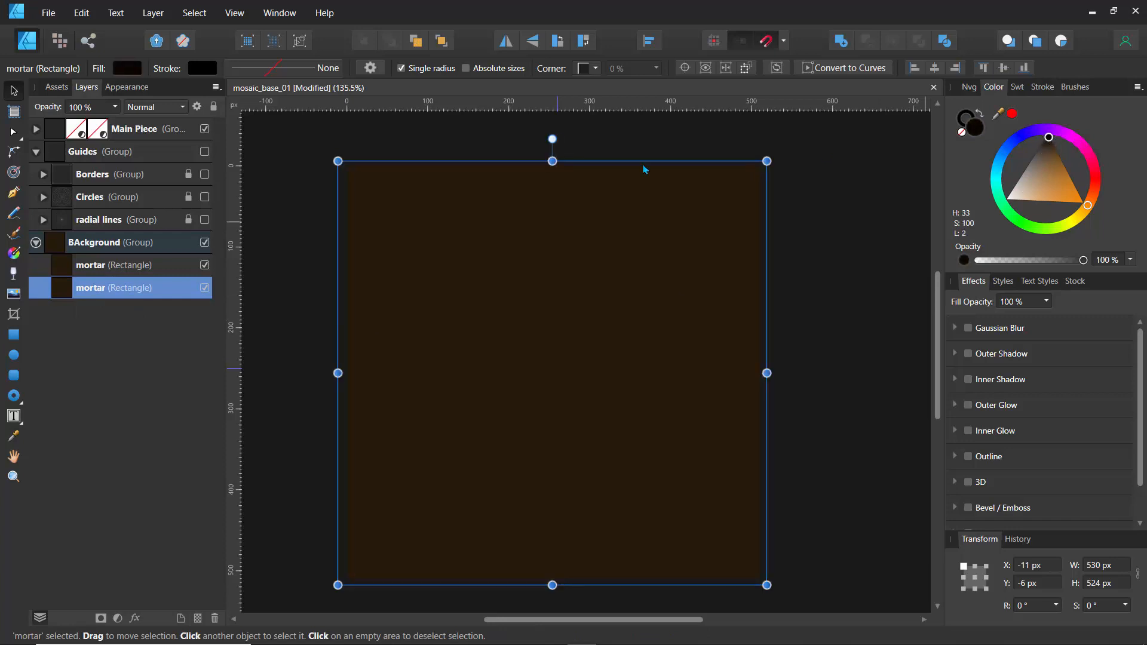
{"action": "left_click", "coordinate": [204, 264]}
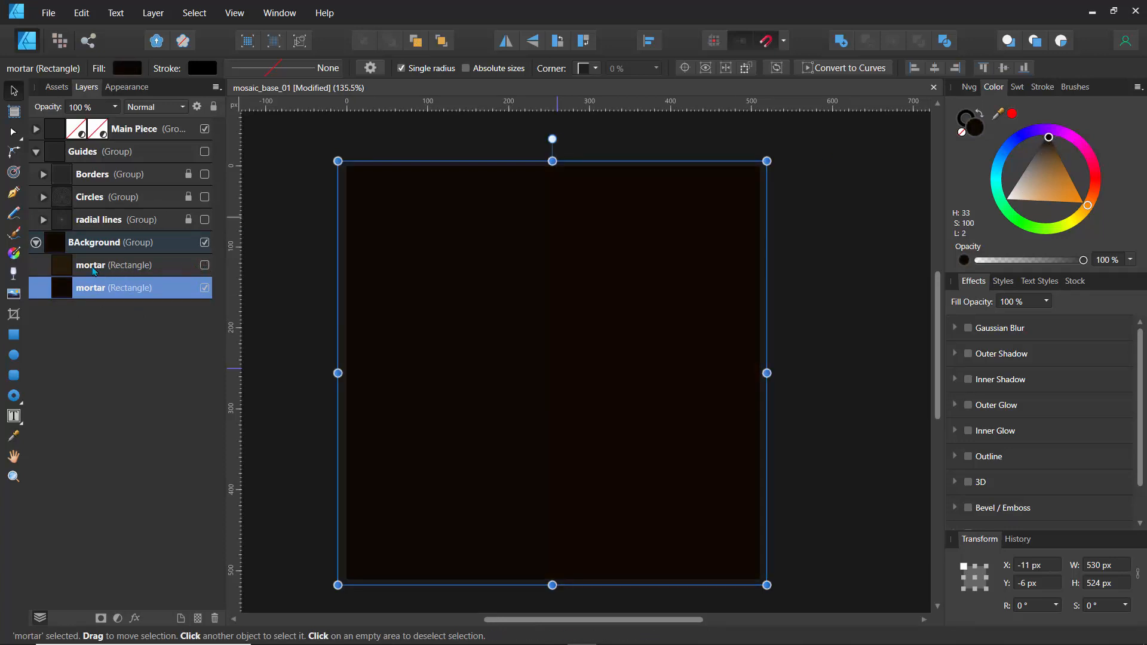
{"action": "left_click", "coordinate": [36, 243]}
{"action": "left_click", "coordinate": [83, 245]}
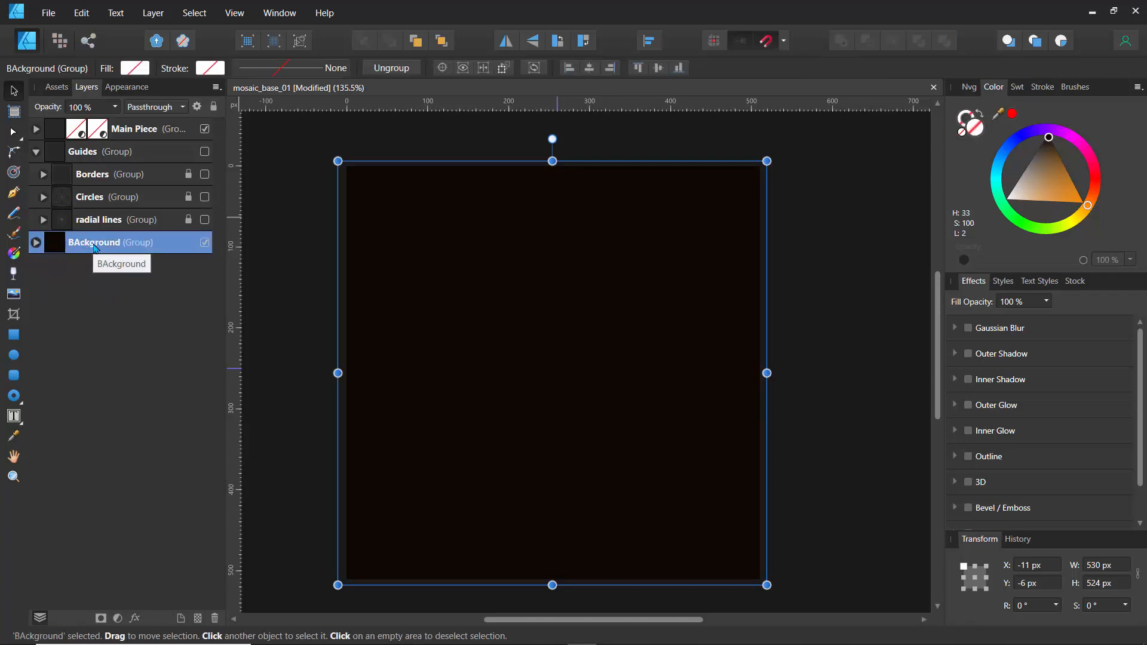
Step: Examine how the layers are organized in the BAckground and Guides groups, including the ellipses inside the Circles group
{"action": "left_click", "coordinate": [36, 243]}
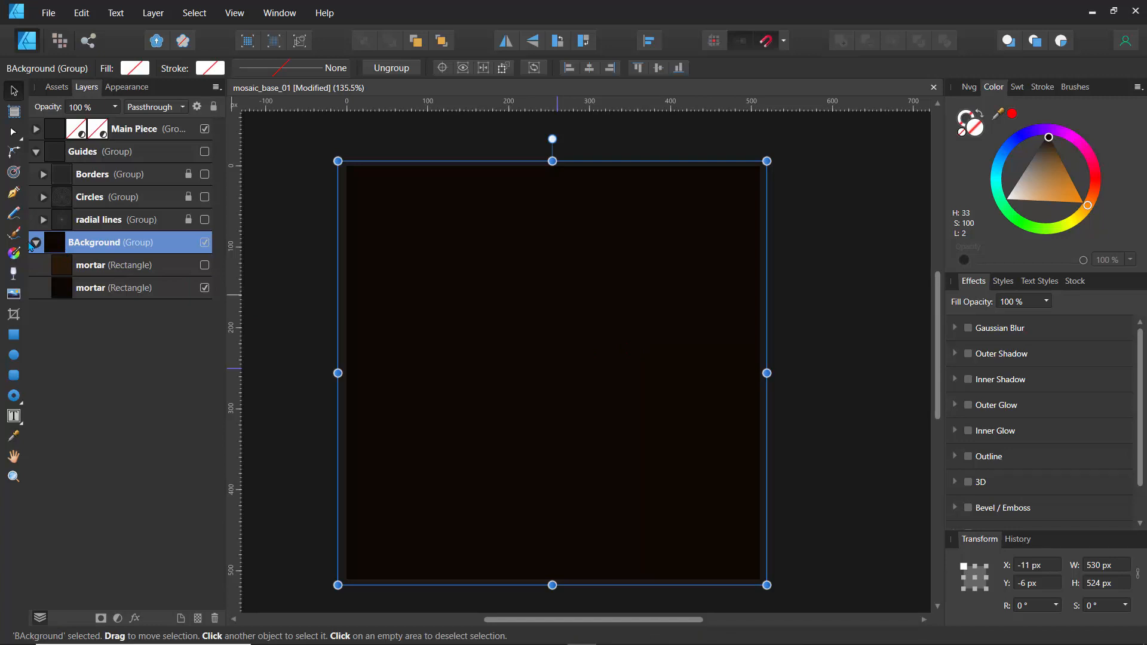
{"action": "left_click", "coordinate": [99, 222]}
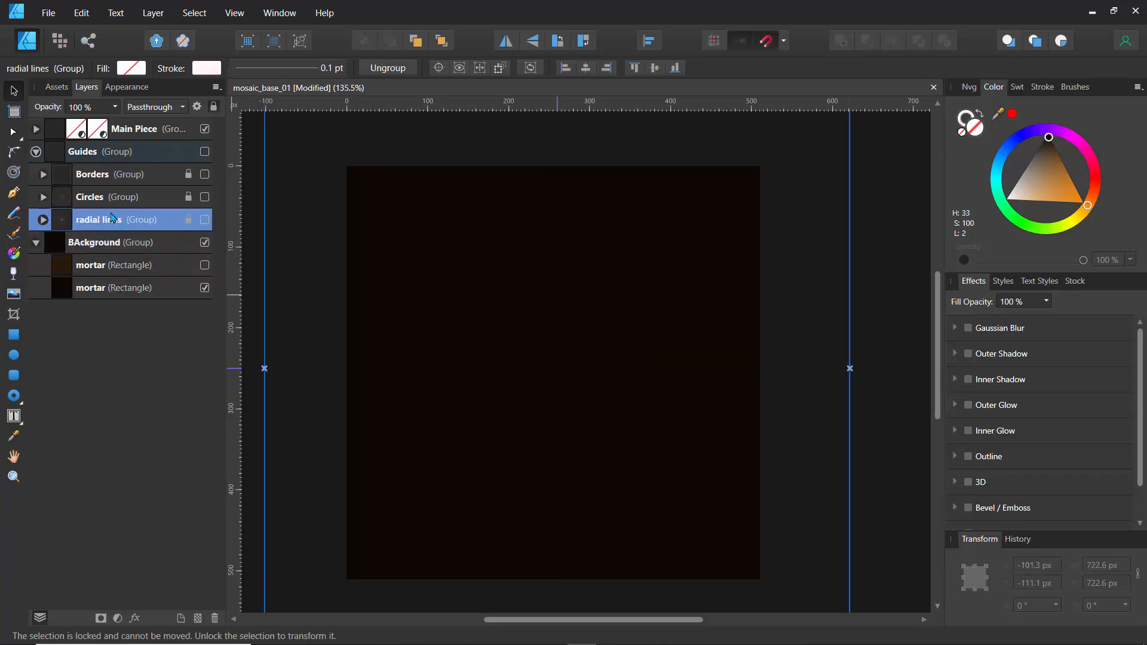
{"action": "left_click", "coordinate": [43, 220]}
{"action": "left_click", "coordinate": [44, 221]}
{"action": "left_click", "coordinate": [35, 152]}
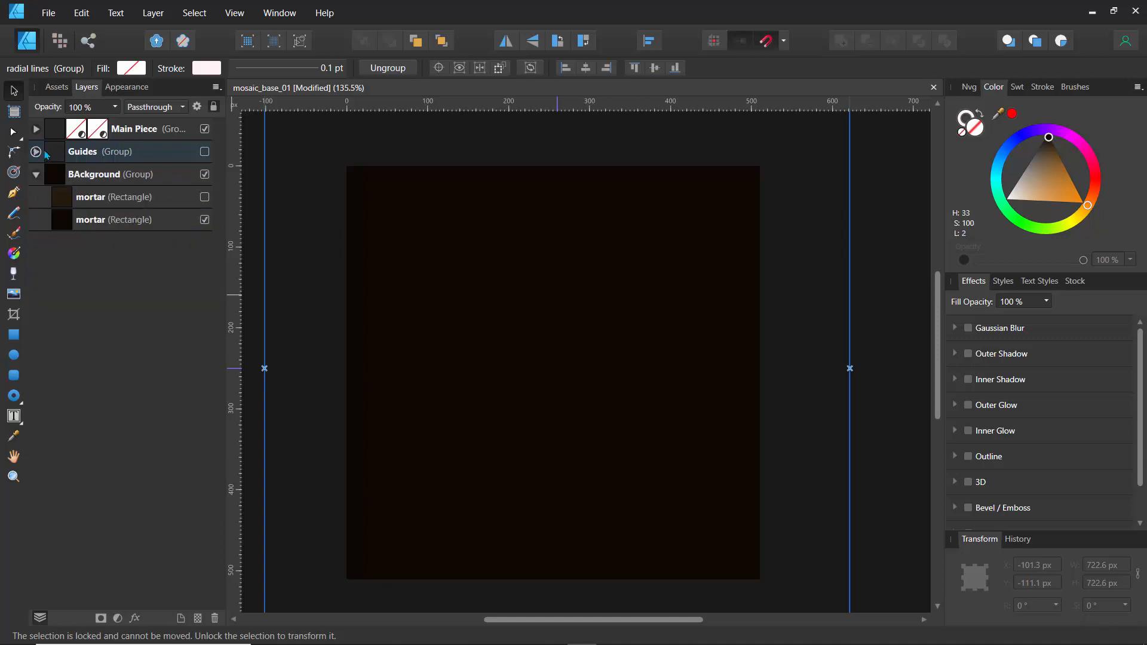
{"action": "left_click", "coordinate": [35, 175]}
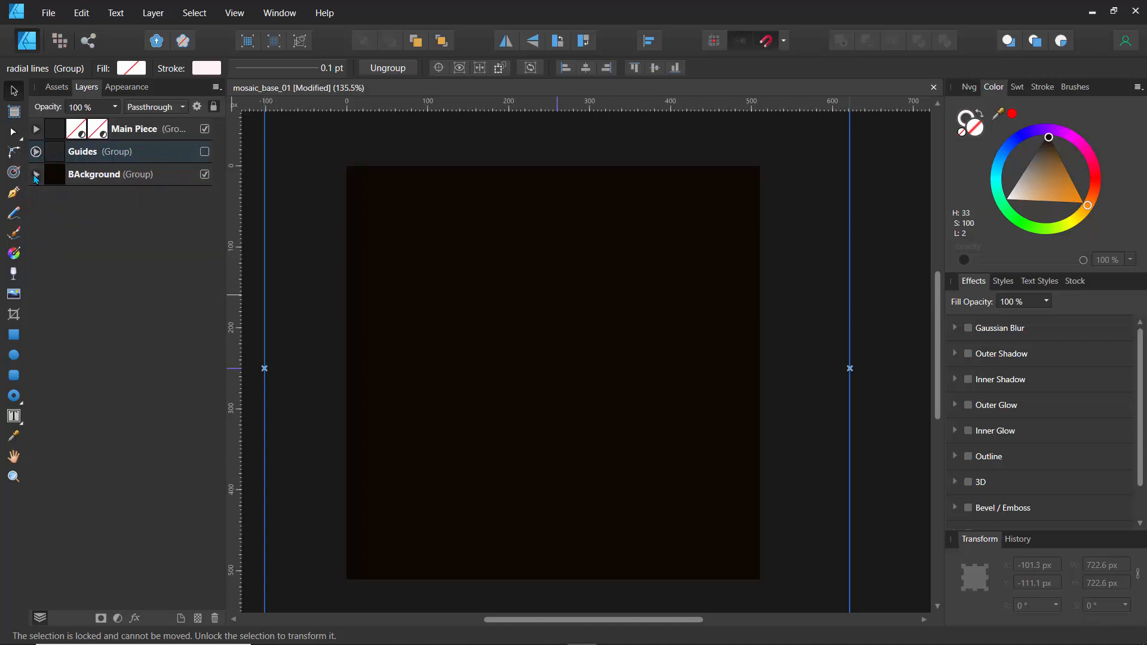
{"action": "left_click", "coordinate": [36, 152]}
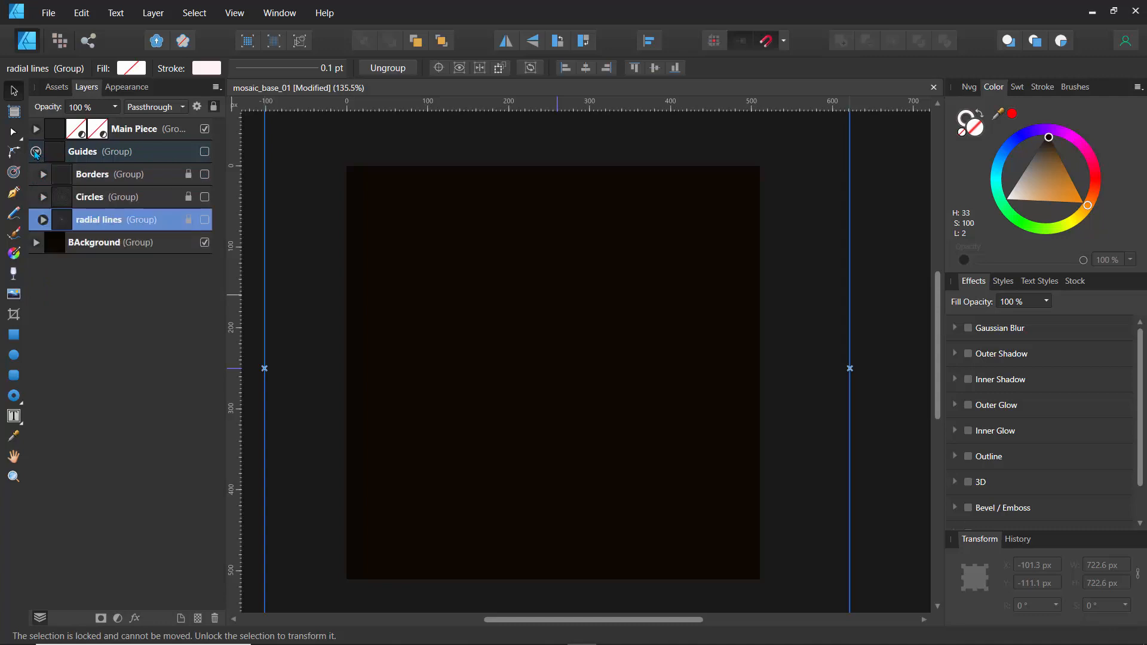
{"action": "left_click", "coordinate": [119, 196]}
{"action": "left_click", "coordinate": [43, 197]}
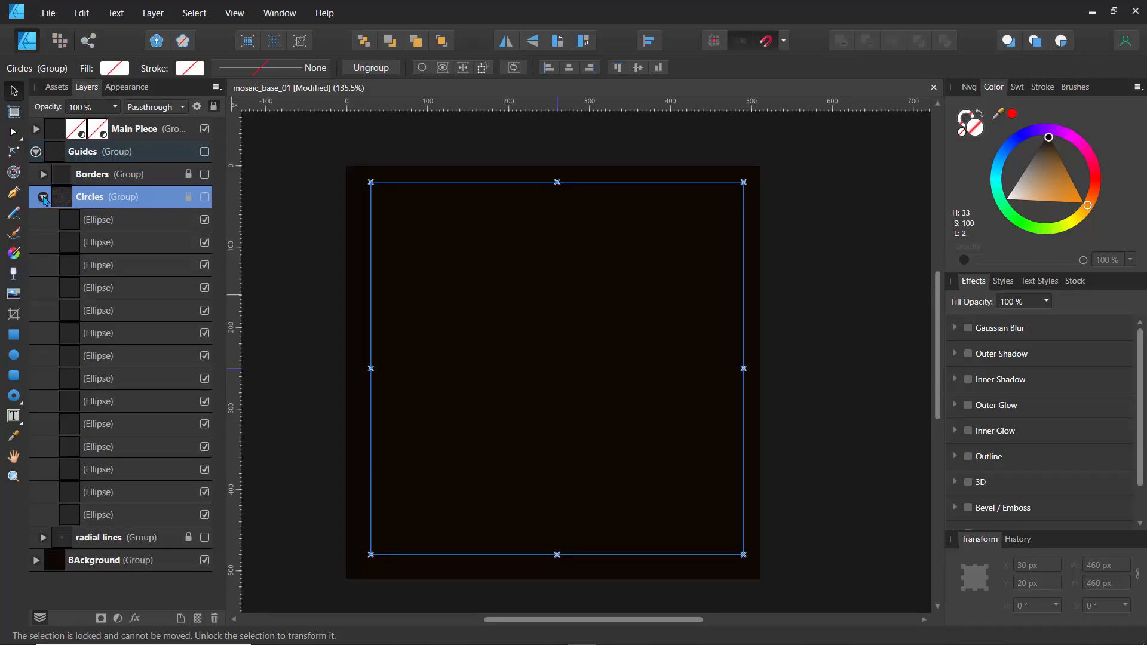
{"action": "left_click", "coordinate": [43, 197]}
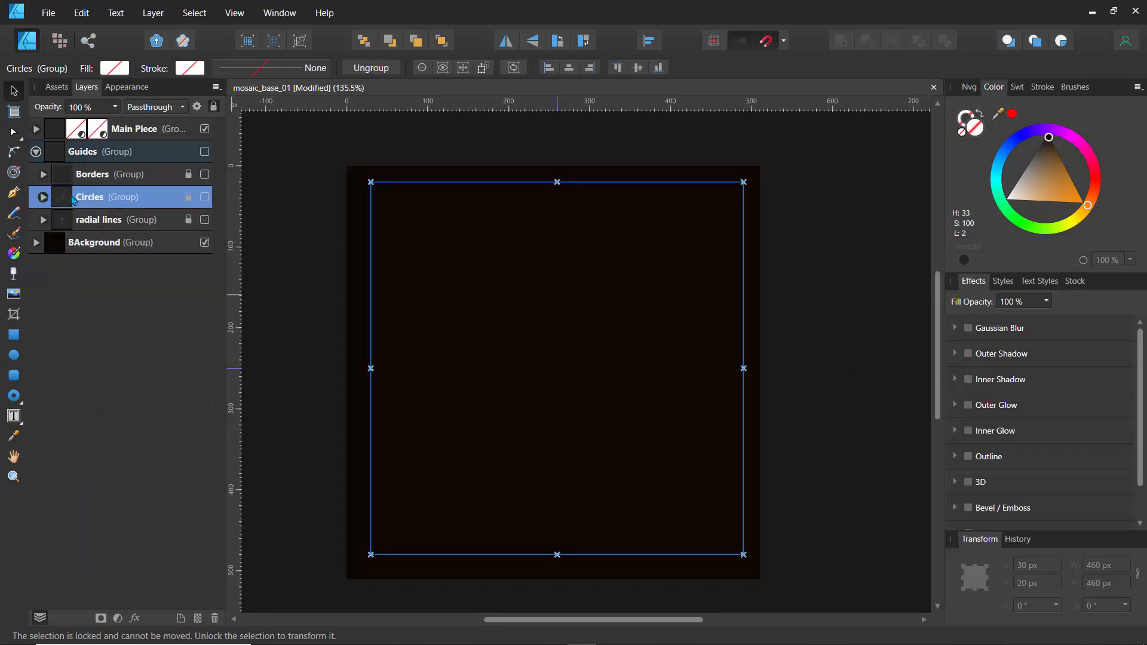
Step: Make the Guides group and its radial lines subgroup visible on the page
{"action": "left_click", "coordinate": [126, 222]}
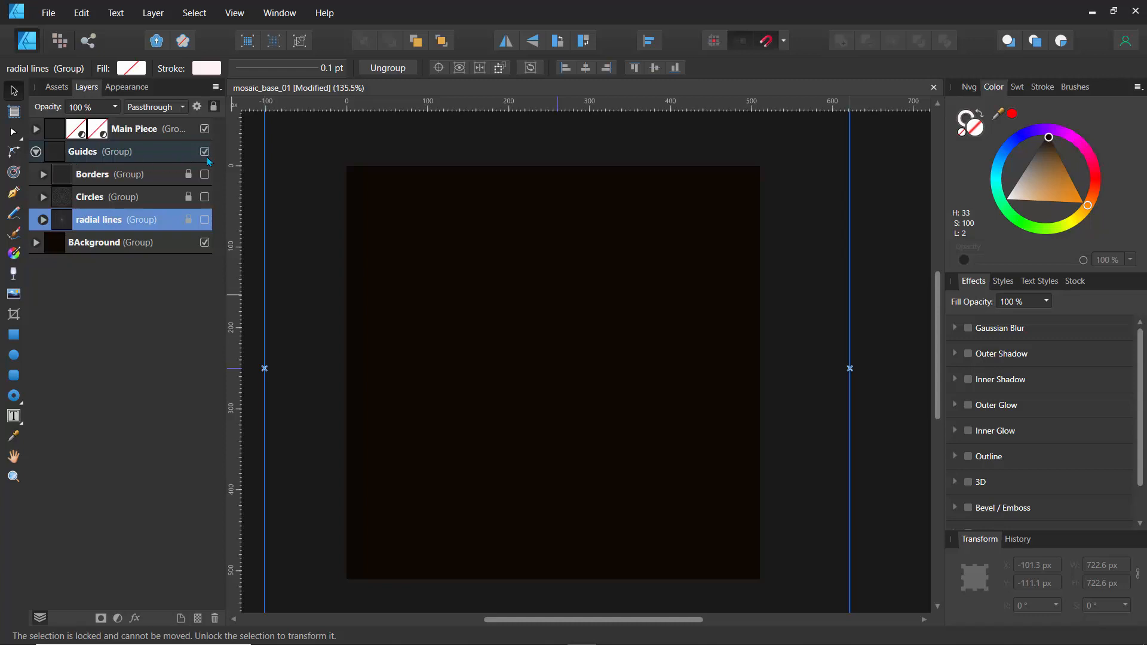
{"action": "left_click", "coordinate": [36, 153]}
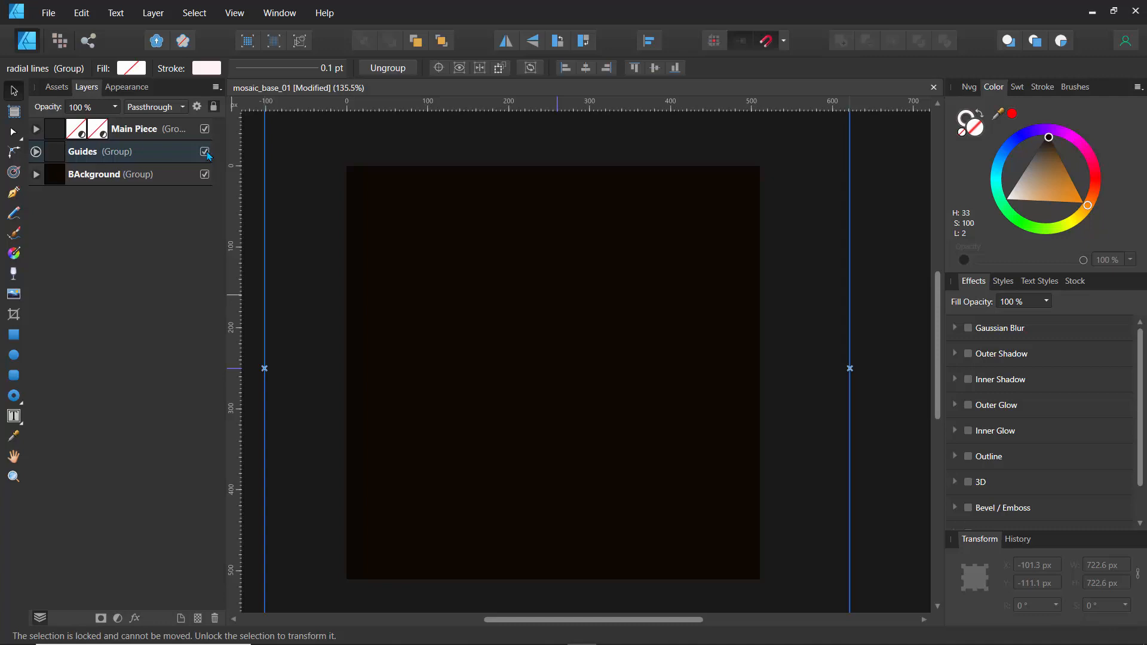
{"action": "left_click", "coordinate": [37, 151]}
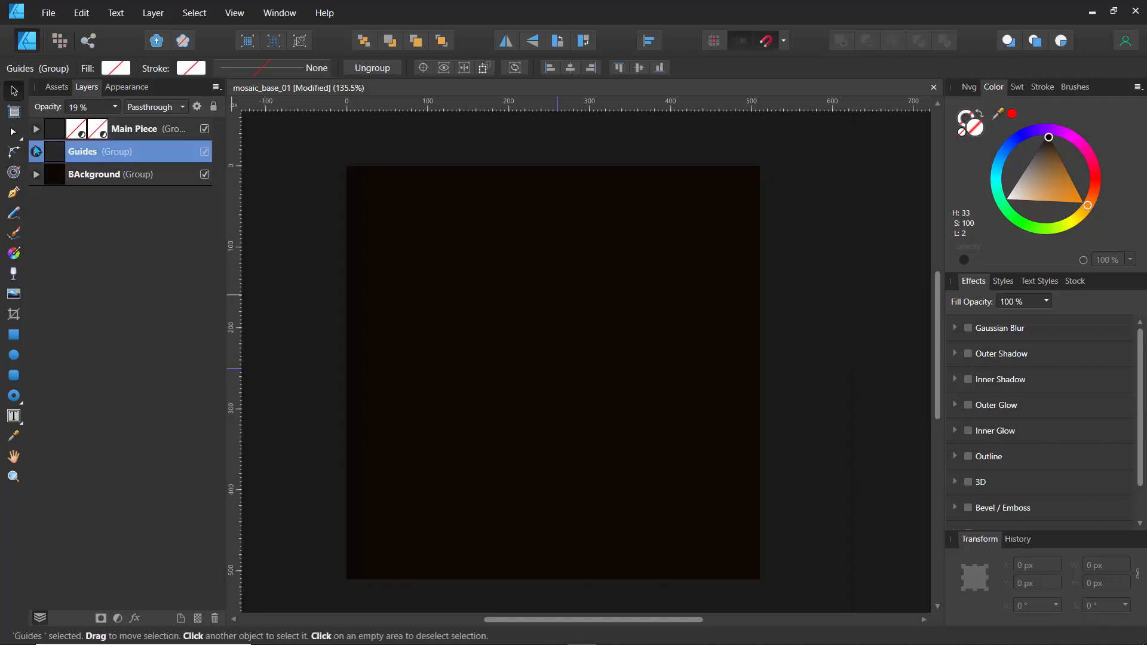
{"action": "left_click", "coordinate": [36, 151]}
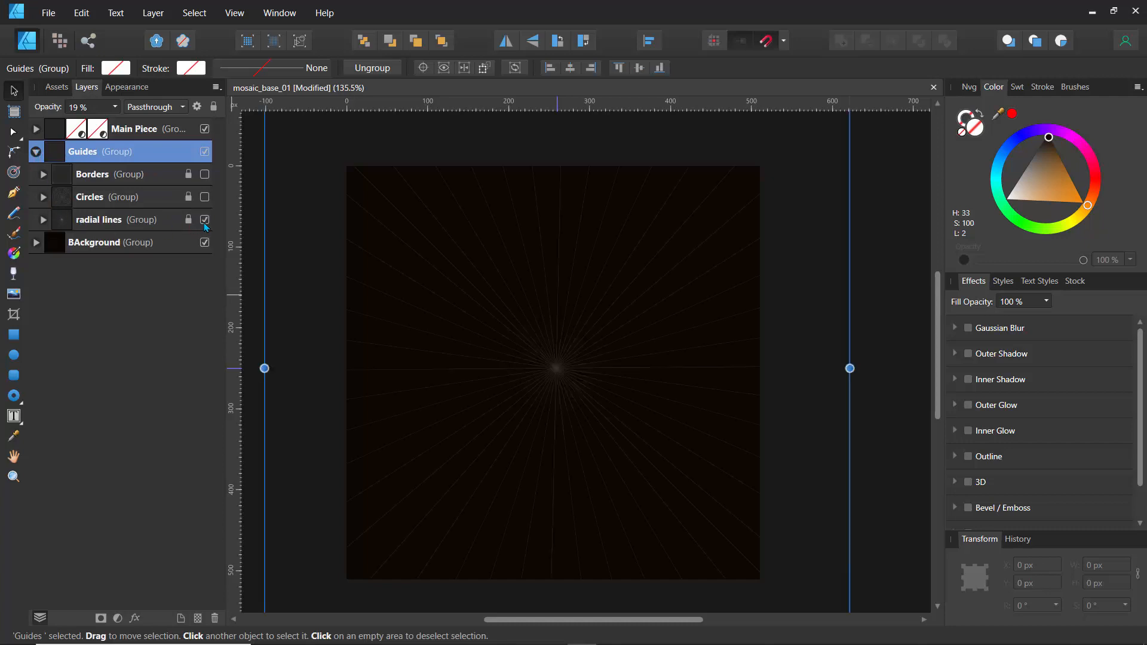
{"action": "scroll", "coordinate": [418, 315], "scroll_direction": "down", "scroll_amount": 3}
{"action": "scroll", "coordinate": [418, 315], "scroll_direction": "up", "scroll_amount": 4}
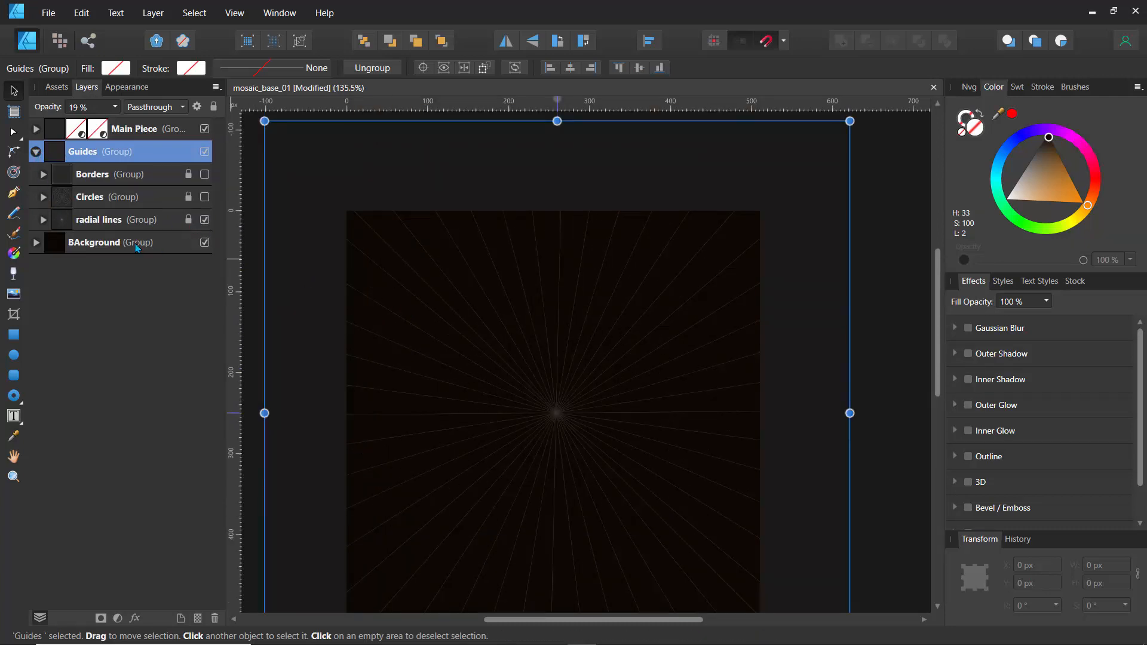
Step: Check the curves inside the radial lines group and draw a straight Pen line from about (50, 20) to (360, 280) px
{"action": "left_click", "coordinate": [90, 221]}
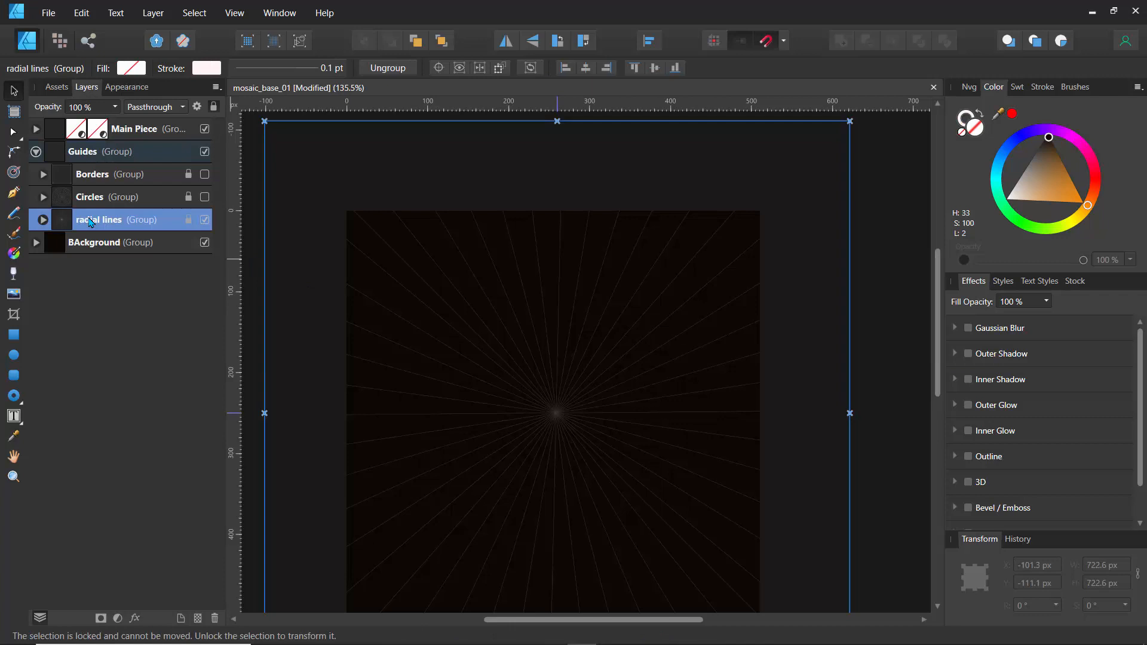
{"action": "left_click", "coordinate": [43, 219]}
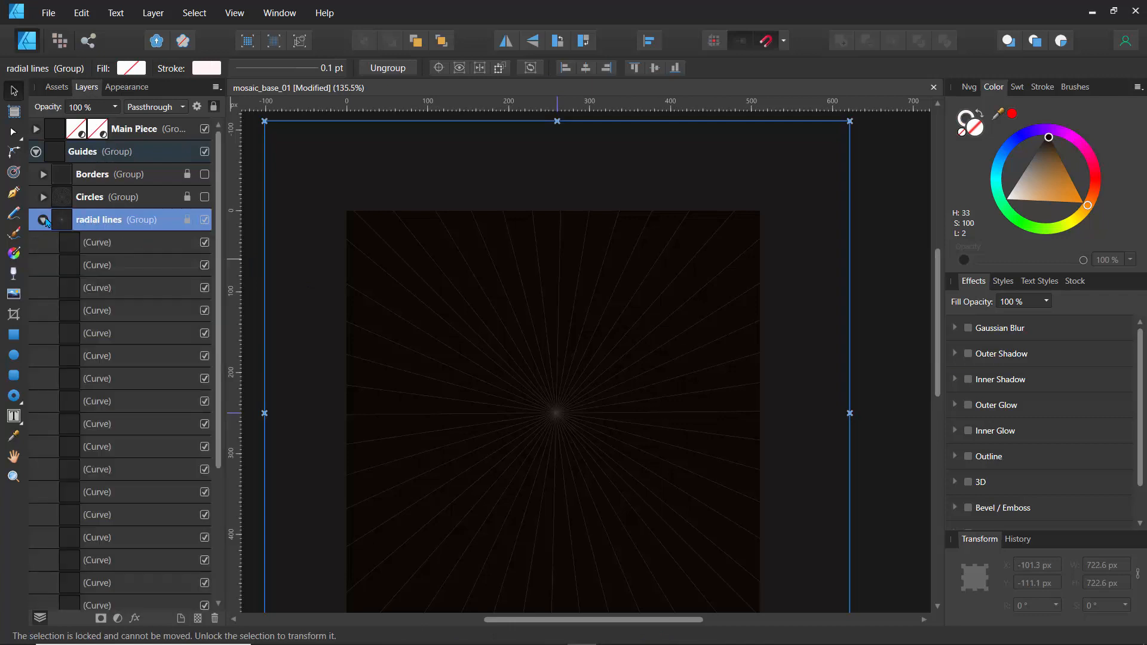
{"action": "left_click", "coordinate": [43, 220]}
{"action": "left_click", "coordinate": [13, 192]}
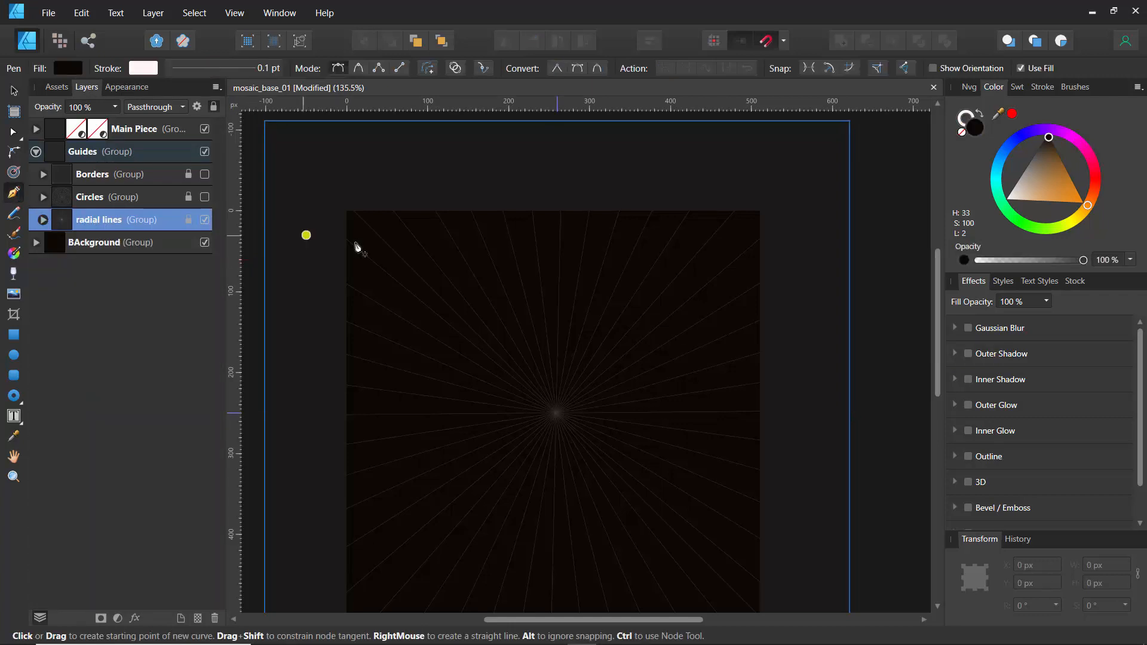
{"action": "left_click", "coordinate": [387, 226]}
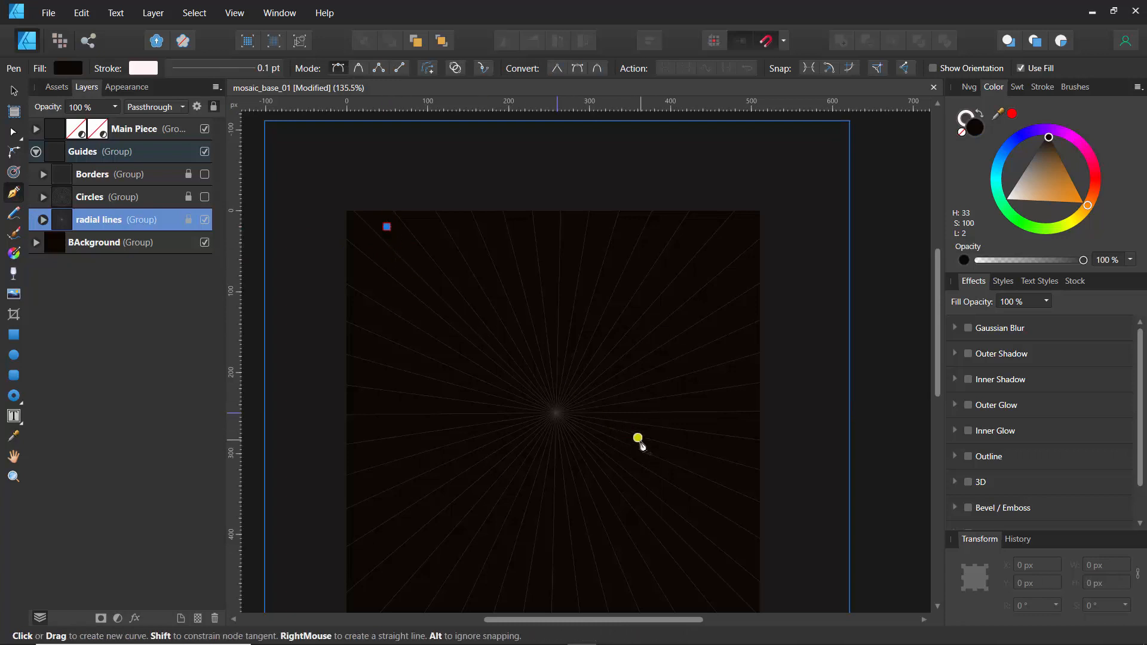
{"action": "left_click", "coordinate": [638, 438]}
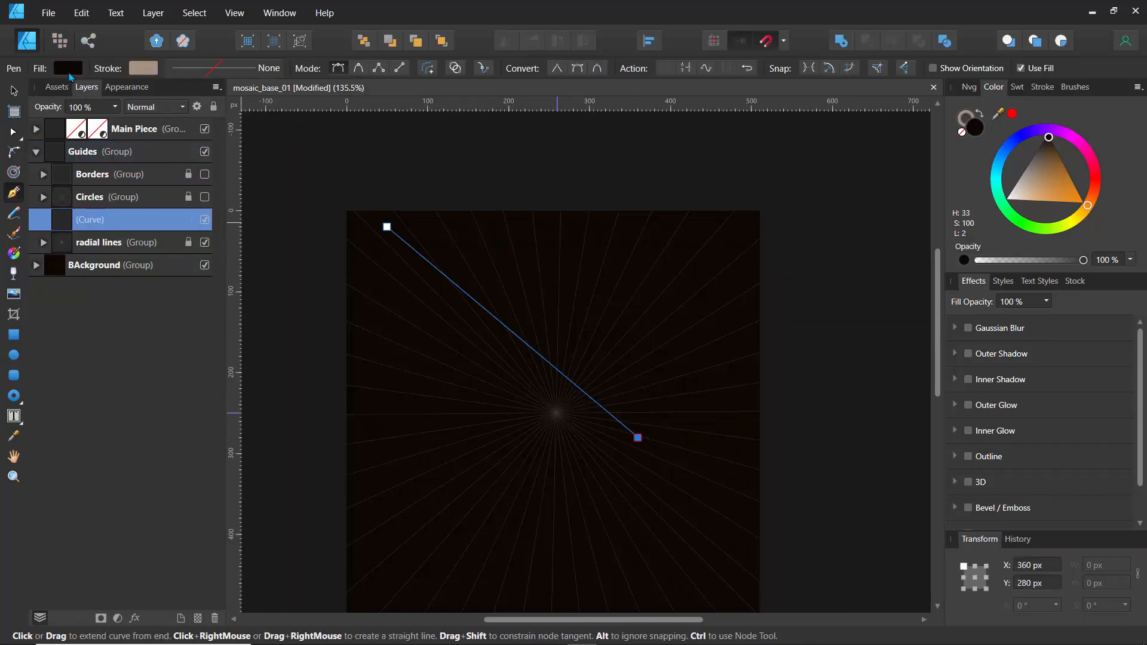
Step: Remove the new line's fill and give it a 0.2 pt near-white stroke
{"action": "left_click", "coordinate": [69, 71]}
{"action": "left_click", "coordinate": [235, 96]}
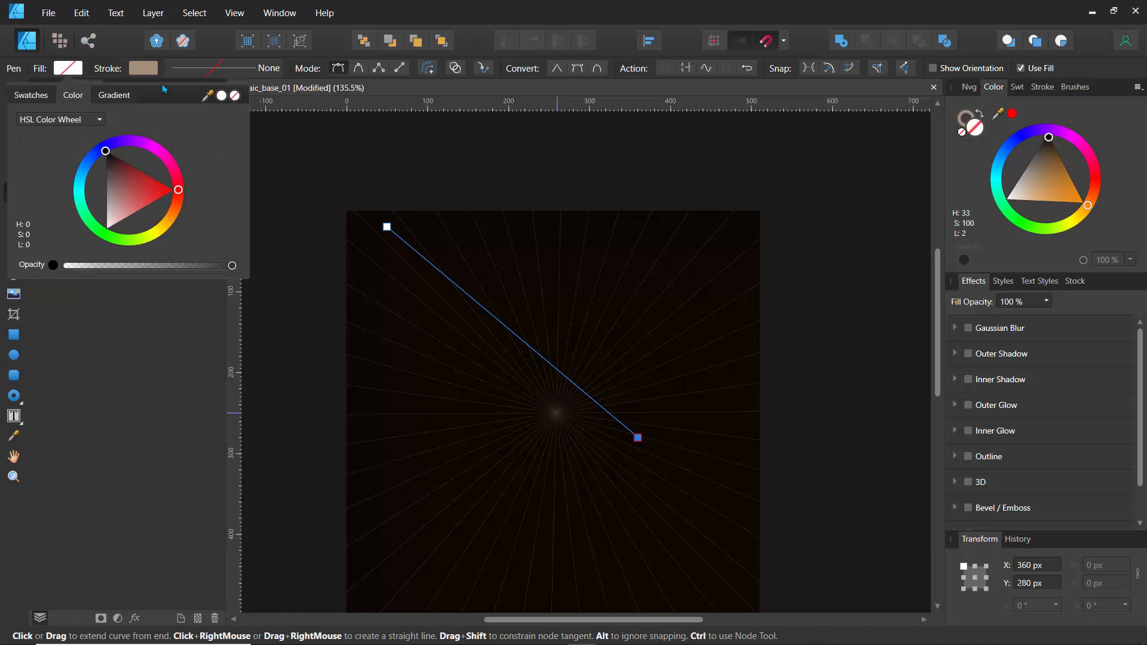
{"action": "left_click", "coordinate": [144, 69]}
{"action": "left_click", "coordinate": [144, 68]}
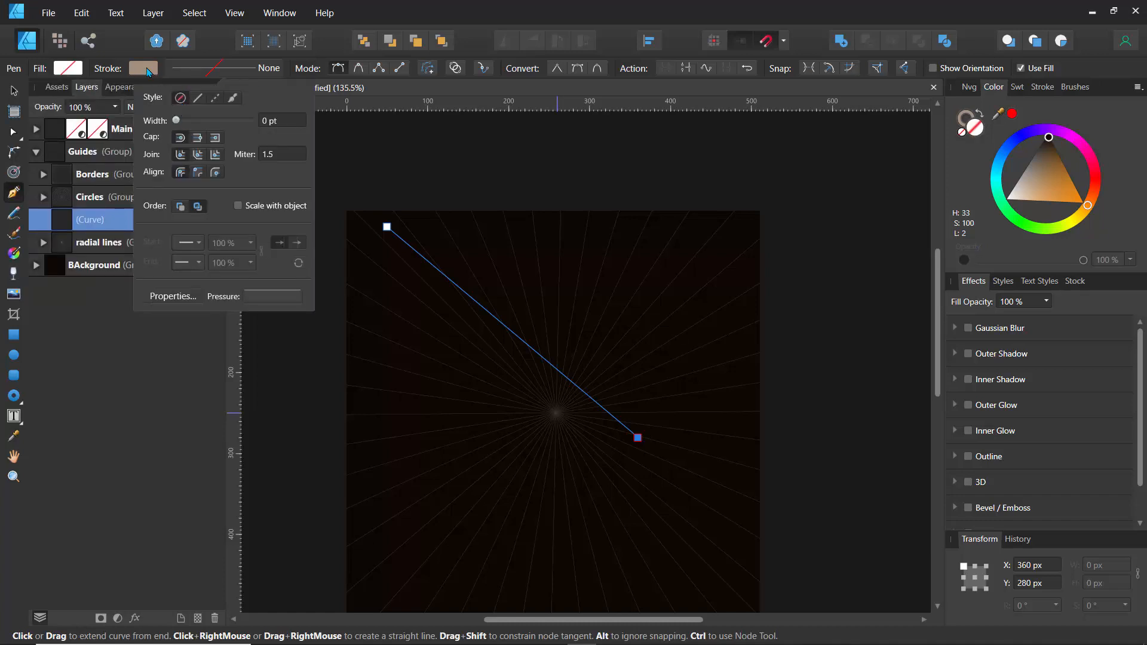
{"action": "left_click", "coordinate": [149, 72]}
{"action": "left_click", "coordinate": [148, 73]}
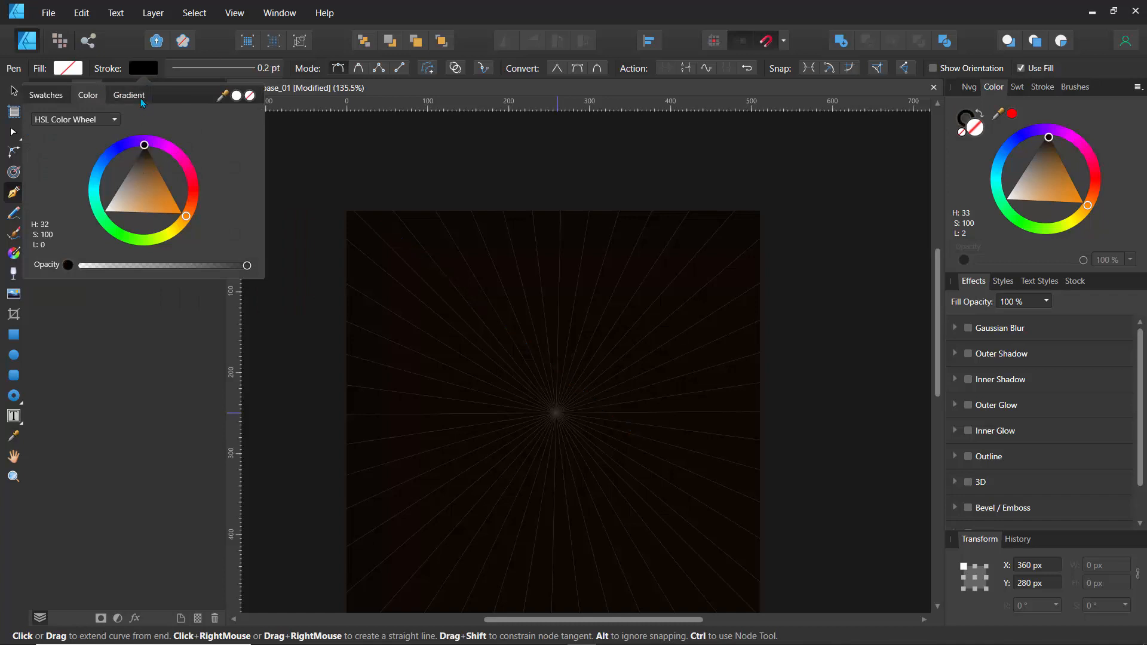
{"action": "left_click_drag", "start_coordinate": [130, 188], "coordinate": [100, 234]}
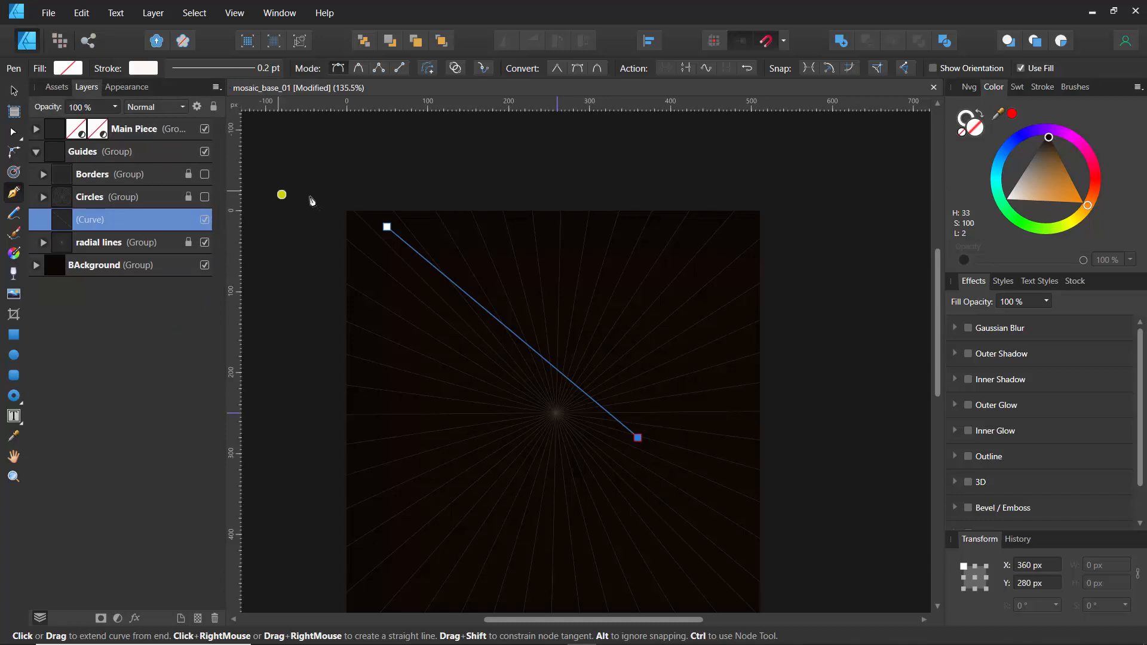
Step: Deselect the new line to view it against the radial lines, and select the curve again
{"action": "left_click", "coordinate": [83, 222]}
{"action": "left_click", "coordinate": [86, 310]}
{"action": "left_click", "coordinate": [101, 247]}
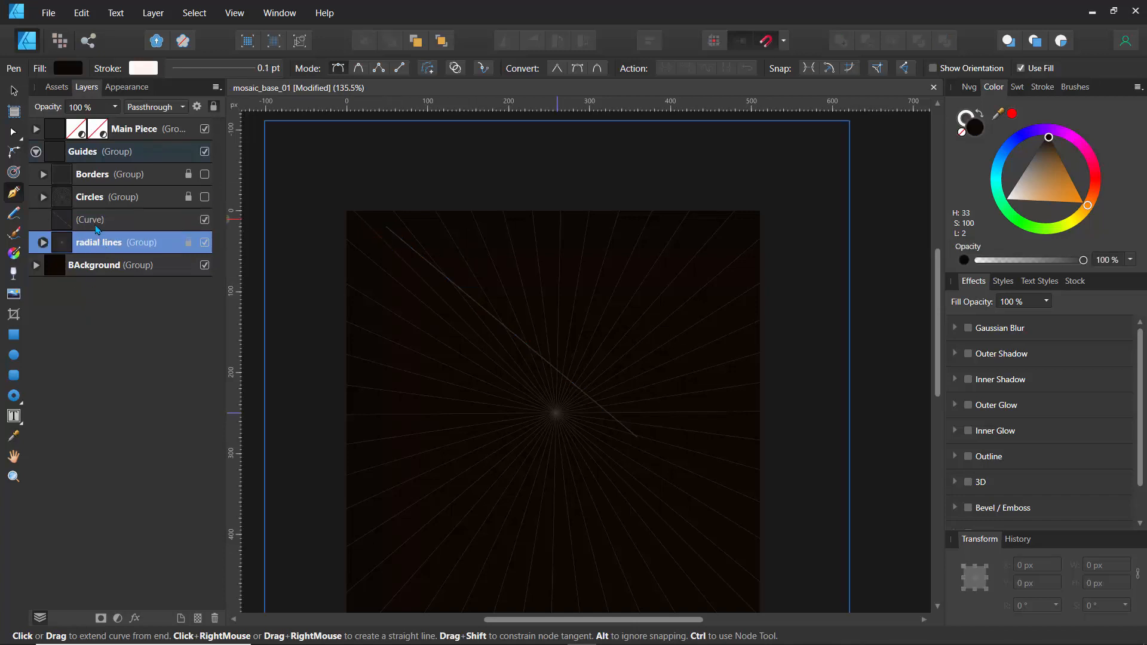
{"action": "left_click", "coordinate": [94, 221]}
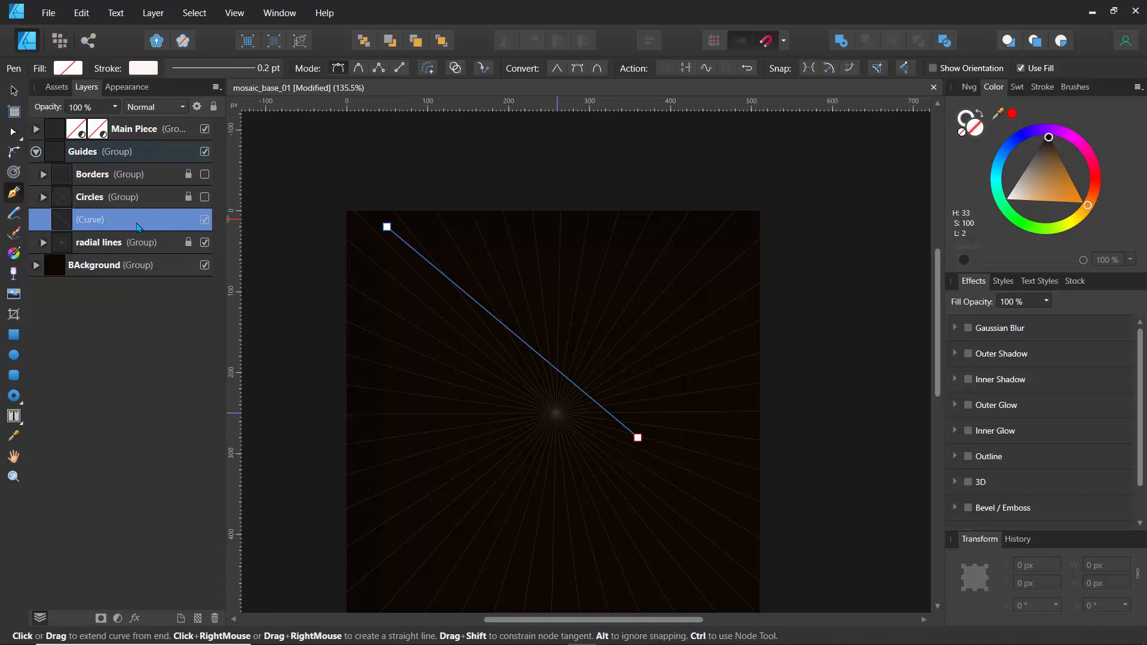
Step: Duplicate the new straight line and rotate the copy to about -54.7°
{"action": "key", "text": "ctrl+j"}
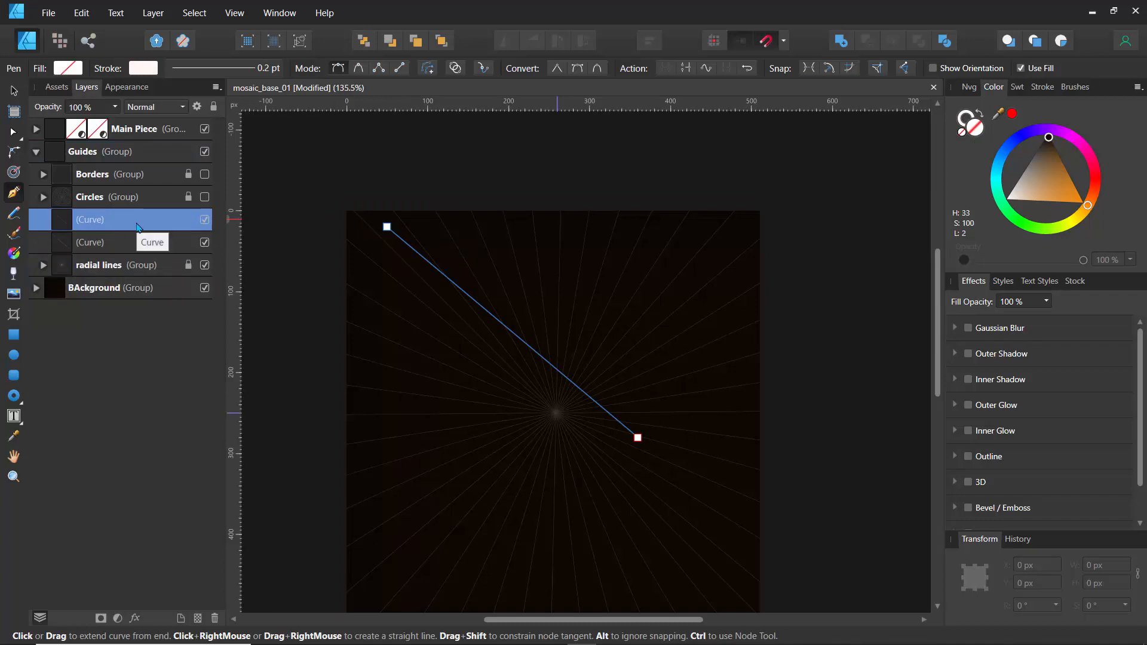
{"action": "left_click", "coordinate": [95, 243]}
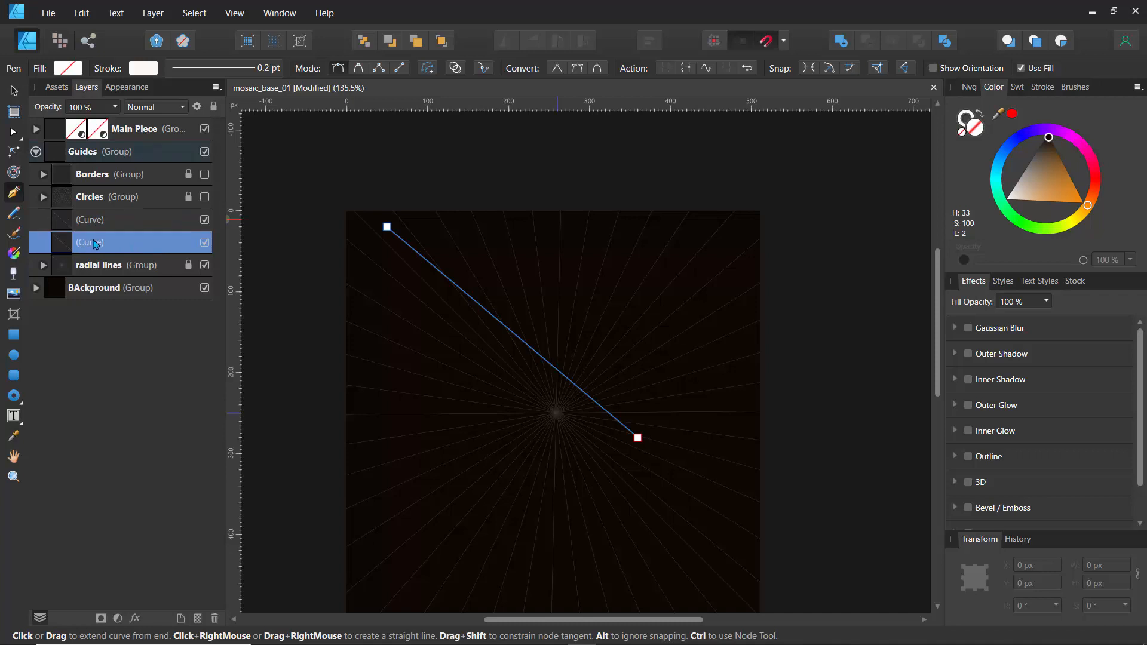
{"action": "left_click", "coordinate": [13, 92]}
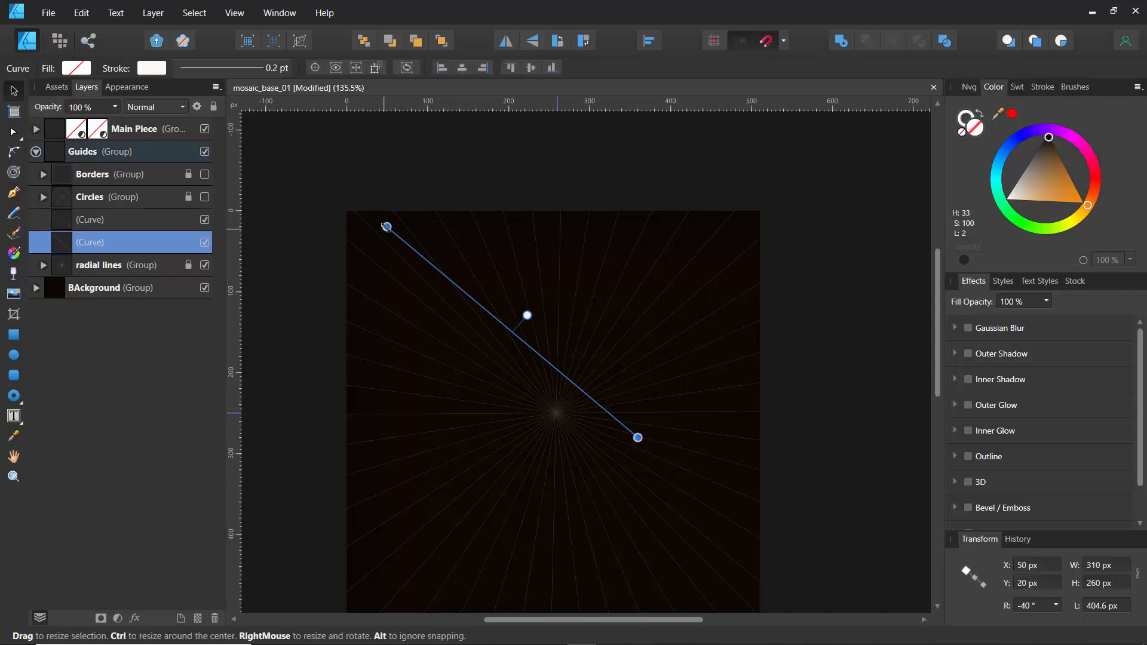
{"action": "left_click_drag", "start_coordinate": [392, 215], "coordinate": [433, 204]}
{"action": "left_click", "coordinate": [358, 184]}
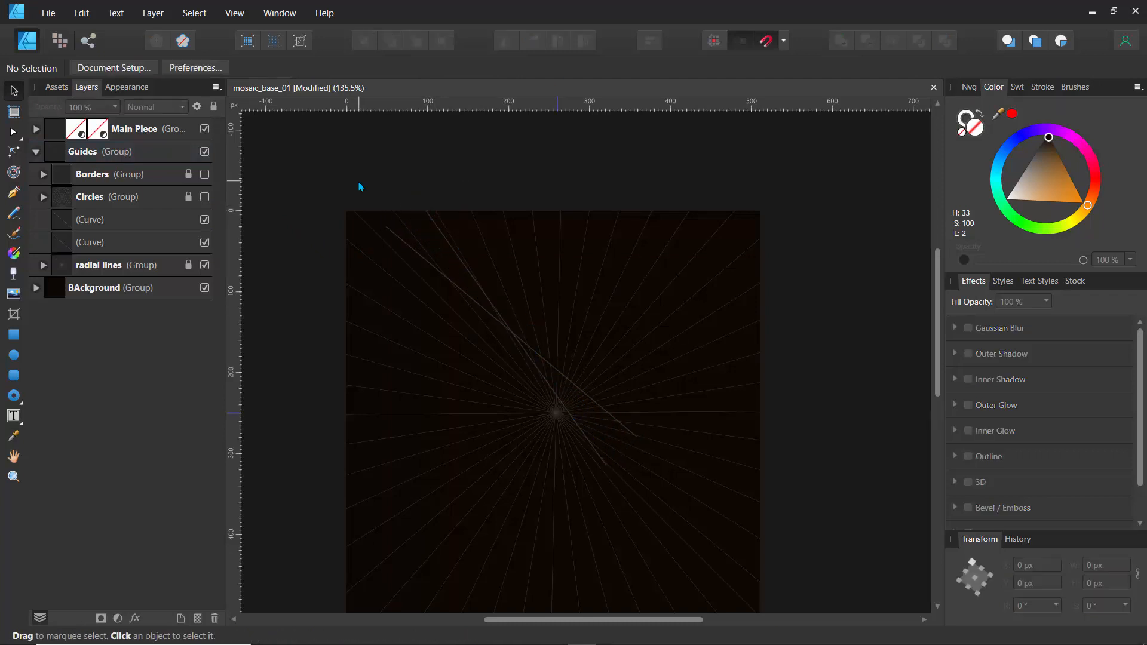
{"action": "left_click", "coordinate": [107, 241]}
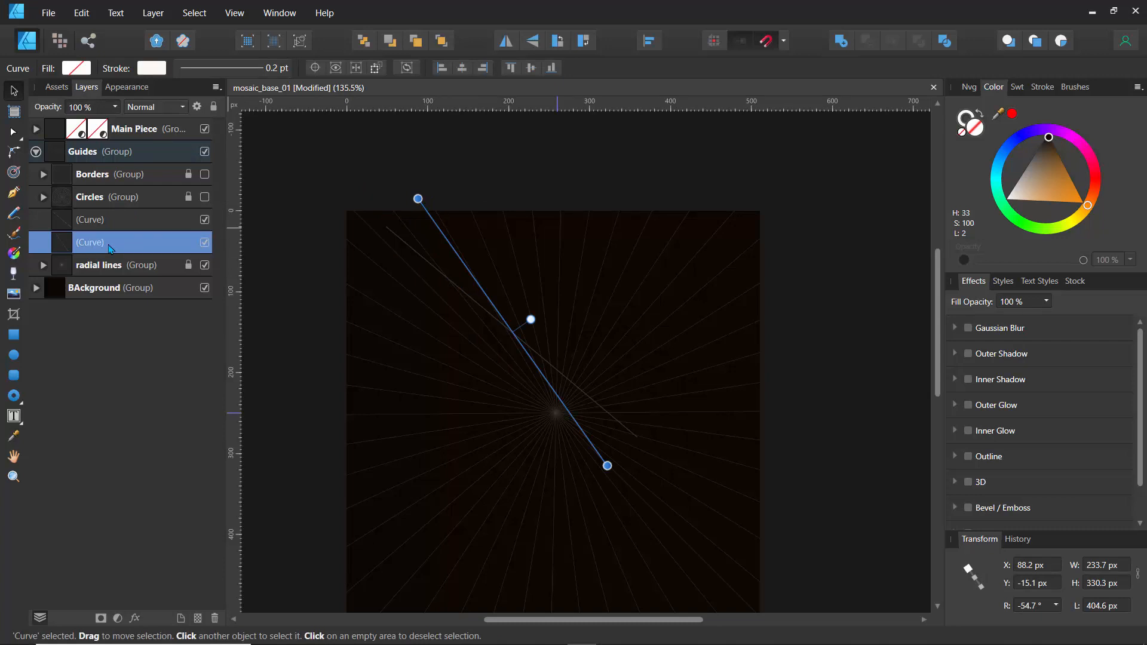
{"action": "key", "text": "ctrl+j"}
{"action": "key", "text": "ctrl+j"}
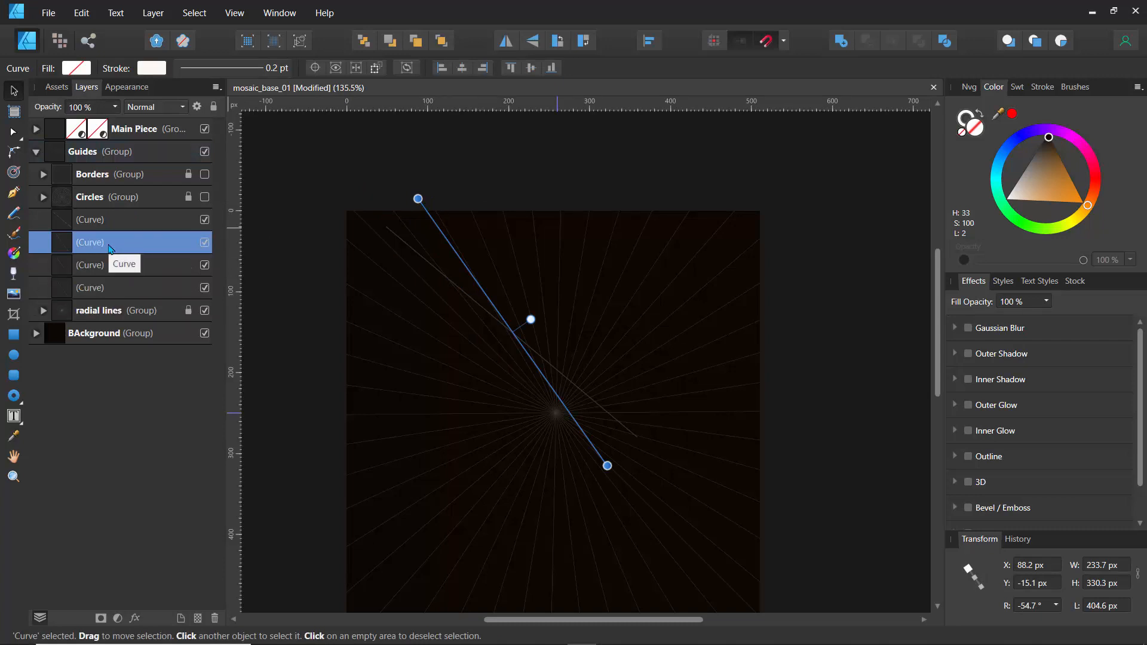
{"action": "key", "text": "ctrl+z"}
{"action": "key", "text": "ctrl+z"}
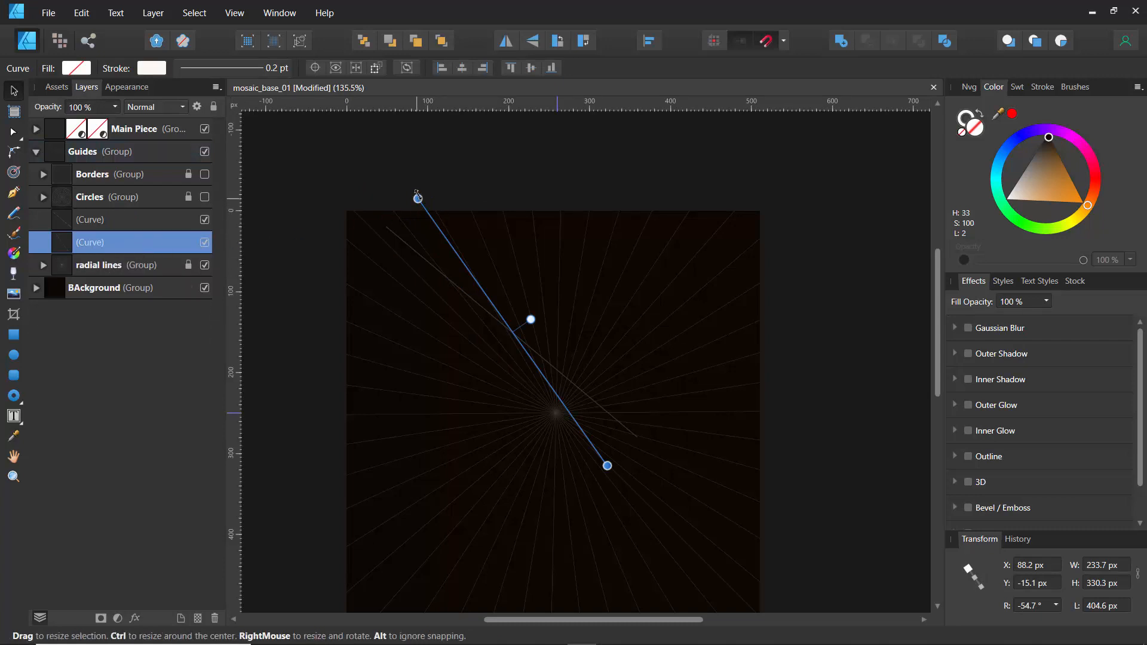
Step: Rotate the copied line to about -66.6° and duplicate it repeatedly with the same angular step until the lines form a full radial fan
{"action": "left_click_drag", "start_coordinate": [417, 196], "coordinate": [450, 181]}
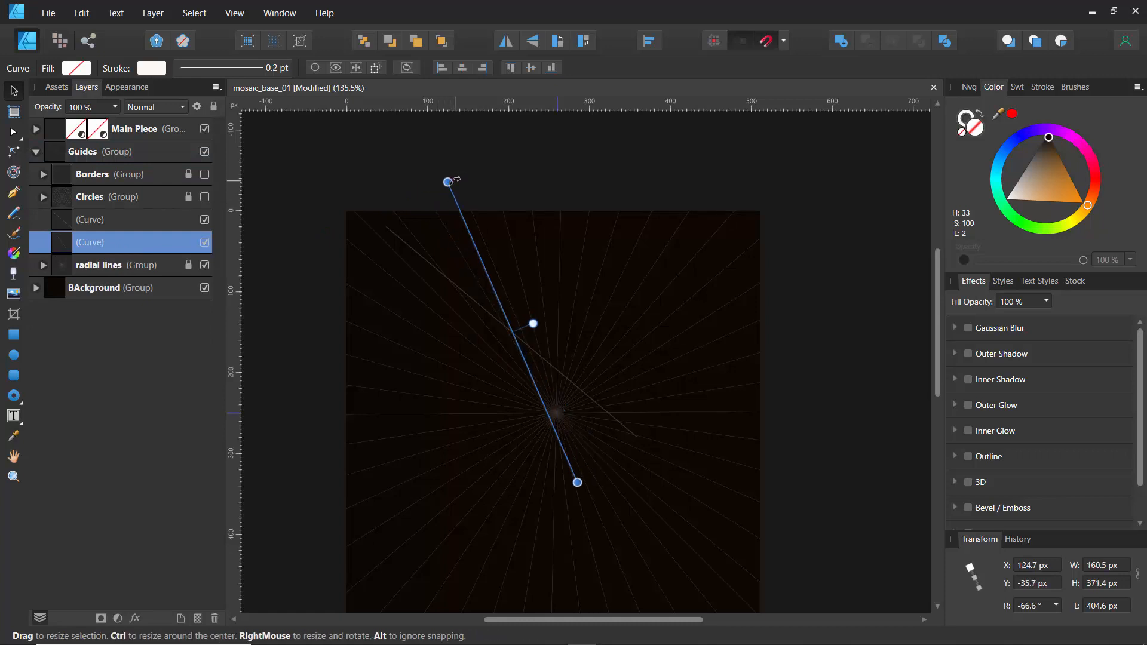
{"action": "key", "text": "ctrl+j"}
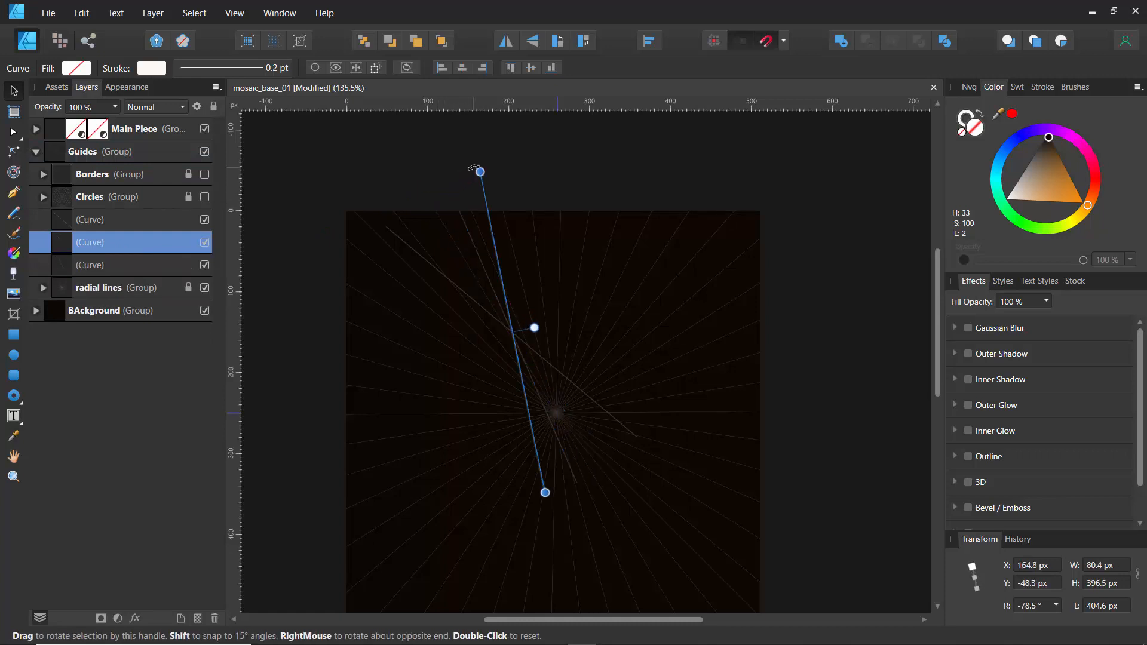
{"action": "key", "text": "ctrl+j"}
{"action": "key", "text": "ctrl+j"}
{"action": "key", "text": "ctrl+j"}
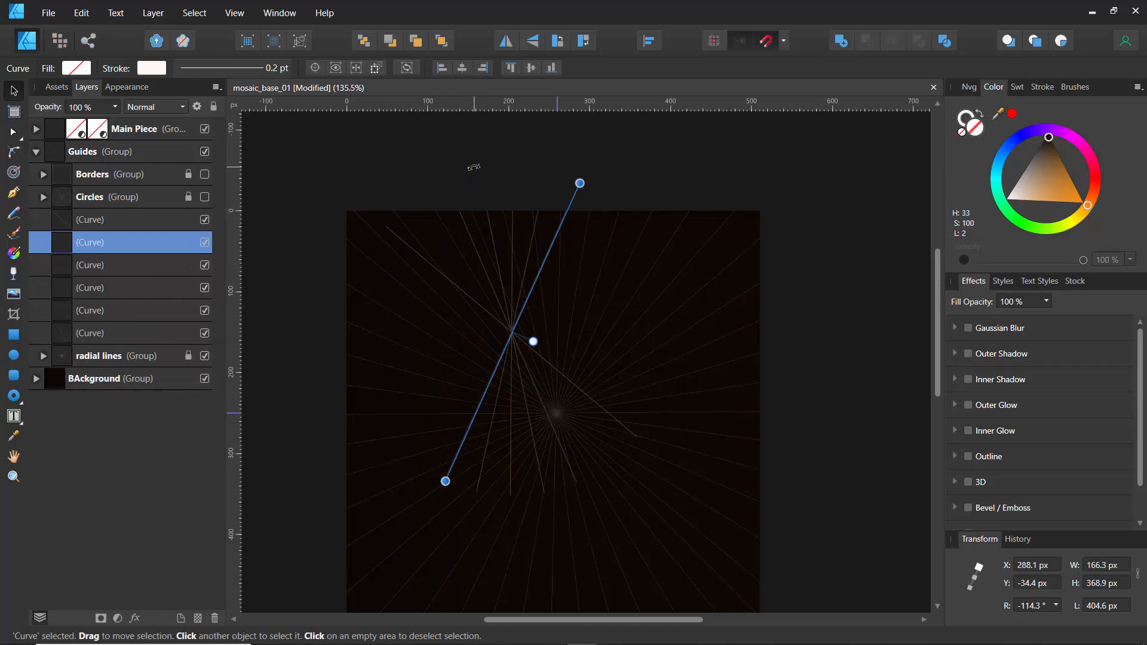
{"action": "key", "text": "ctrl+j"}
{"action": "key", "text": "ctrl+j"}
{"action": "key", "text": "ctrl+j"}
{"action": "key", "text": "ctrl+j"}
{"action": "key", "text": "ctrl+j"}
{"action": "key", "text": "ctrl+j"}
{"action": "key", "text": "ctrl+j"}
{"action": "key", "text": "ctrl+j"}
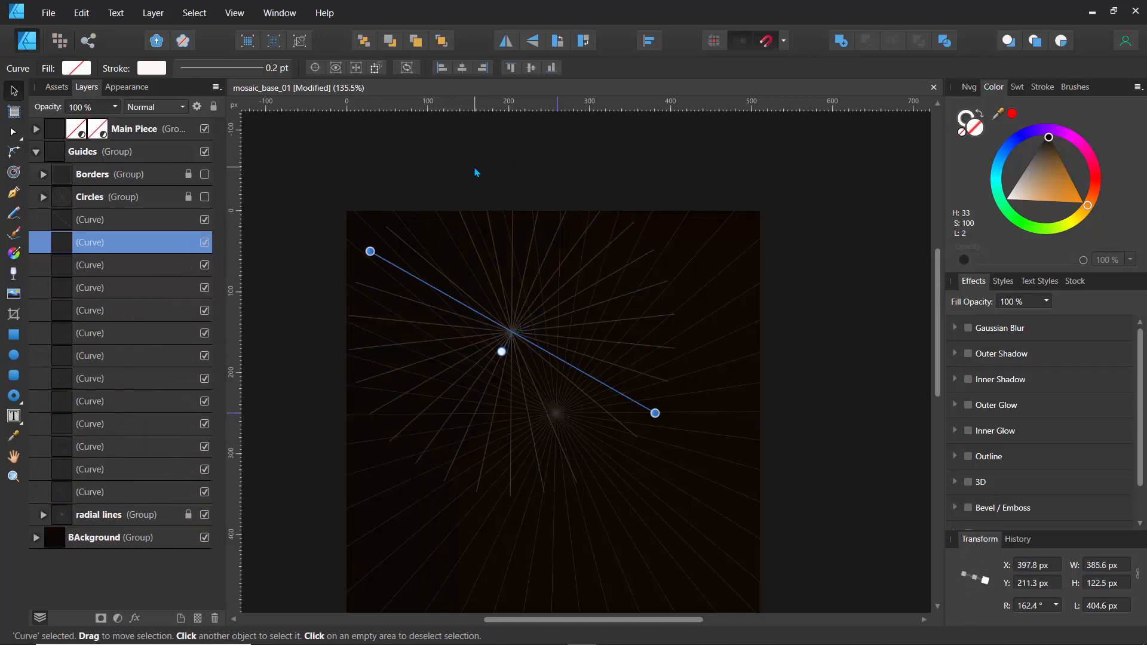
{"action": "key", "text": "ctrl+j"}
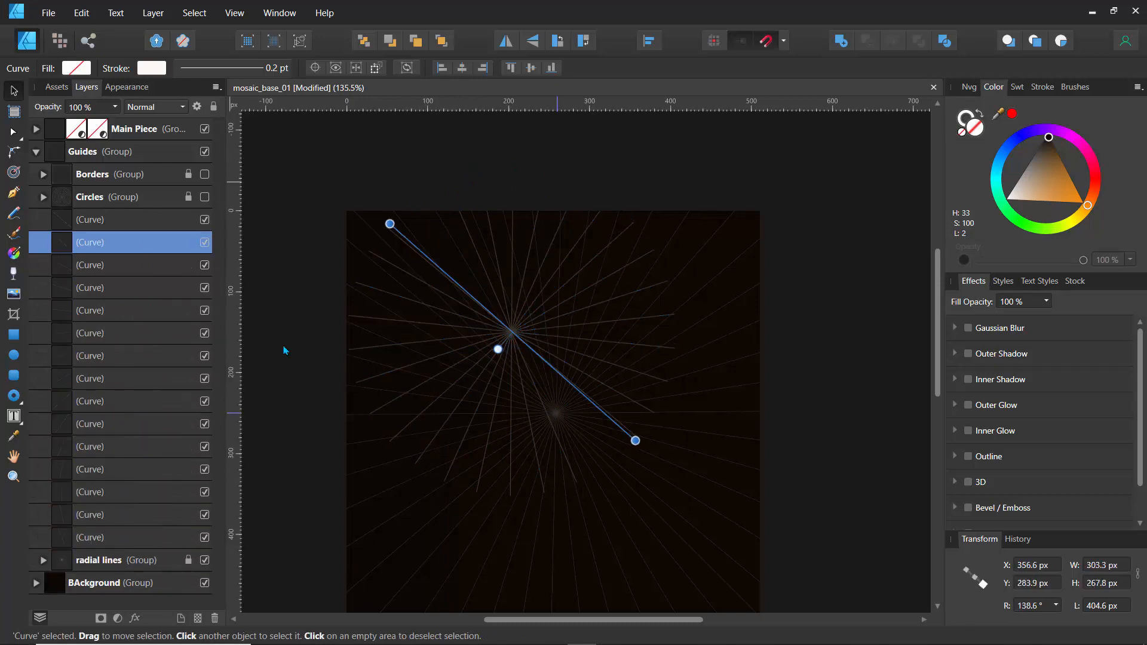
Step: Roll the document history back to the state before the radial lines group was shown and the practice line was drawn
{"action": "left_click", "coordinate": [87, 223]}
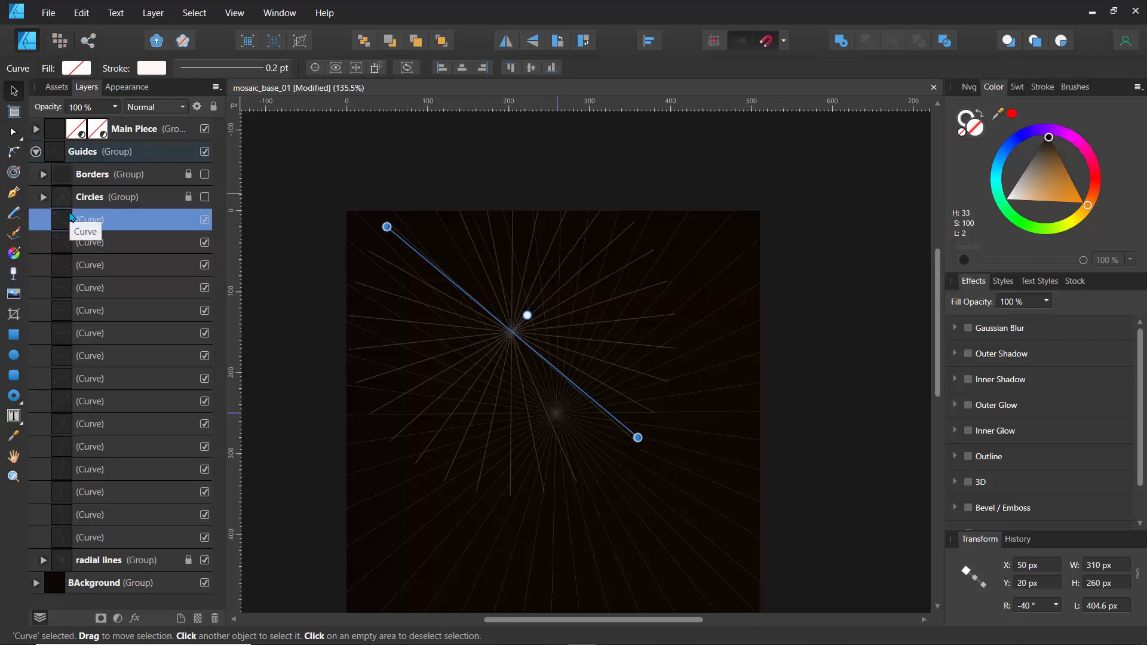
{"action": "left_click", "coordinate": [1017, 539]}
{"action": "scroll", "coordinate": [997, 545], "scroll_direction": "up", "scroll_amount": 5}
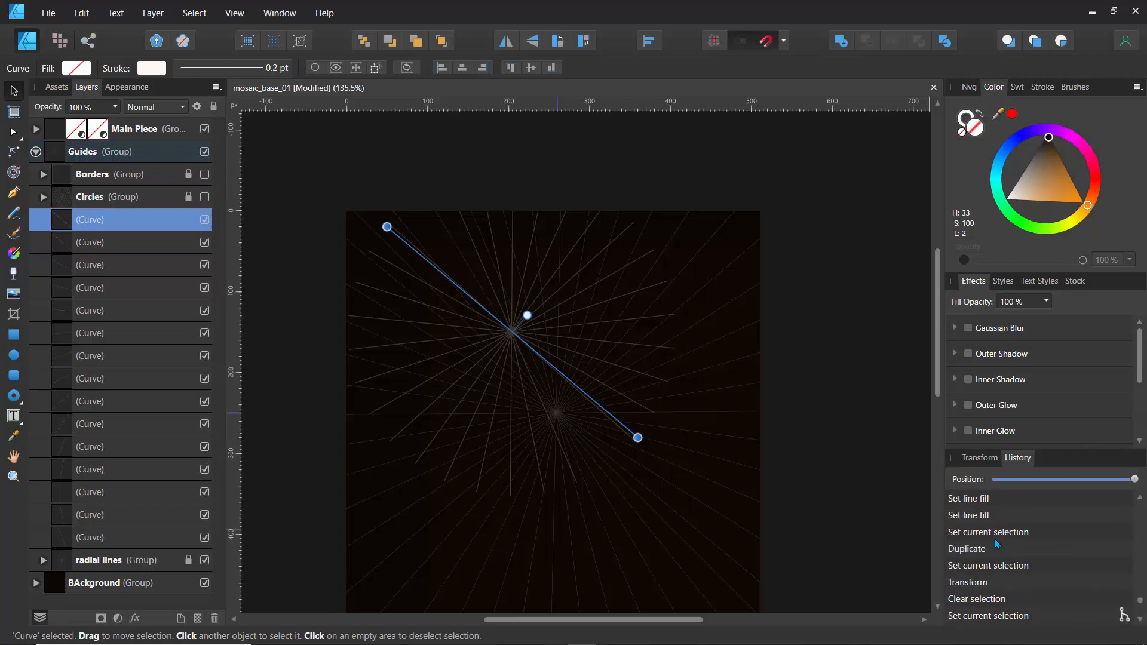
{"action": "scroll", "coordinate": [995, 539], "scroll_direction": "down", "scroll_amount": 1}
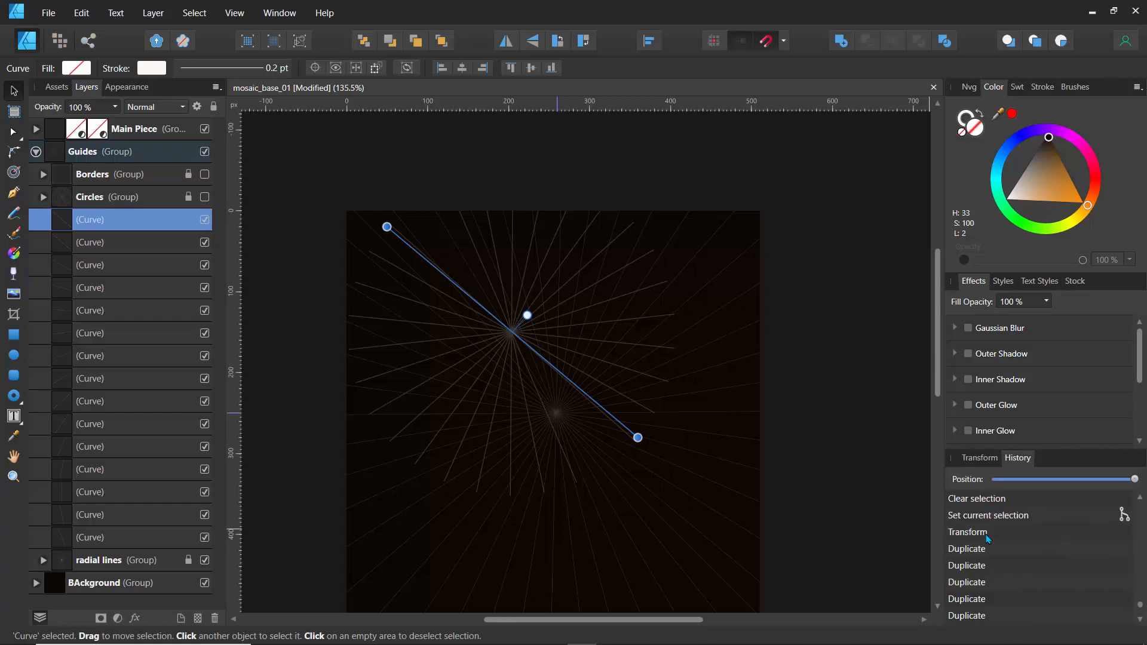
{"action": "left_click", "coordinate": [985, 531]}
{"action": "left_click", "coordinate": [975, 517]}
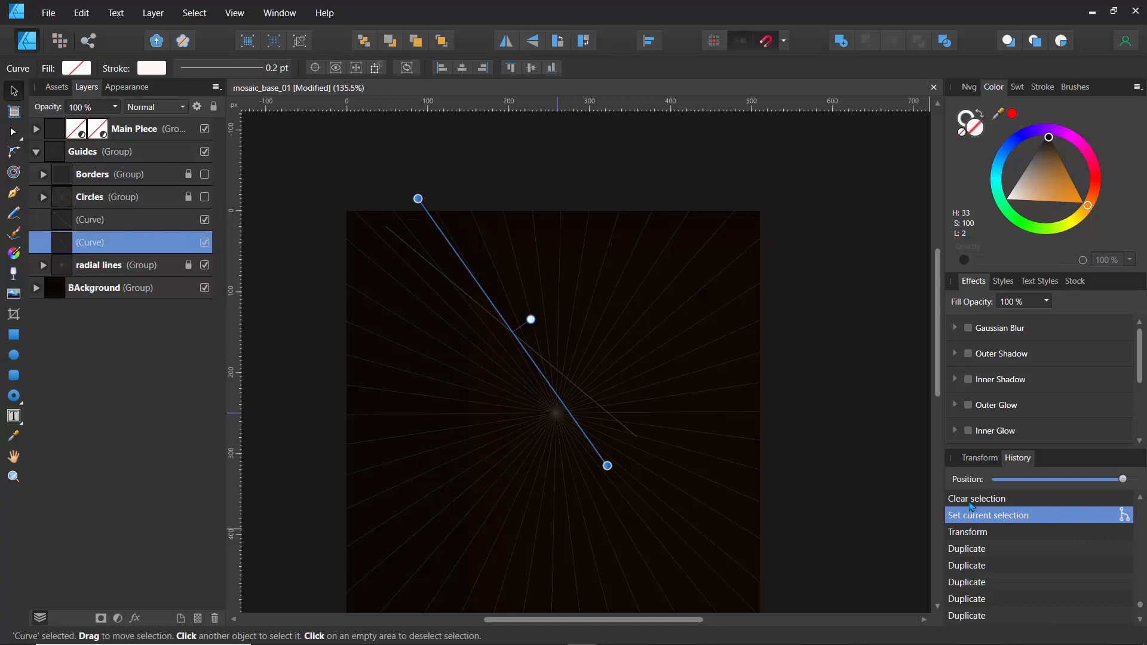
{"action": "left_click", "coordinate": [972, 499]}
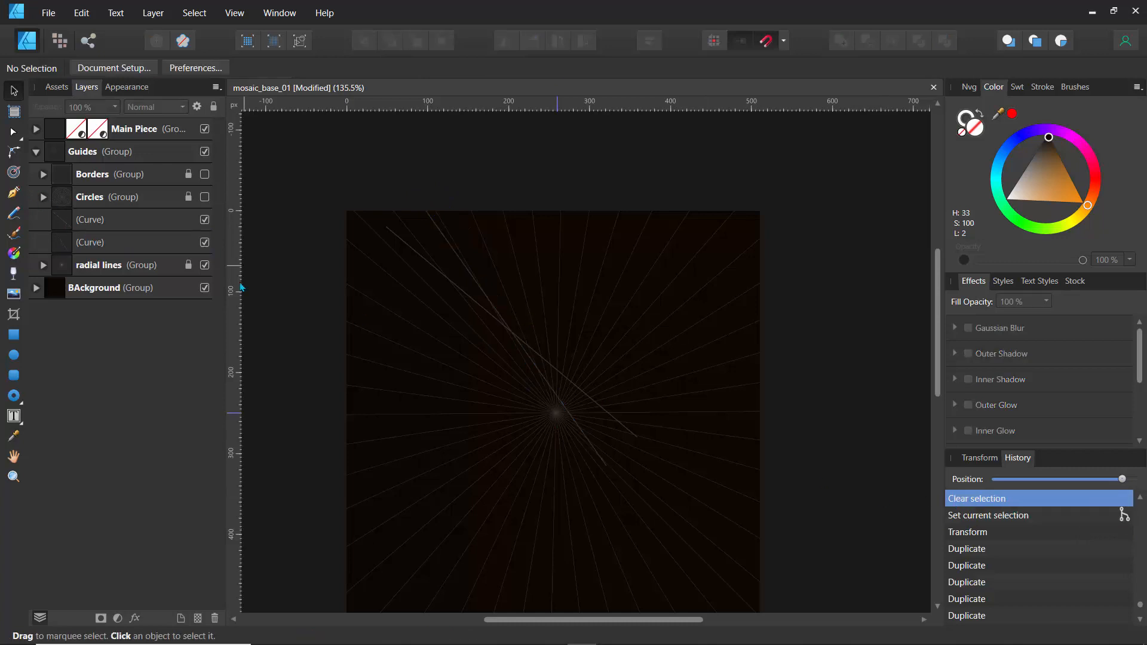
{"action": "scroll", "coordinate": [993, 525], "scroll_direction": "up", "scroll_amount": 1}
{"action": "scroll", "coordinate": [993, 526], "scroll_direction": "up", "scroll_amount": 1}
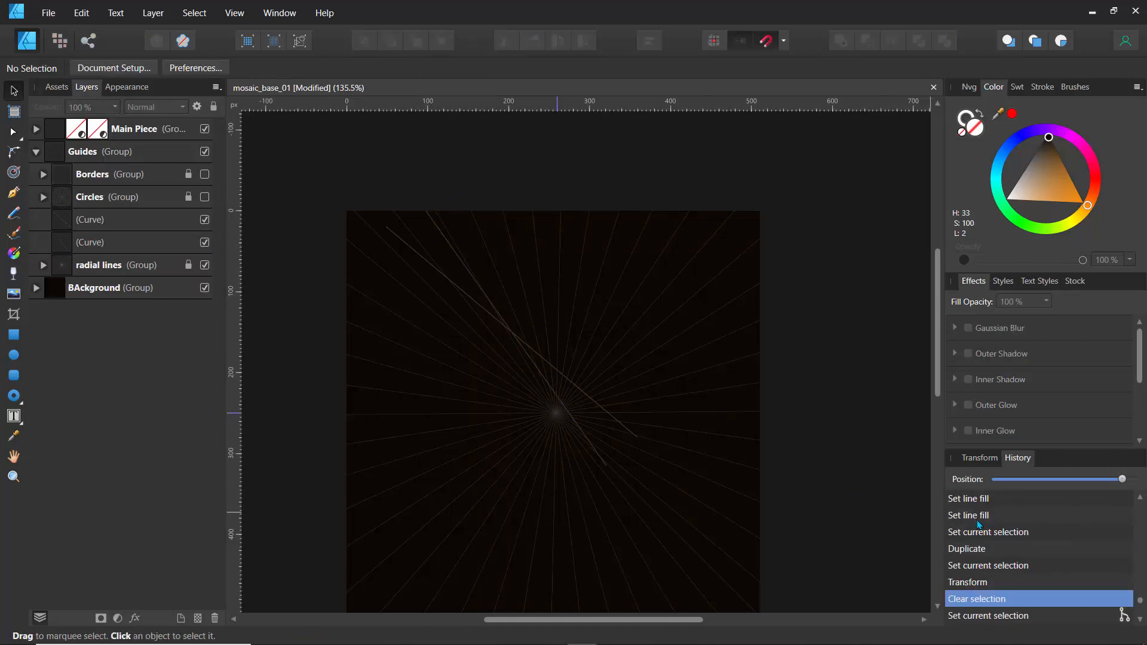
{"action": "left_click", "coordinate": [978, 519]}
{"action": "left_click", "coordinate": [968, 500]}
{"action": "scroll", "coordinate": [967, 502], "scroll_direction": "up", "scroll_amount": 2}
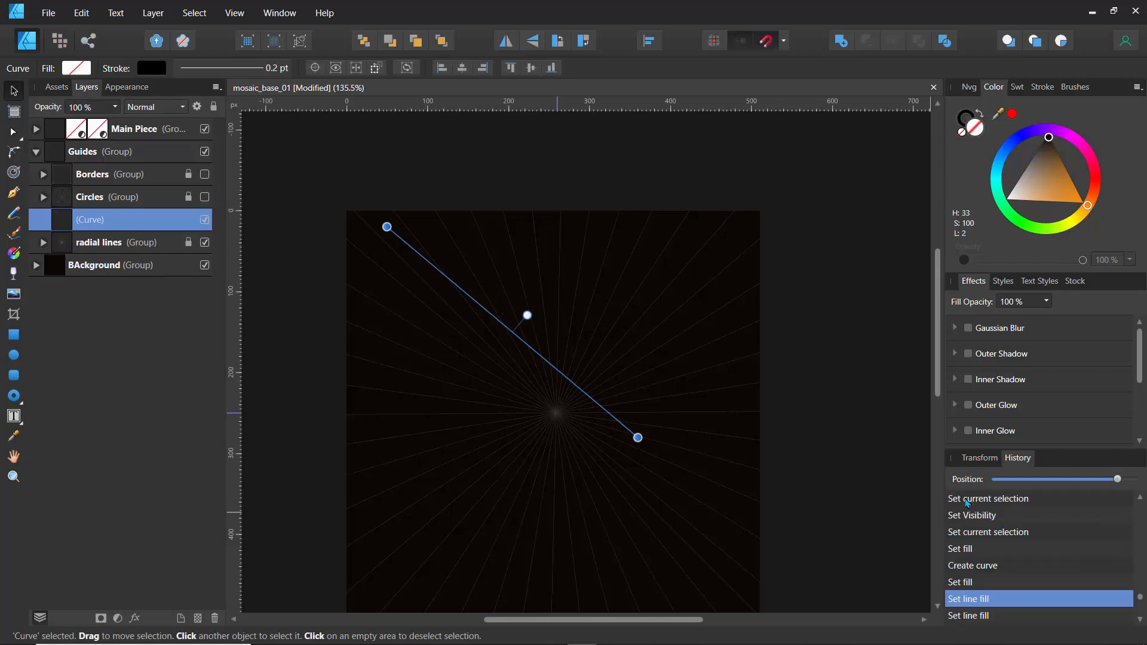
{"action": "left_click", "coordinate": [968, 503]}
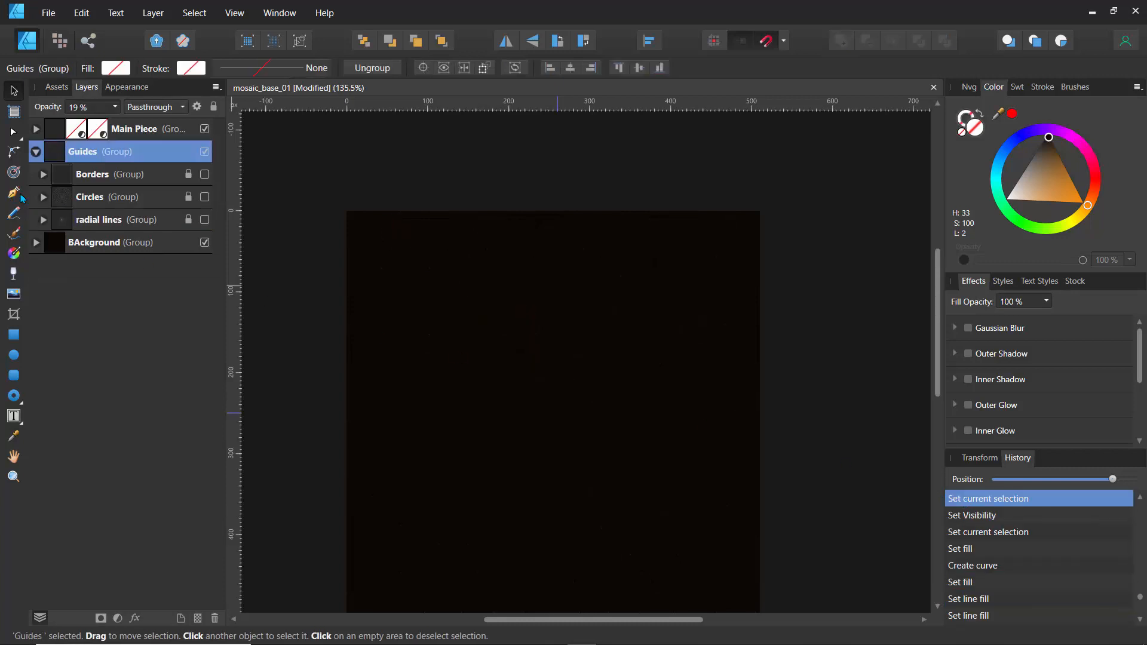
Step: Make the radial lines and Circles guide groups visible and check the contents of the Circles group
{"action": "left_click", "coordinate": [115, 226]}
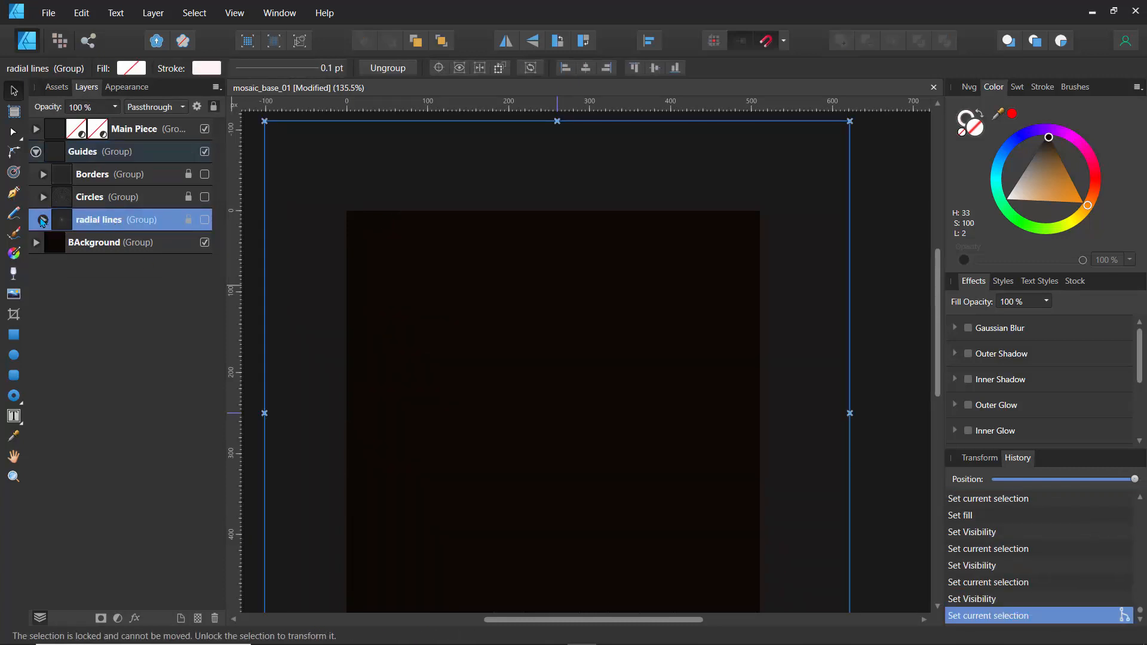
{"action": "left_click", "coordinate": [206, 225]}
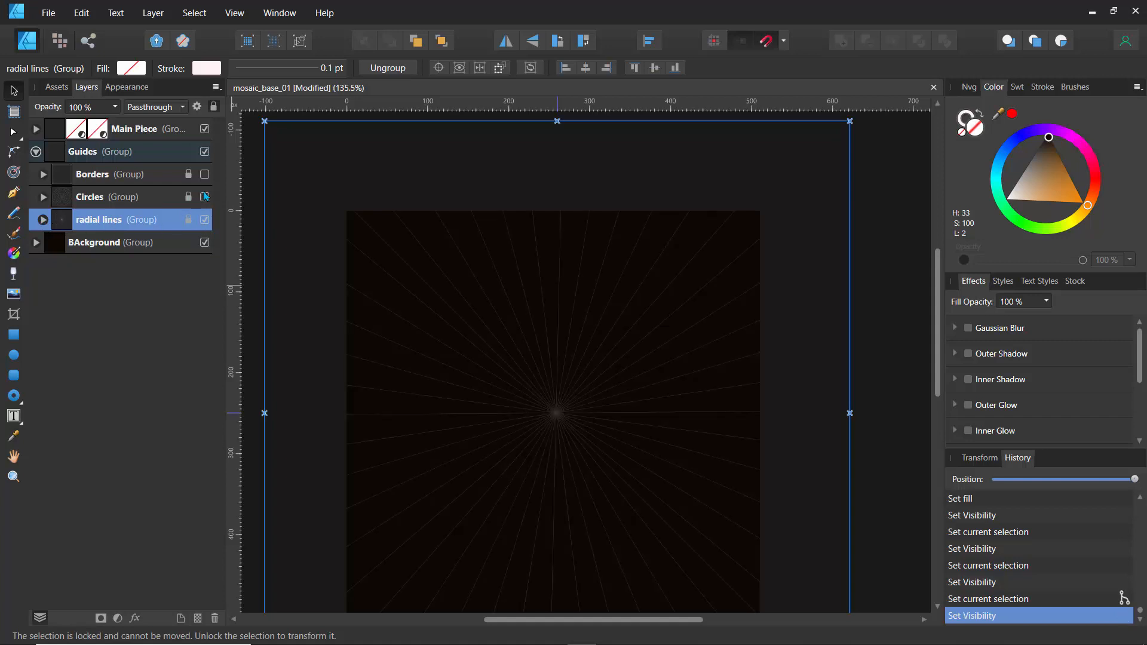
{"action": "left_click", "coordinate": [205, 197]}
{"action": "left_click", "coordinate": [143, 199]}
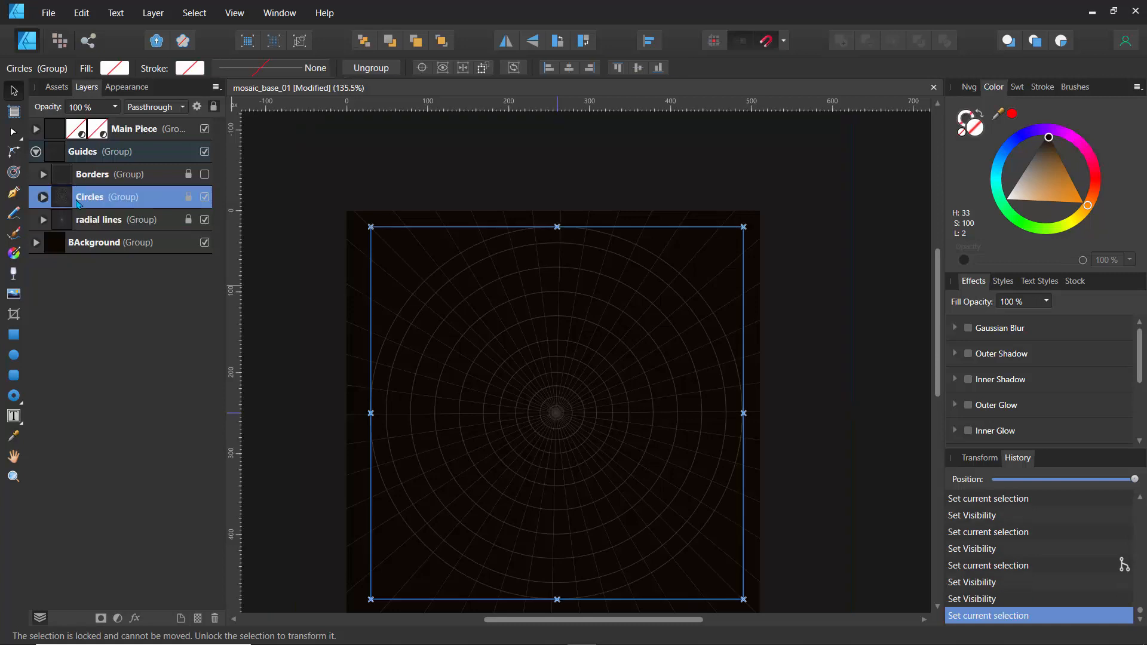
{"action": "left_click", "coordinate": [43, 197]}
{"action": "left_click", "coordinate": [43, 197]}
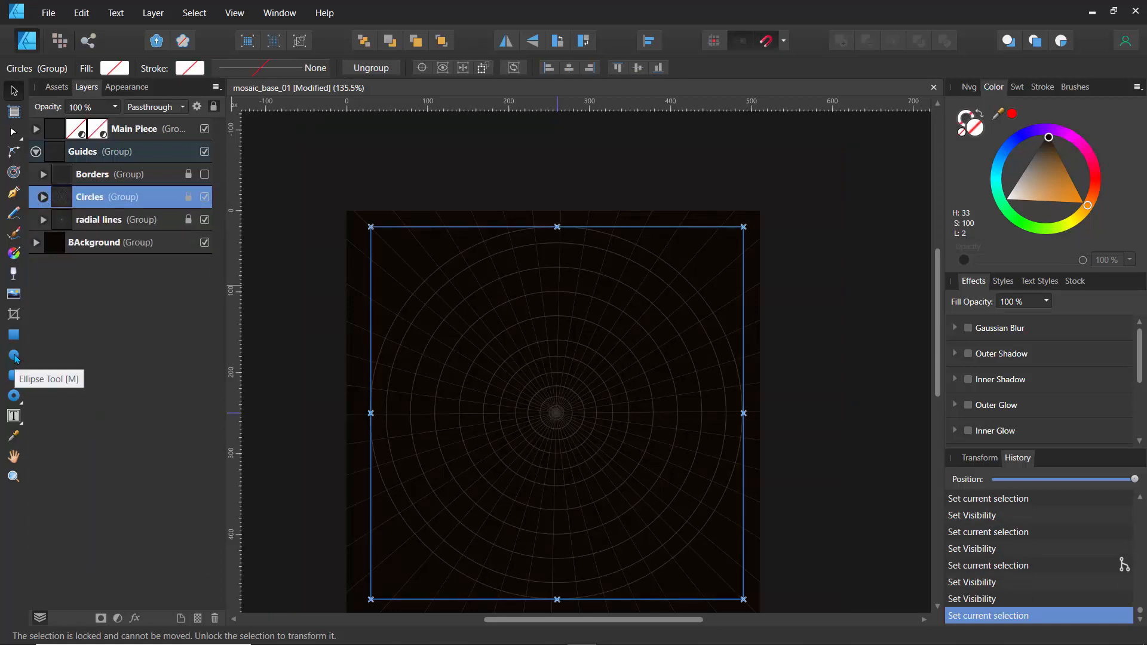
Step: Draw three concentric circles about 100, 180 and 220 px in diameter, snapped to the centre of the guides
{"action": "left_click", "coordinate": [13, 356]}
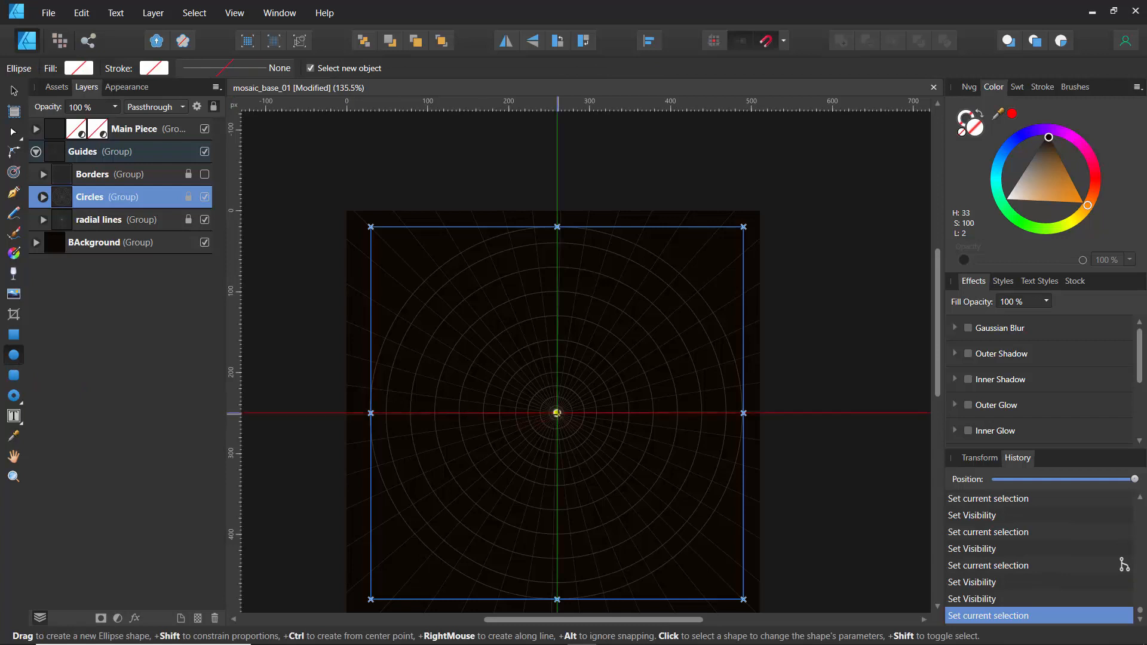
{"action": "left_click", "coordinate": [770, 47]}
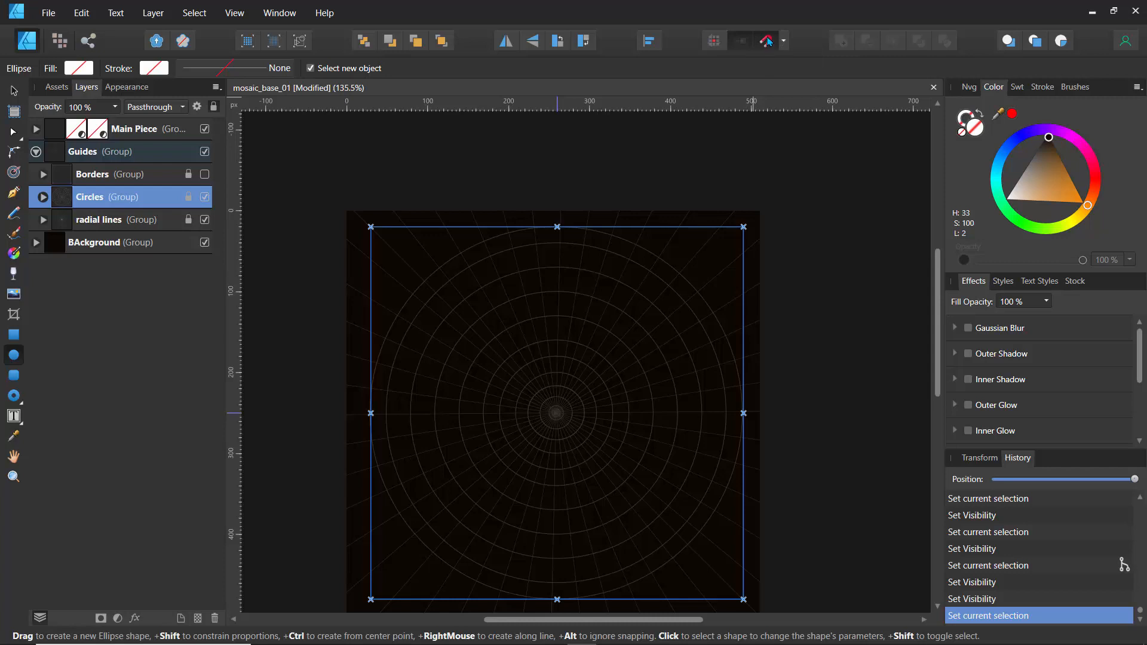
{"action": "left_click", "coordinate": [783, 43]}
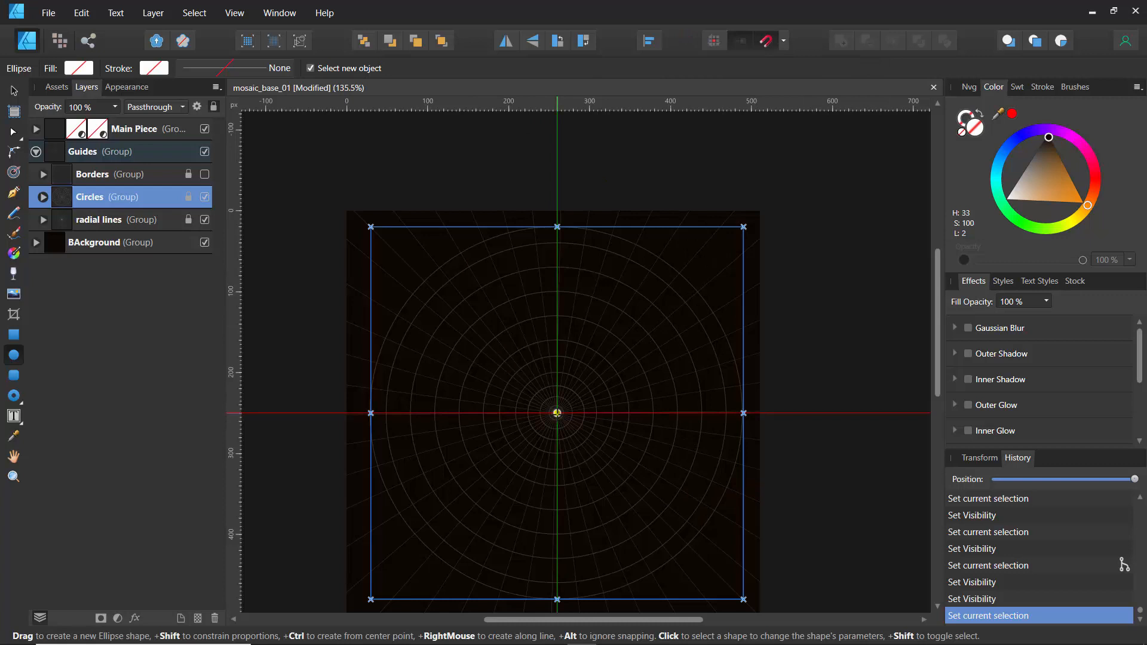
{"action": "left_click_drag", "start_coordinate": [557, 412], "coordinate": [597, 454]}
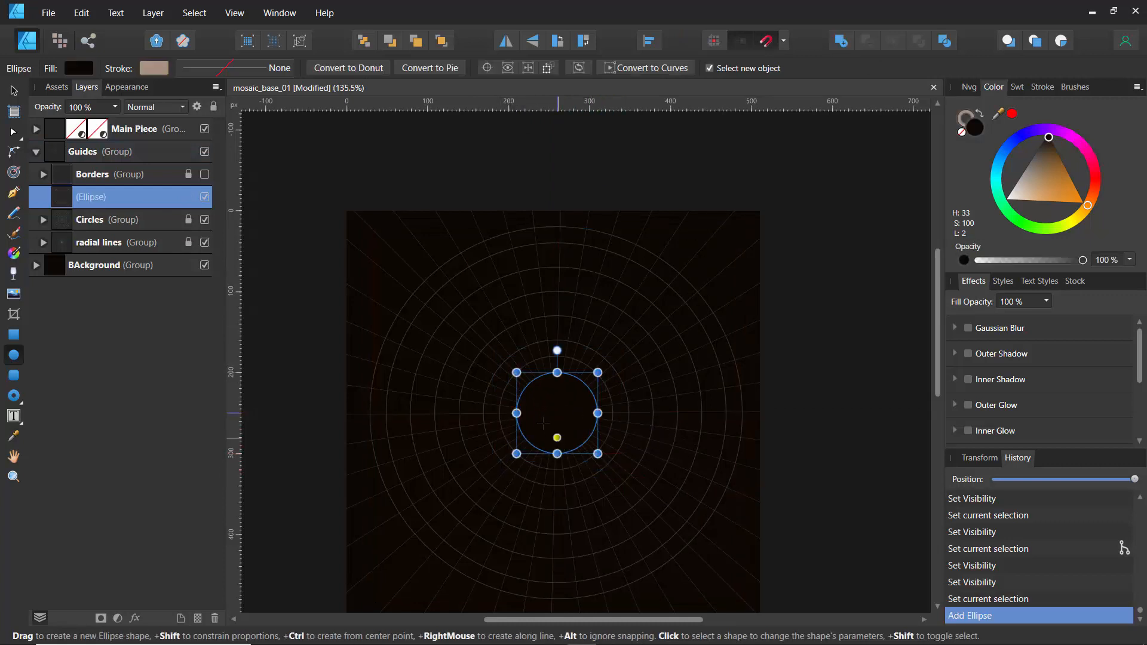
{"action": "left_click_drag", "start_coordinate": [556, 413], "coordinate": [629, 485]}
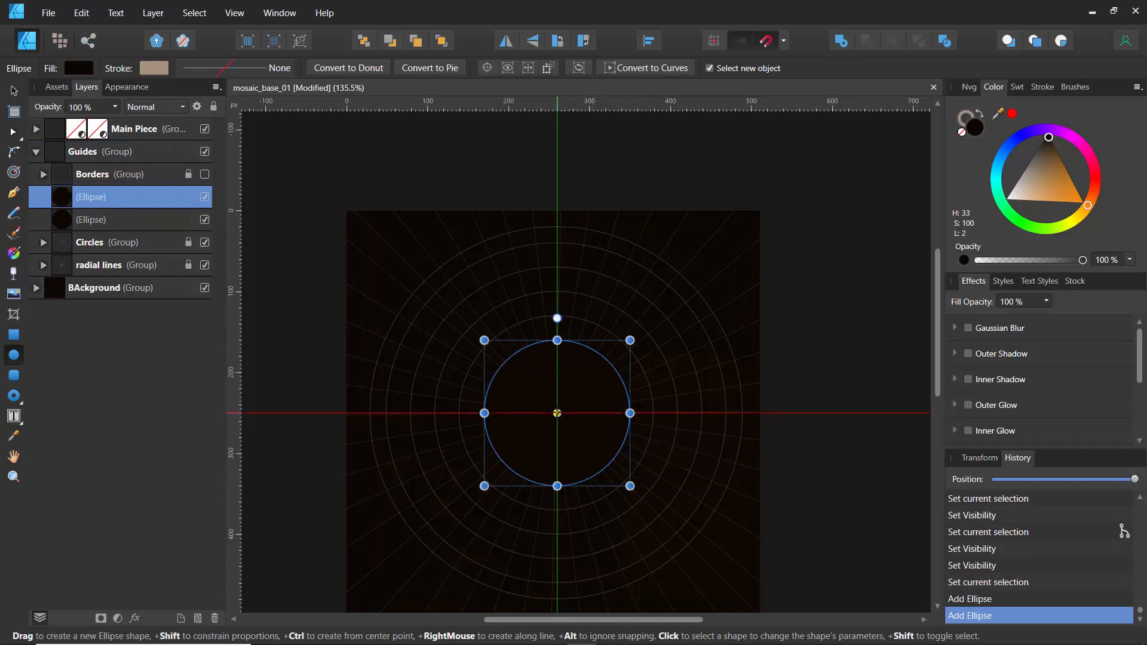
{"action": "left_click_drag", "start_coordinate": [557, 413], "coordinate": [645, 502]}
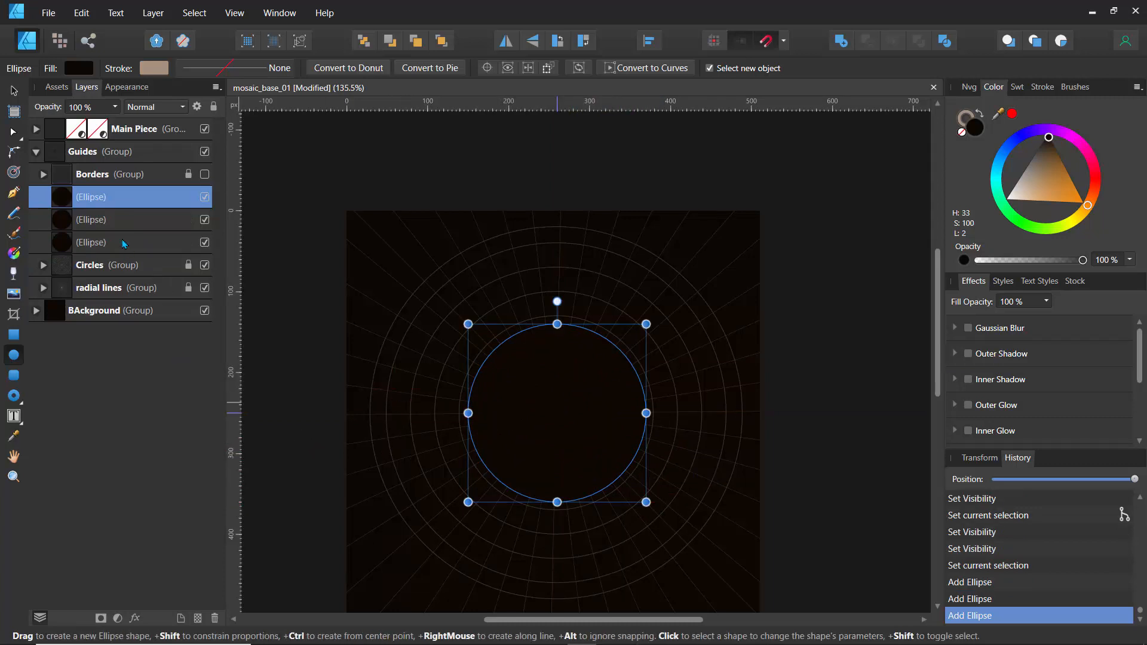
Step: Set the fill of each of the three new concentric circles to none
{"action": "left_click", "coordinate": [98, 243]}
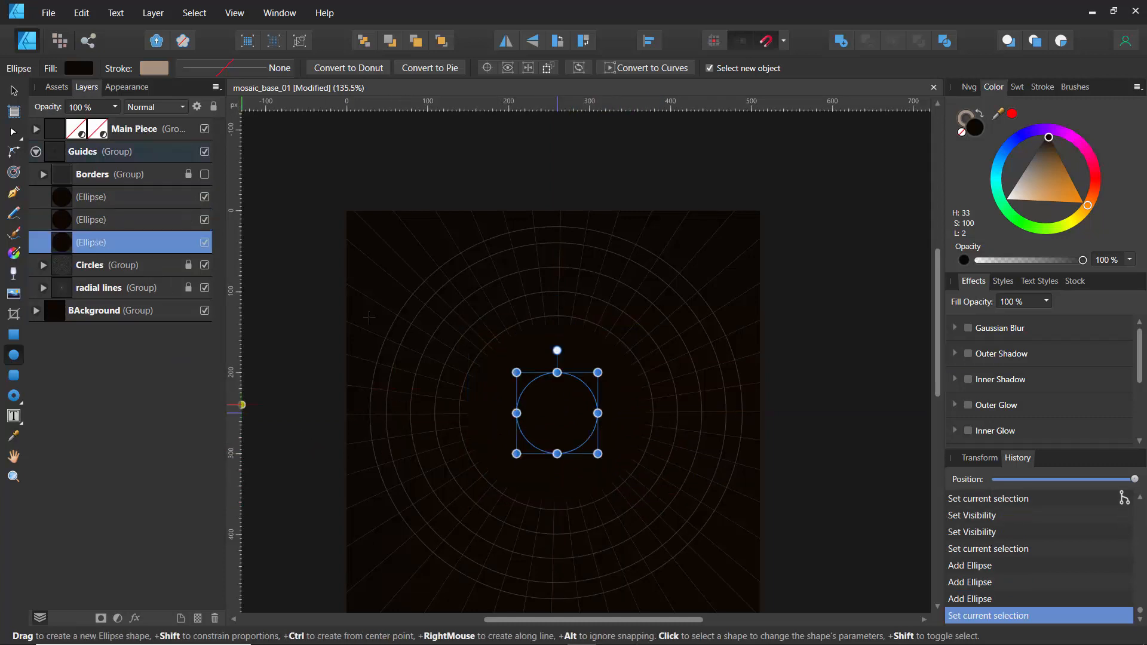
{"action": "left_click", "coordinate": [79, 70]}
{"action": "left_click", "coordinate": [235, 96]}
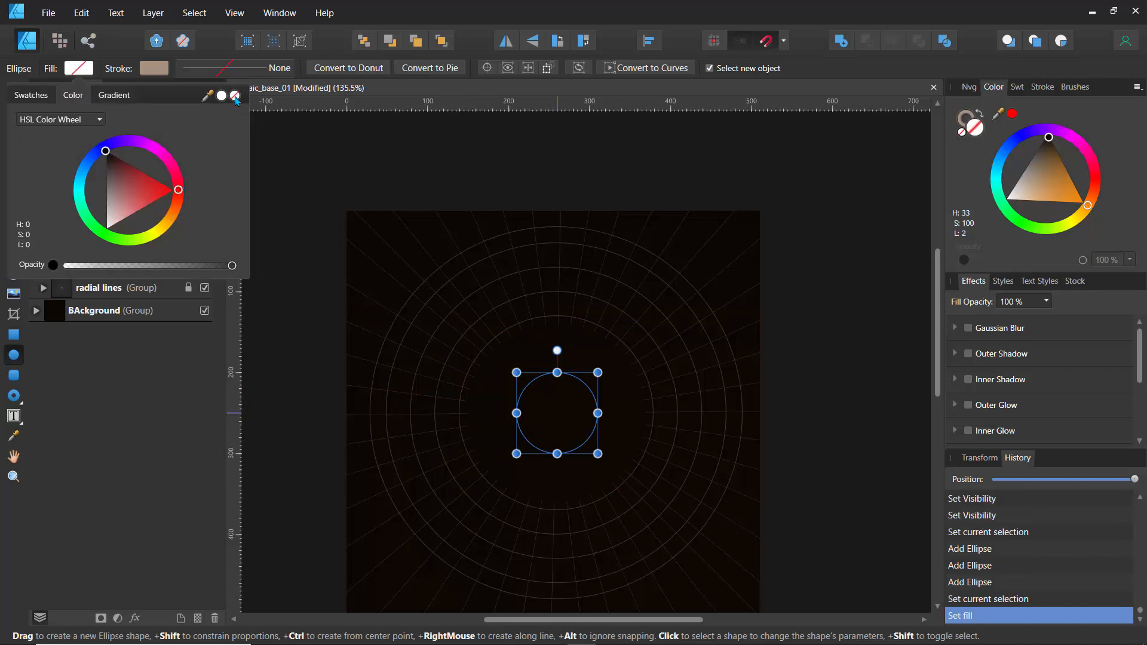
{"action": "left_click", "coordinate": [87, 220]}
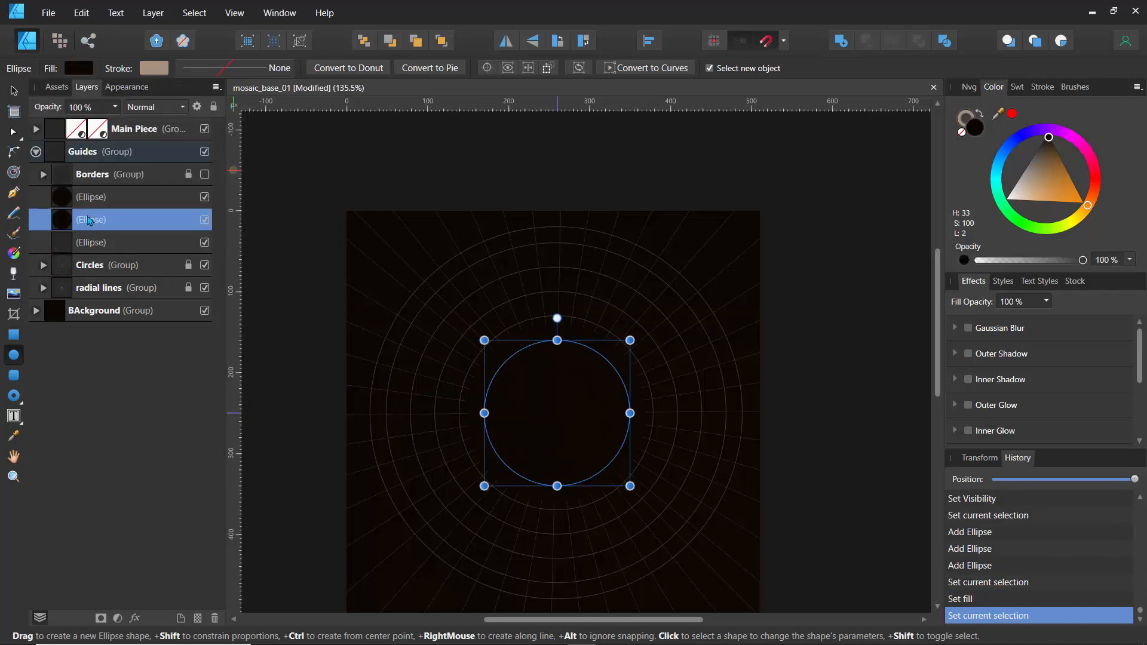
{"action": "left_click", "coordinate": [78, 71]}
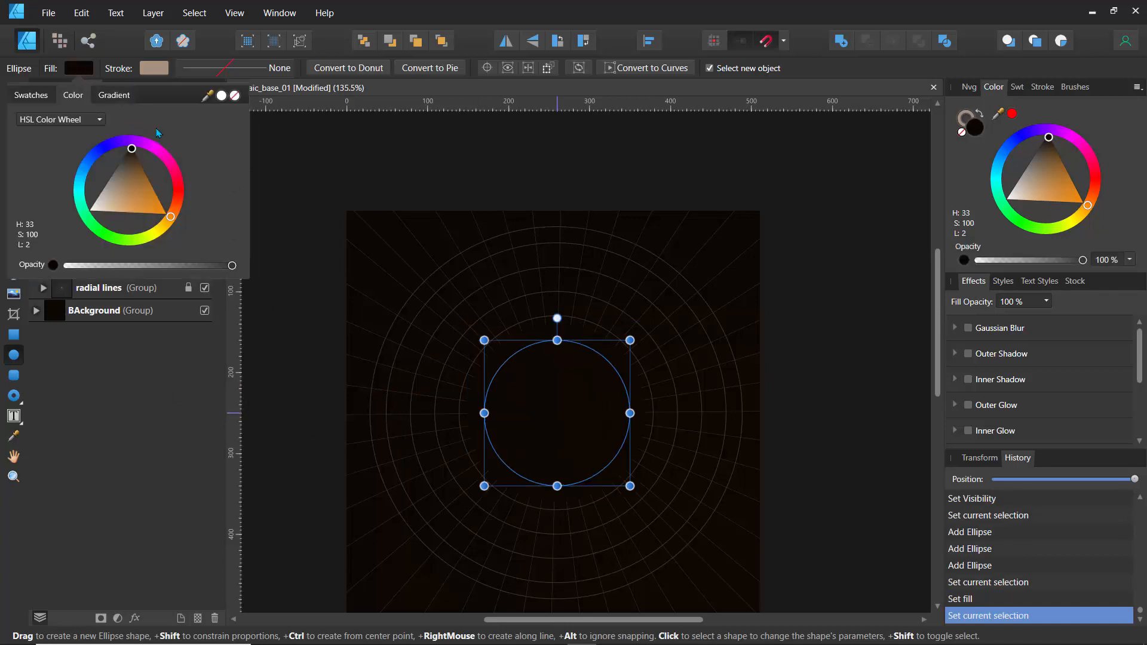
{"action": "left_click", "coordinate": [235, 96]}
{"action": "left_click", "coordinate": [68, 204]}
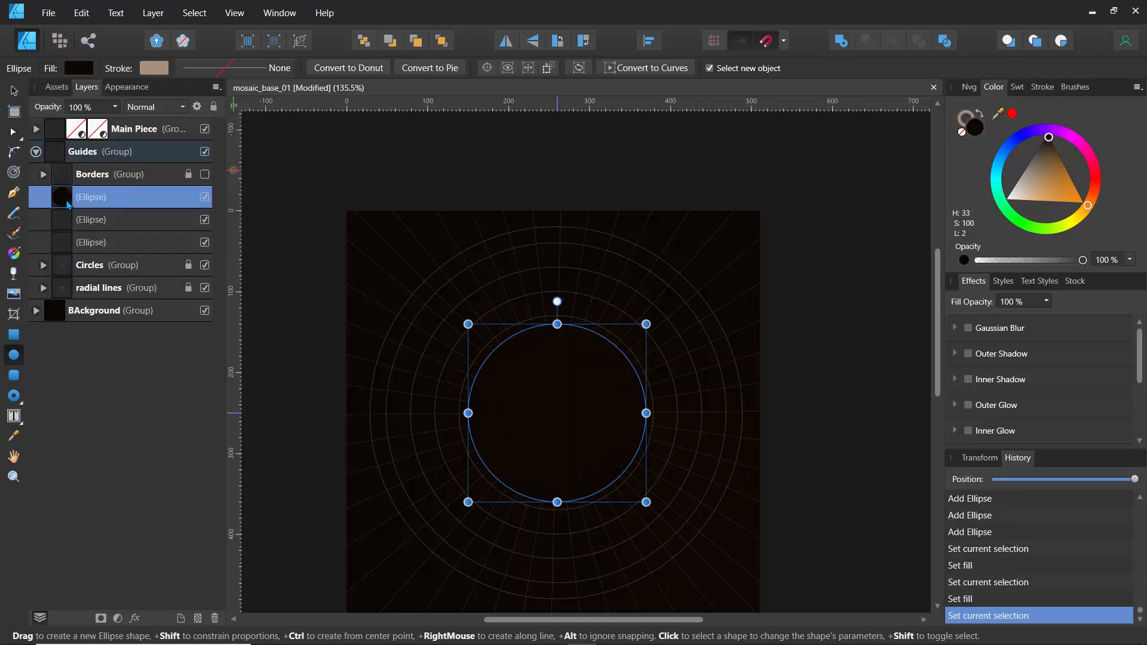
{"action": "key", "text": "slash"}
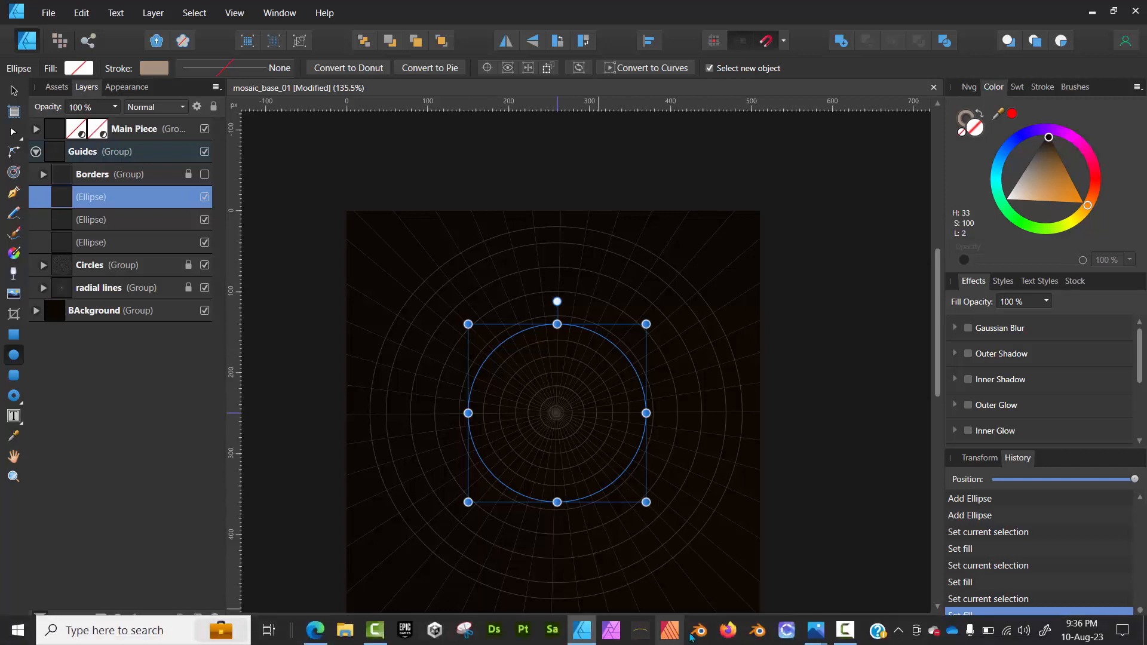
Step: Bring up the 20230810_205441.jpg sketch in the photo viewer, check the mosaic drawing, and return to the Affinity Designer document
{"action": "mouse_move", "coordinate": [813, 633]}
{"action": "left_click", "coordinate": [760, 545]}
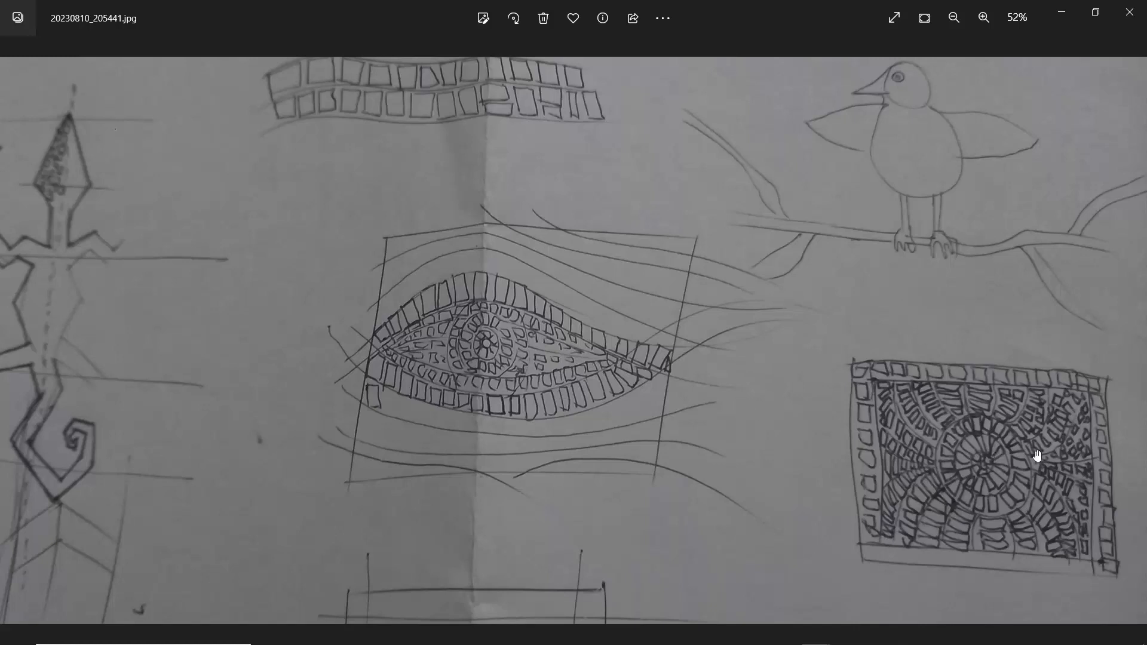
{"action": "left_click", "coordinate": [1061, 11]}
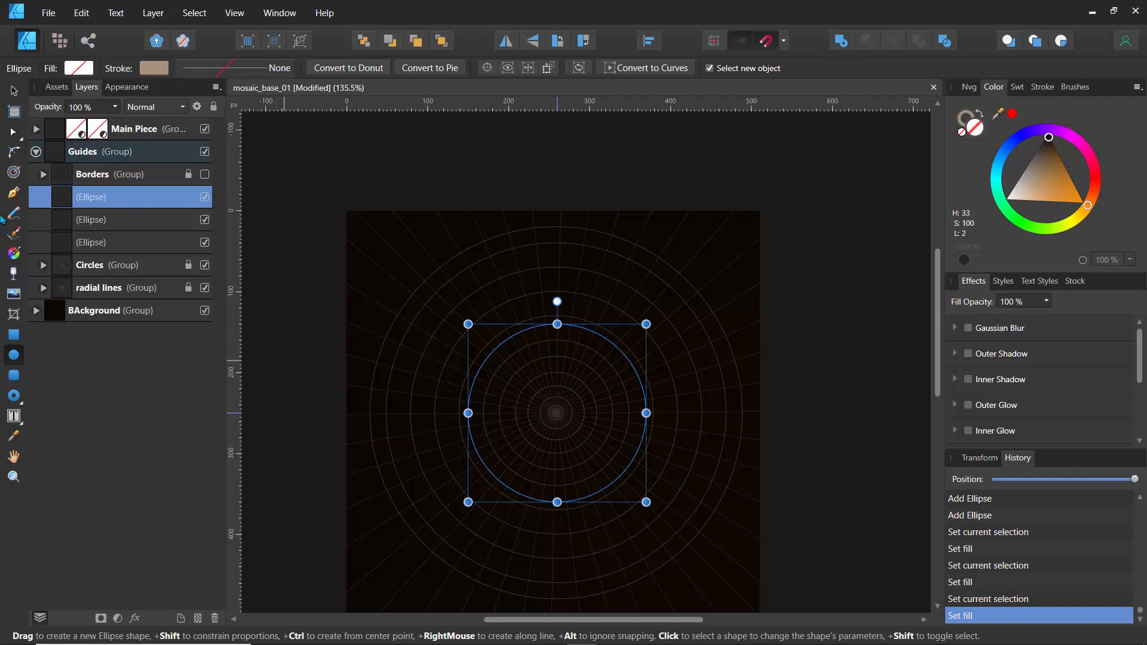
Step: Make the Borders guide group visible and check its lines around the canvas edges against the outermost circle
{"action": "left_click", "coordinate": [205, 175]}
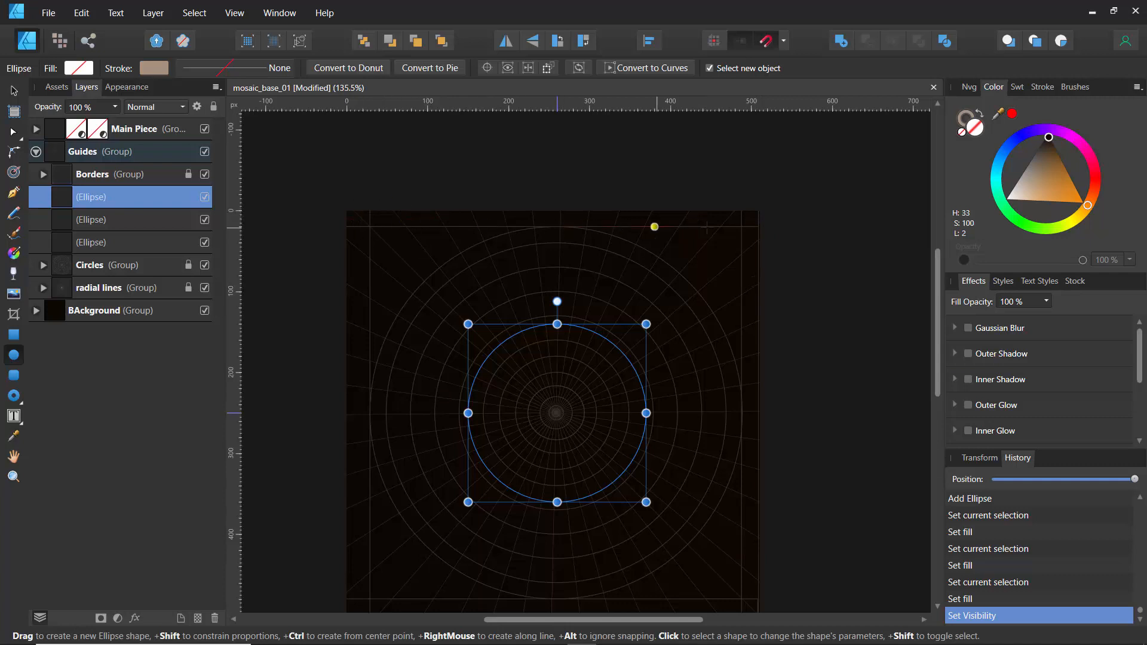
{"action": "left_click_drag", "start_coordinate": [659, 339], "coordinate": [675, 298]}
{"action": "left_click", "coordinate": [968, 87]}
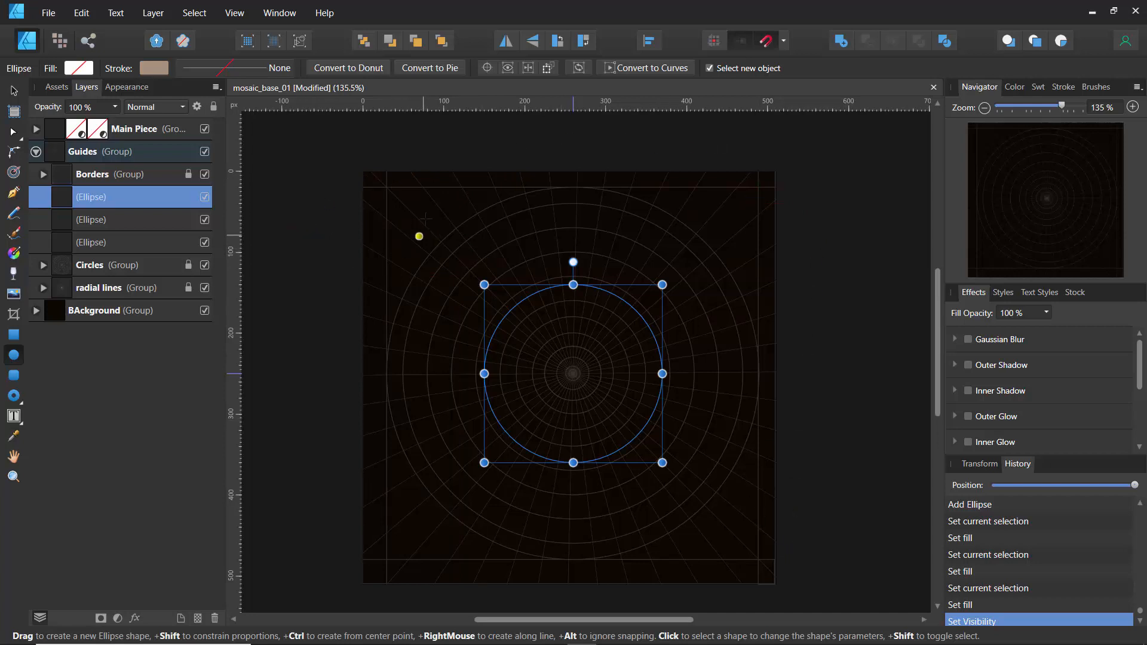
{"action": "scroll", "coordinate": [419, 221], "scroll_direction": "up", "scroll_amount": 5}
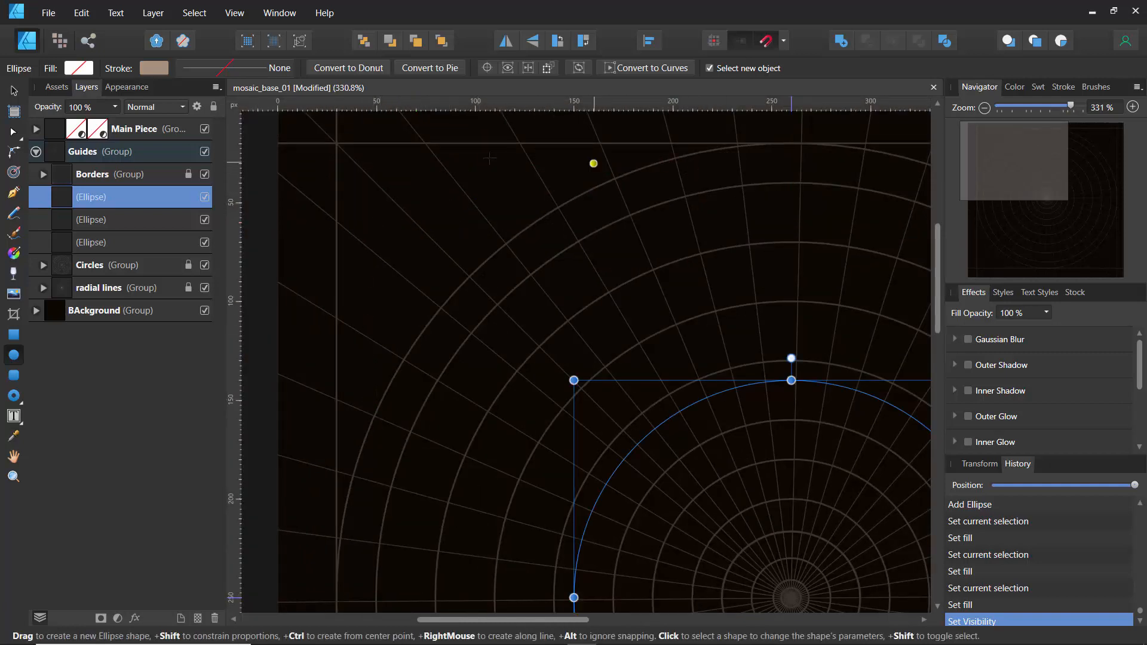
{"action": "scroll", "coordinate": [466, 321], "scroll_direction": "down", "scroll_amount": 5}
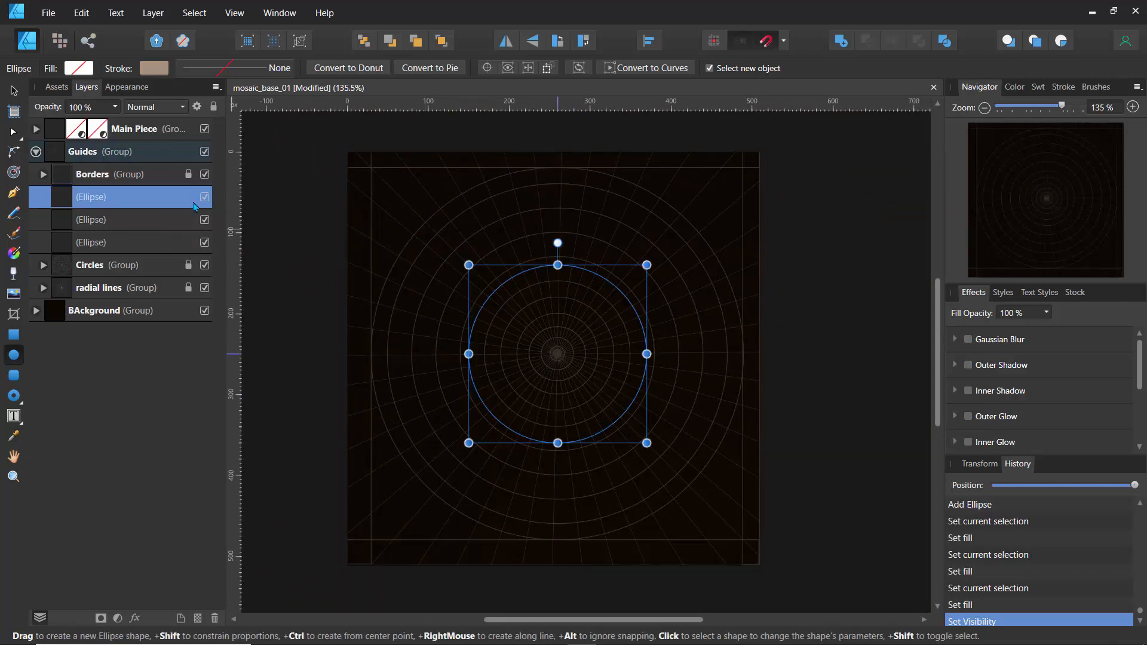
Step: Hide the Borders group, the three new ellipses and the Circles group so only the radial lines are shown
{"action": "left_click", "coordinate": [204, 178]}
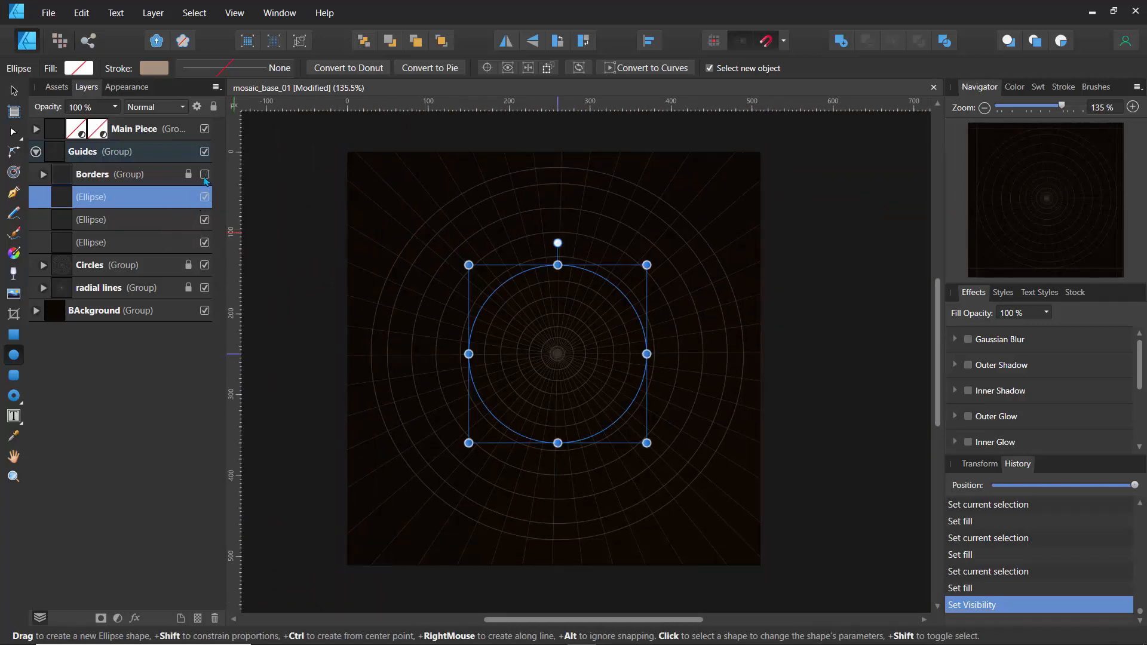
{"action": "left_click", "coordinate": [77, 176]}
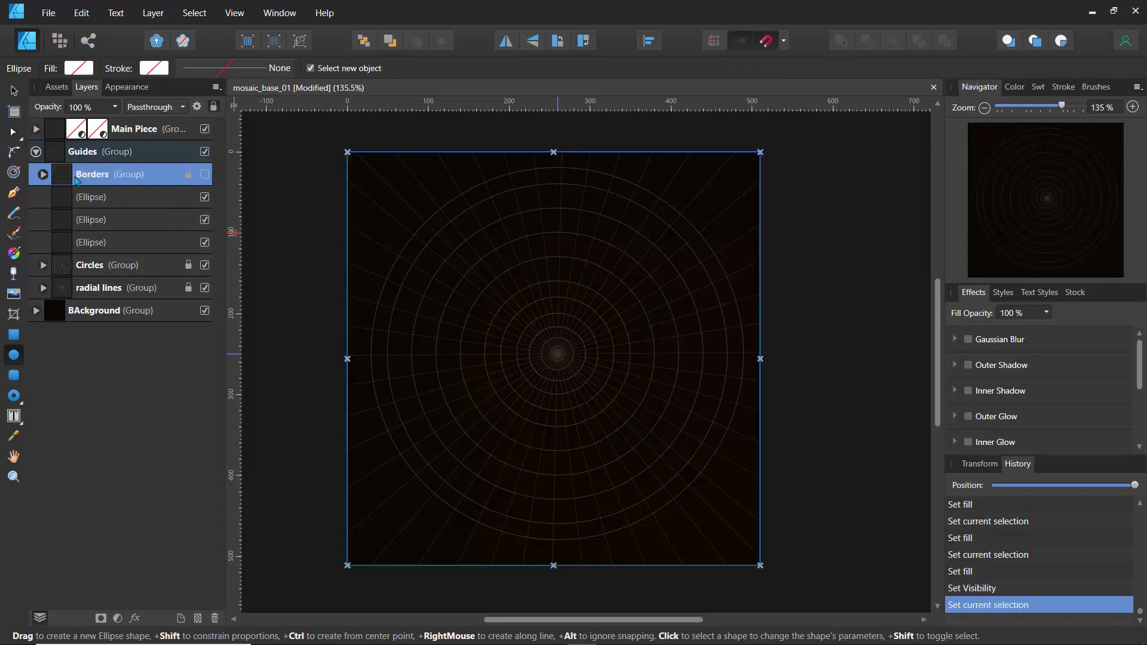
{"action": "left_click", "coordinate": [204, 197]}
{"action": "left_click", "coordinate": [204, 220]}
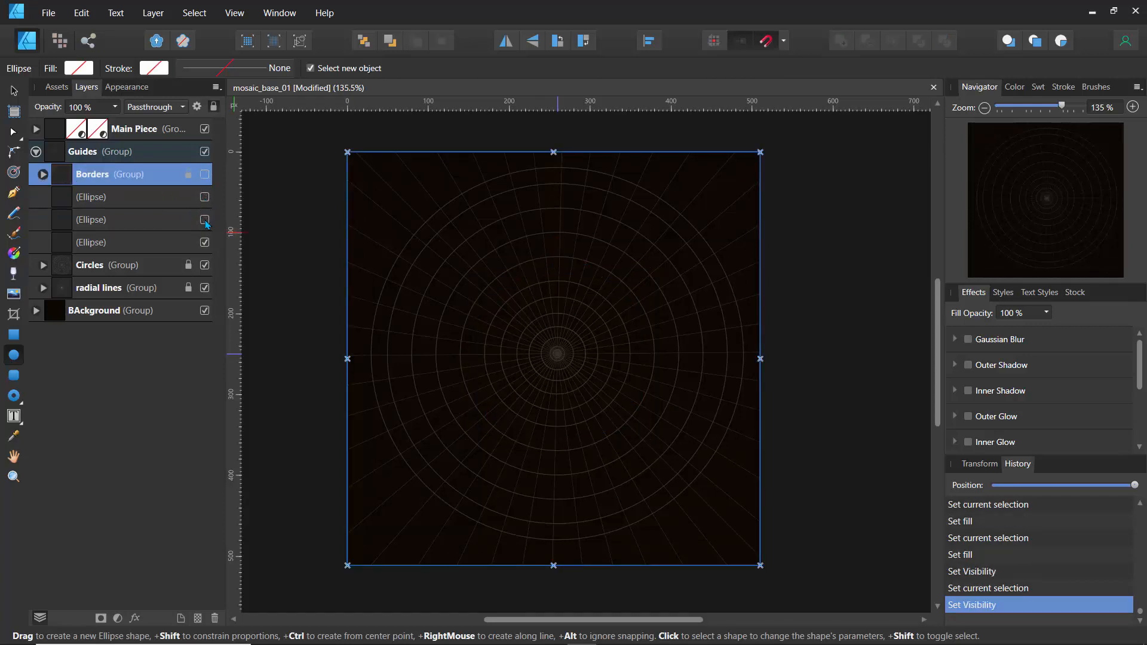
{"action": "left_click", "coordinate": [205, 243]}
{"action": "left_click", "coordinate": [205, 265]}
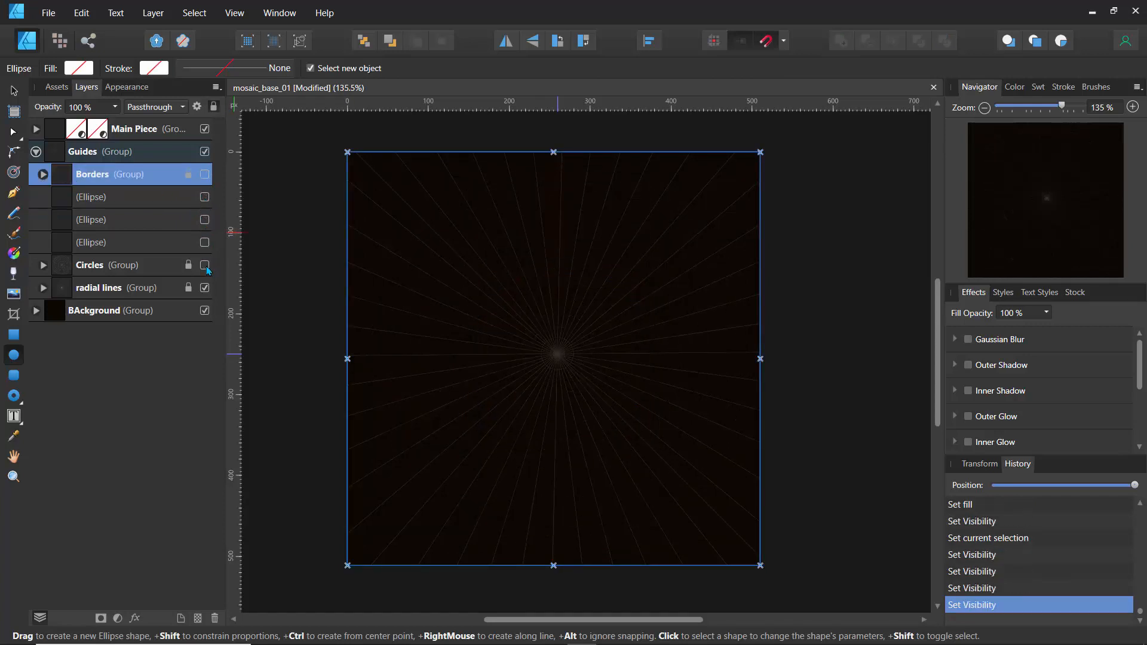
Step: Collapse the Guides group and switch its visibility off and on to compare the canvas with and without guides
{"action": "left_click", "coordinate": [36, 152]}
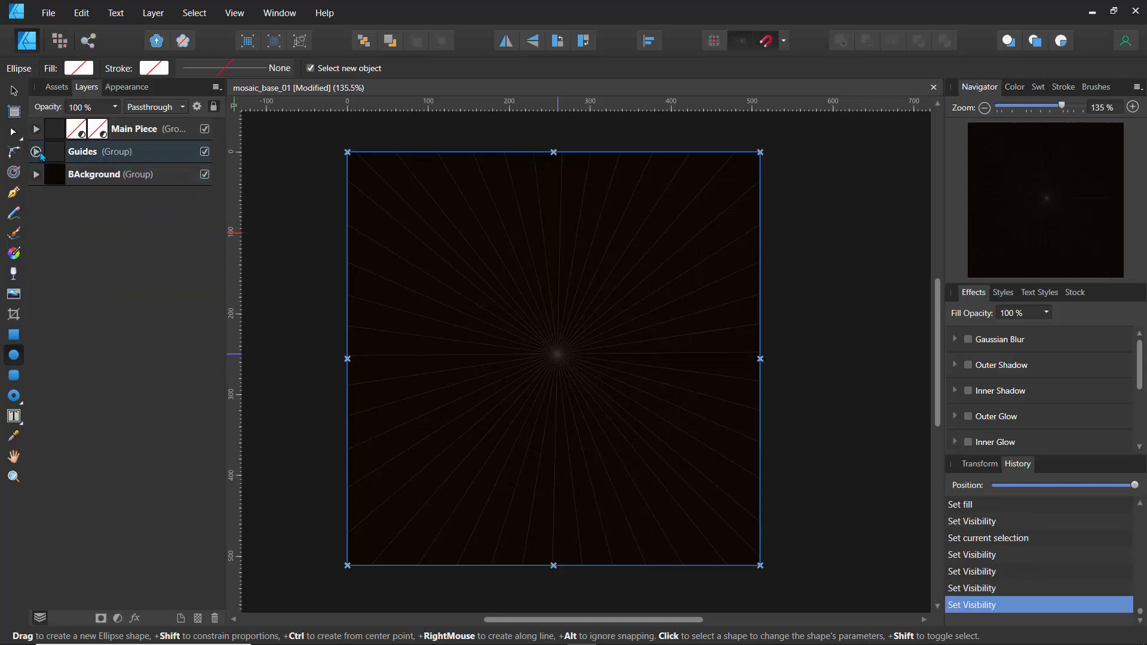
{"action": "left_click", "coordinate": [204, 152]}
{"action": "left_click", "coordinate": [204, 153]}
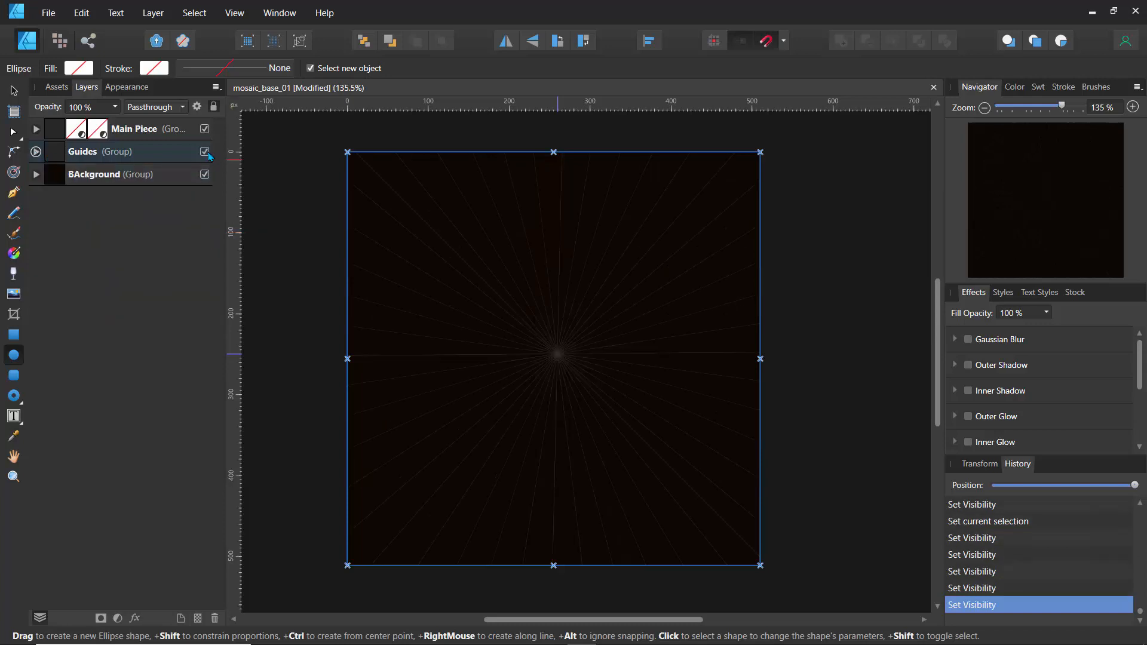
{"action": "left_click", "coordinate": [205, 153]}
{"action": "left_click", "coordinate": [205, 152]}
Step: Make the Borders group, the three ellipses and the Circles group visible inside Guides, and collapse and select the Guides group
{"action": "left_click", "coordinate": [36, 152]}
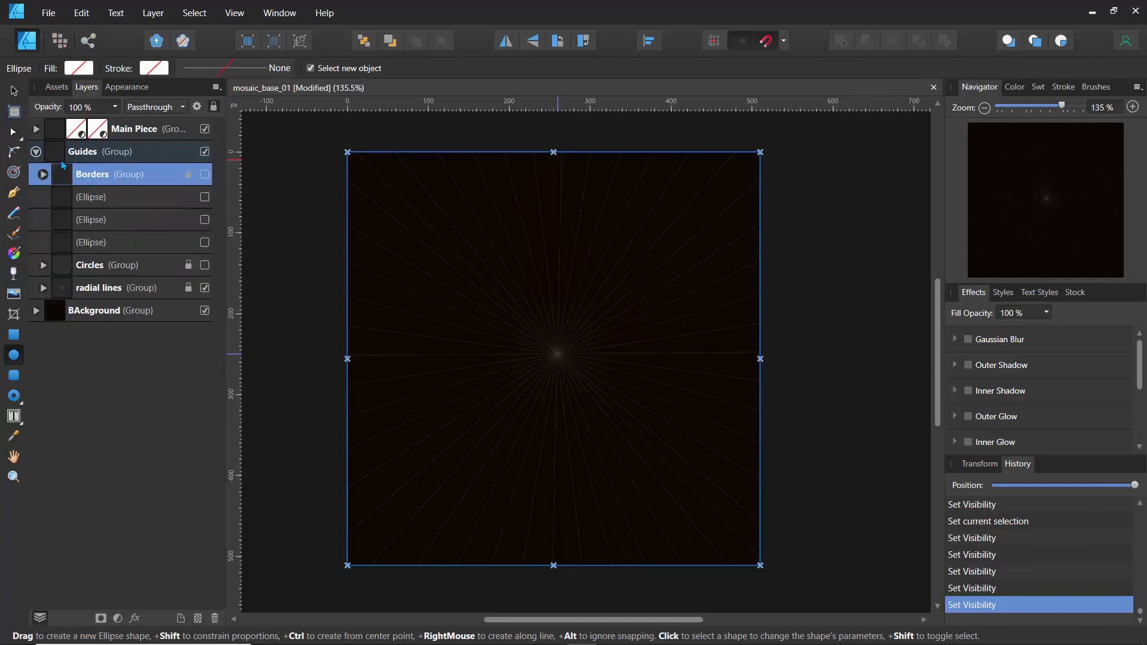
{"action": "left_click", "coordinate": [205, 174]}
{"action": "left_click", "coordinate": [205, 197]}
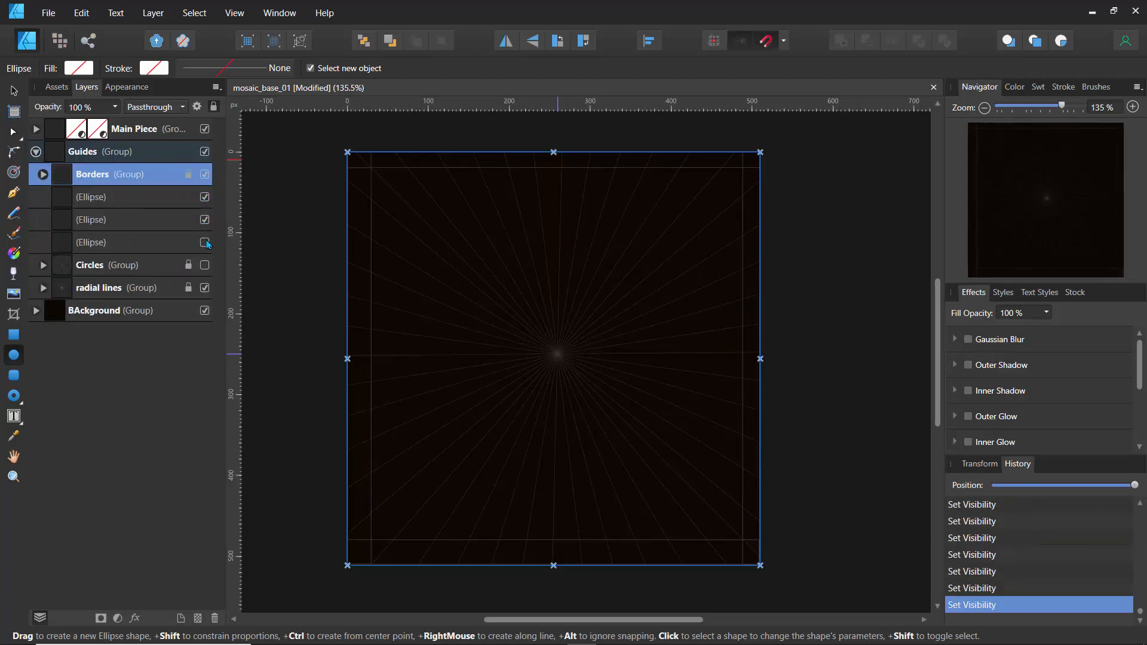
{"action": "left_click", "coordinate": [205, 266]}
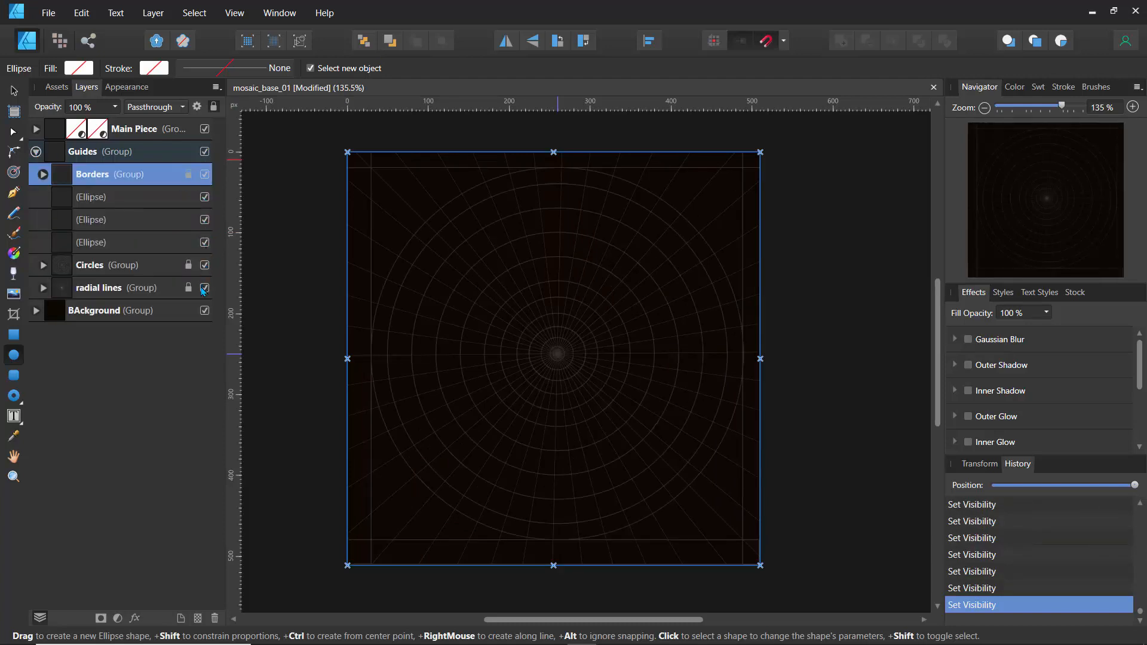
{"action": "left_click", "coordinate": [36, 153]}
{"action": "left_click", "coordinate": [113, 159]}
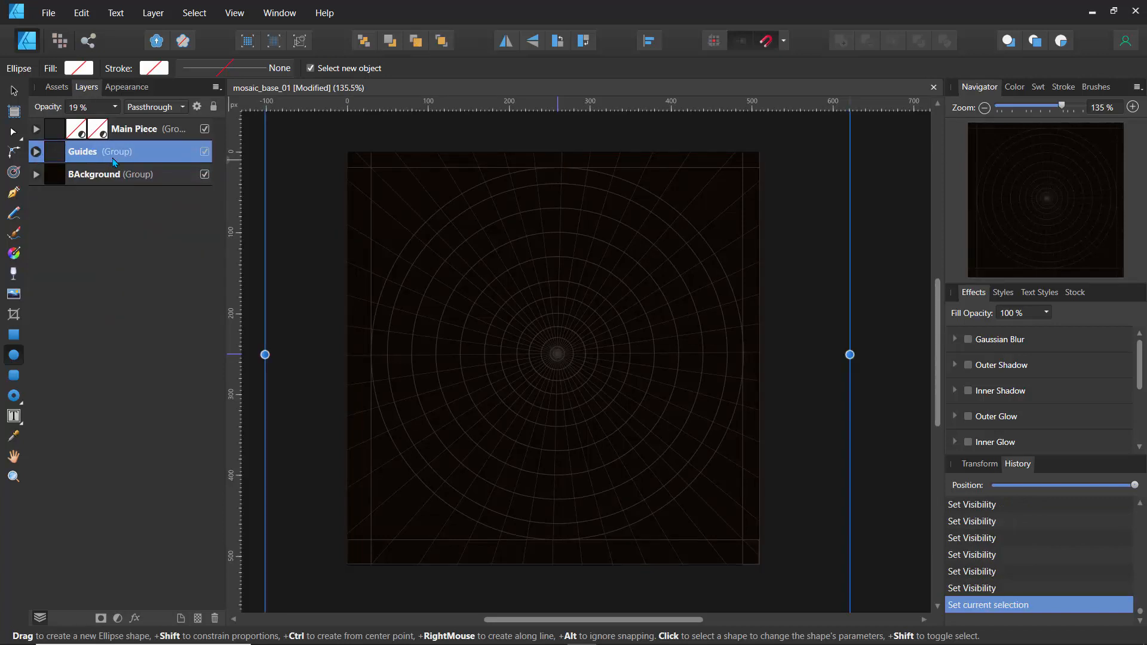
Step: Expand the Main Piece group and show its tile group 1 together with the Guides group
{"action": "left_click", "coordinate": [204, 152]}
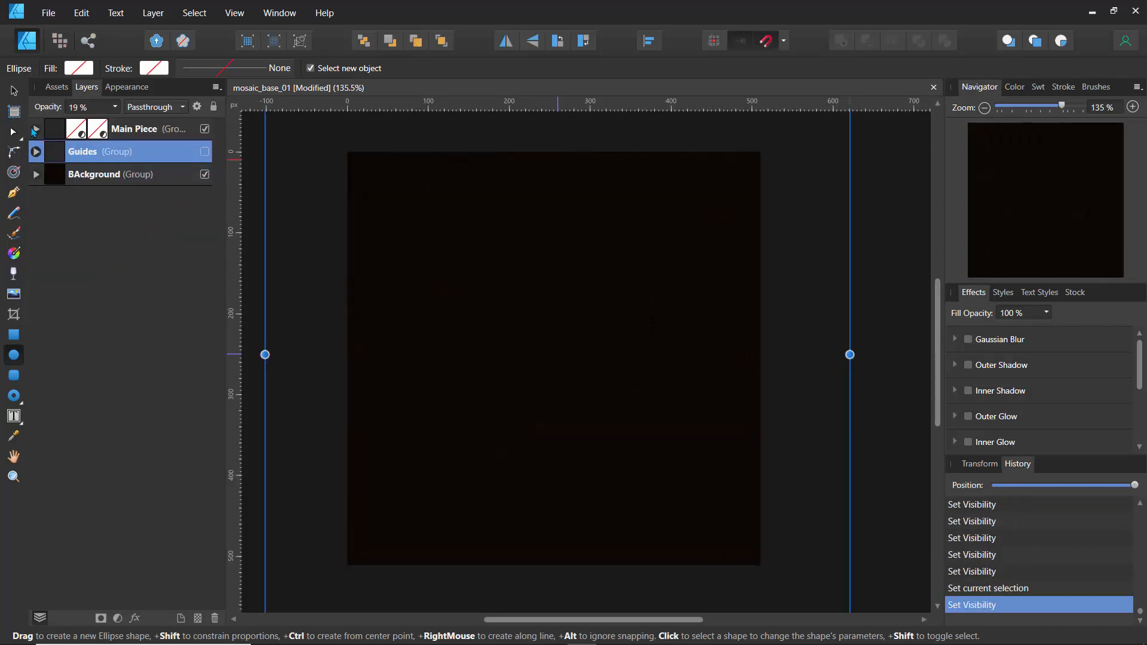
{"action": "left_click", "coordinate": [36, 129]}
{"action": "scroll", "coordinate": [117, 257], "scroll_direction": "down", "scroll_amount": 3}
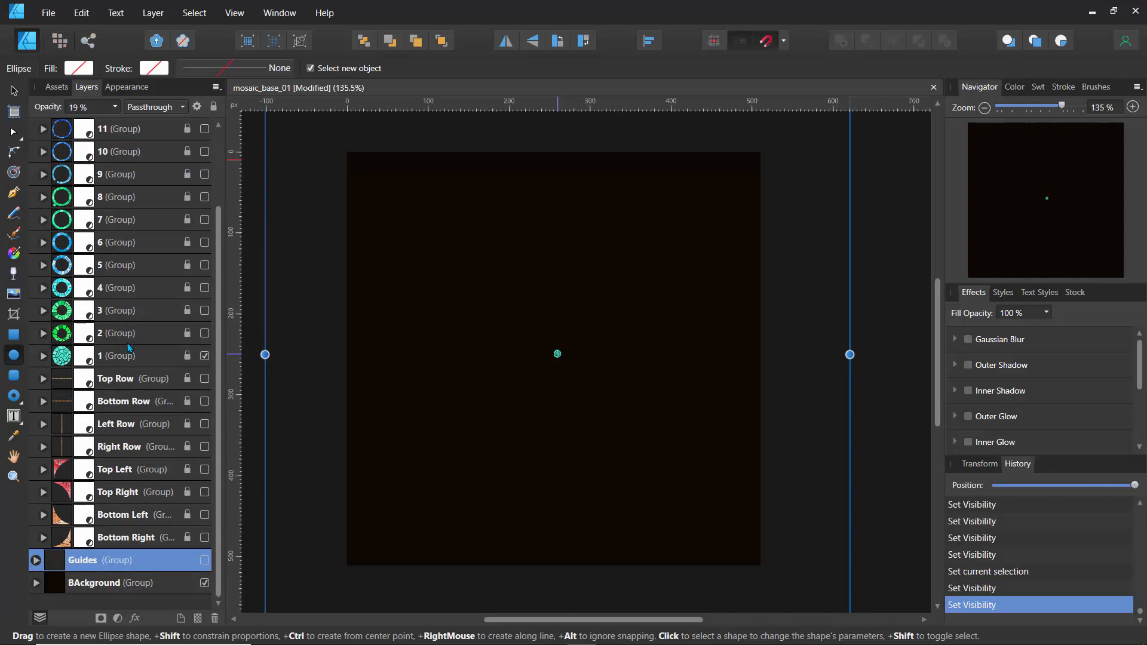
{"action": "left_click", "coordinate": [205, 562]}
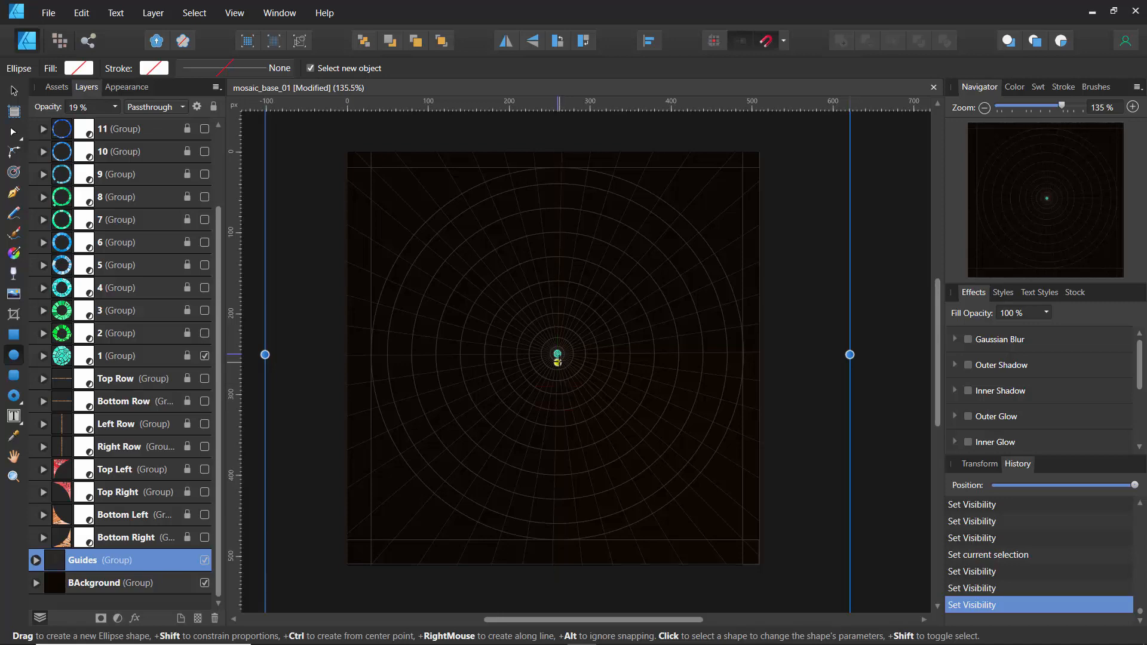
Step: Examine the central mosaic tiles of group 1 up close and how they sit within the innermost circle guide
{"action": "scroll", "coordinate": [557, 387], "scroll_direction": "up", "scroll_amount": 15}
{"action": "scroll", "coordinate": [526, 436], "scroll_direction": "up", "scroll_amount": 6}
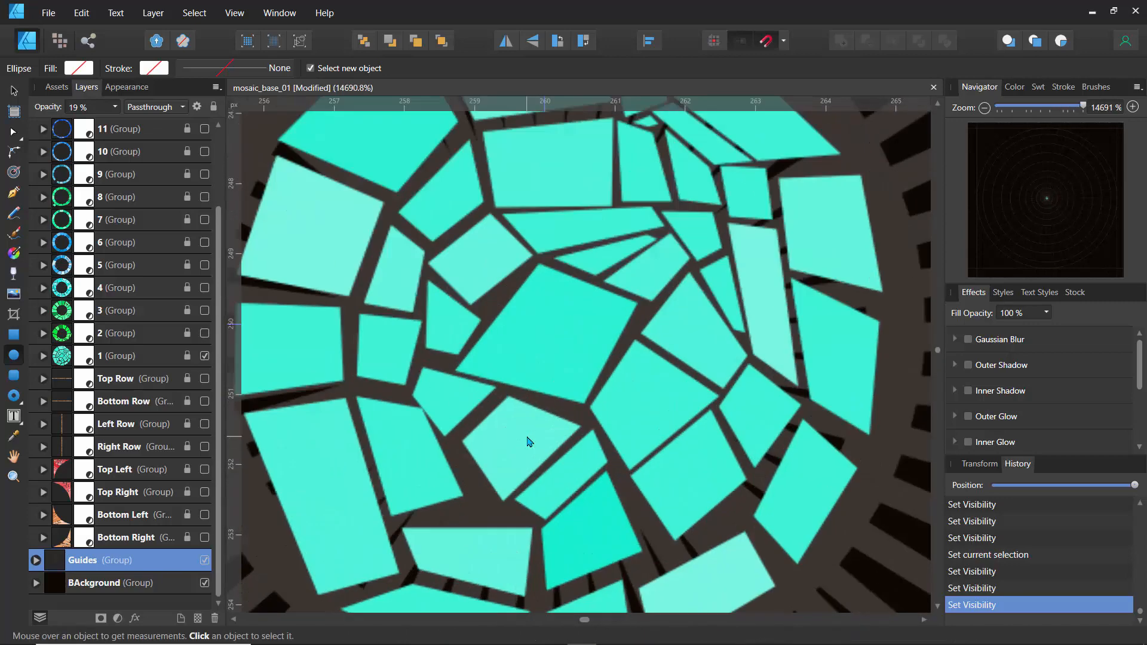
{"action": "scroll", "coordinate": [527, 436], "scroll_direction": "down", "scroll_amount": 4}
{"action": "scroll", "coordinate": [526, 436], "scroll_direction": "up", "scroll_amount": 2}
{"action": "scroll", "coordinate": [527, 441], "scroll_direction": "down", "scroll_amount": 6}
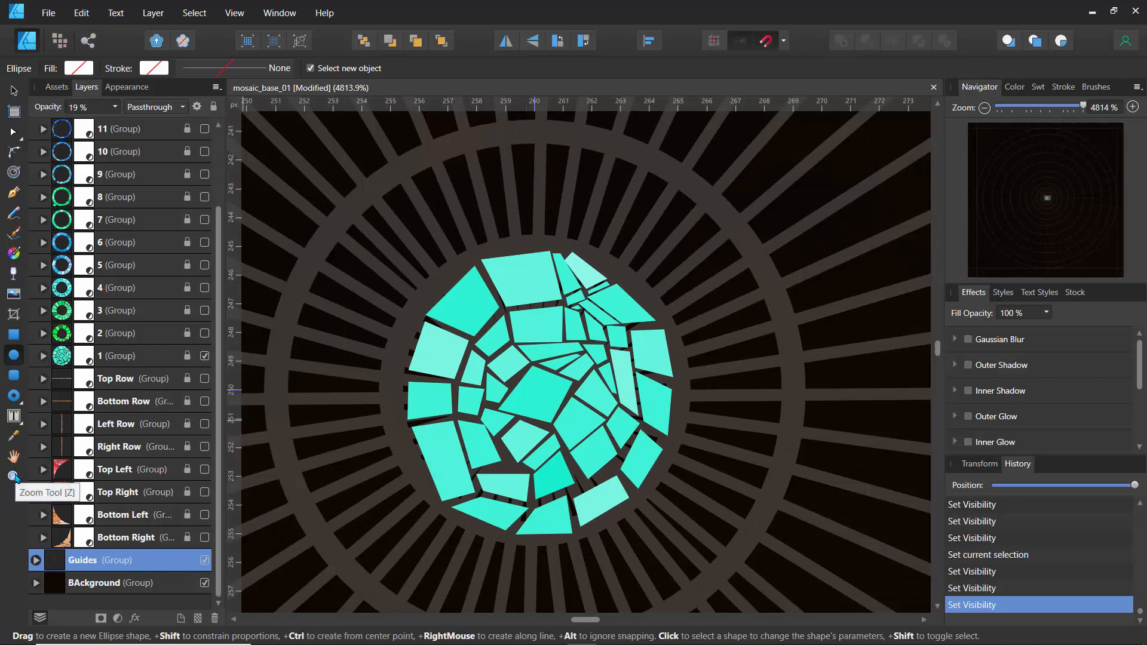
{"action": "scroll", "coordinate": [577, 348], "scroll_direction": "down", "scroll_amount": 1}
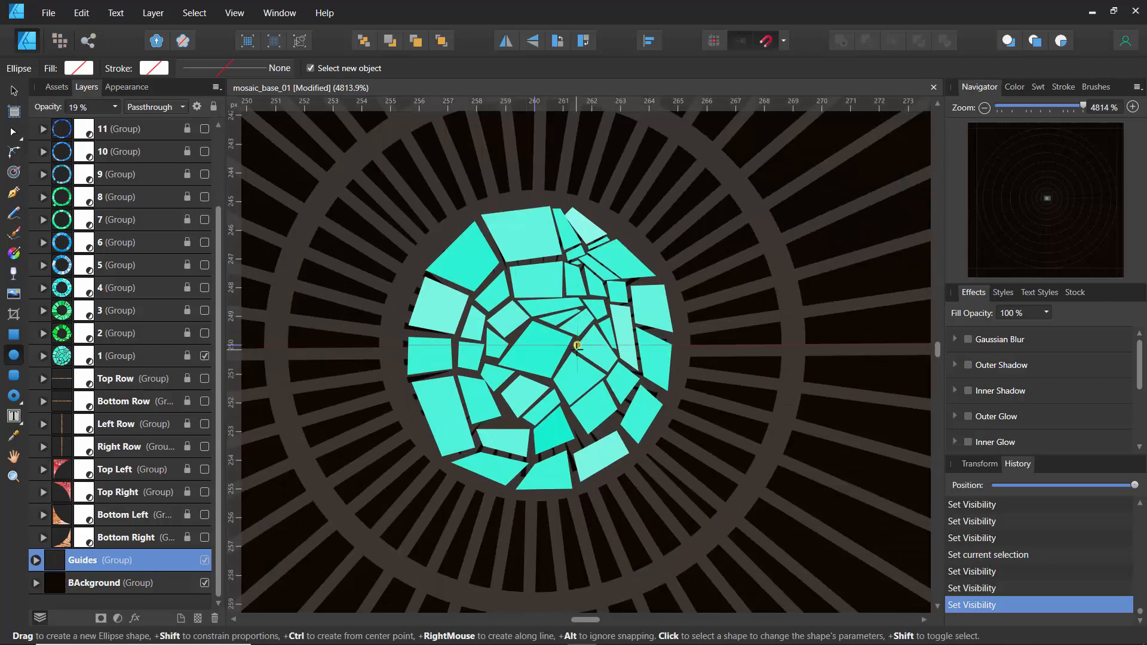
{"action": "scroll", "coordinate": [577, 345], "scroll_direction": "down", "scroll_amount": 10}
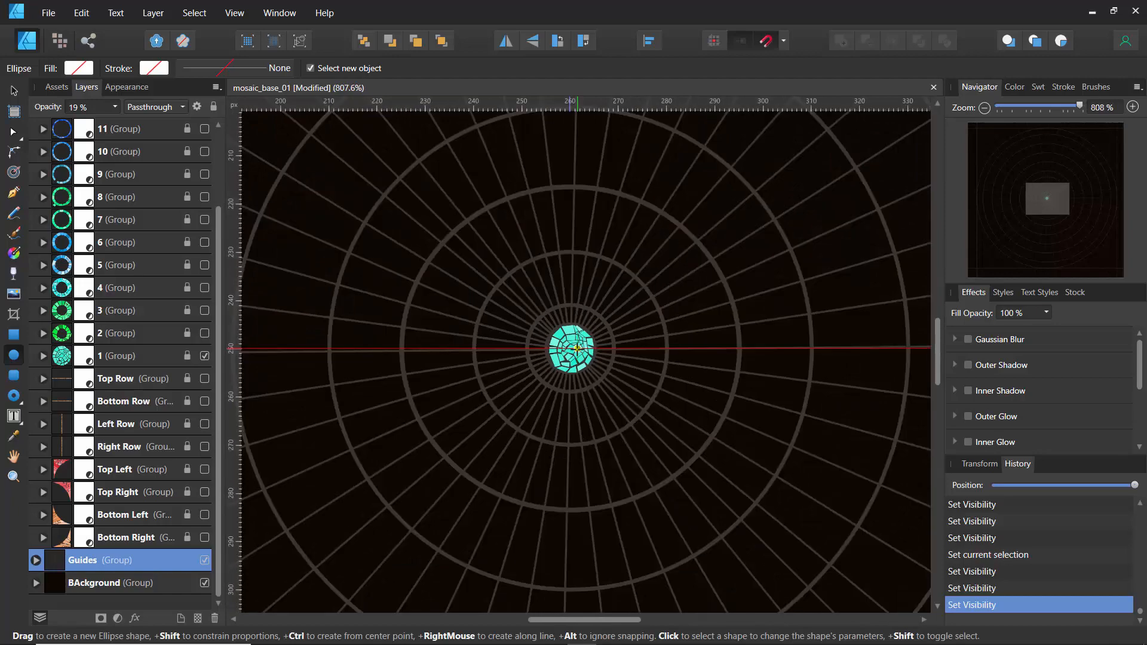
{"action": "scroll", "coordinate": [577, 350], "scroll_direction": "up", "scroll_amount": 10}
{"action": "scroll", "coordinate": [577, 350], "scroll_direction": "down", "scroll_amount": 8}
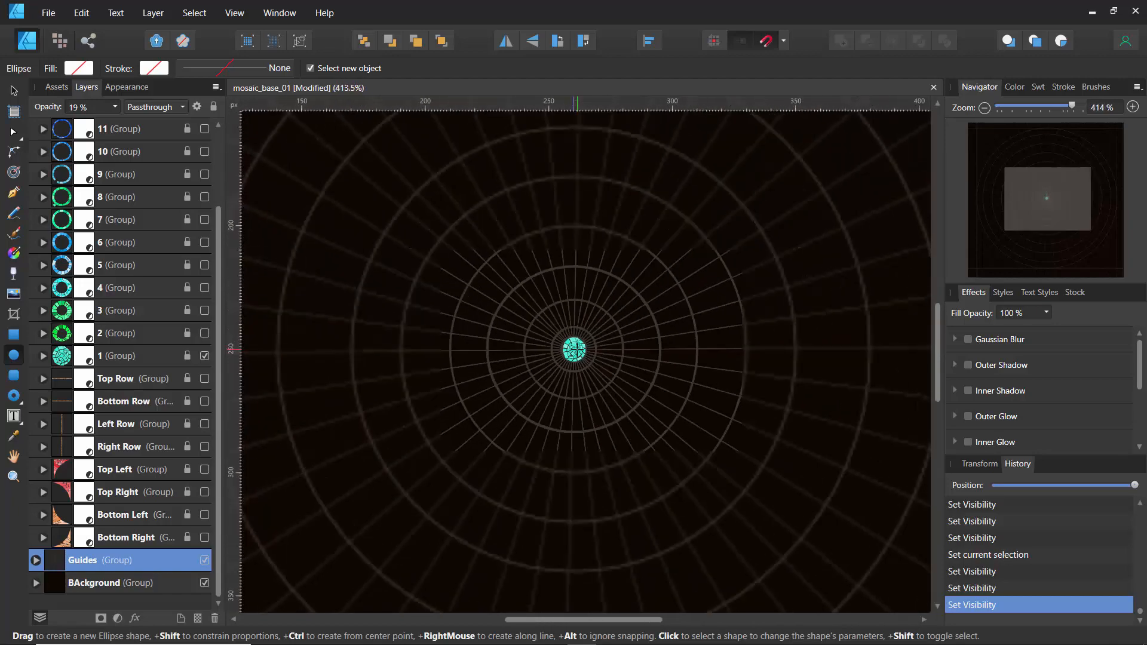
{"action": "scroll", "coordinate": [575, 350], "scroll_direction": "up", "scroll_amount": 10}
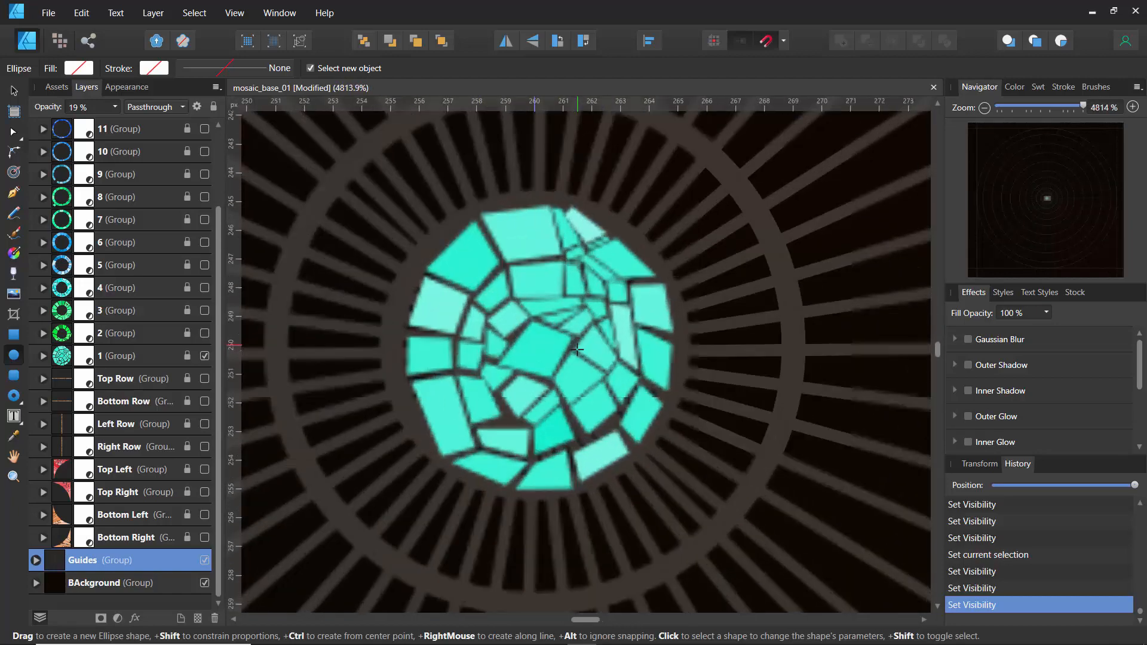
{"action": "scroll", "coordinate": [577, 348], "scroll_direction": "down", "scroll_amount": 4}
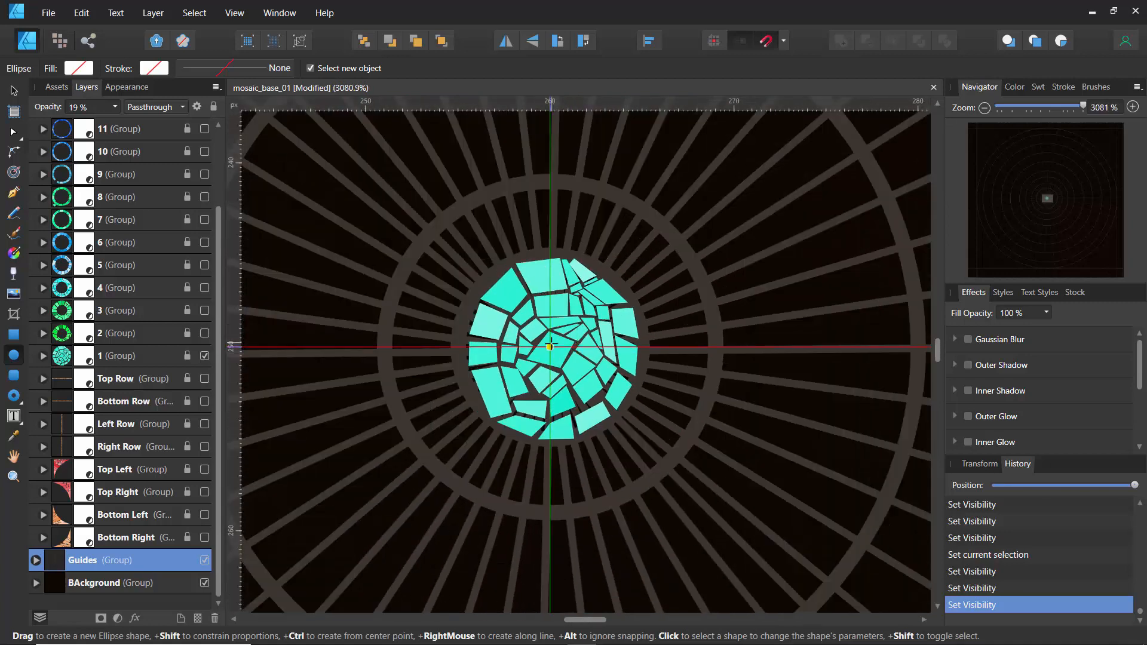
Step: Select tile group 1 and unlock it
{"action": "left_click", "coordinate": [130, 361]}
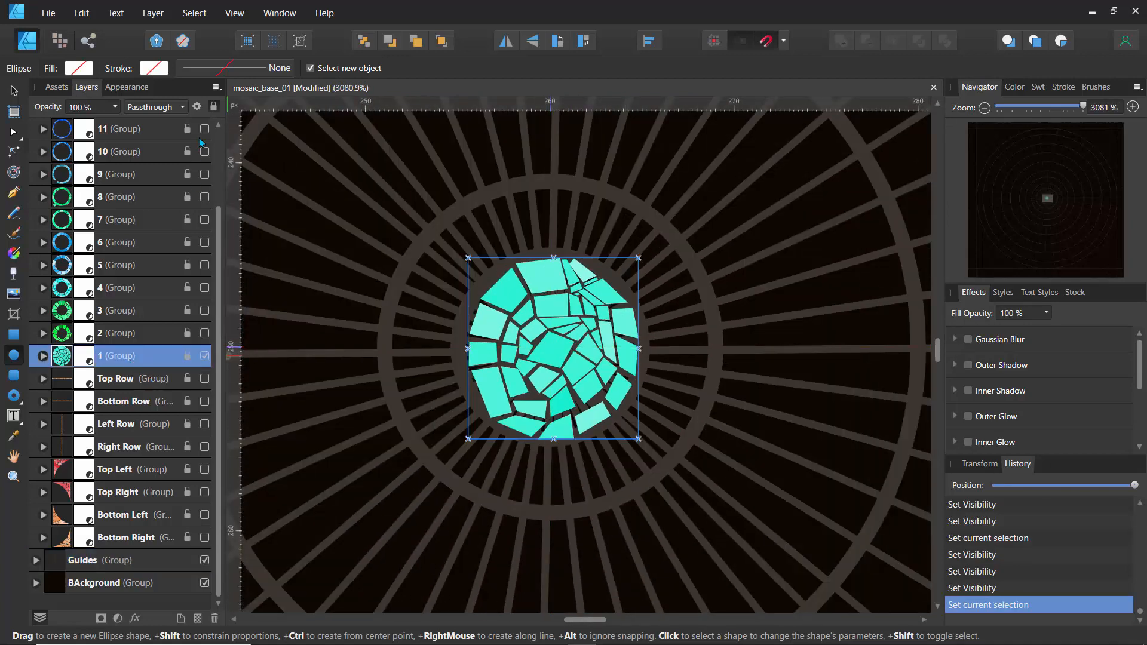
{"action": "left_click", "coordinate": [213, 107]}
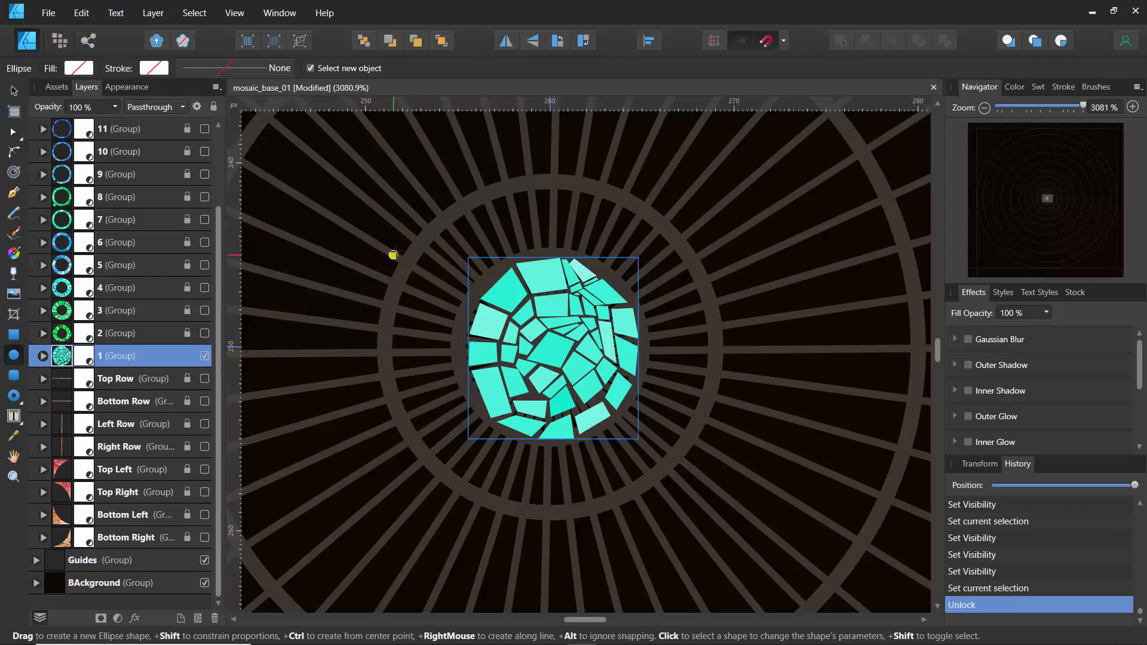
Step: Draw a small closed four-sided tile with the Pen tool in the gap between two central mosaic tiles
{"action": "key", "text": "p"}
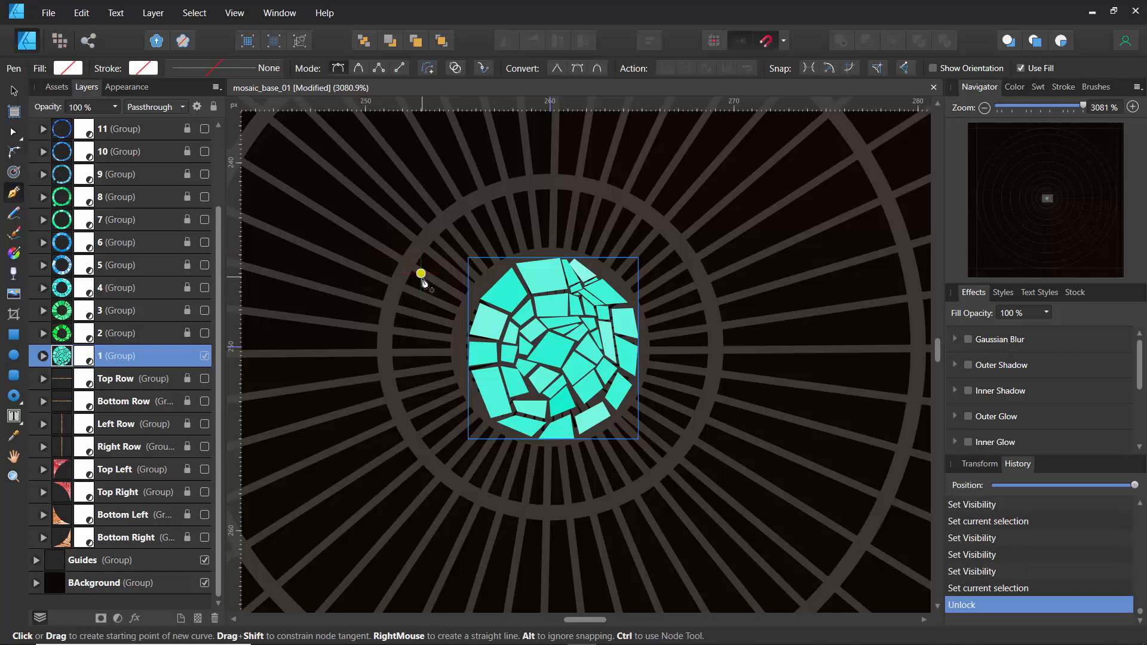
{"action": "scroll", "coordinate": [421, 278], "scroll_direction": "up", "scroll_amount": 5, "text": "ctrl"}
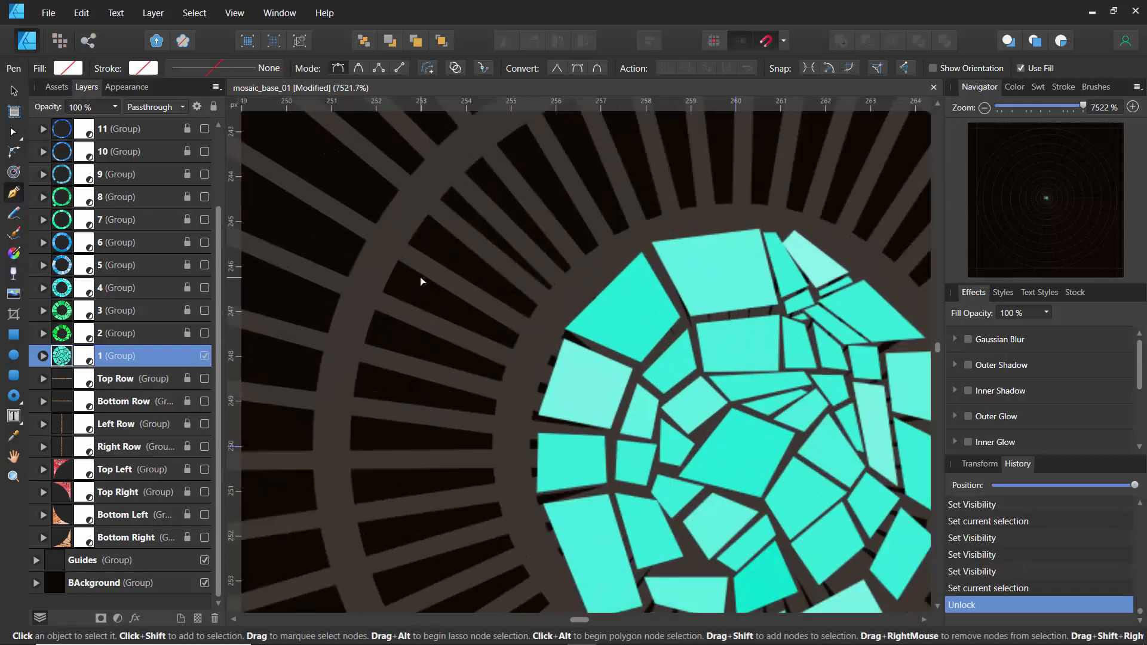
{"action": "left_click_drag", "start_coordinate": [403, 262], "coordinate": [326, 200]}
{"action": "scroll", "coordinate": [569, 329], "scroll_direction": "up", "scroll_amount": 8, "text": "ctrl"}
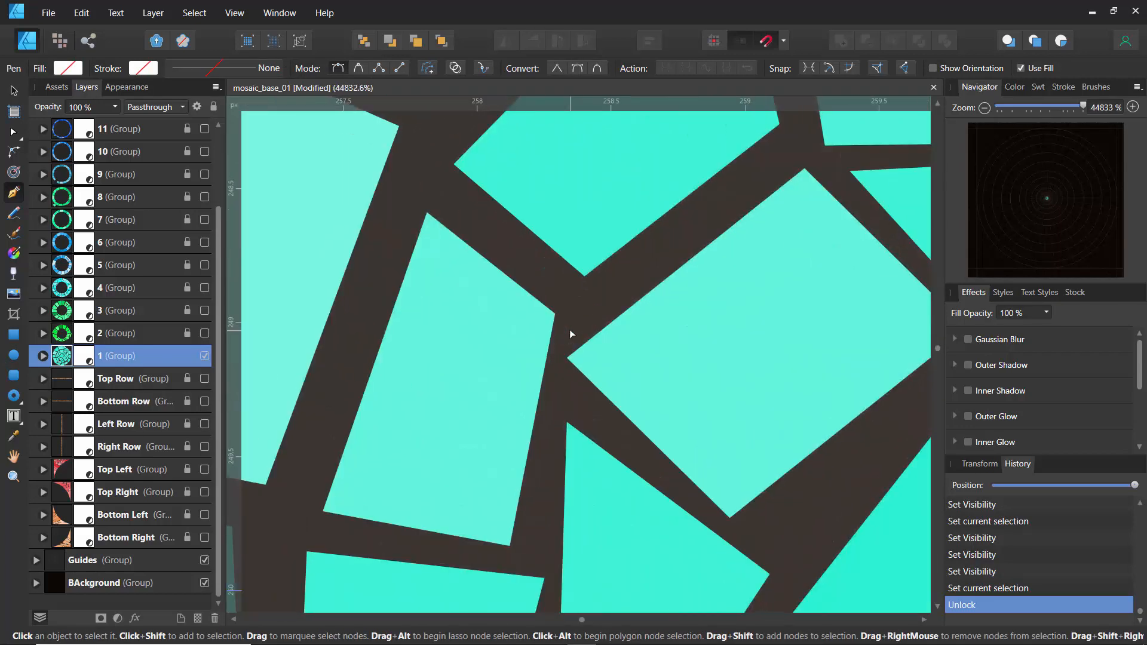
{"action": "scroll", "coordinate": [568, 327], "scroll_direction": "down", "scroll_amount": 2, "text": "ctrl"}
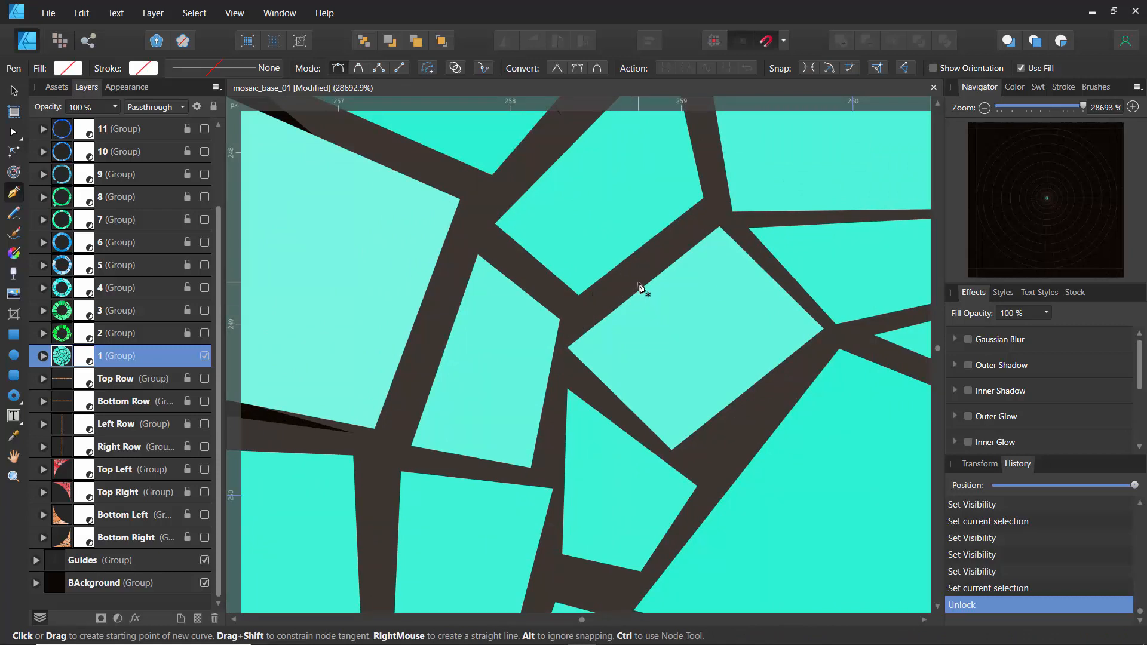
{"action": "left_click_drag", "start_coordinate": [639, 281], "coordinate": [626, 266]}
{"action": "left_click", "coordinate": [574, 305]}
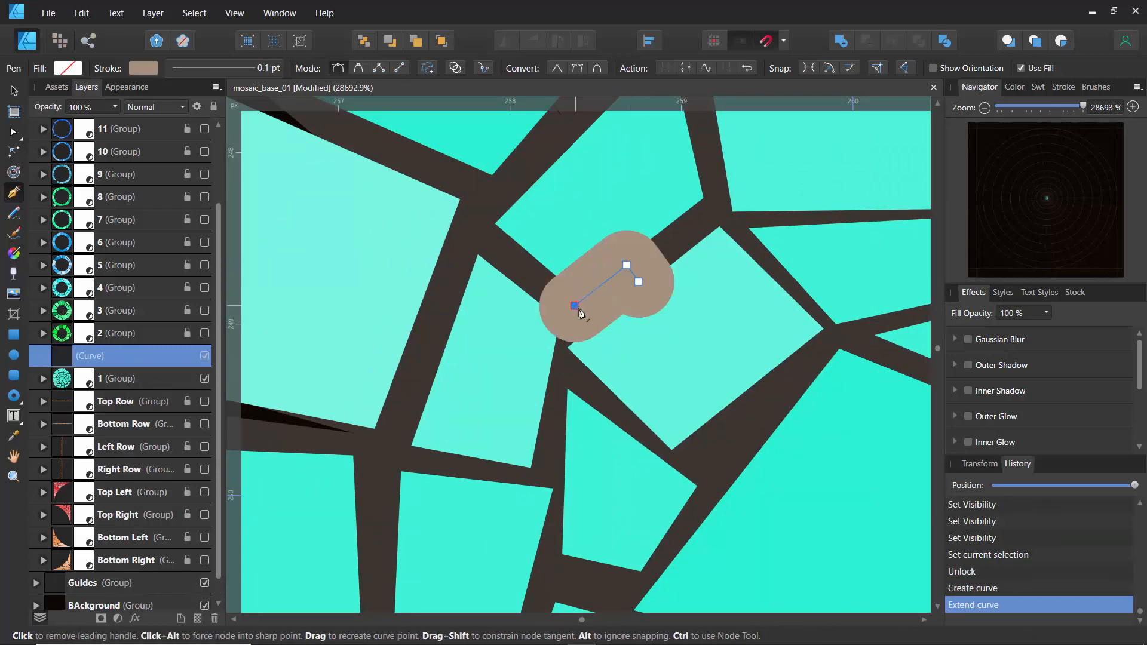
{"action": "left_click", "coordinate": [596, 324]}
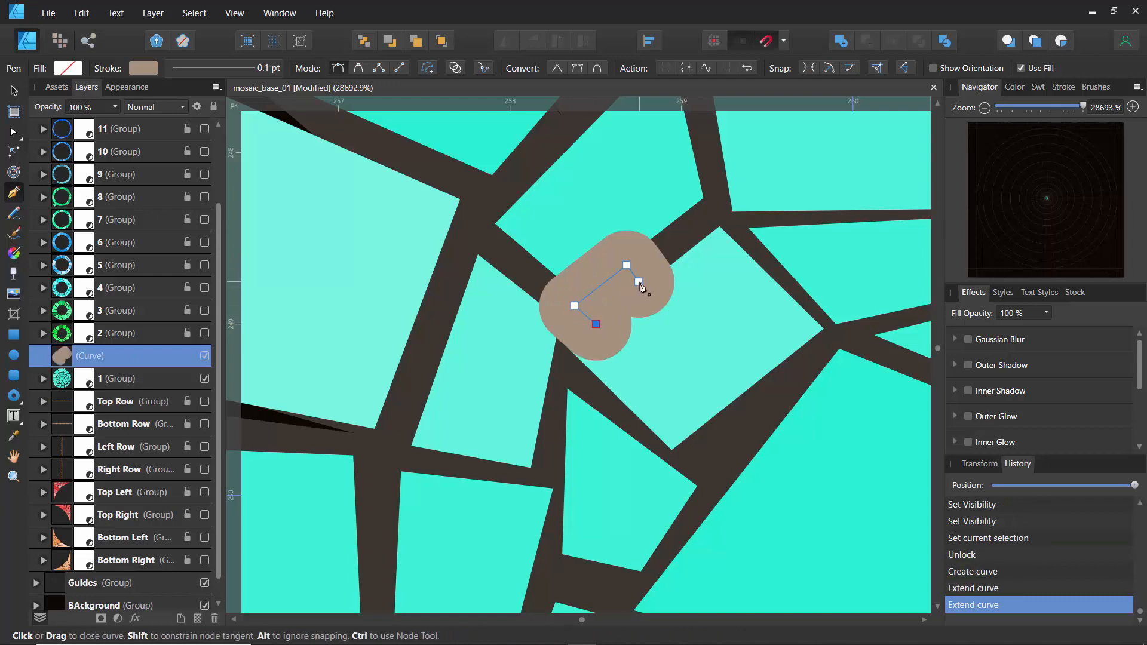
{"action": "left_click", "coordinate": [638, 282]}
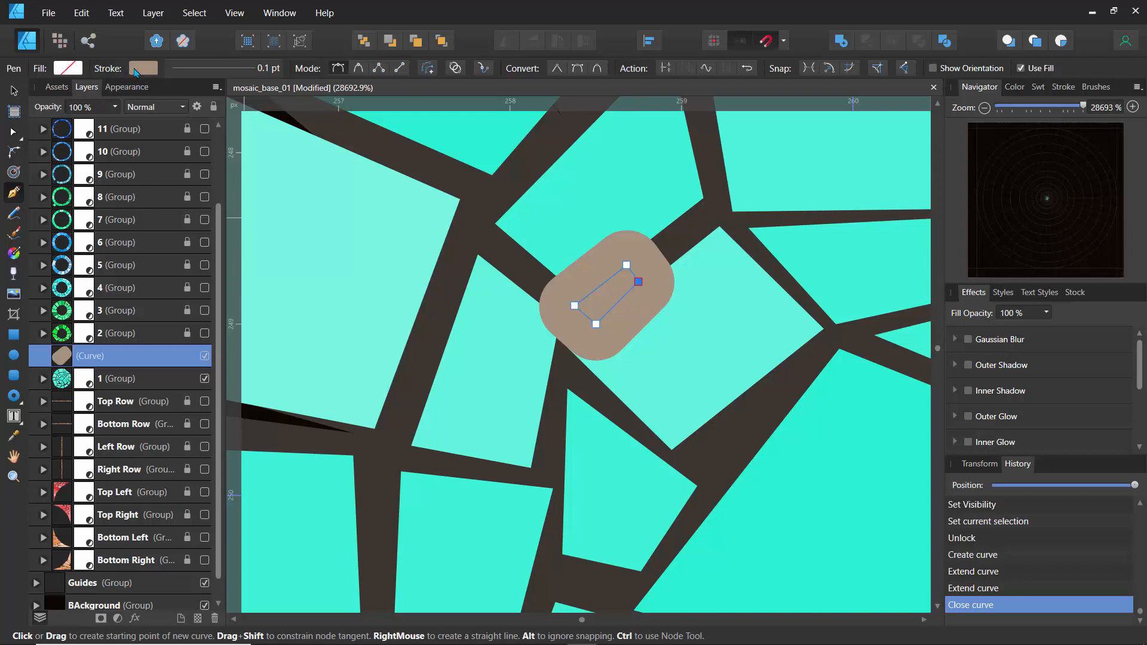
Step: Remove the small tile's stroke and fill it with the recent light red colour
{"action": "left_click", "coordinate": [137, 72]}
{"action": "left_click", "coordinate": [250, 96]}
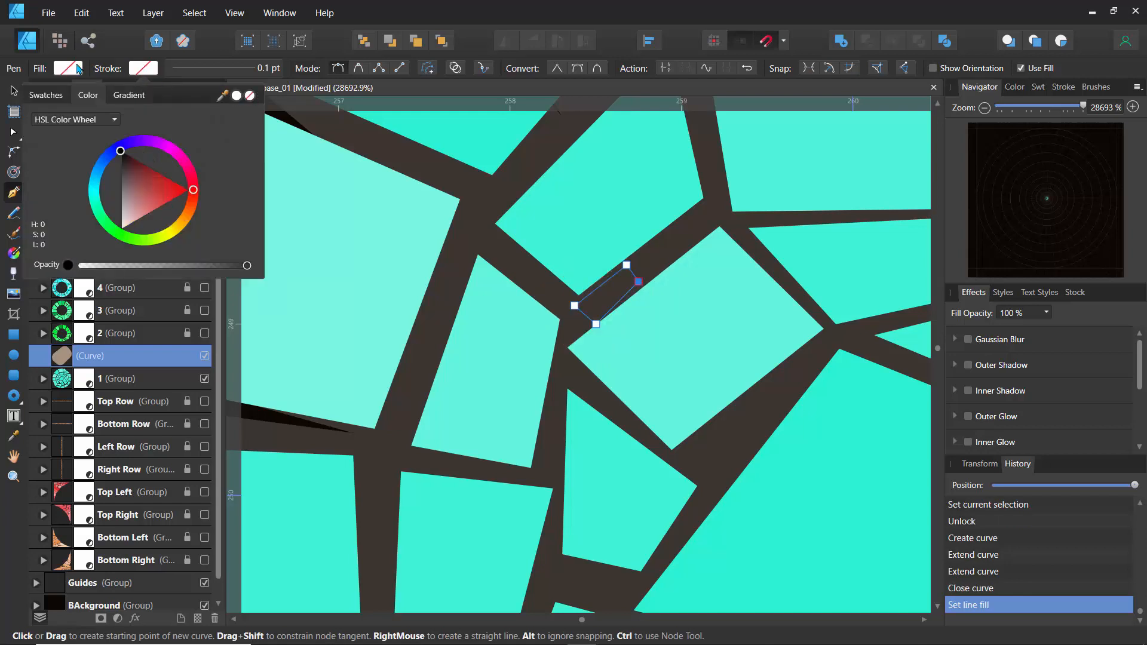
{"action": "left_click", "coordinate": [72, 70]}
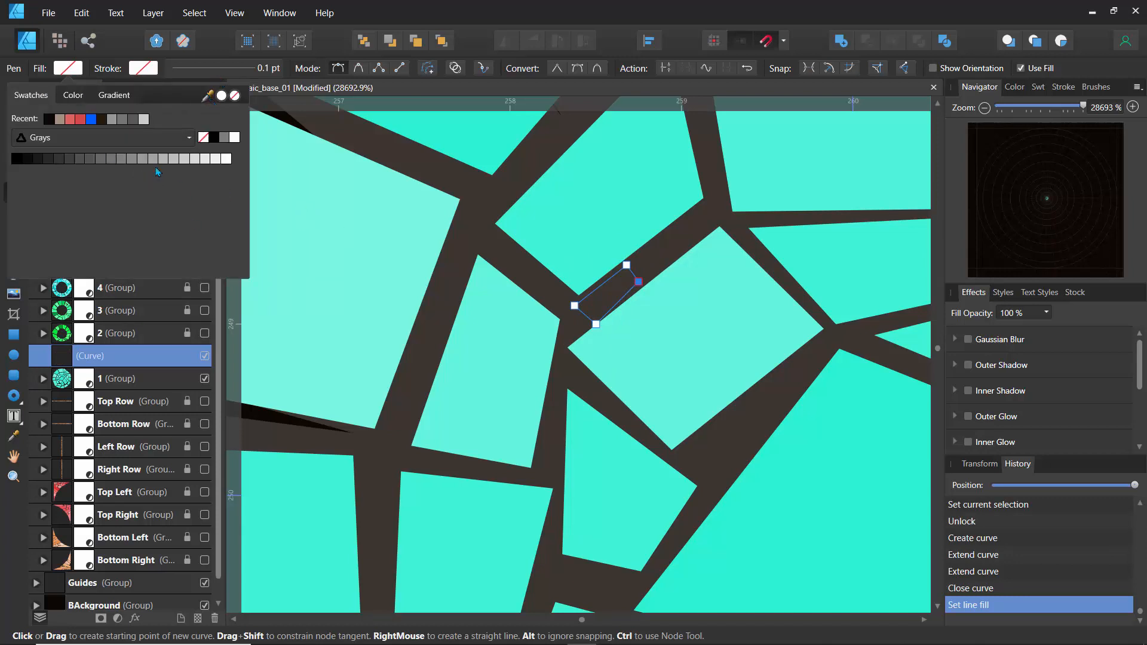
{"action": "left_click", "coordinate": [70, 119]}
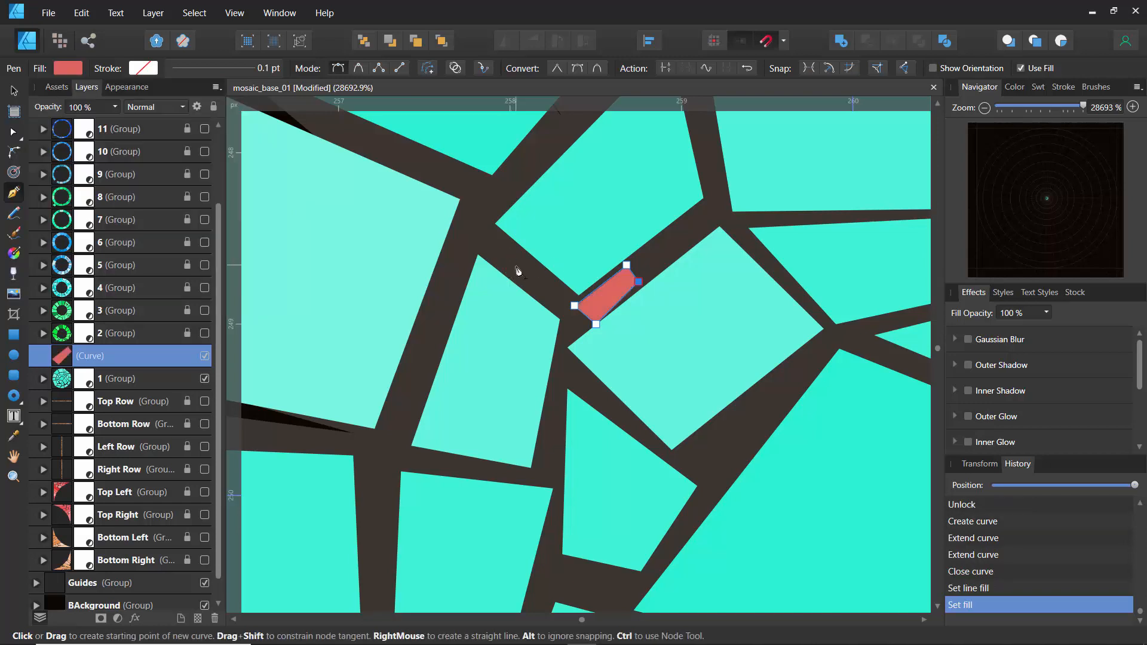
Step: Move the light red tile up and left into the neighbouring mortar gap, check its fit, and reselect it
{"action": "key", "text": "v"}
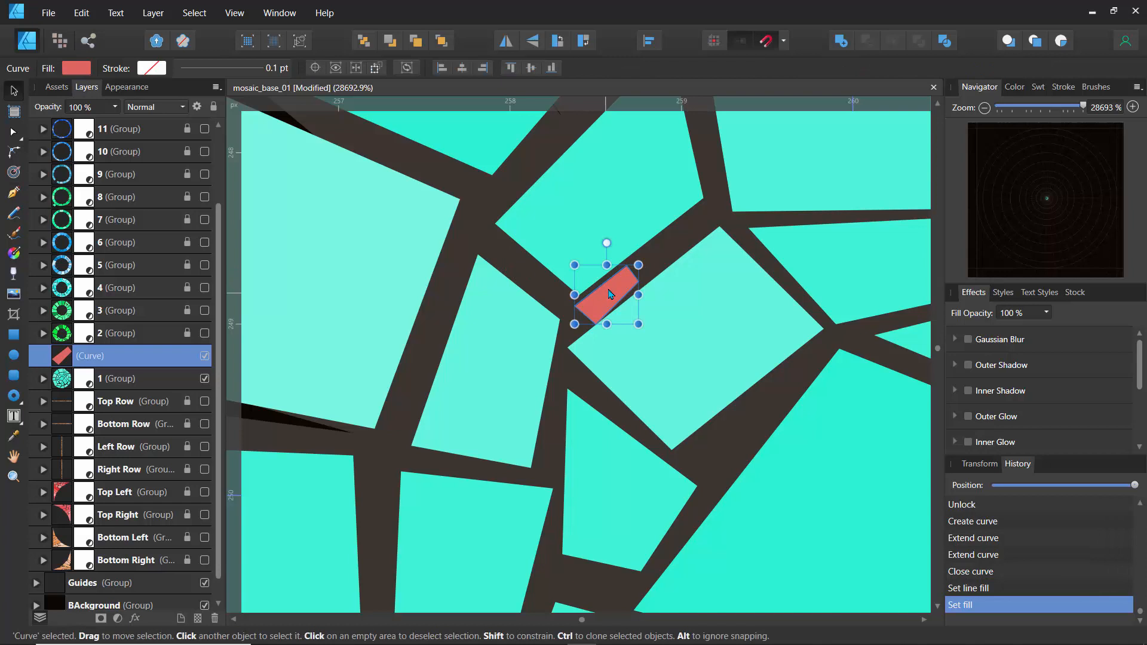
{"action": "left_click_drag", "start_coordinate": [593, 299], "coordinate": [493, 188]}
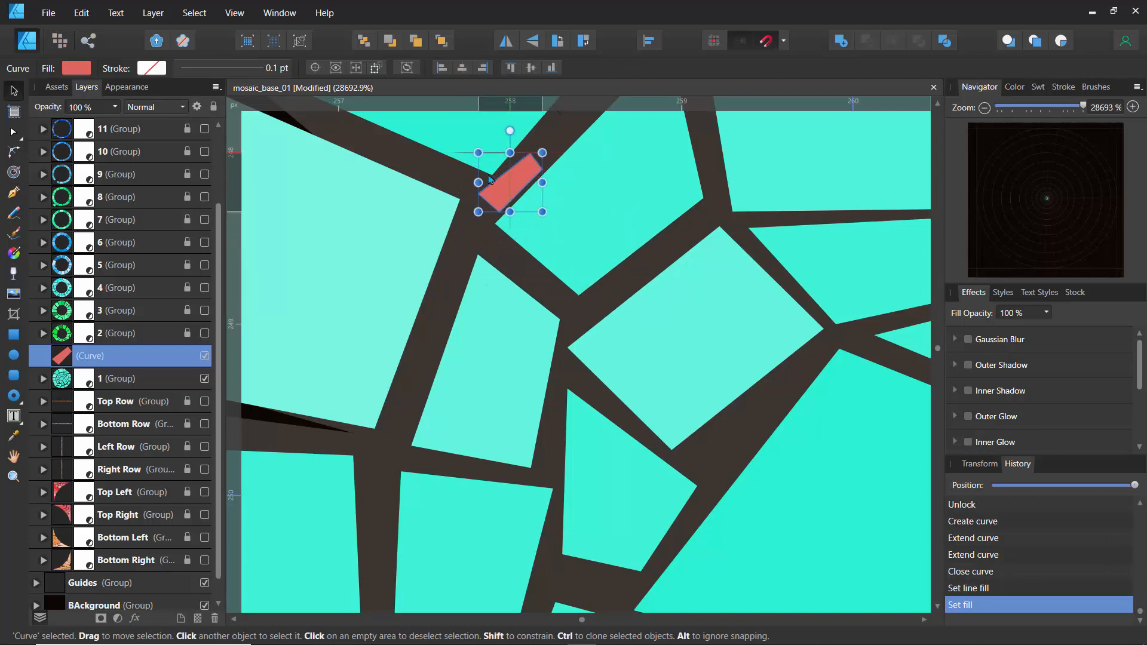
{"action": "left_click", "coordinate": [443, 172]}
{"action": "scroll", "coordinate": [442, 172], "scroll_direction": "down", "scroll_amount": 5}
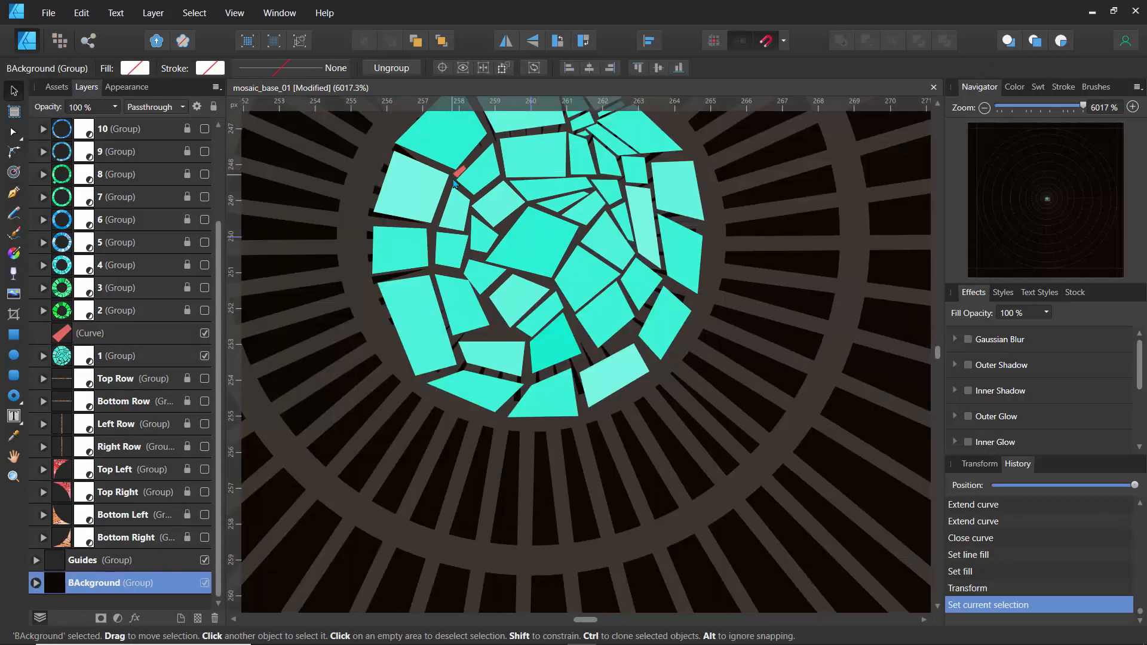
{"action": "scroll", "coordinate": [555, 339], "scroll_direction": "up", "scroll_amount": 5}
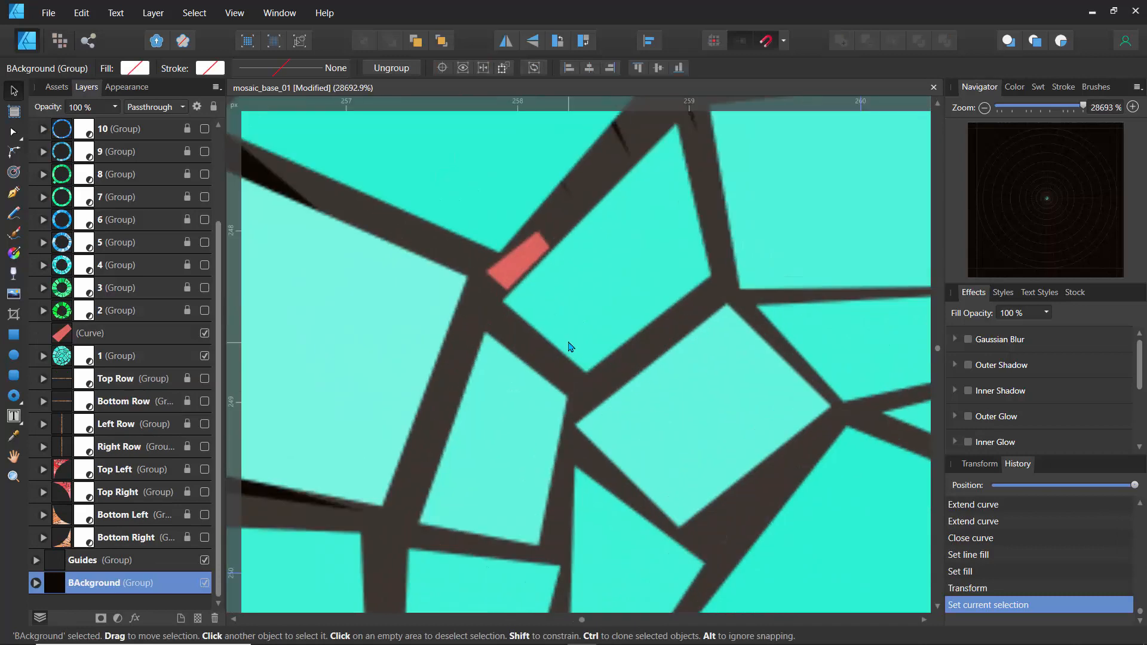
{"action": "left_click", "coordinate": [521, 268]}
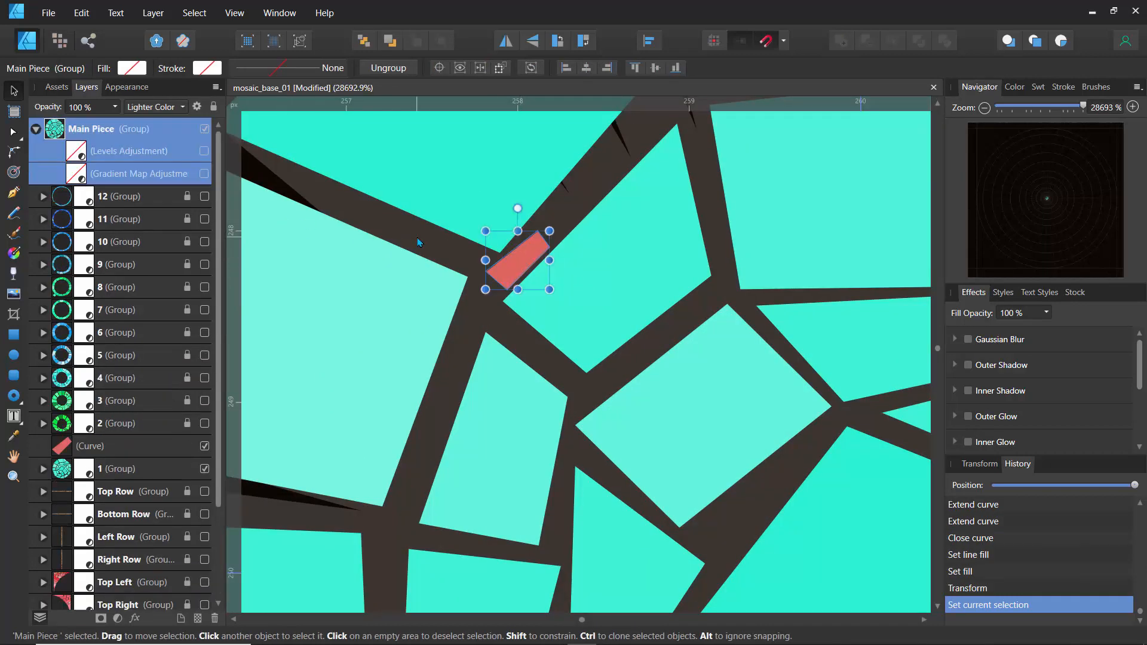
Step: Undo the small red tile's move, colouring and drawing, going back to the unlocking of group 1
{"action": "key", "text": "ctrl+z"}
{"action": "key", "text": "ctrl+z"}
{"action": "key", "text": "ctrl+z"}
{"action": "key", "text": "ctrl+z"}
{"action": "key", "text": "ctrl+z"}
{"action": "key", "text": "ctrl+z"}
{"action": "key", "text": "ctrl+z"}
{"action": "key", "text": "ctrl+z"}
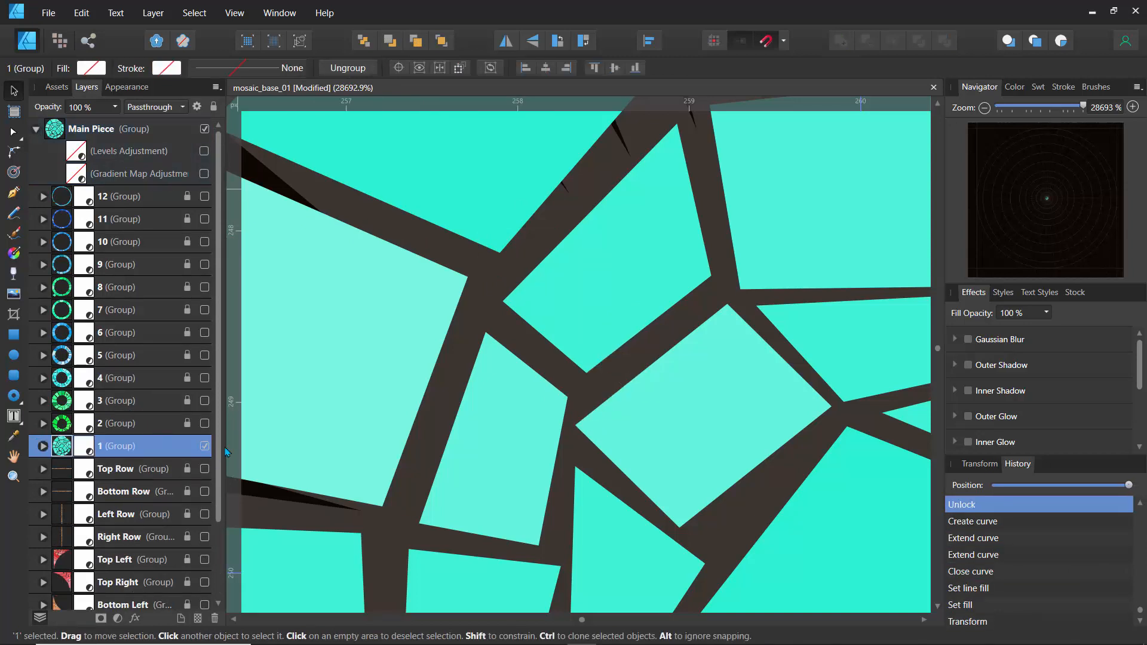
Step: Examine the whole central mosaic within the circle guides and the curves contained in tile group 1, leaving the group collapsed
{"action": "scroll", "coordinate": [368, 308], "scroll_direction": "down", "scroll_amount": 8}
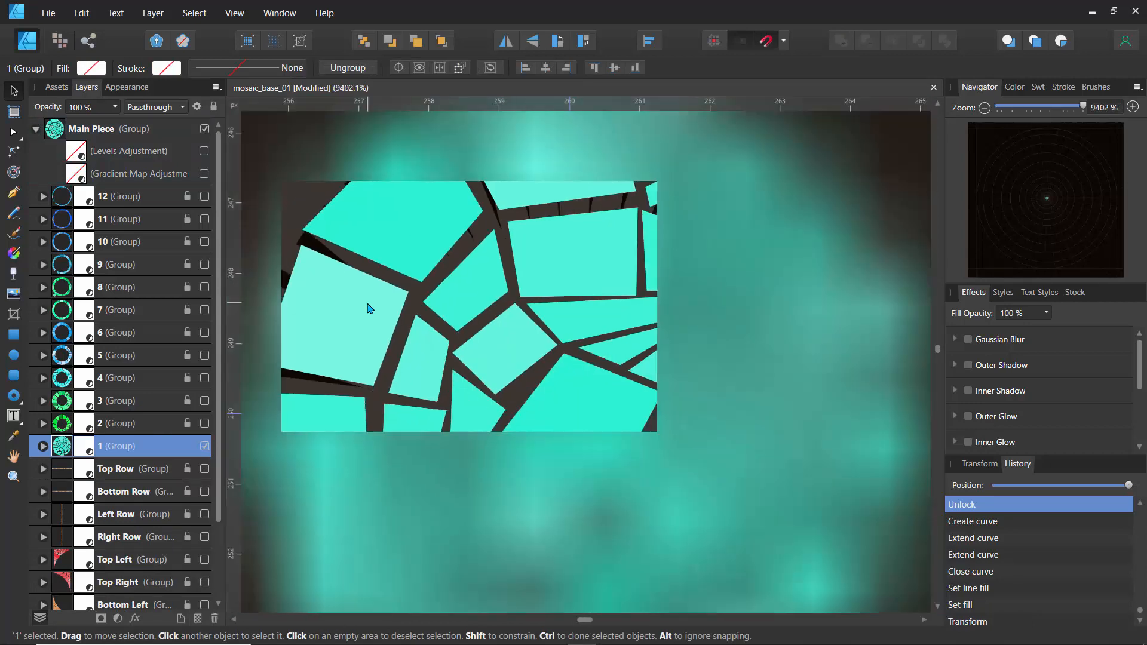
{"action": "scroll", "coordinate": [368, 308], "scroll_direction": "down", "scroll_amount": 6}
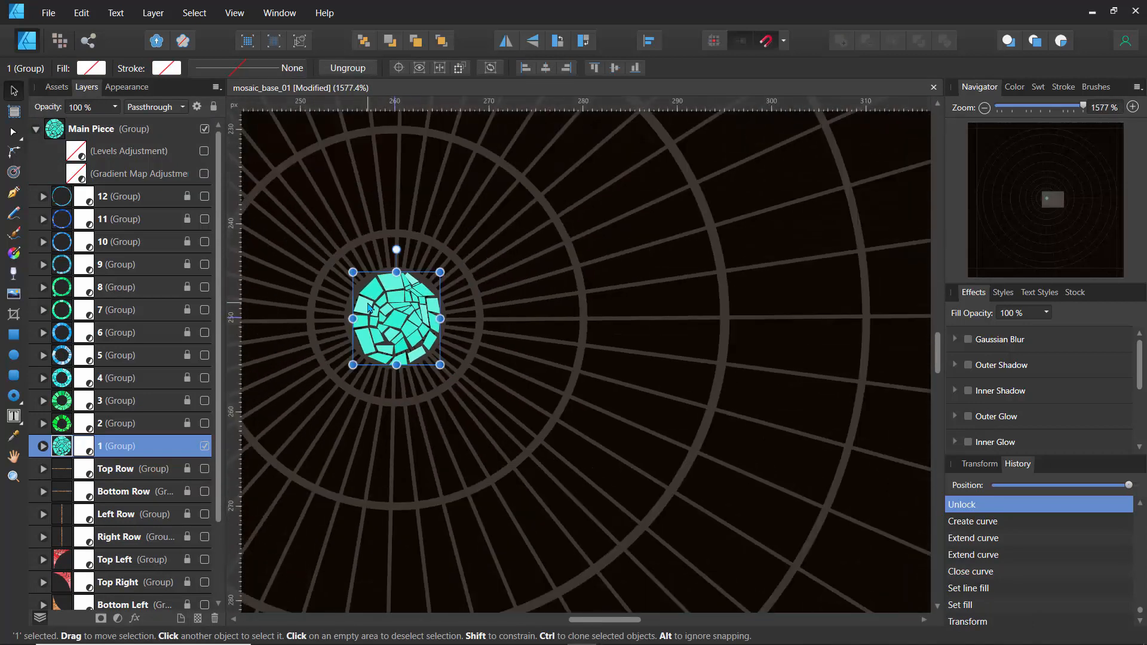
{"action": "scroll", "coordinate": [445, 248], "scroll_direction": "up", "scroll_amount": 4}
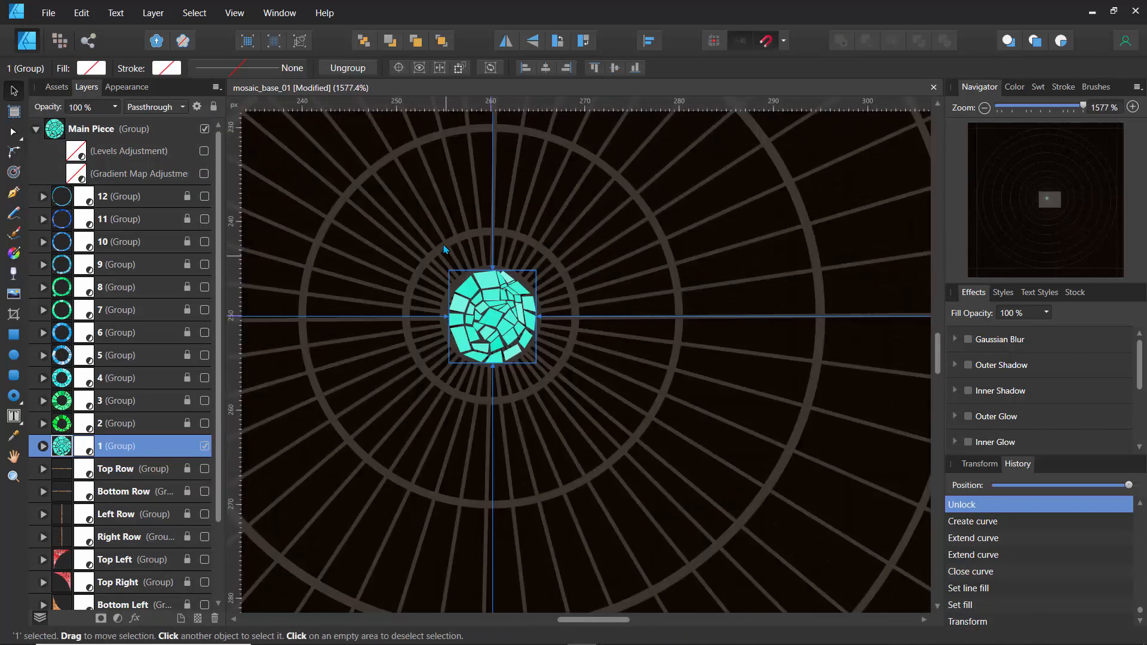
{"action": "left_click", "coordinate": [43, 445]}
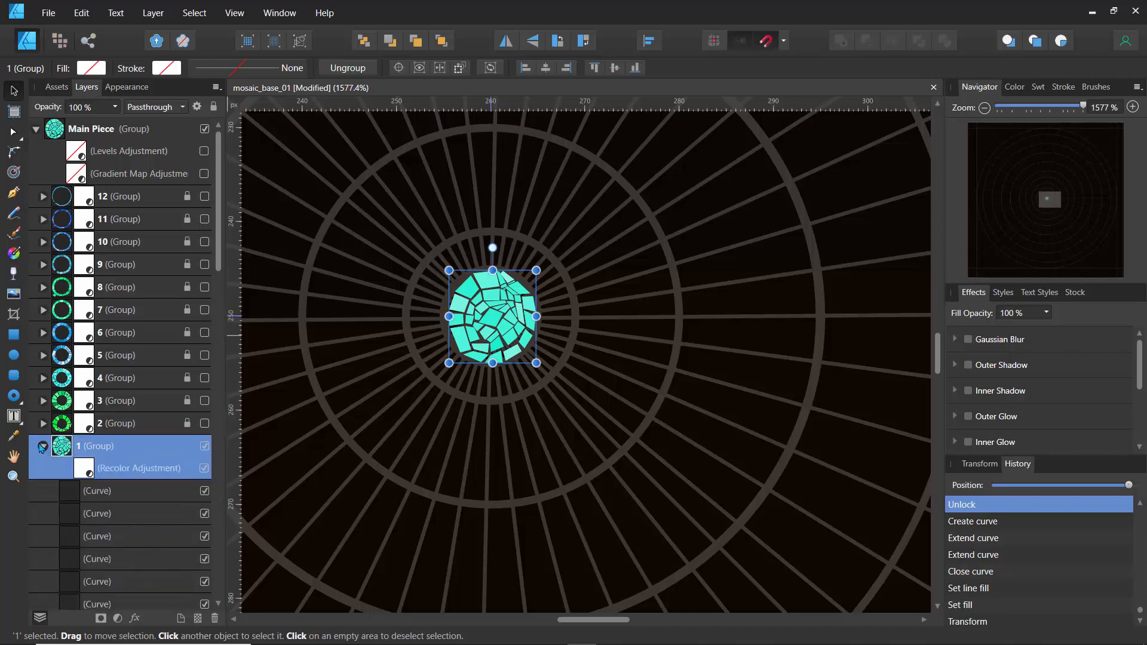
{"action": "left_click", "coordinate": [42, 446]}
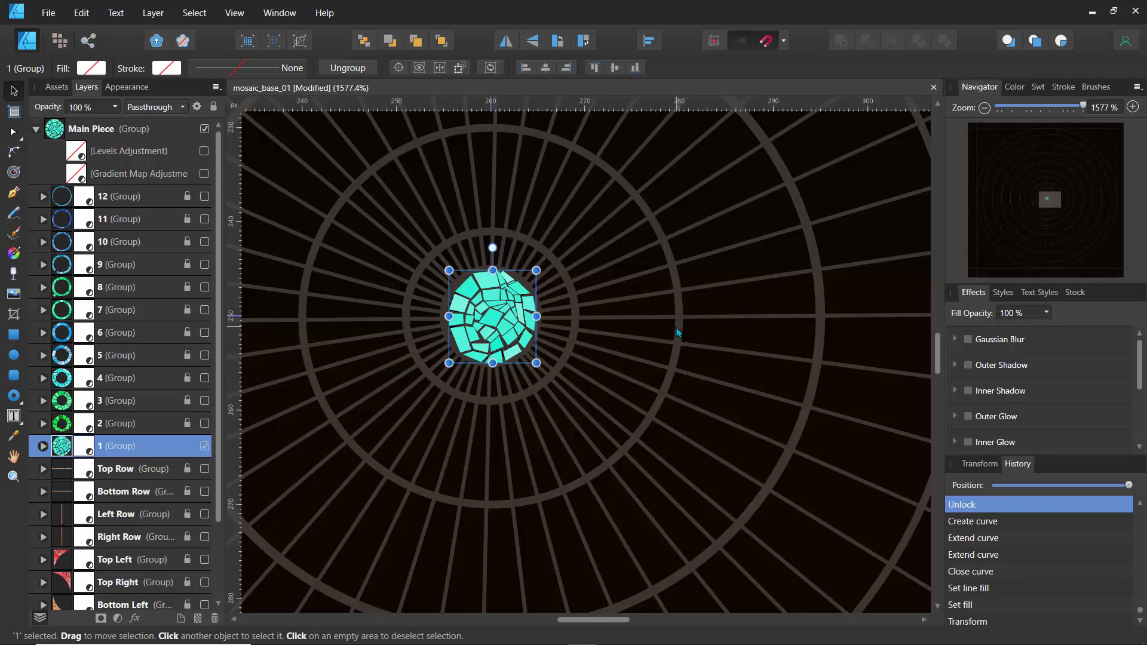
Step: Draw a closed four-sided tile with the Pen tool to the right of the central mosaic, between the second and third circle guides
{"action": "key", "text": "p"}
{"action": "left_click", "coordinate": [745, 297]}
{"action": "left_click", "coordinate": [716, 302]}
{"action": "left_click", "coordinate": [735, 358]}
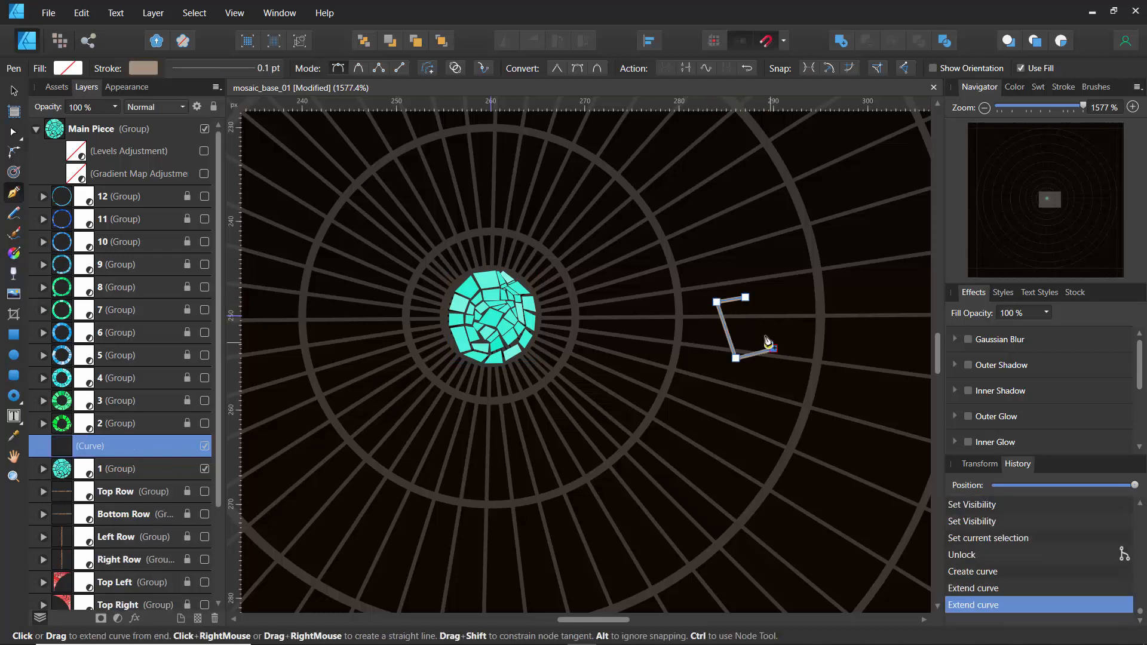
{"action": "left_click", "coordinate": [745, 296]}
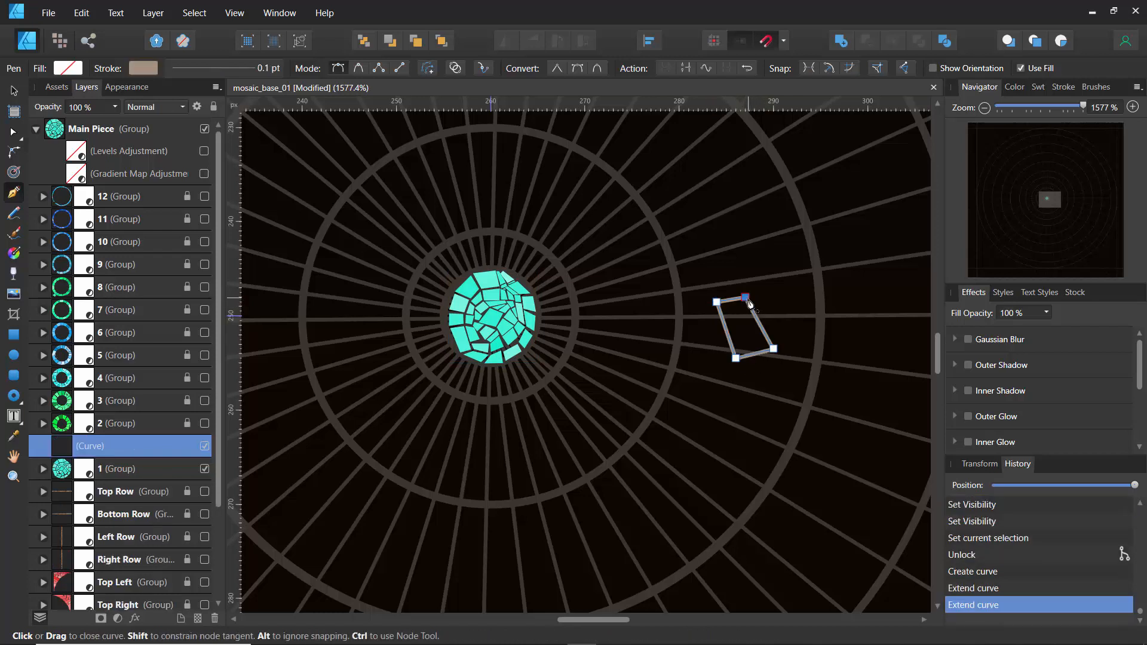
{"action": "left_click", "coordinate": [685, 290], "text": "ctrl"}
{"action": "left_click", "coordinate": [724, 323], "text": "ctrl"}
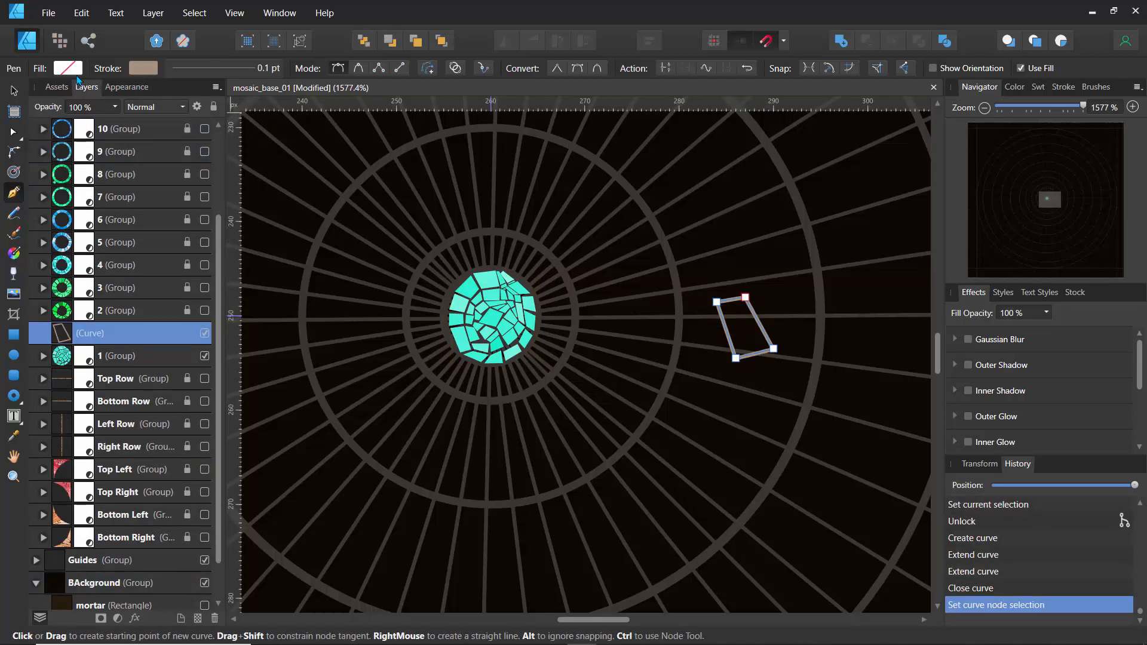
Step: Fill the new four-sided tile with the recent darker red and remove its stroke
{"action": "left_click", "coordinate": [68, 69]}
{"action": "left_click", "coordinate": [80, 119]}
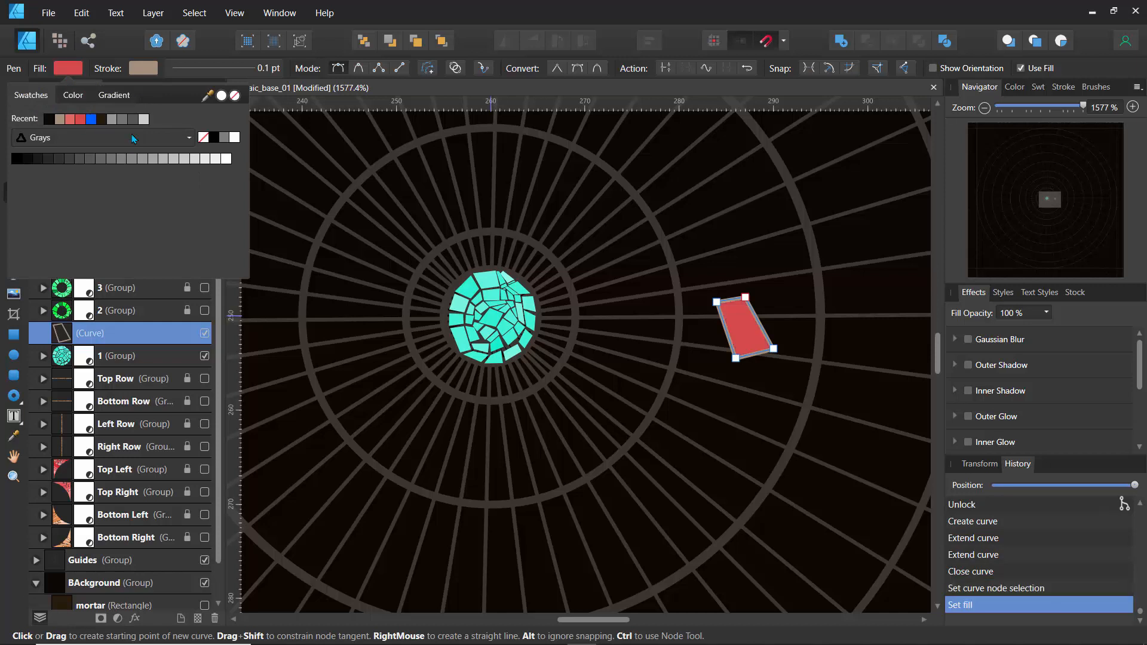
{"action": "left_click", "coordinate": [144, 70]}
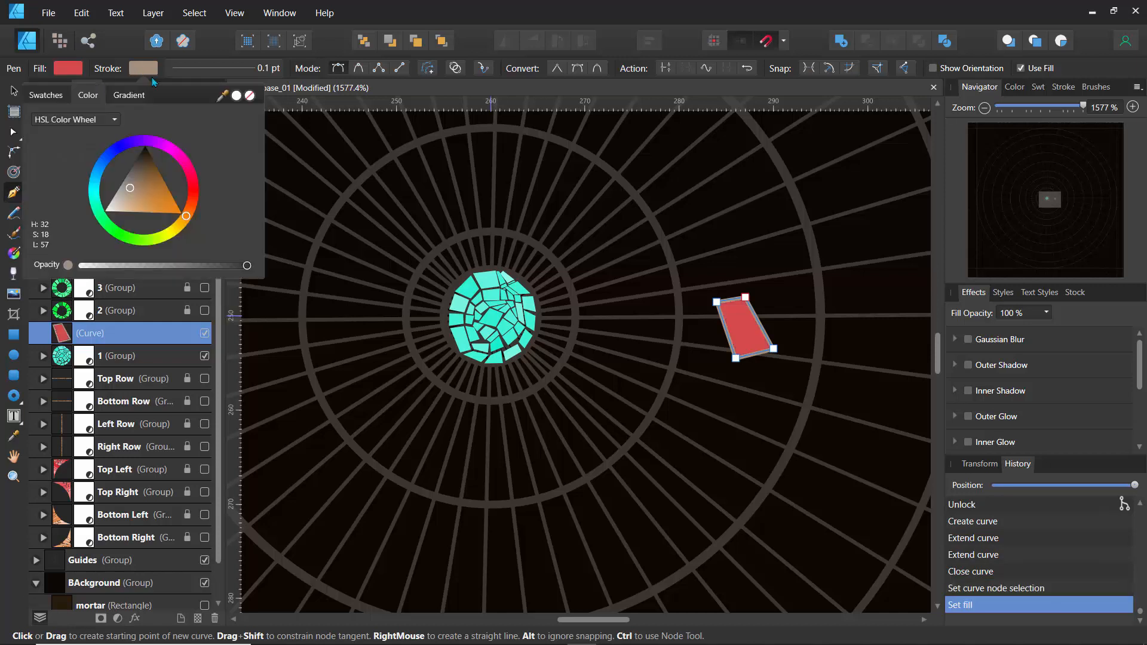
{"action": "left_click", "coordinate": [250, 96]}
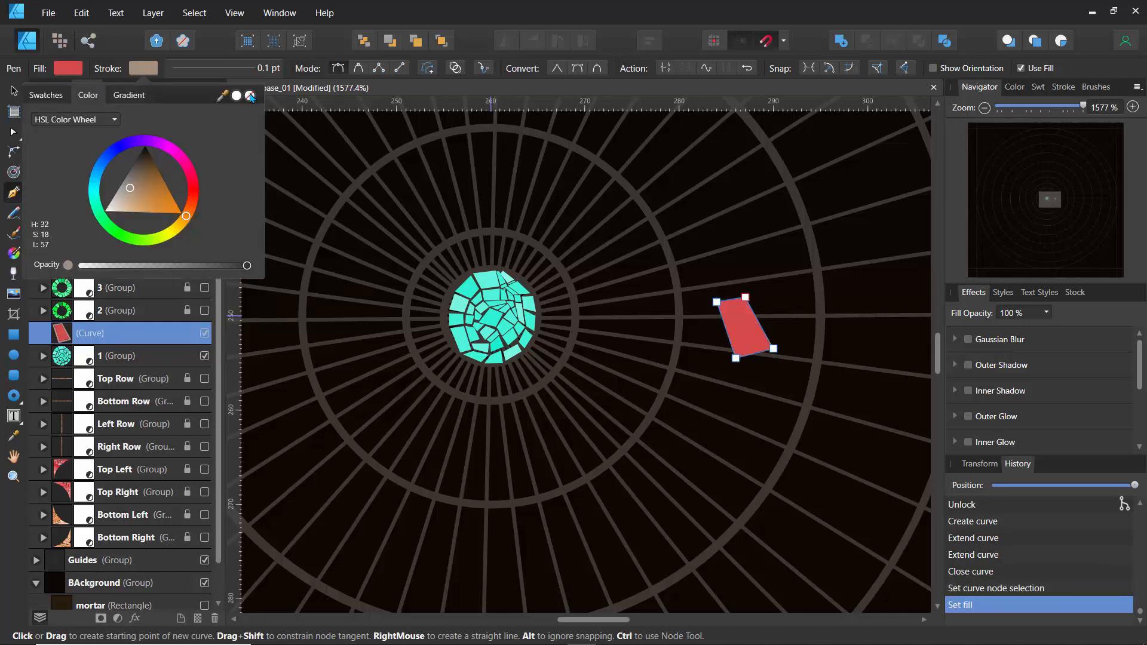
Step: Draw a second closed red tile, diamond-shaped, below and left of the first one and deselect it
{"action": "left_click", "coordinate": [689, 359]}
{"action": "left_click", "coordinate": [636, 395]}
{"action": "left_click", "coordinate": [683, 433]}
{"action": "left_click", "coordinate": [736, 400]}
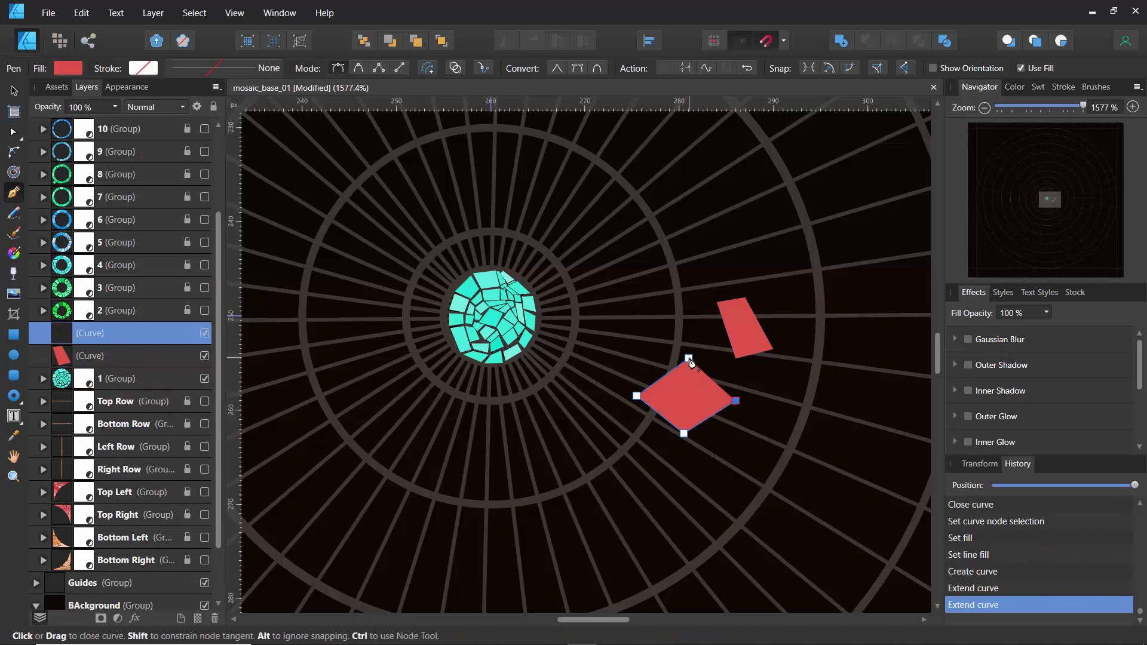
{"action": "left_click", "coordinate": [689, 359]}
{"action": "left_click", "coordinate": [643, 317], "text": "ctrl"}
Step: Draw a third closed four-sided red tile just inside the second circle guide, left of the first one, and deselect it
{"action": "left_click", "coordinate": [669, 263]}
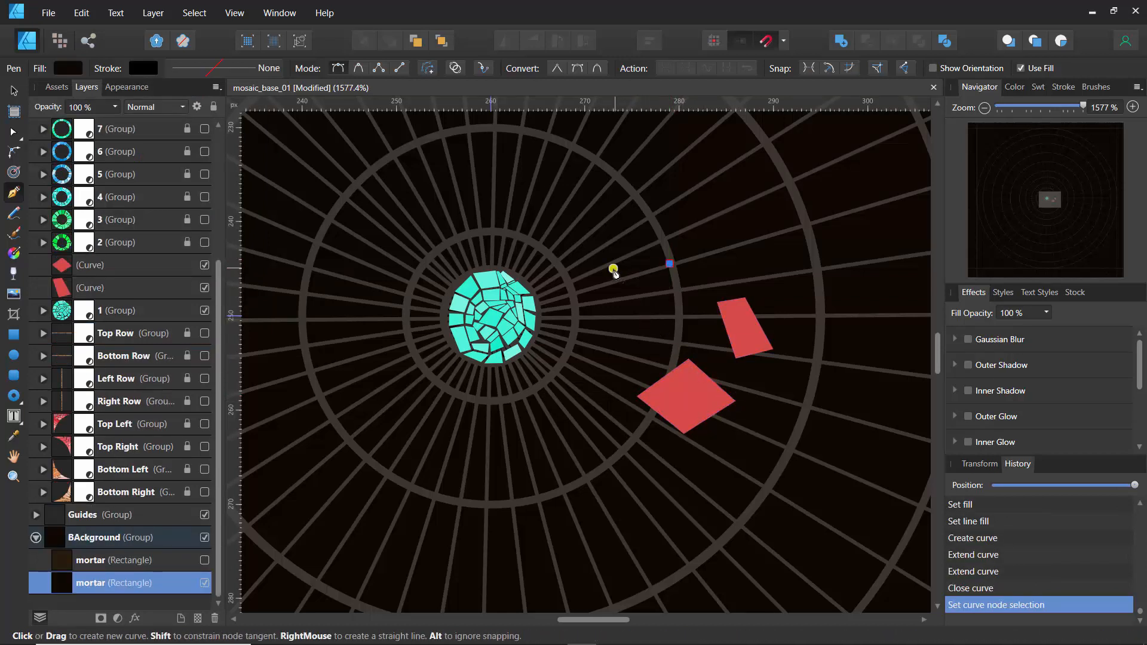
{"action": "left_click", "coordinate": [612, 268]}
{"action": "left_click", "coordinate": [627, 325]}
{"action": "left_click", "coordinate": [673, 311]}
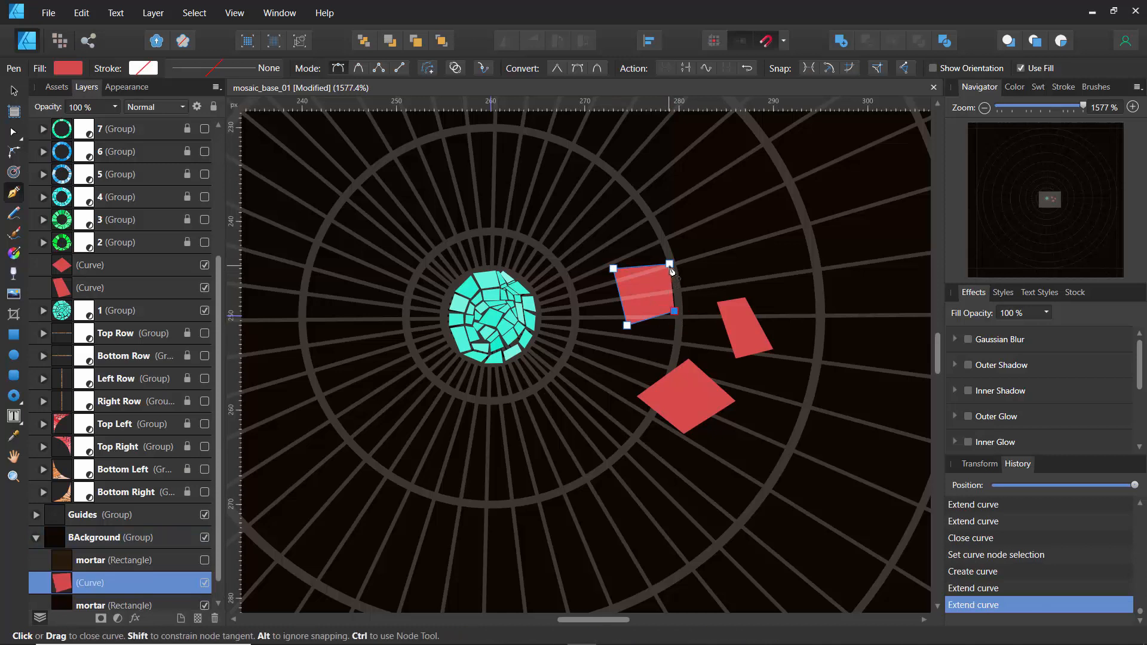
{"action": "left_click", "coordinate": [669, 266]}
{"action": "left_click", "coordinate": [675, 231], "text": "ctrl"}
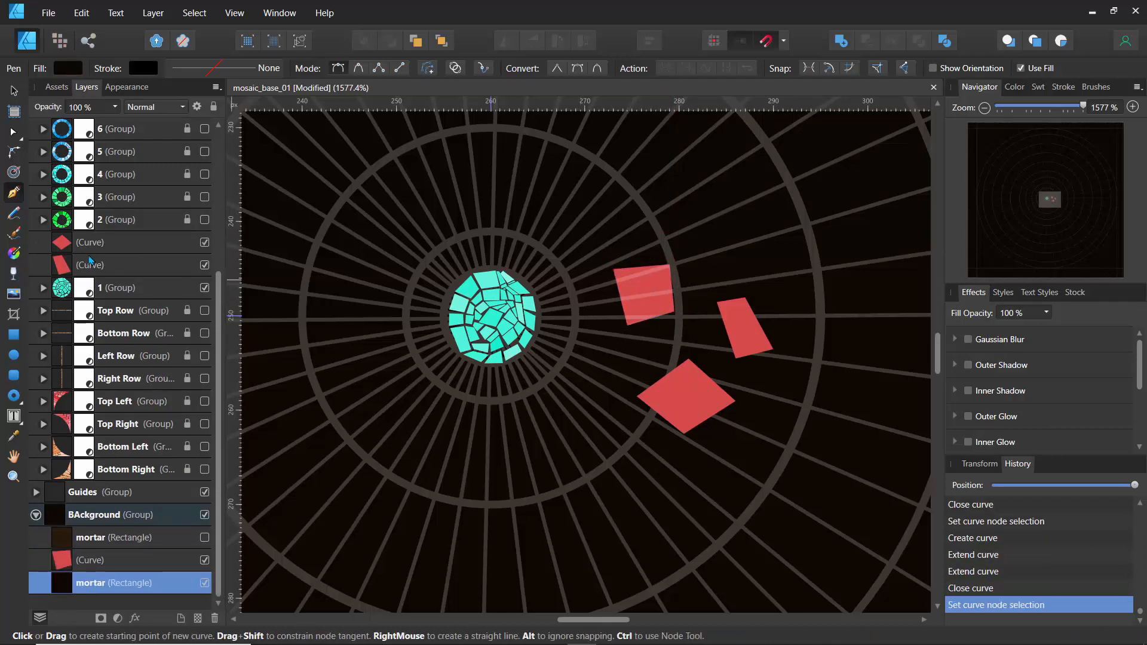
Step: Group the two red tiles between the second and third circle guides and add a Recolor adjustment to the group
{"action": "left_click", "coordinate": [96, 246]}
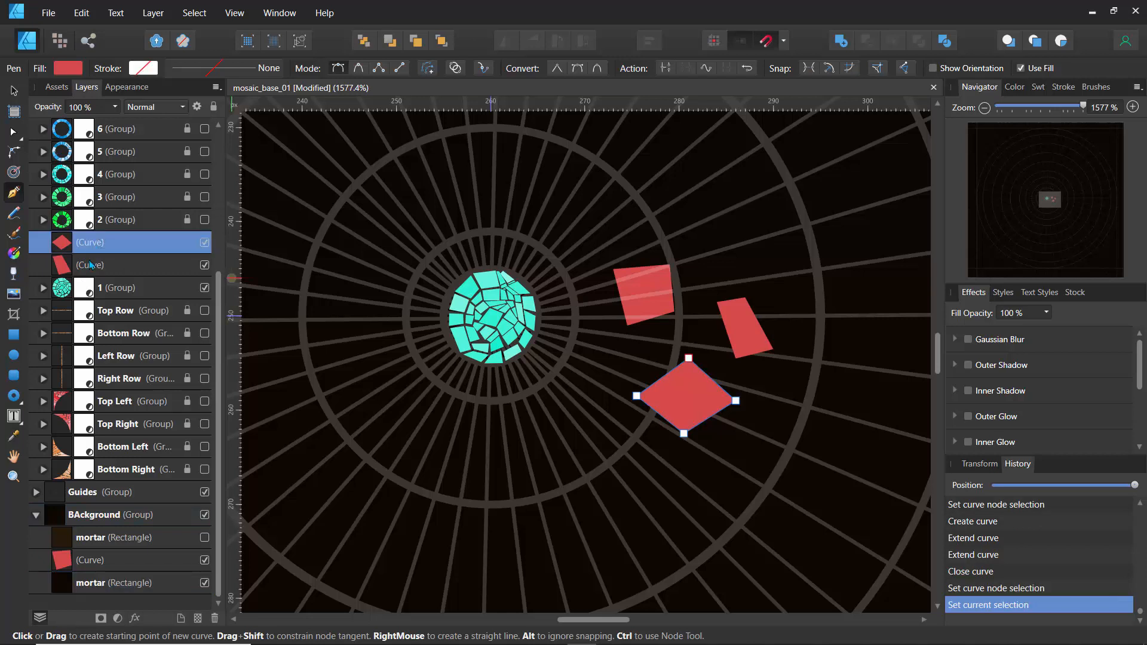
{"action": "left_click", "coordinate": [91, 265], "text": "shift"}
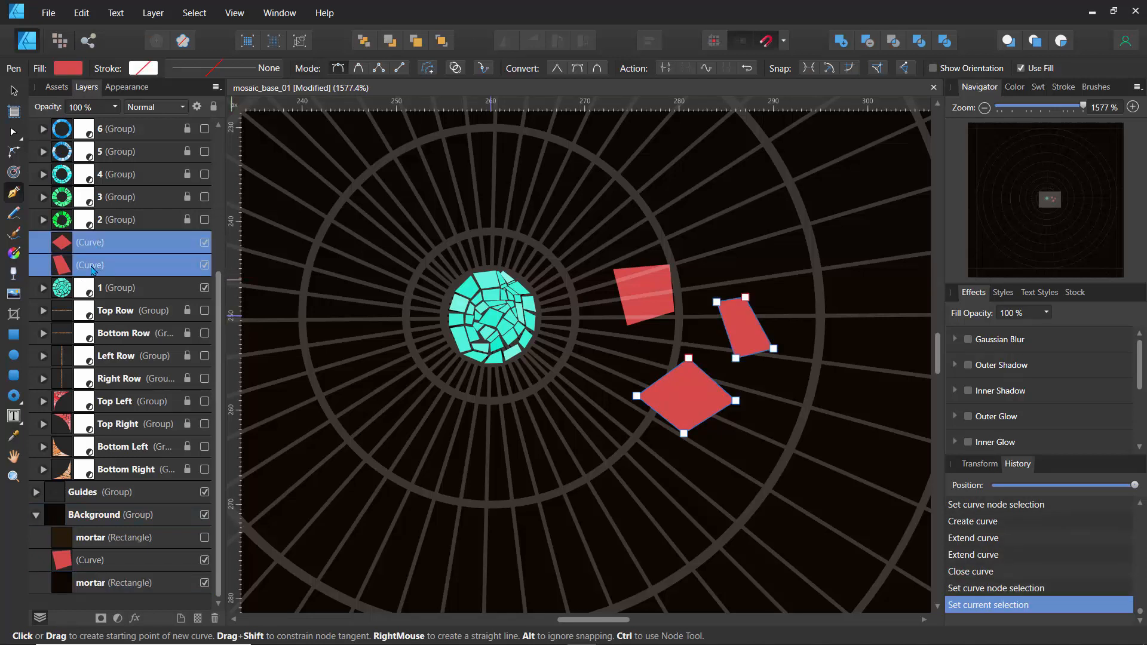
{"action": "key", "text": "ctrl+g"}
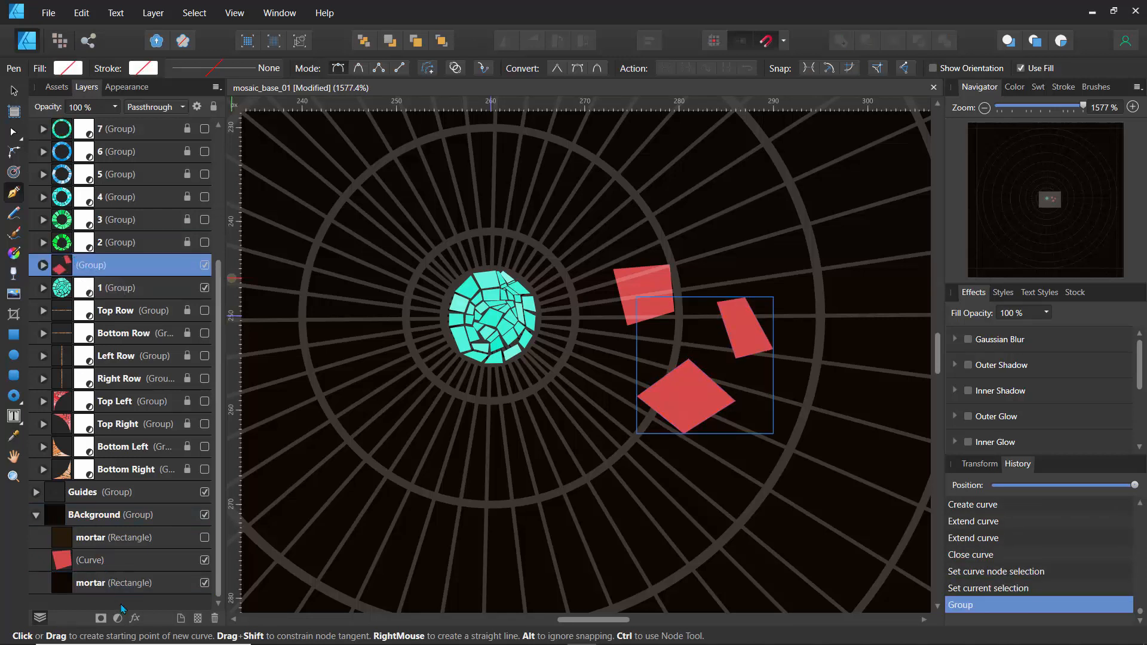
{"action": "left_click", "coordinate": [118, 618]}
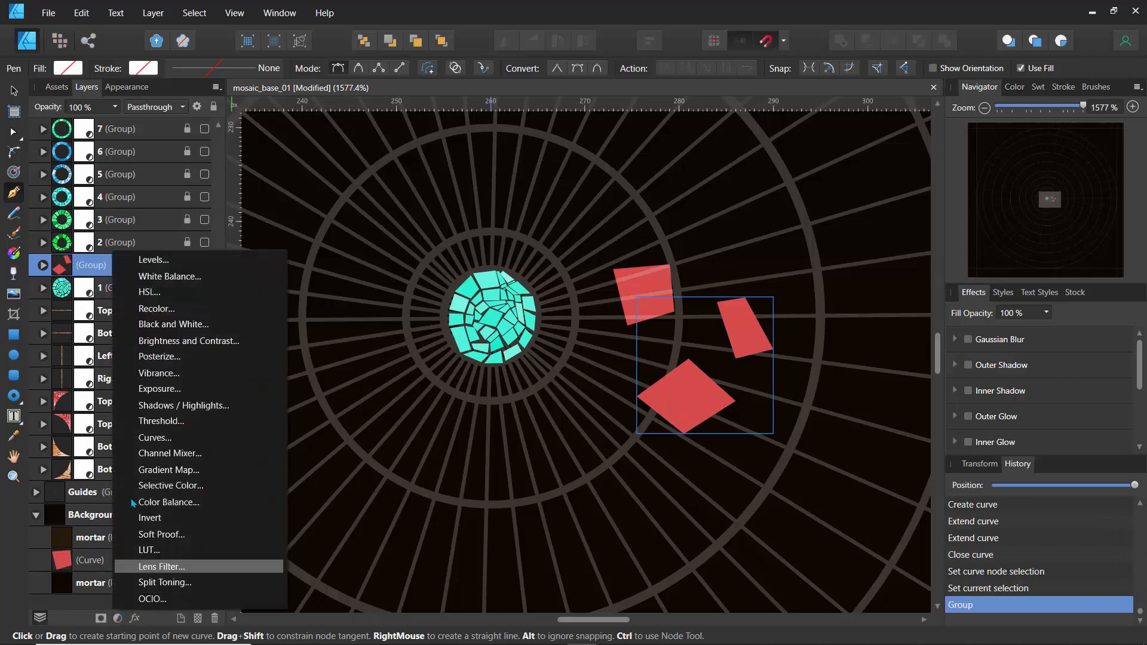
{"action": "left_click", "coordinate": [155, 309]}
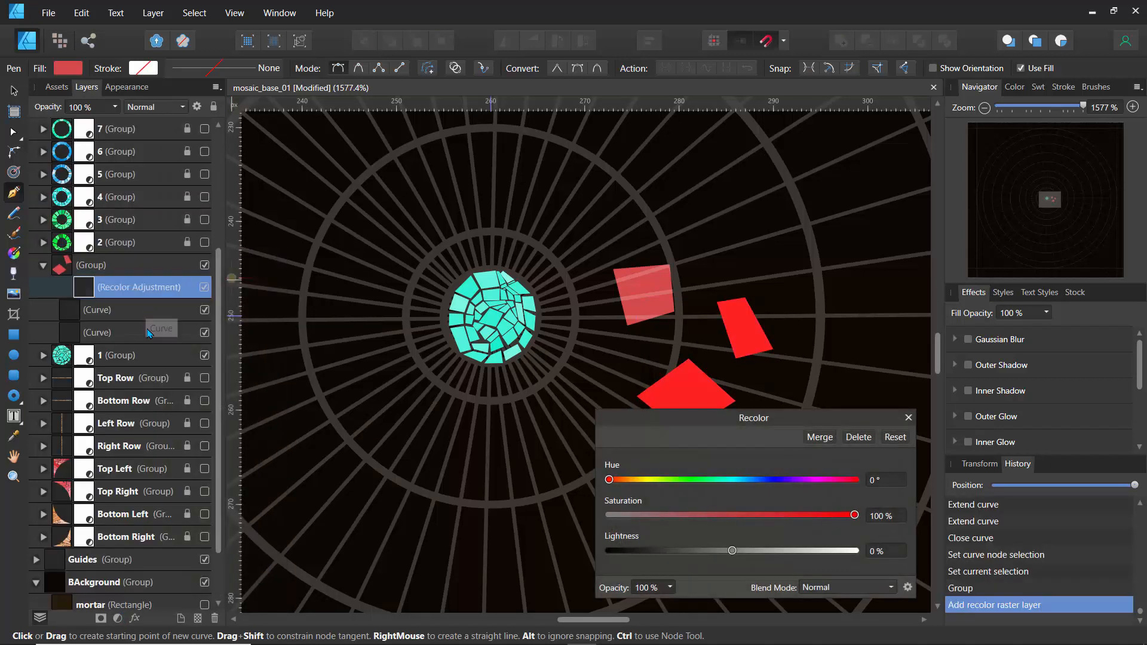
Step: Set the Recolor adjustment to hue 196.2°, saturation 50 % and lightness -24 %, and close its settings
{"action": "left_click_drag", "start_coordinate": [674, 422], "coordinate": [358, 287]}
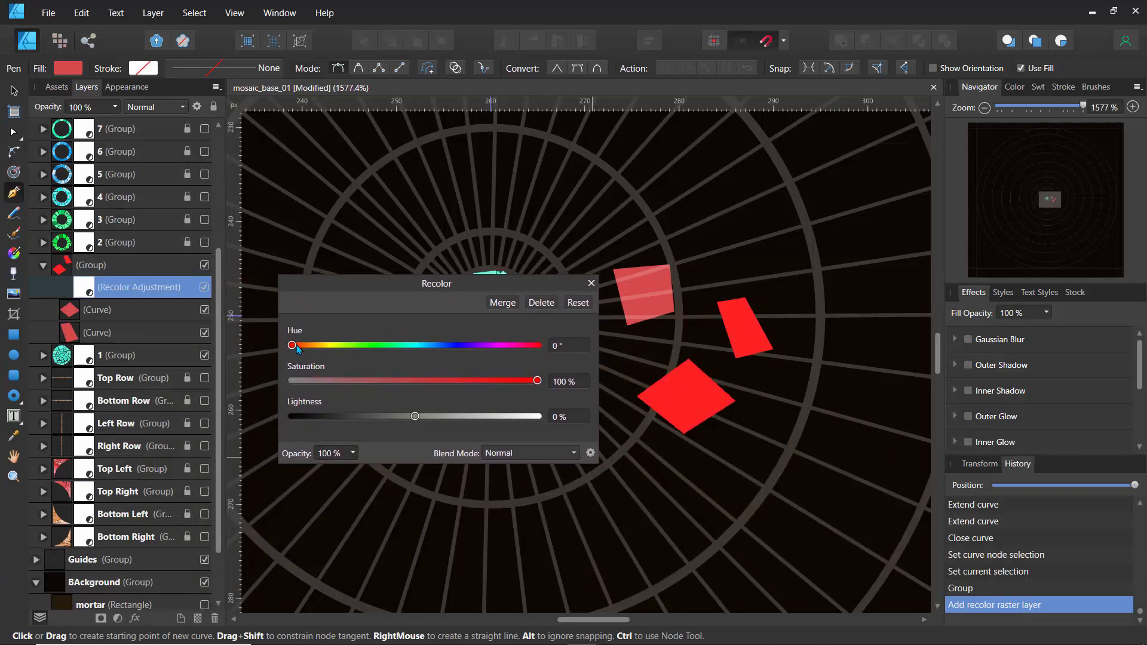
{"action": "left_click_drag", "start_coordinate": [296, 349], "coordinate": [425, 352]}
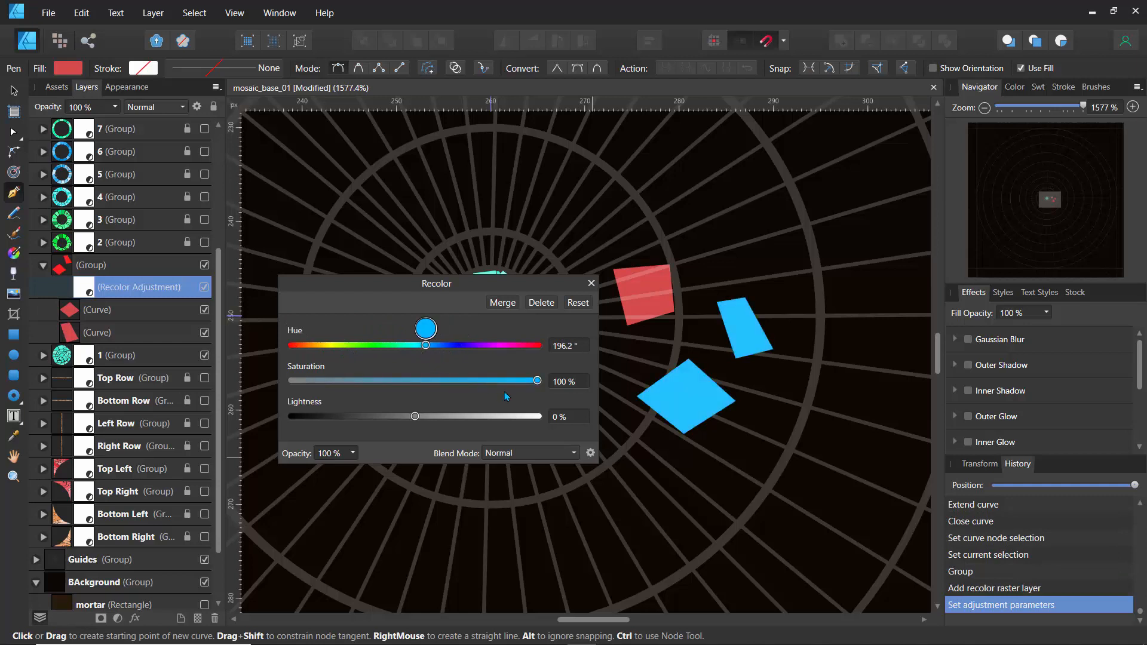
{"action": "left_click_drag", "start_coordinate": [418, 381], "coordinate": [382, 423]}
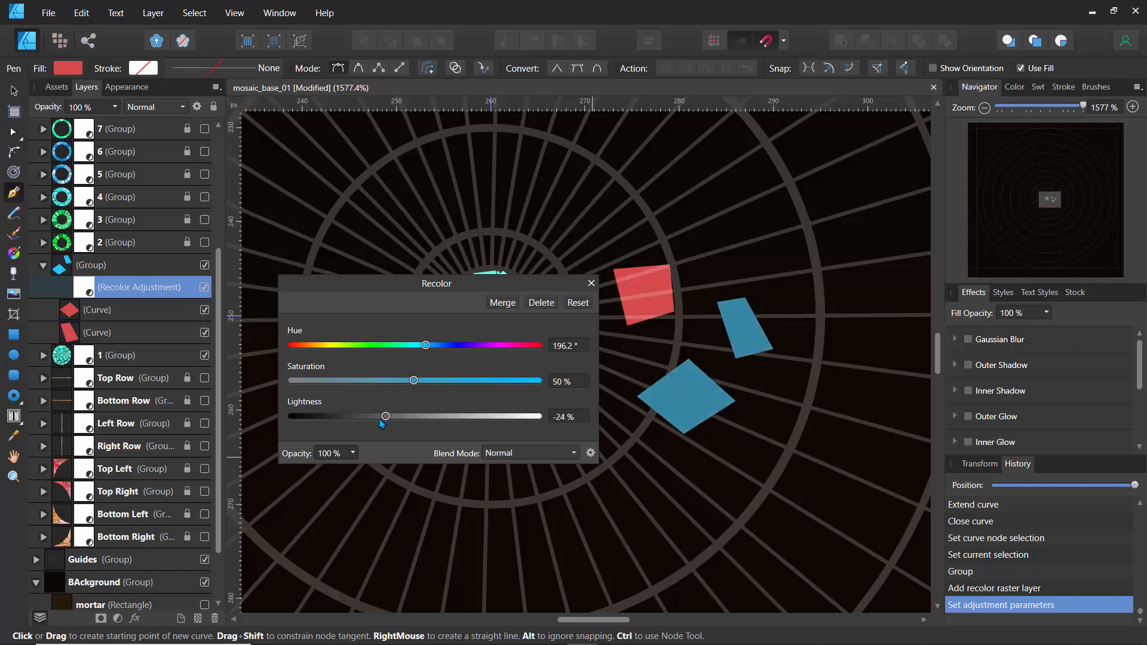
{"action": "left_click", "coordinate": [590, 283]}
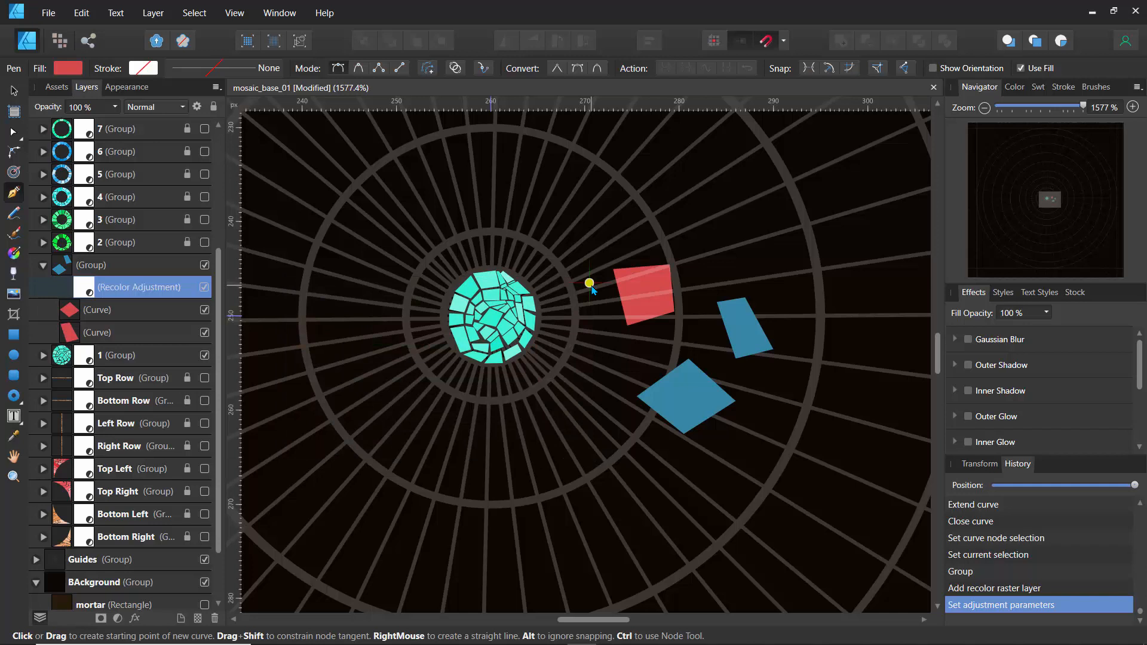
Step: Collapse and hide the recolored tile group, and hide the remaining red tile inside the background group
{"action": "left_click", "coordinate": [111, 311]}
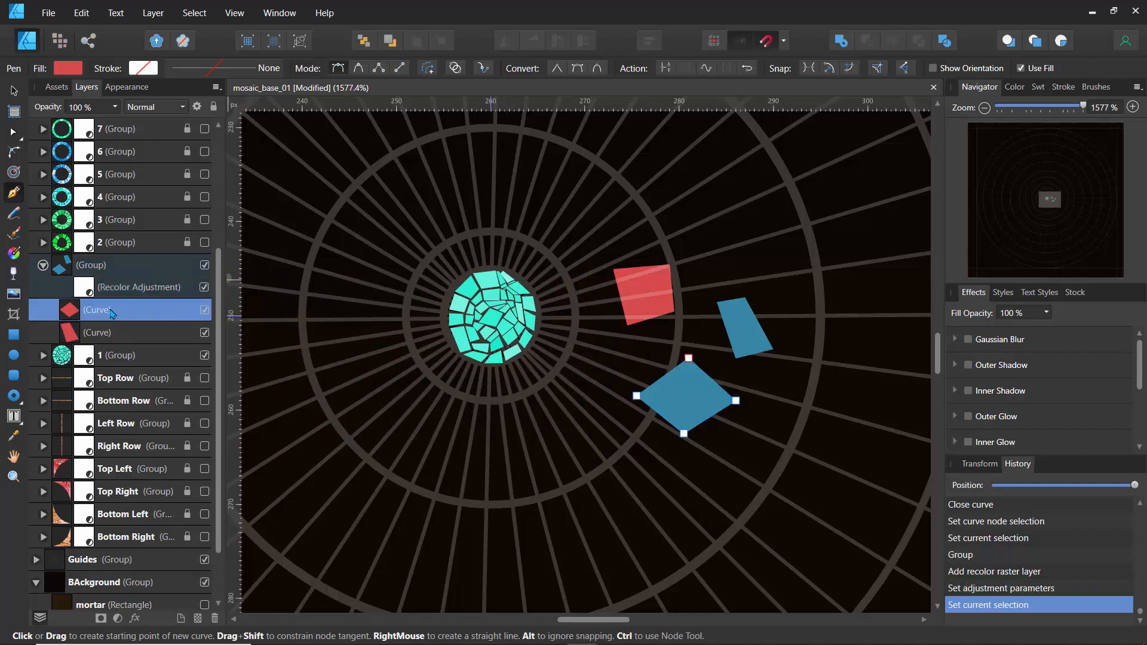
{"action": "left_click", "coordinate": [43, 265]}
{"action": "left_click", "coordinate": [119, 270]}
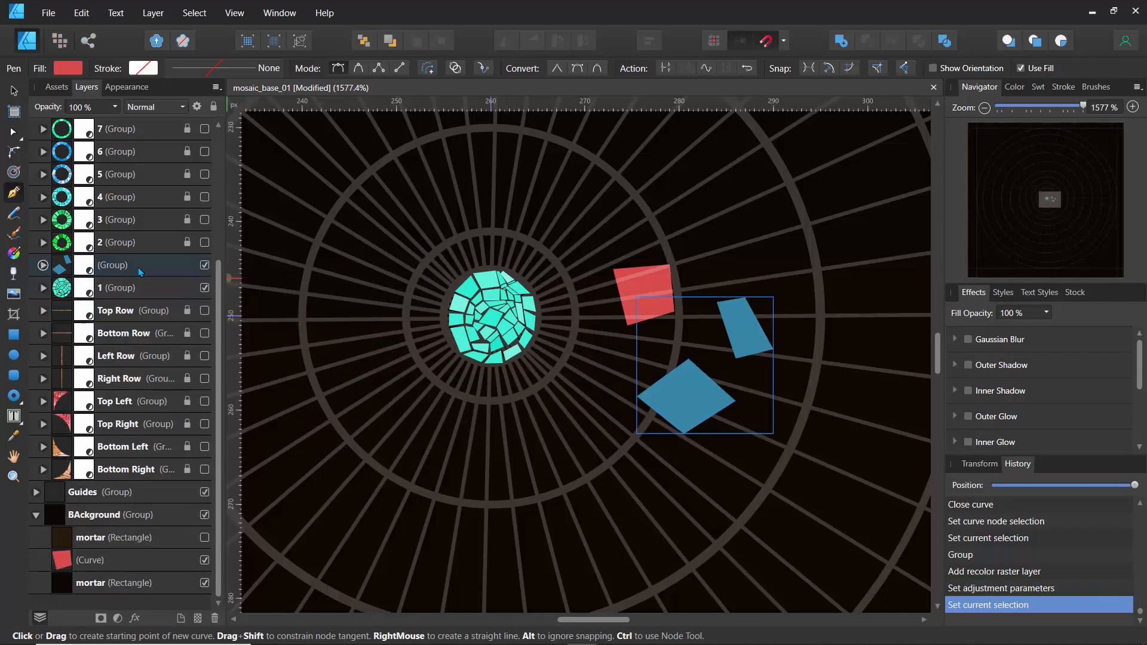
{"action": "left_click", "coordinate": [203, 266]}
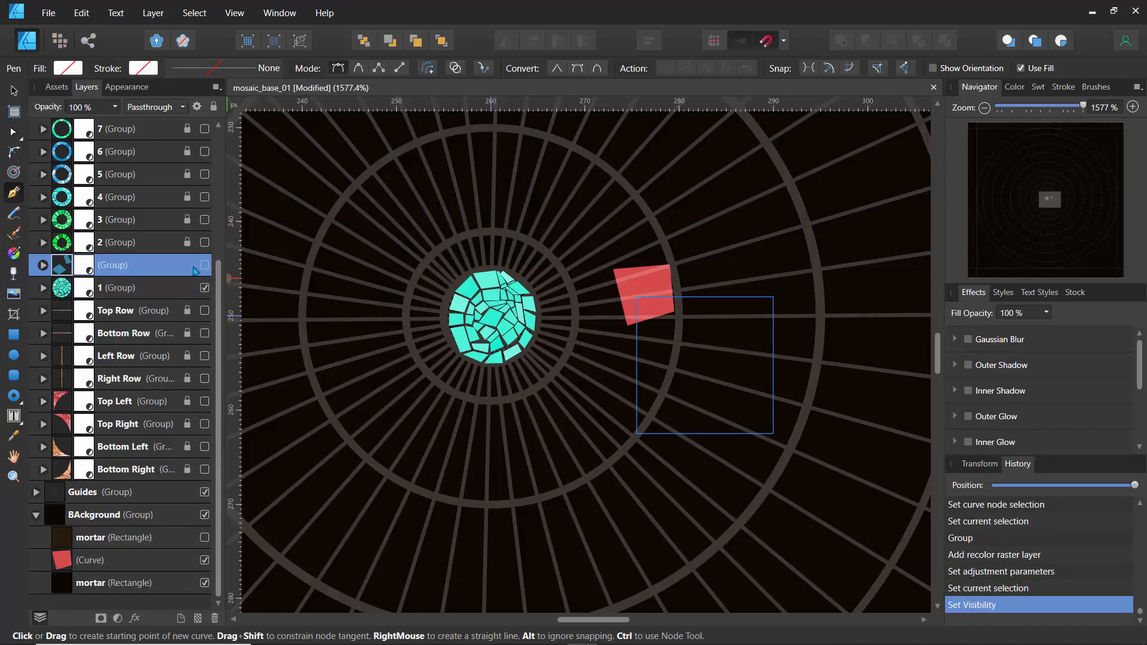
{"action": "left_click", "coordinate": [97, 562]}
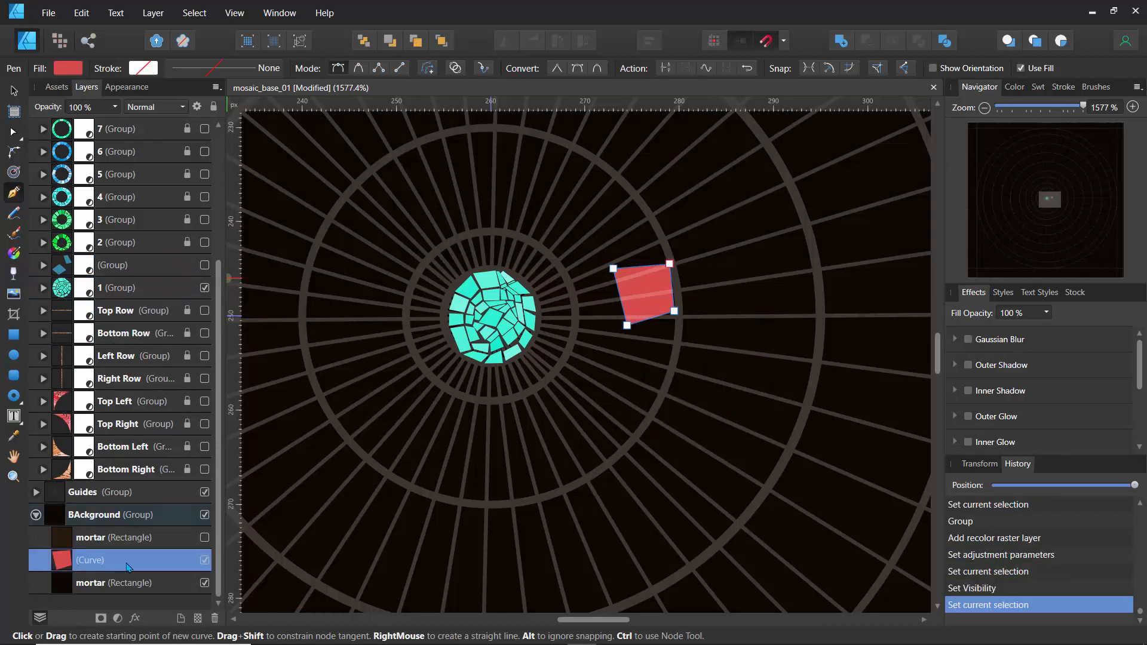
{"action": "left_click", "coordinate": [204, 560]}
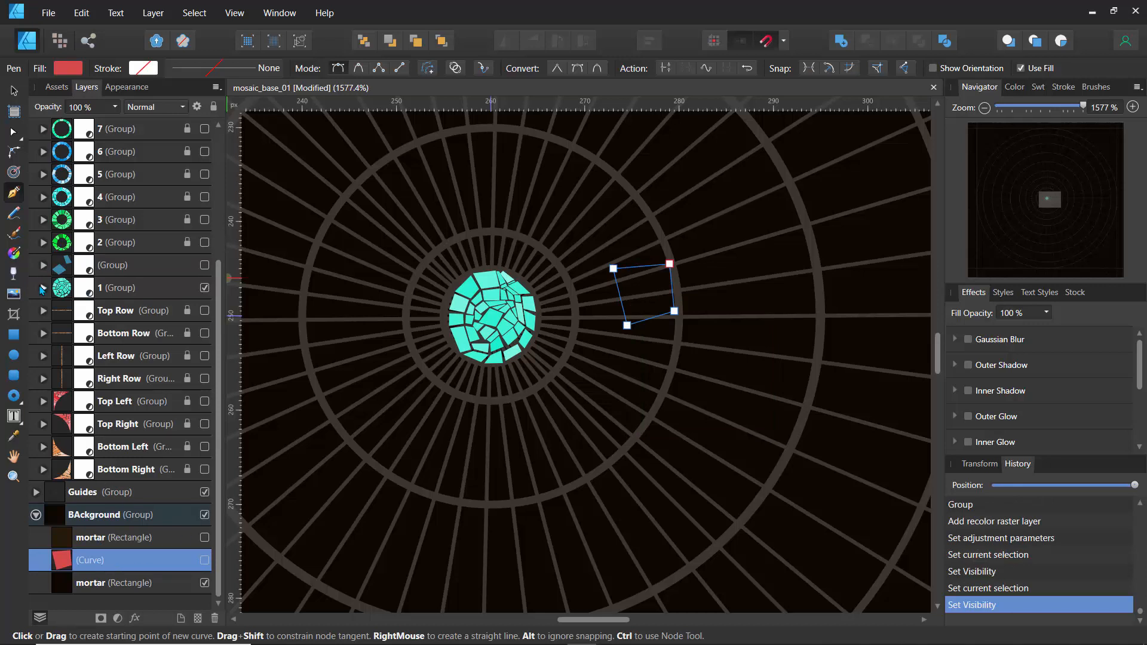
Step: Expand group 1 and switch its Recolor adjustment off and on again to compare the tiles' base shades with the recolored look
{"action": "left_click", "coordinate": [43, 288]}
{"action": "left_click", "coordinate": [204, 310]}
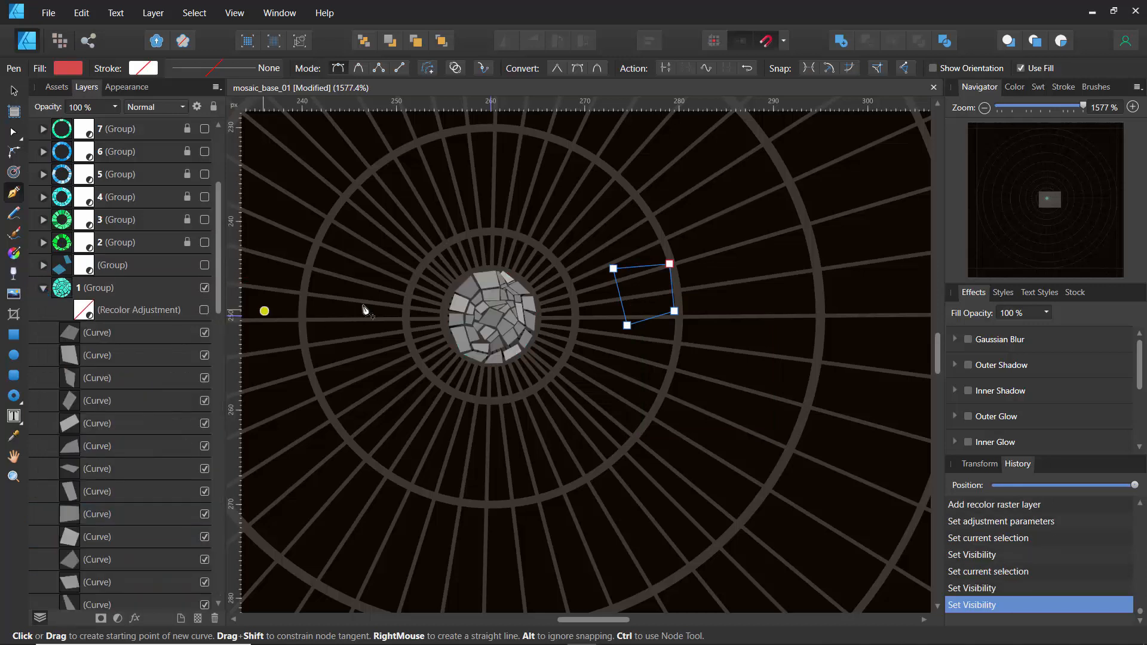
{"action": "scroll", "coordinate": [483, 308], "scroll_direction": "up", "scroll_amount": 6}
{"action": "scroll", "coordinate": [483, 308], "scroll_direction": "down", "scroll_amount": 2}
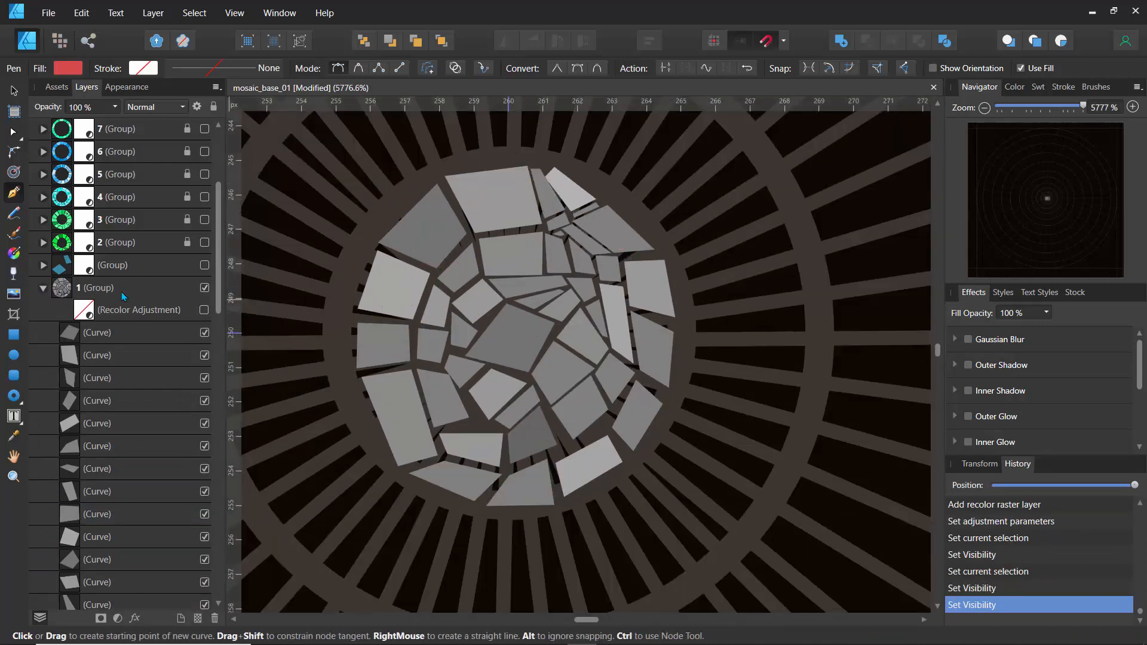
{"action": "left_click", "coordinate": [204, 310]}
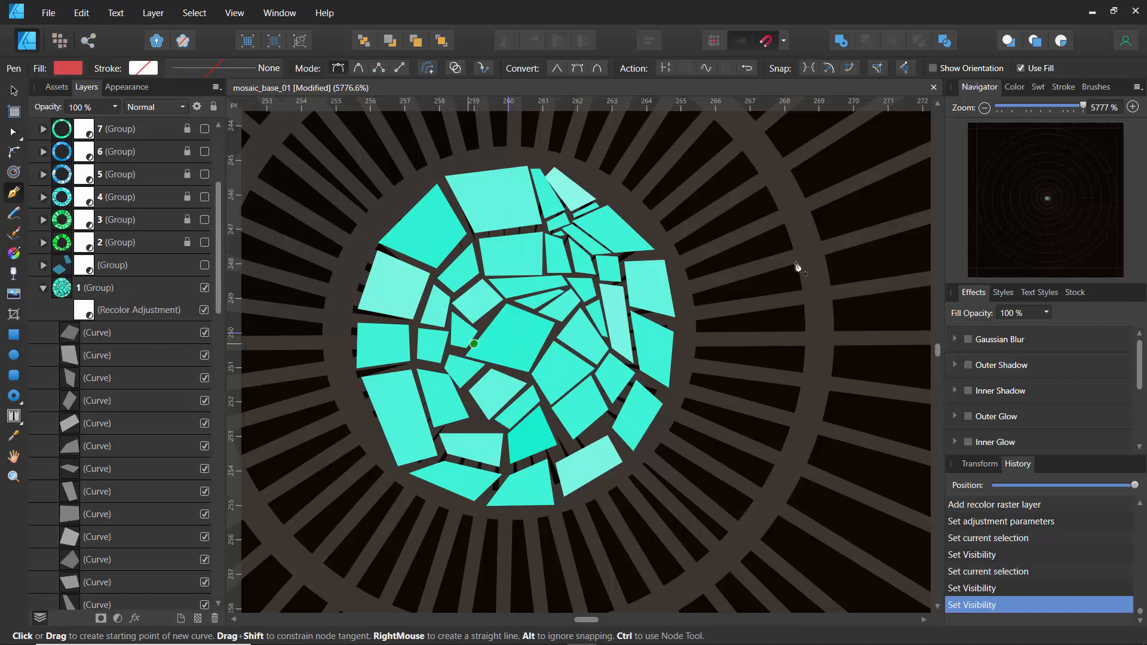
Step: Switch the color controls from the wheel to sliders and choose the Grayscale color model
{"action": "left_click", "coordinate": [1015, 89]}
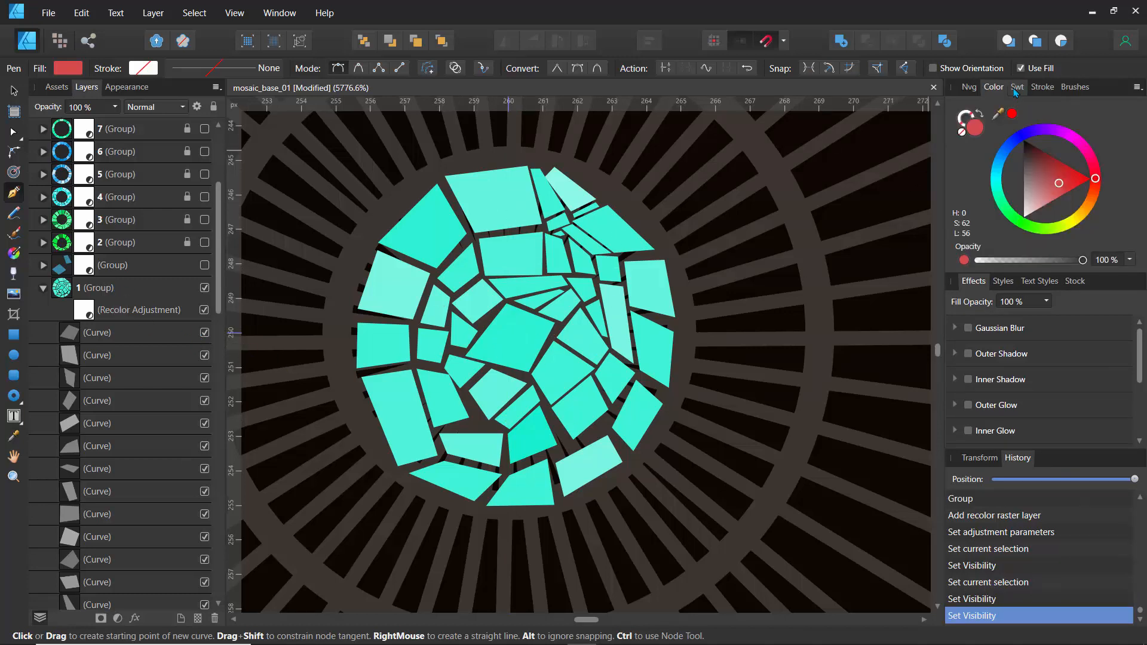
{"action": "left_click", "coordinate": [1138, 88]}
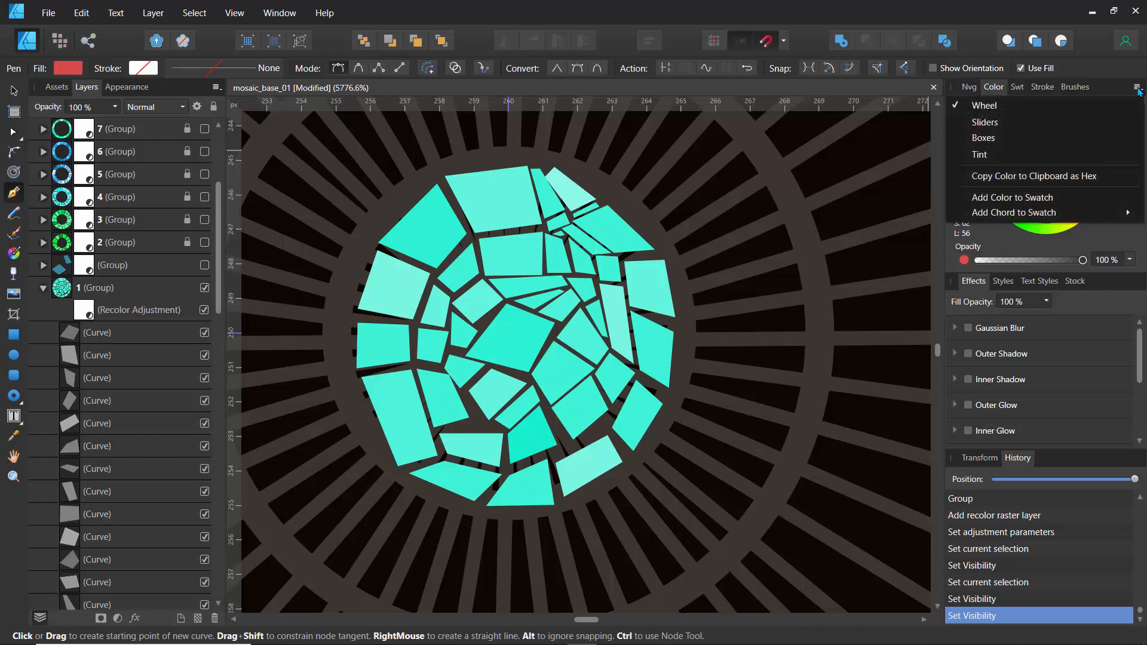
{"action": "left_click", "coordinate": [1103, 245]}
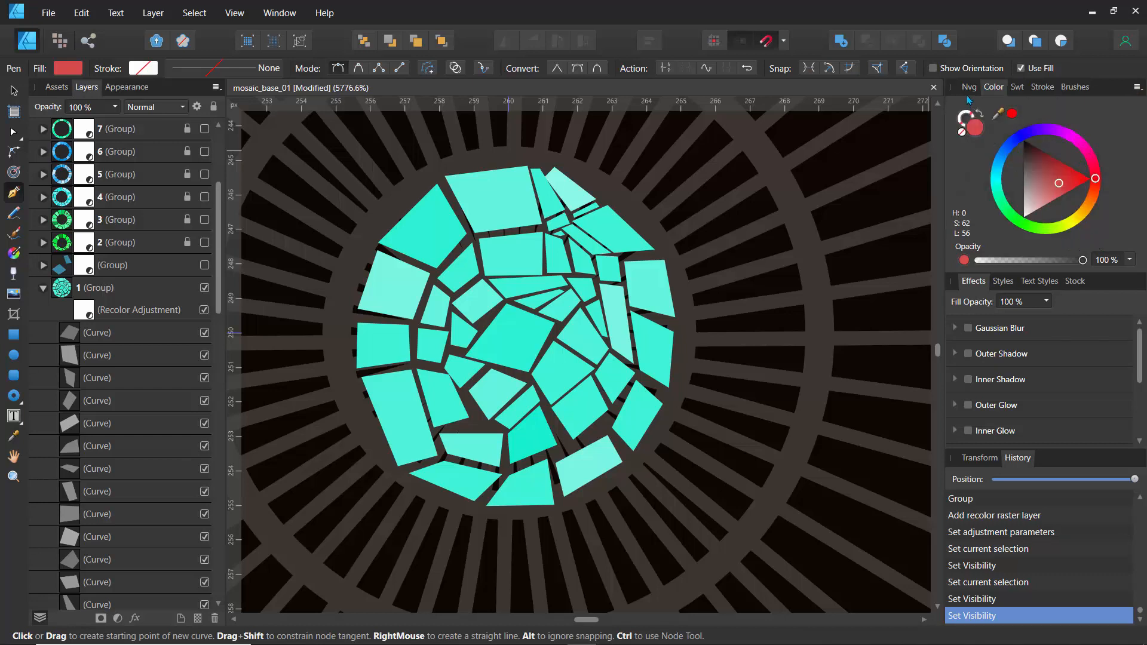
{"action": "left_click", "coordinate": [1136, 90]}
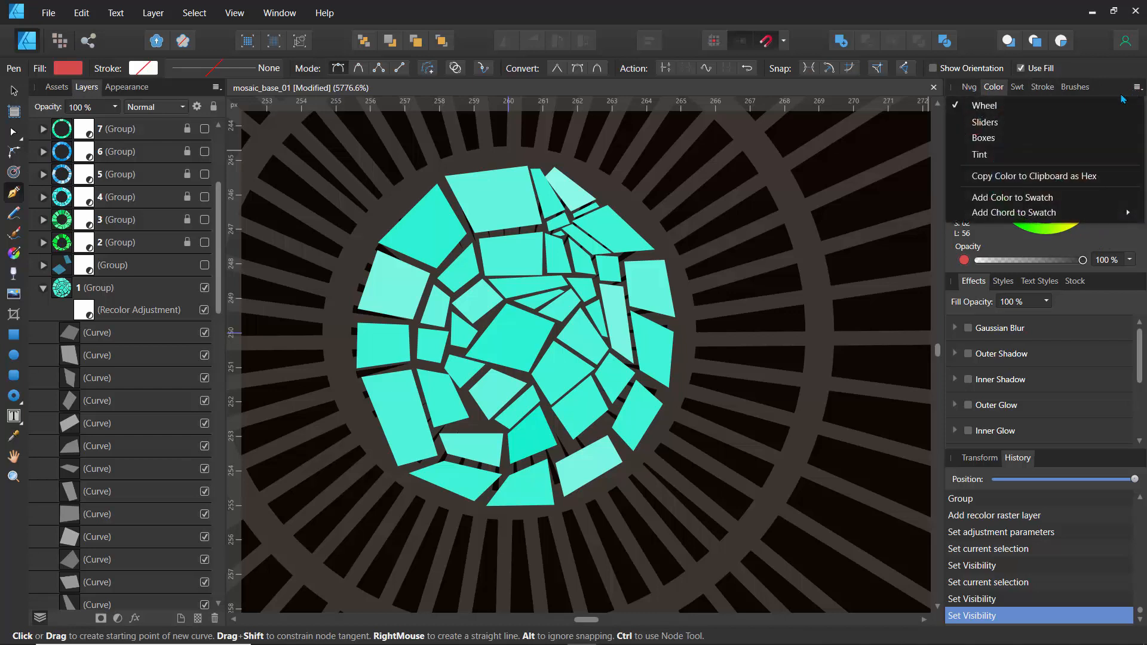
{"action": "left_click", "coordinate": [1004, 123]}
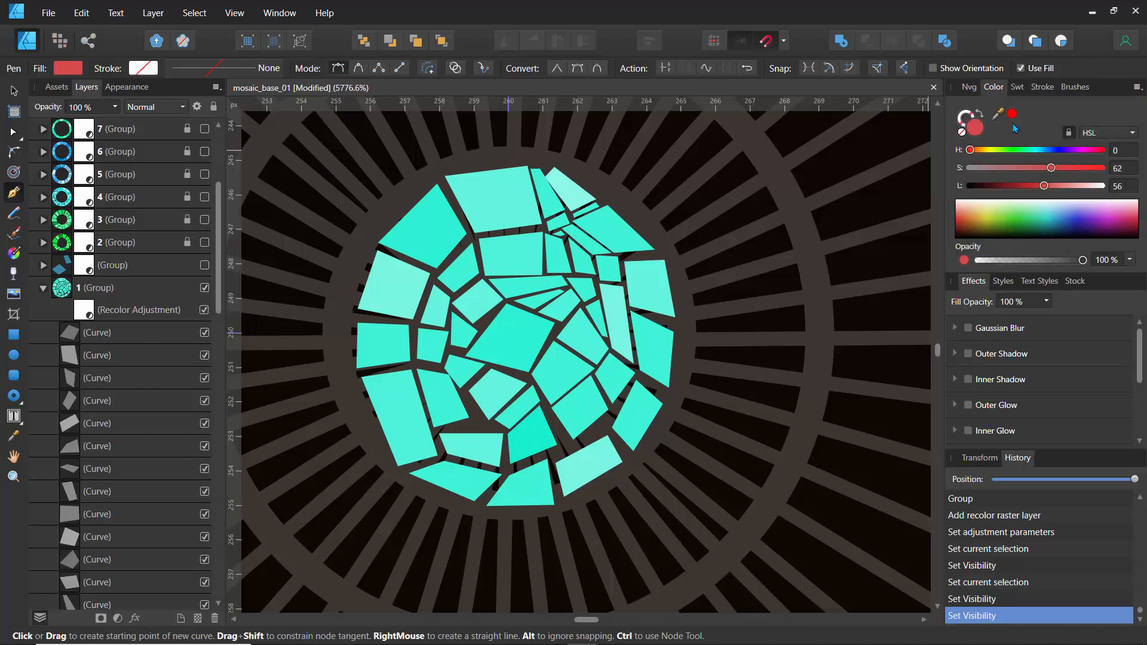
{"action": "left_click", "coordinate": [1101, 134]}
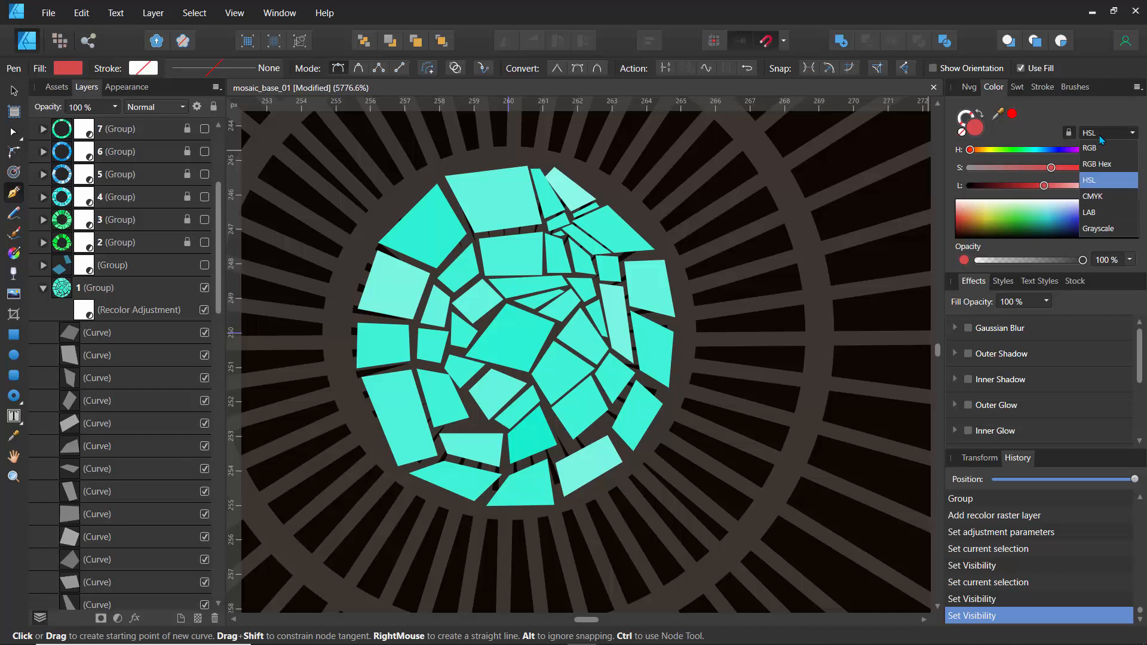
{"action": "left_click", "coordinate": [1090, 228]}
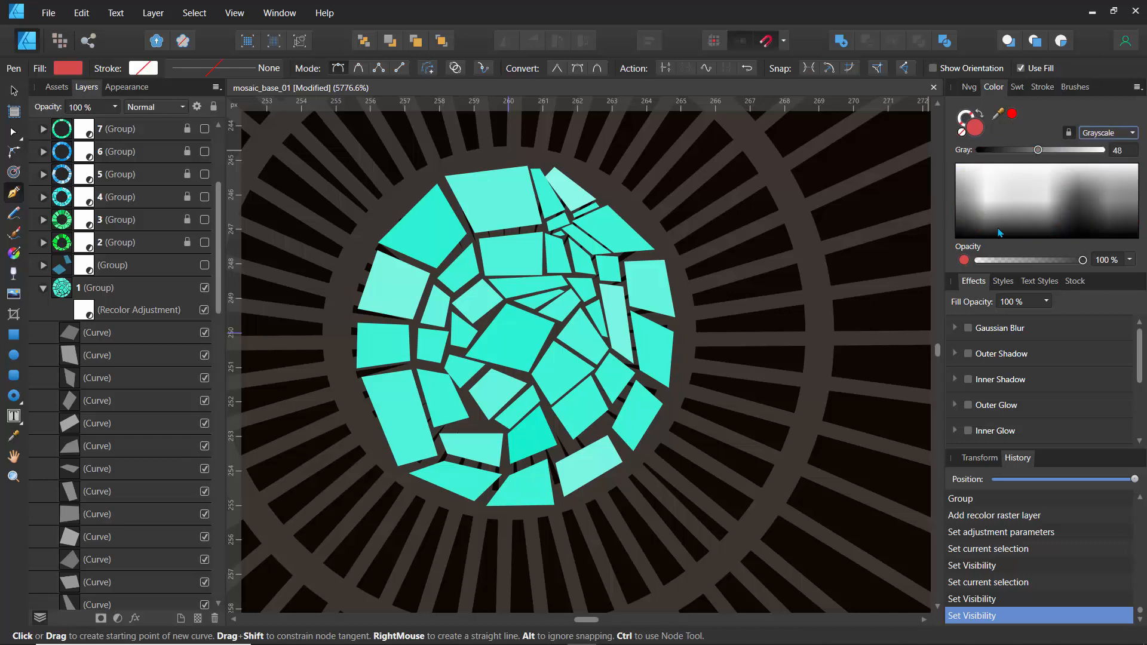
Step: Change the hidden red tile's fill to a gray value of 51
{"action": "mouse_move", "coordinate": [1037, 151]}
{"action": "left_mouse_down"}
{"action": "mouse_move", "coordinate": [1063, 154]}
{"action": "mouse_move", "coordinate": [1007, 154]}
{"action": "mouse_move", "coordinate": [1044, 157]}
{"action": "left_mouse_up"}
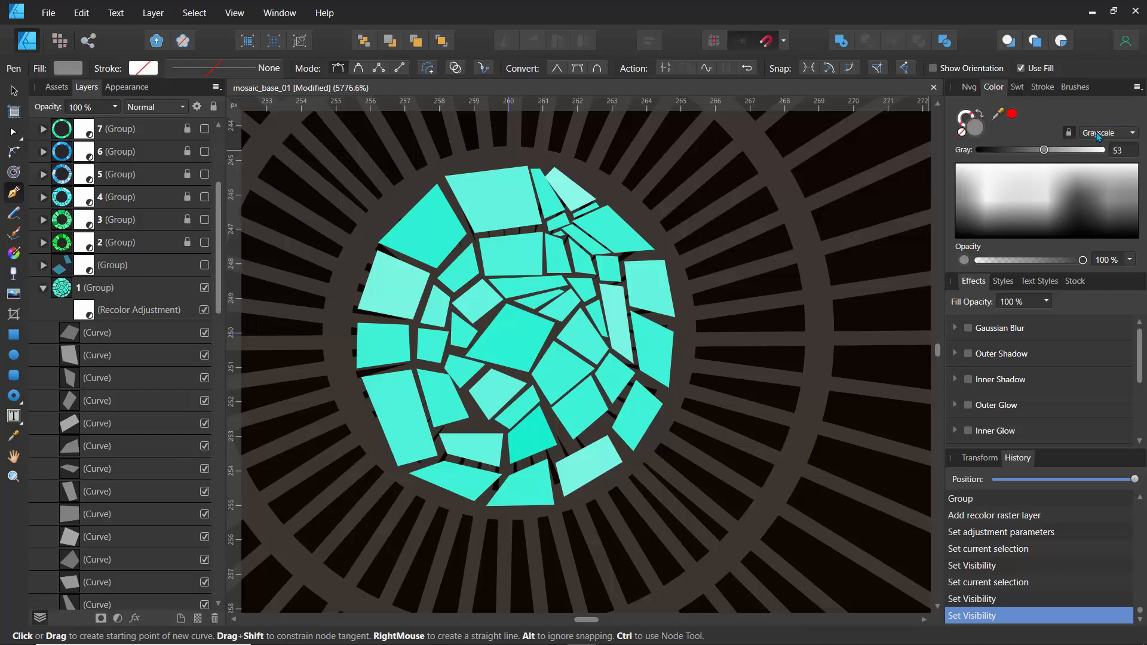
{"action": "left_click", "coordinate": [1098, 134]}
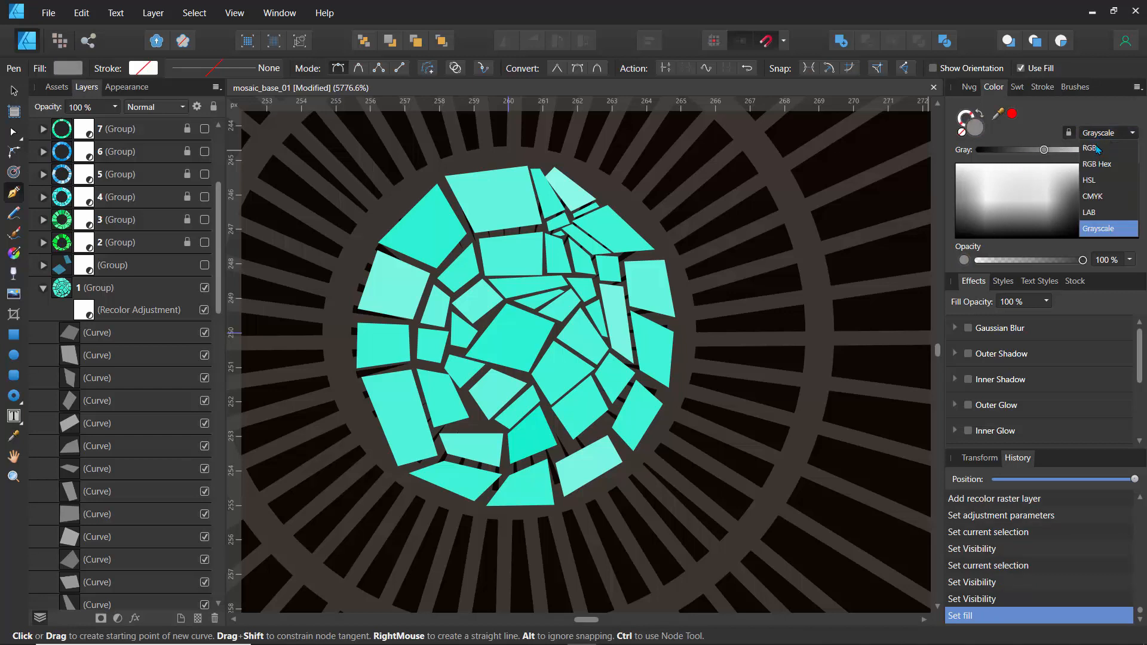
{"action": "left_click", "coordinate": [1039, 120]}
{"action": "left_click", "coordinate": [970, 89]}
{"action": "left_click", "coordinate": [1009, 91]}
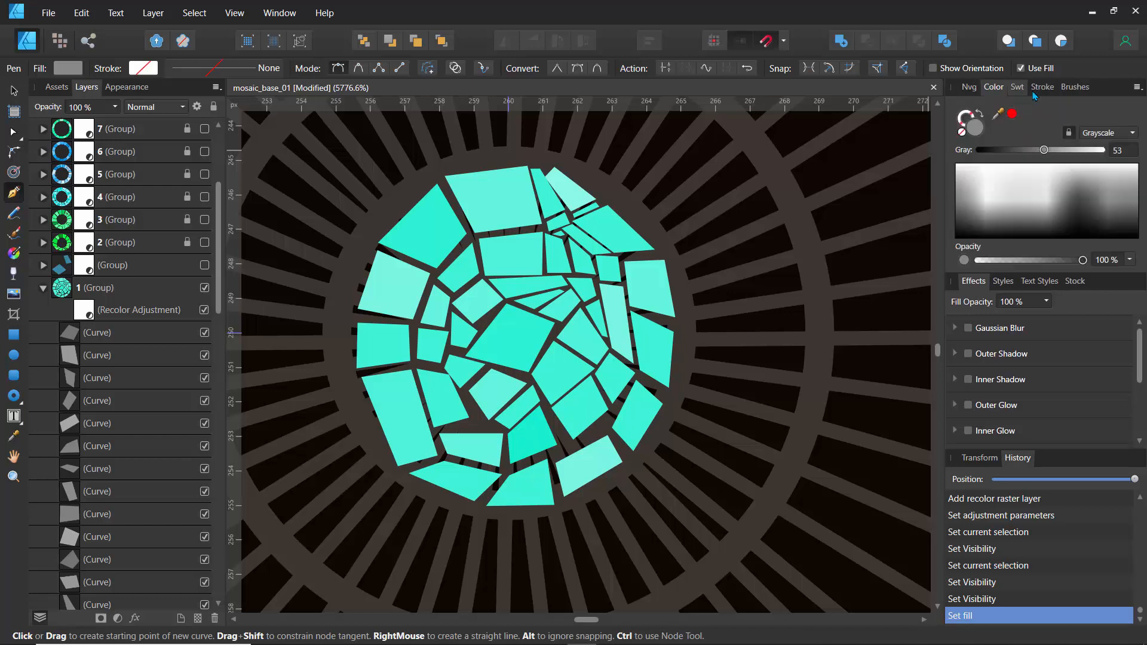
{"action": "left_click", "coordinate": [1036, 95]}
{"action": "left_click", "coordinate": [1021, 89]}
{"action": "mouse_move", "coordinate": [1043, 152]}
{"action": "left_mouse_down"}
{"action": "mouse_move", "coordinate": [1070, 154]}
{"action": "mouse_move", "coordinate": [1042, 157]}
{"action": "left_mouse_up"}
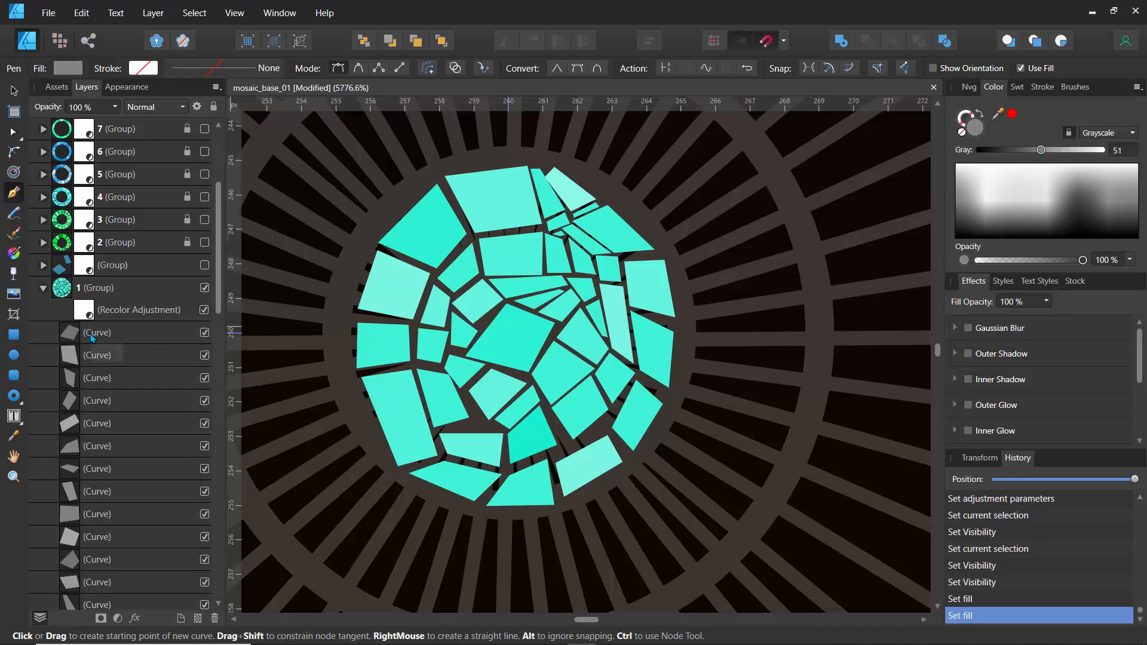
Step: Select two outer tiles of group 1 in turn to check the gray values of their fills
{"action": "scroll", "coordinate": [95, 347], "scroll_direction": "down", "scroll_amount": 5}
{"action": "left_click", "coordinate": [77, 250]}
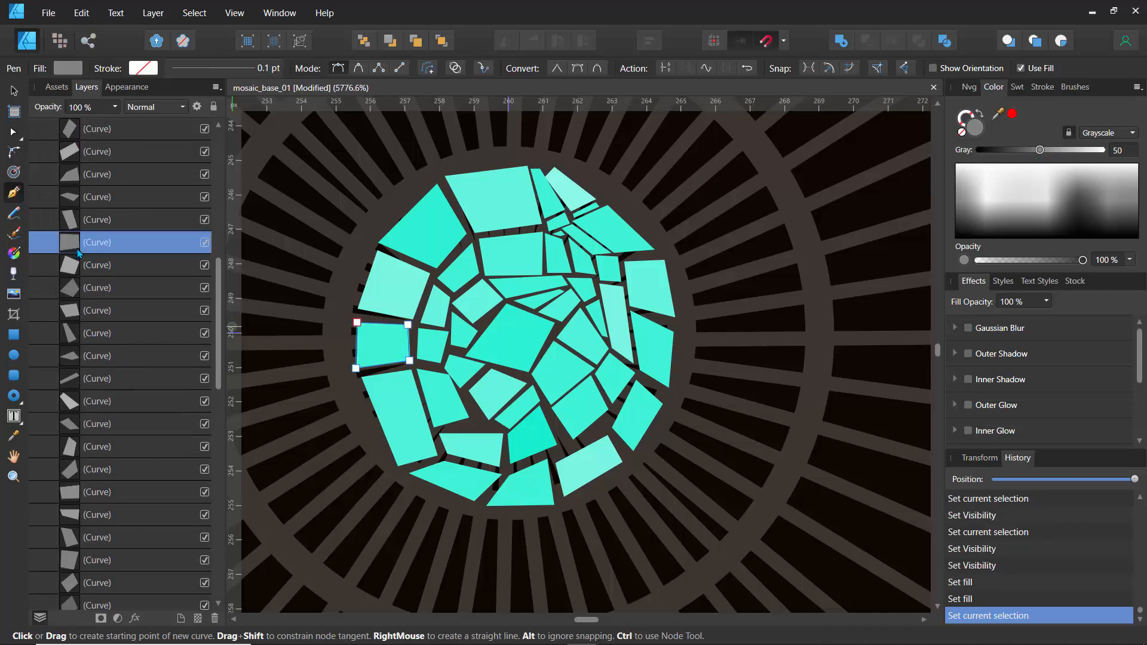
{"action": "left_click", "coordinate": [103, 289]}
{"action": "scroll", "coordinate": [102, 229], "scroll_direction": "up", "scroll_amount": 4}
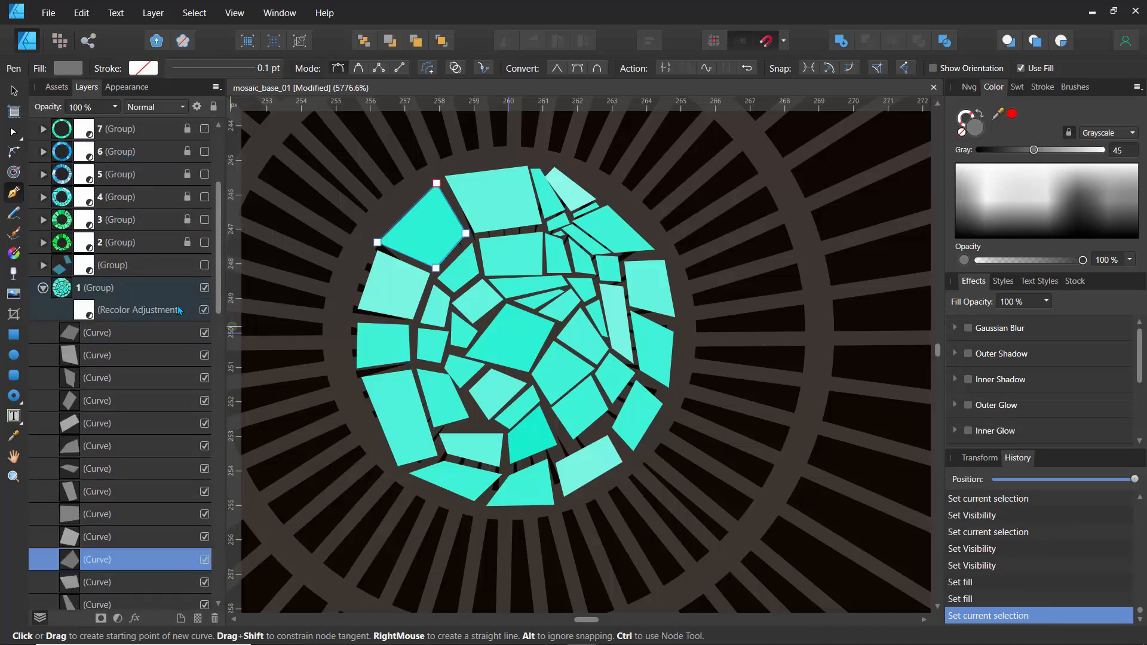
Step: Turn off group 1's Recolor adjustment and select several of its tiles one after another to compare their gray fill values
{"action": "left_click", "coordinate": [204, 310]}
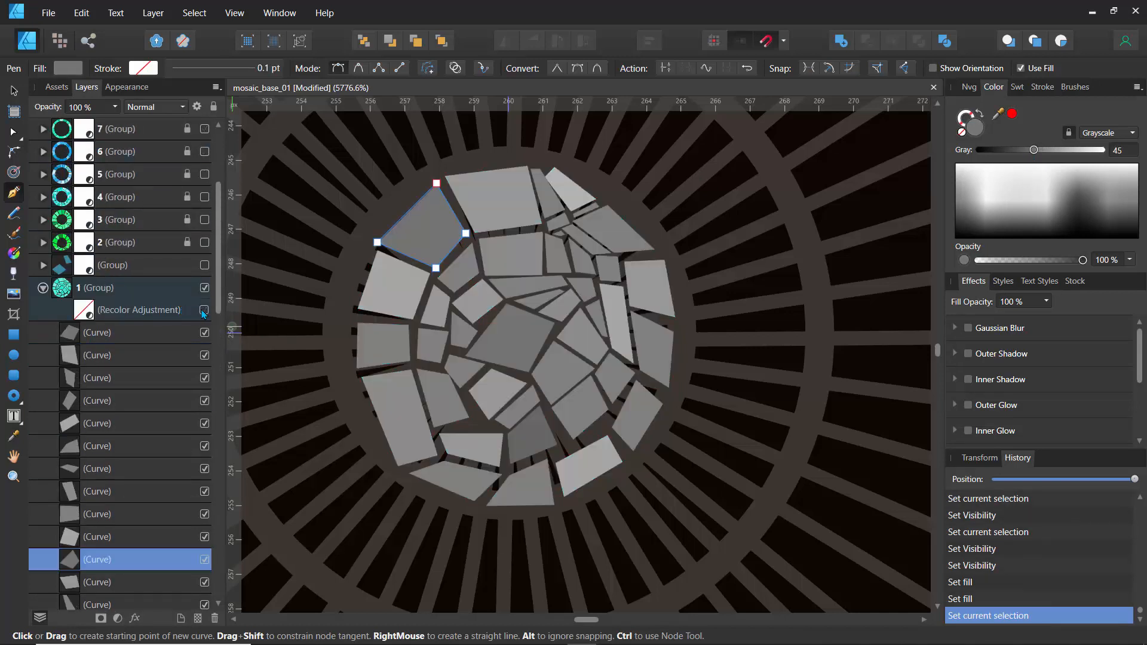
{"action": "left_click", "coordinate": [103, 386]}
{"action": "left_click", "coordinate": [99, 429]}
{"action": "left_click", "coordinate": [99, 398]}
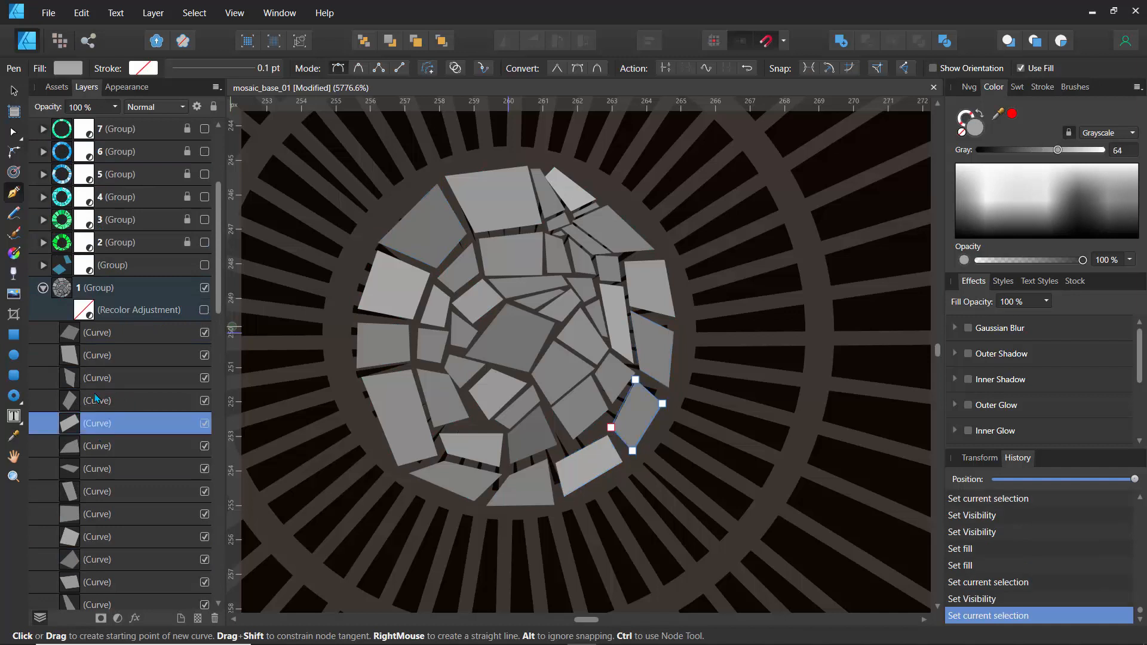
{"action": "left_click", "coordinate": [97, 352]}
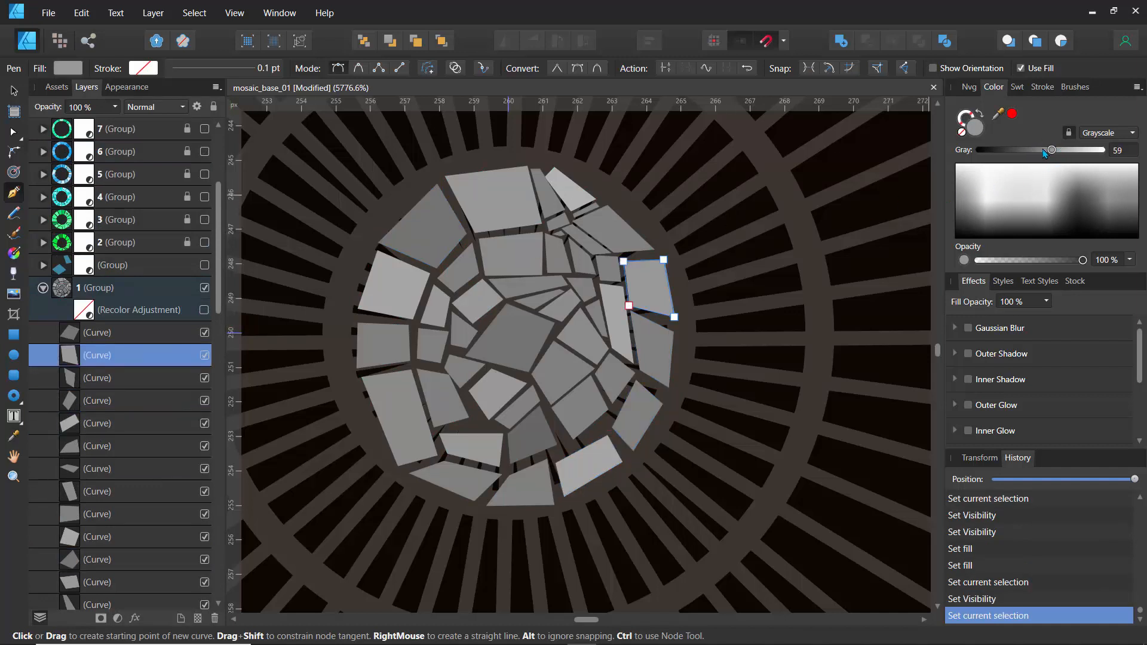
{"action": "left_click", "coordinate": [102, 333]}
{"action": "left_click", "coordinate": [106, 359]}
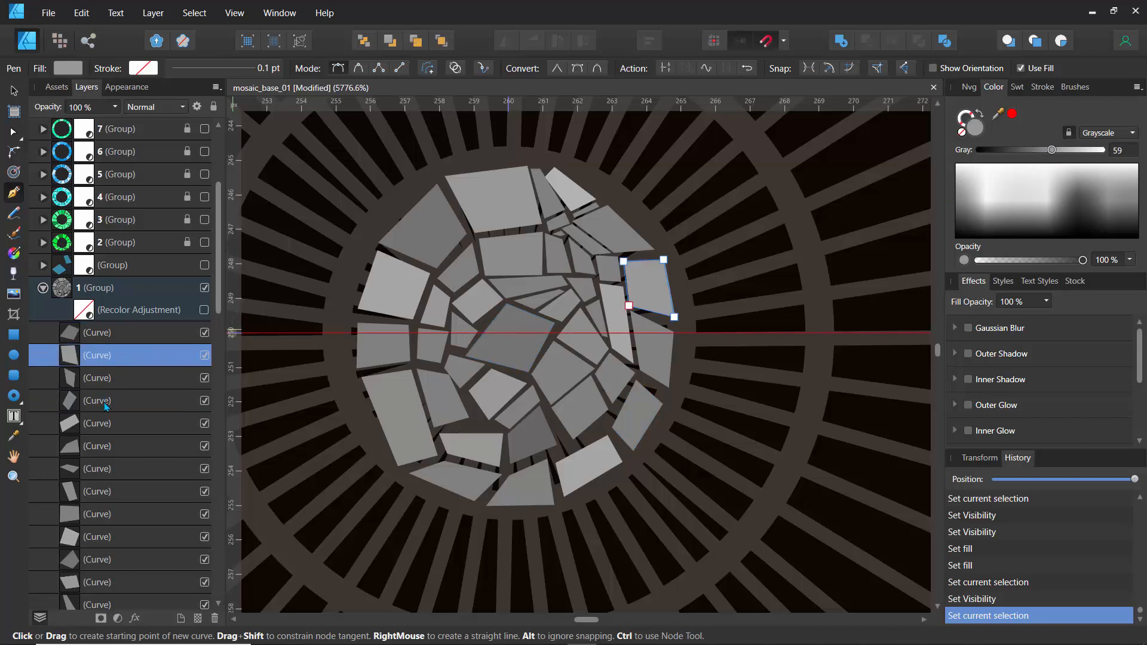
{"action": "left_click", "coordinate": [106, 406]}
{"action": "left_click", "coordinate": [104, 446]}
{"action": "left_click", "coordinate": [99, 474]}
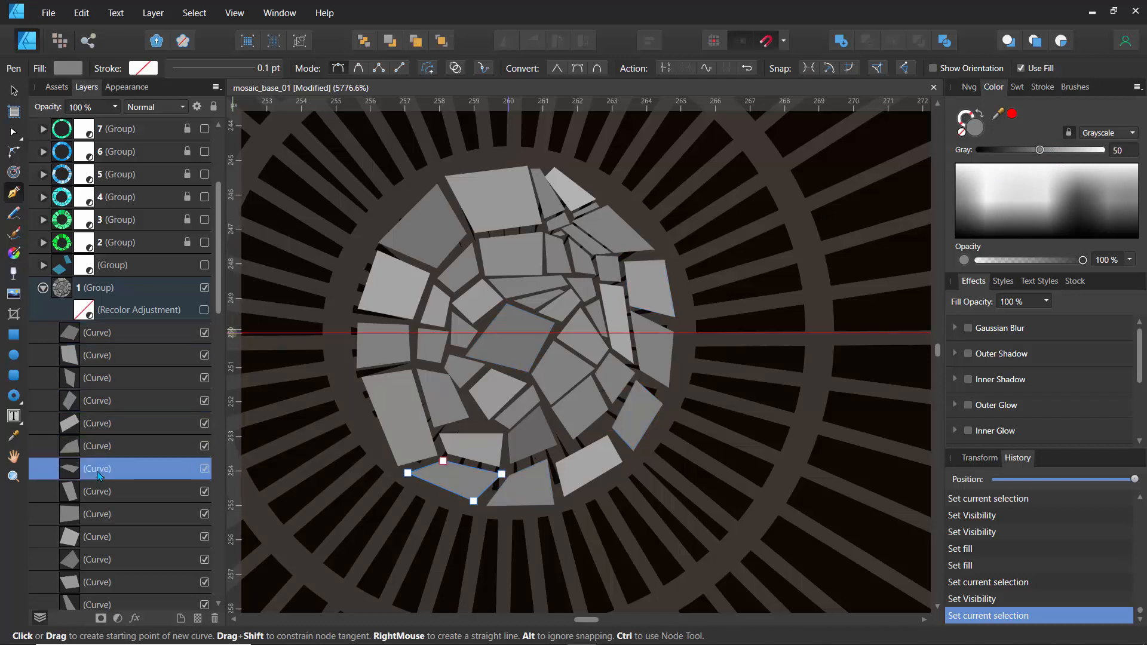
Step: Select more tiles of group 1, including the central, upper and outer ones, to compare the gray values of their fills
{"action": "left_click", "coordinate": [92, 405]}
{"action": "left_click", "coordinate": [100, 358]}
{"action": "left_click", "coordinate": [102, 335]}
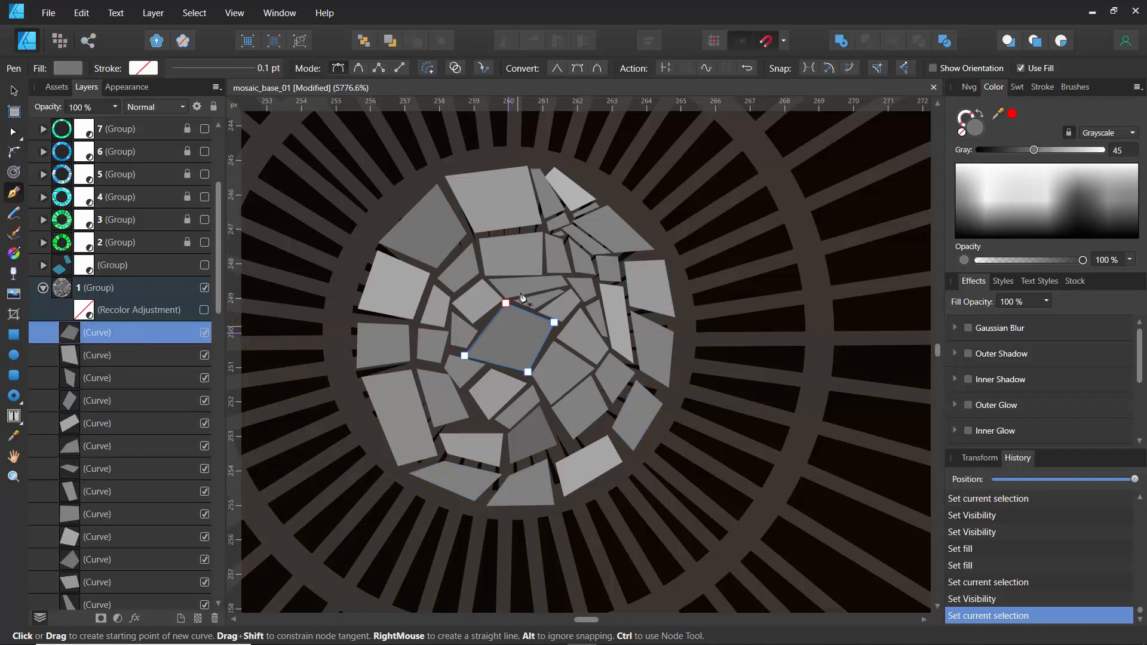
{"action": "left_click", "coordinate": [14, 90]}
{"action": "left_click", "coordinate": [461, 218]}
{"action": "left_click", "coordinate": [430, 232]}
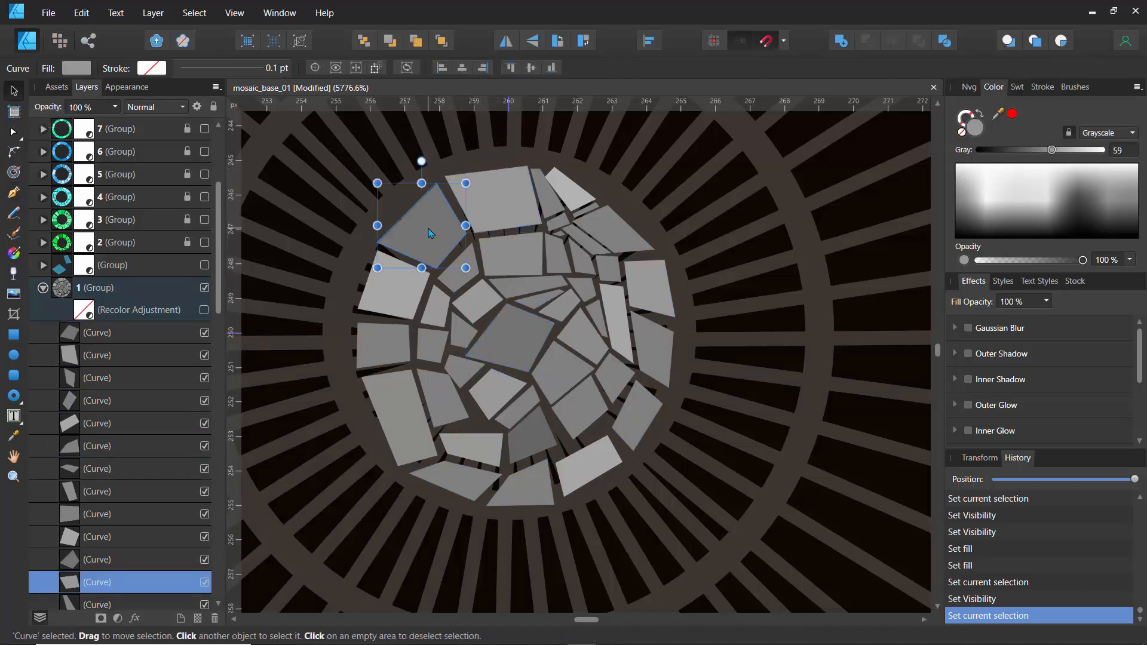
{"action": "left_click", "coordinate": [514, 263]}
{"action": "left_click", "coordinate": [530, 299]}
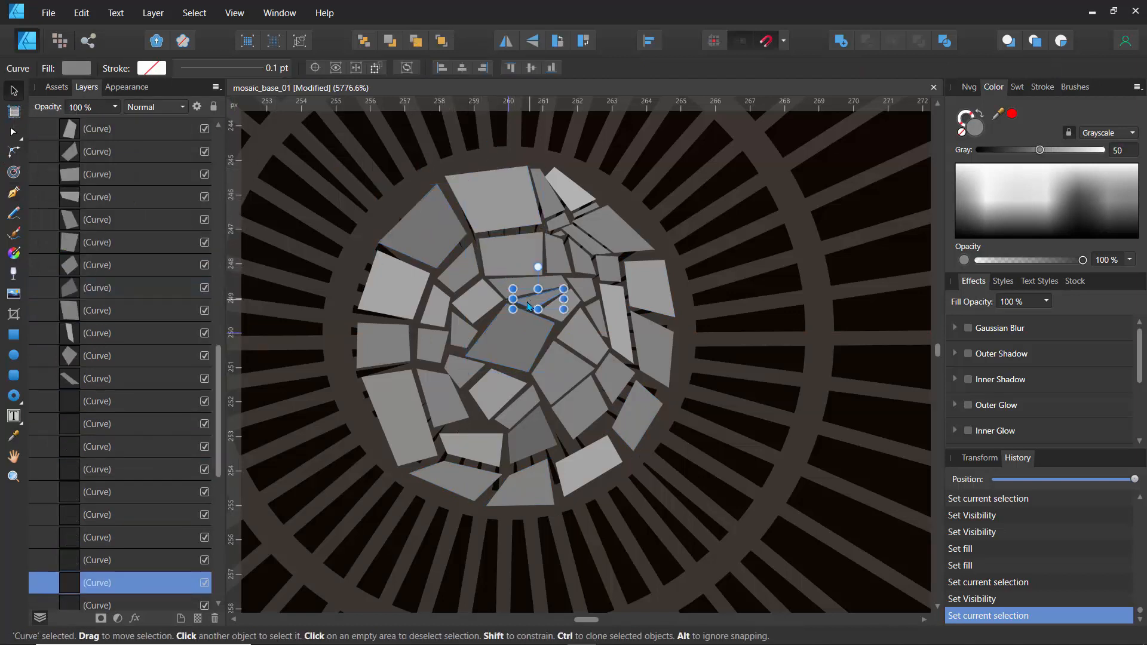
{"action": "left_click", "coordinate": [504, 346]}
{"action": "left_click", "coordinate": [528, 397]}
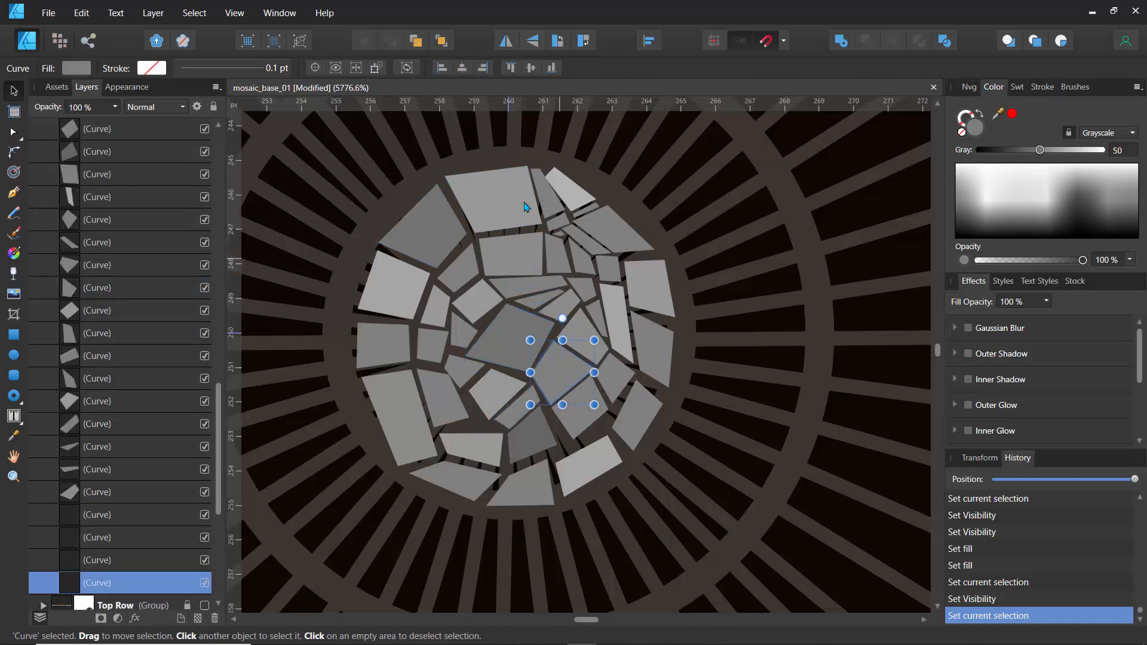
{"action": "left_click", "coordinate": [486, 200]}
{"action": "left_click", "coordinate": [616, 230]}
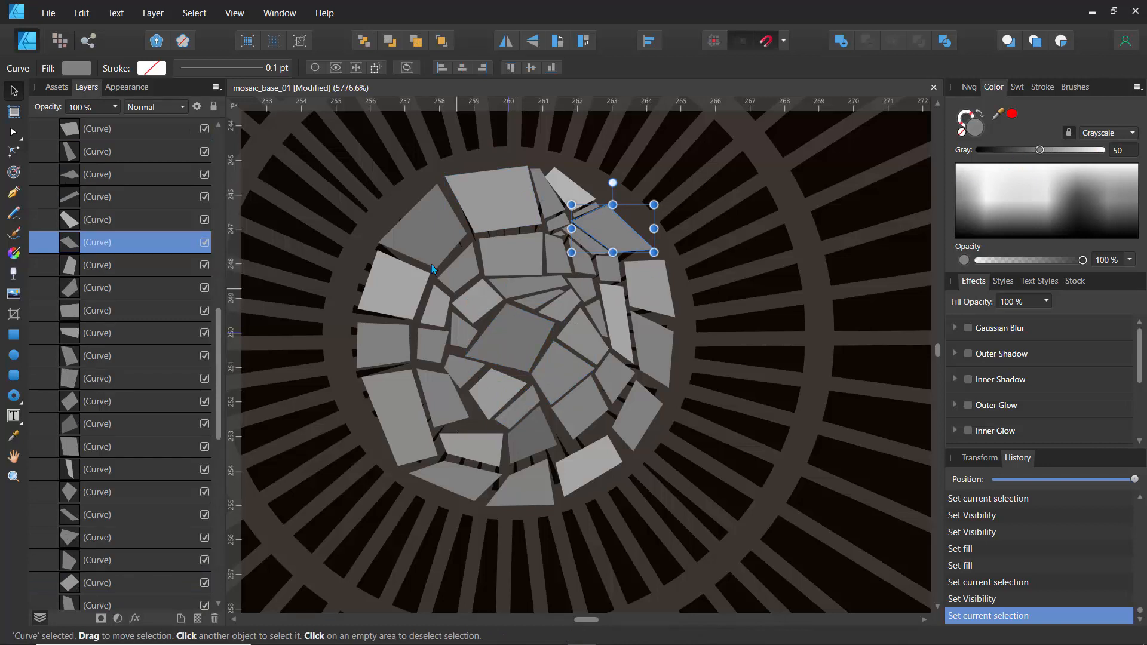
{"action": "left_click", "coordinate": [425, 245]}
{"action": "left_click", "coordinate": [489, 200]}
Step: Turn group 1's Recolor Adjustment back on, collapse the group and make group 2 visible
{"action": "scroll", "coordinate": [93, 206], "scroll_direction": "up", "scroll_amount": 5}
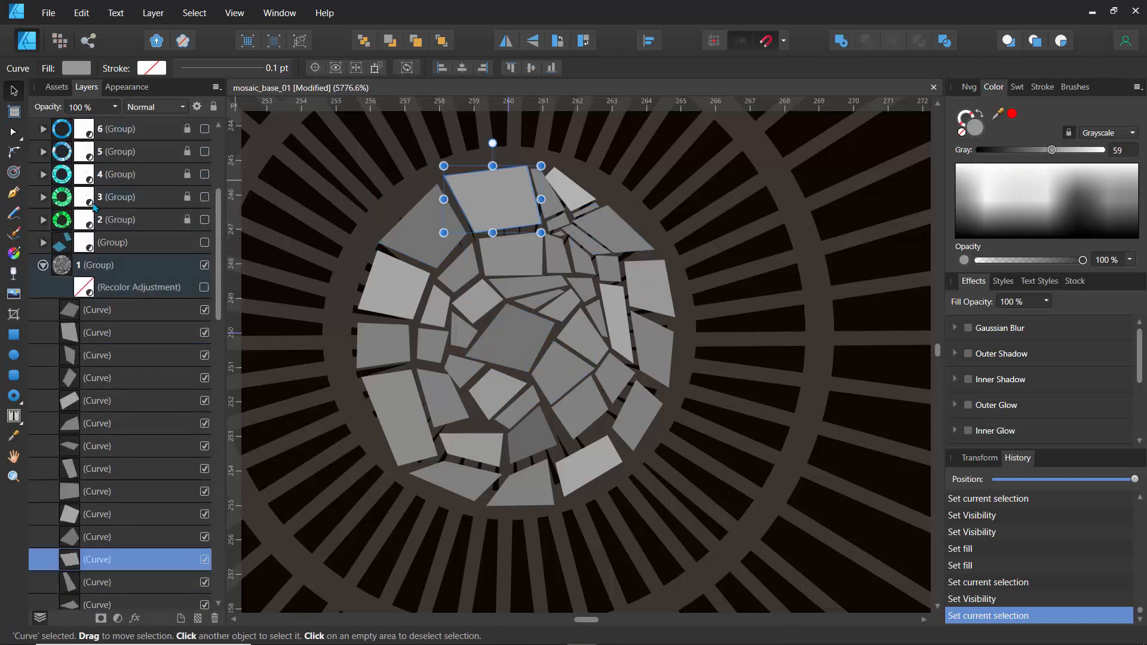
{"action": "left_click", "coordinate": [204, 287]}
{"action": "left_click", "coordinate": [43, 267]}
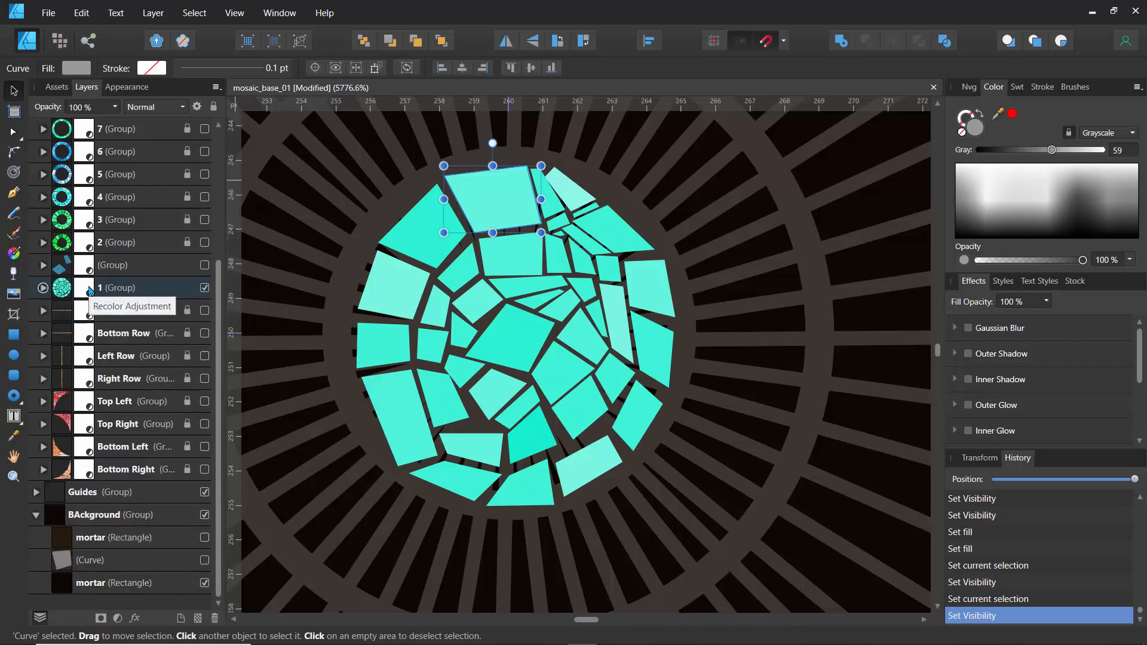
{"action": "left_click", "coordinate": [204, 242]}
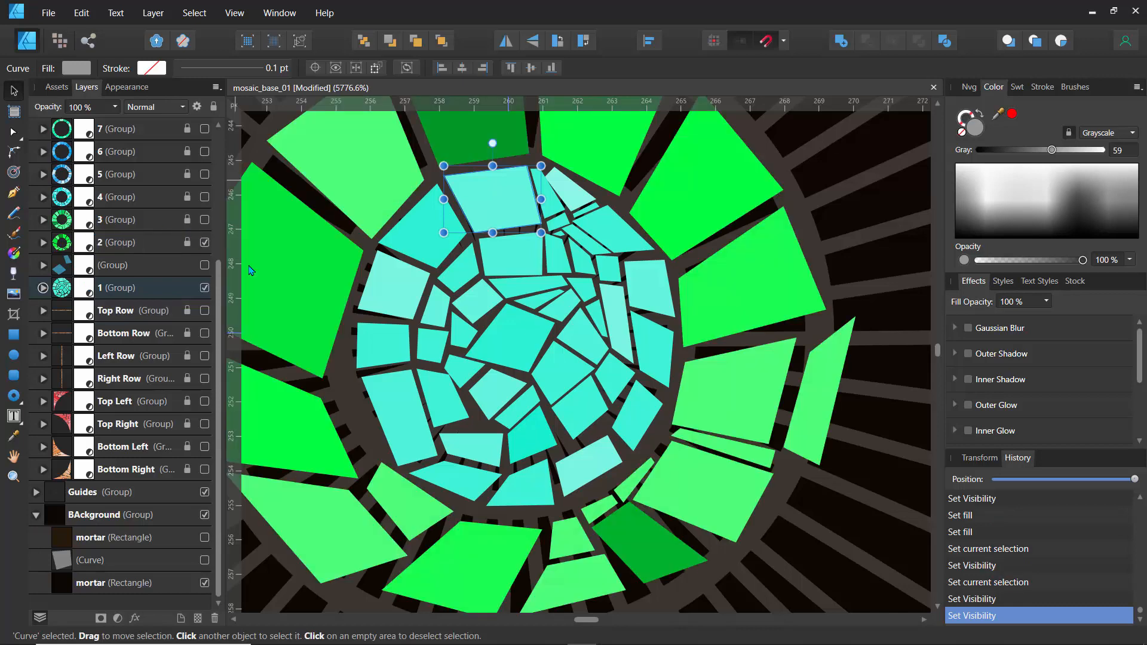
{"action": "scroll", "coordinate": [251, 270], "scroll_direction": "down", "scroll_amount": 3}
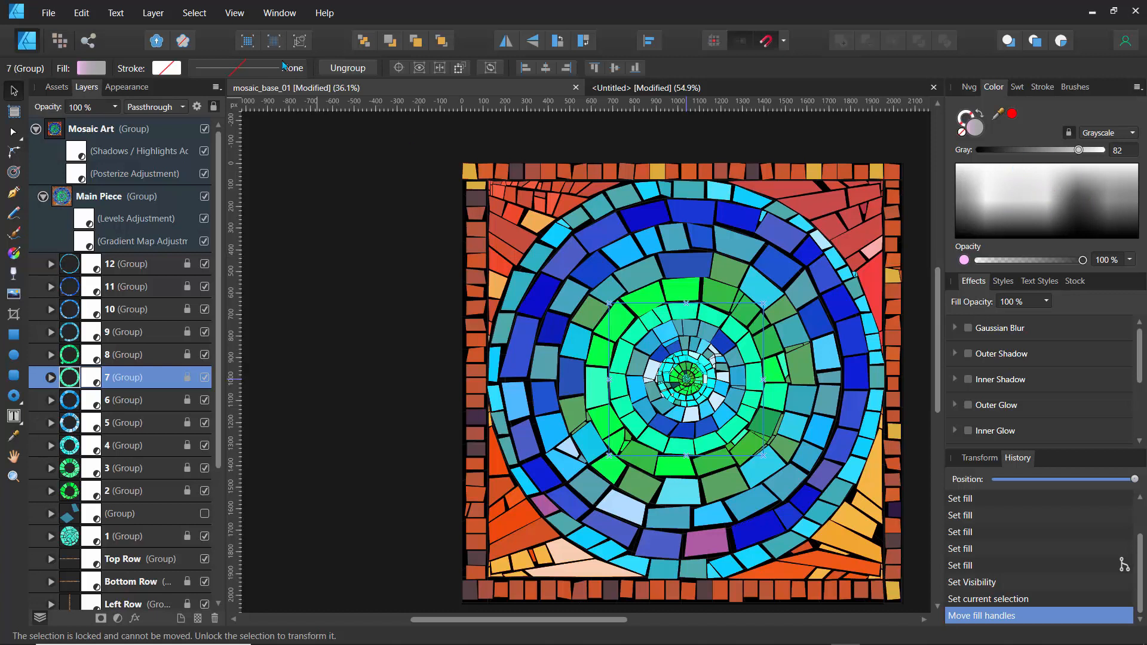
Step: Open group 7's fill swatches and look through the Colors and Gradients palettes before returning to Grays
{"action": "left_click", "coordinate": [91, 69]}
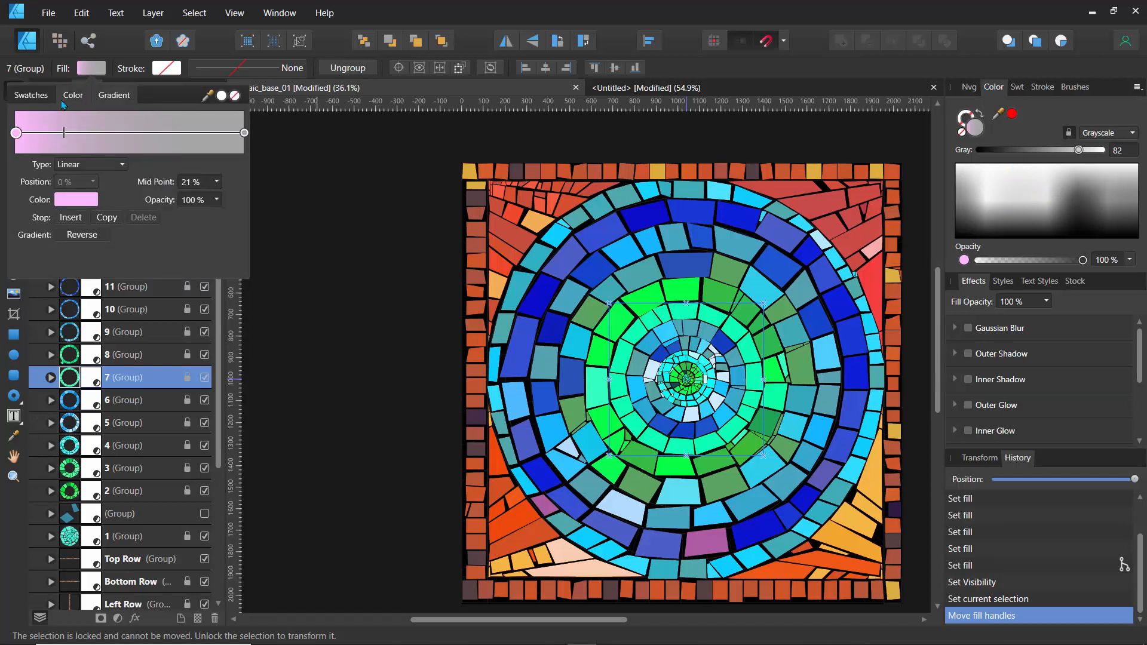
{"action": "left_click", "coordinate": [31, 95]}
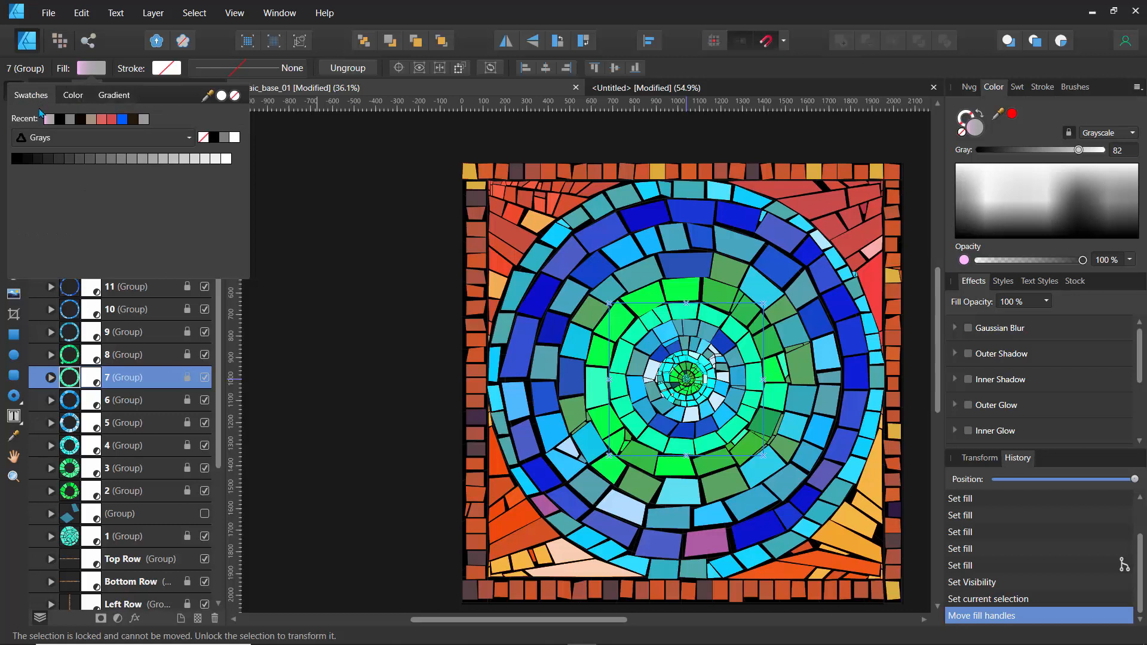
{"action": "left_click", "coordinate": [67, 140]}
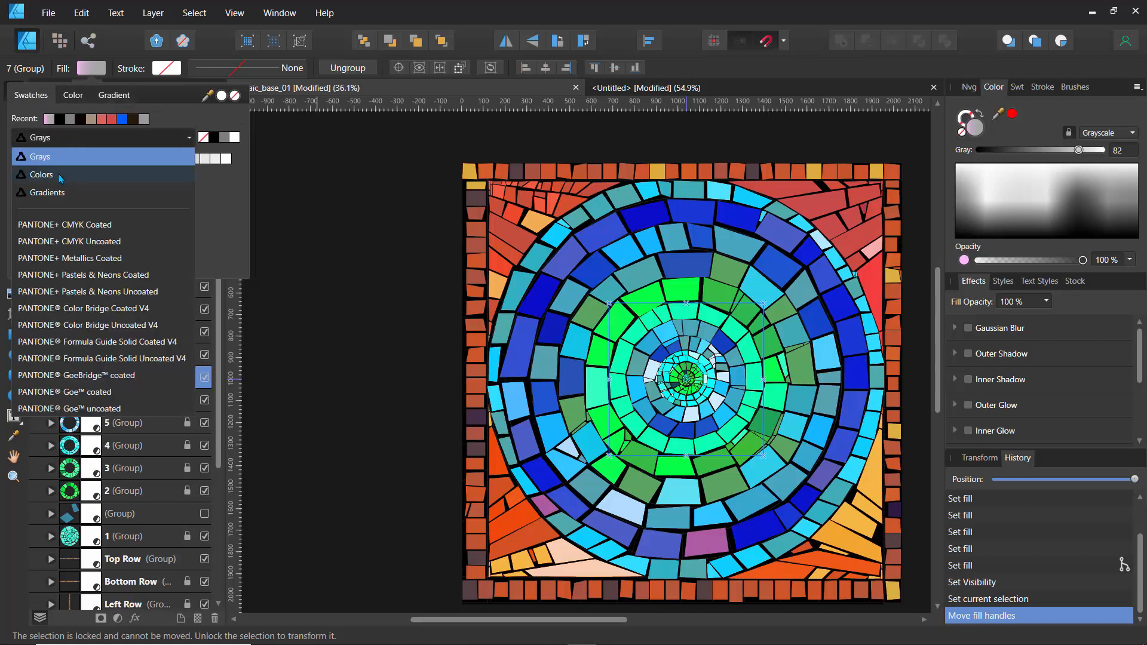
{"action": "left_click", "coordinate": [61, 175]}
{"action": "left_click", "coordinate": [58, 137]}
{"action": "left_click", "coordinate": [56, 192]}
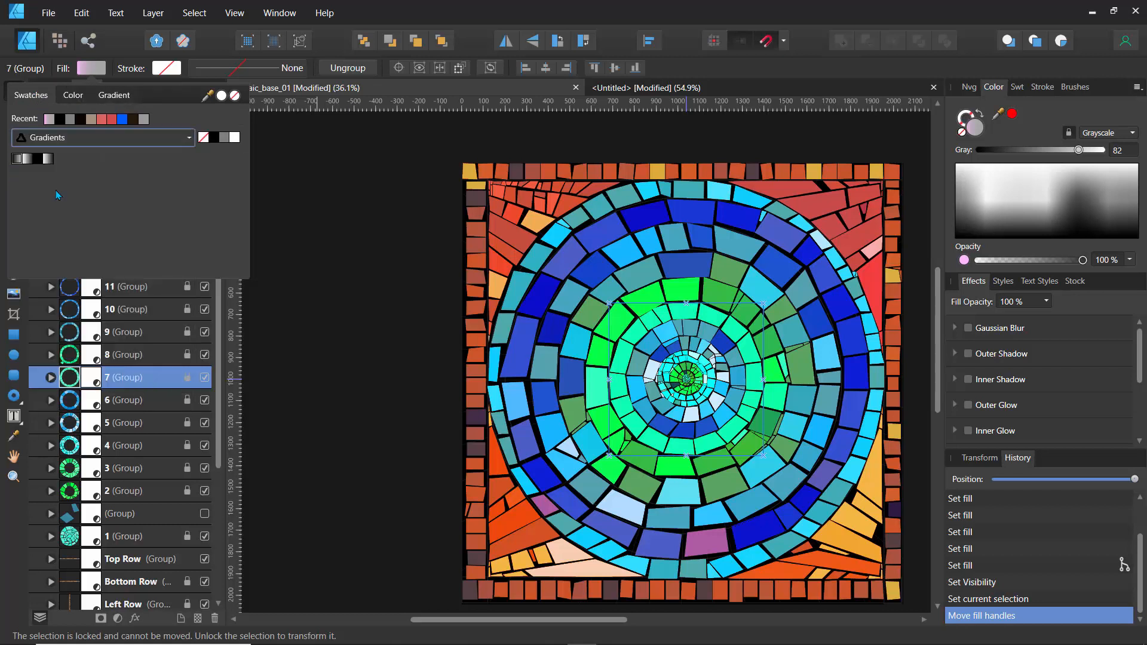
{"action": "left_click", "coordinate": [67, 140]}
{"action": "left_click", "coordinate": [60, 160]}
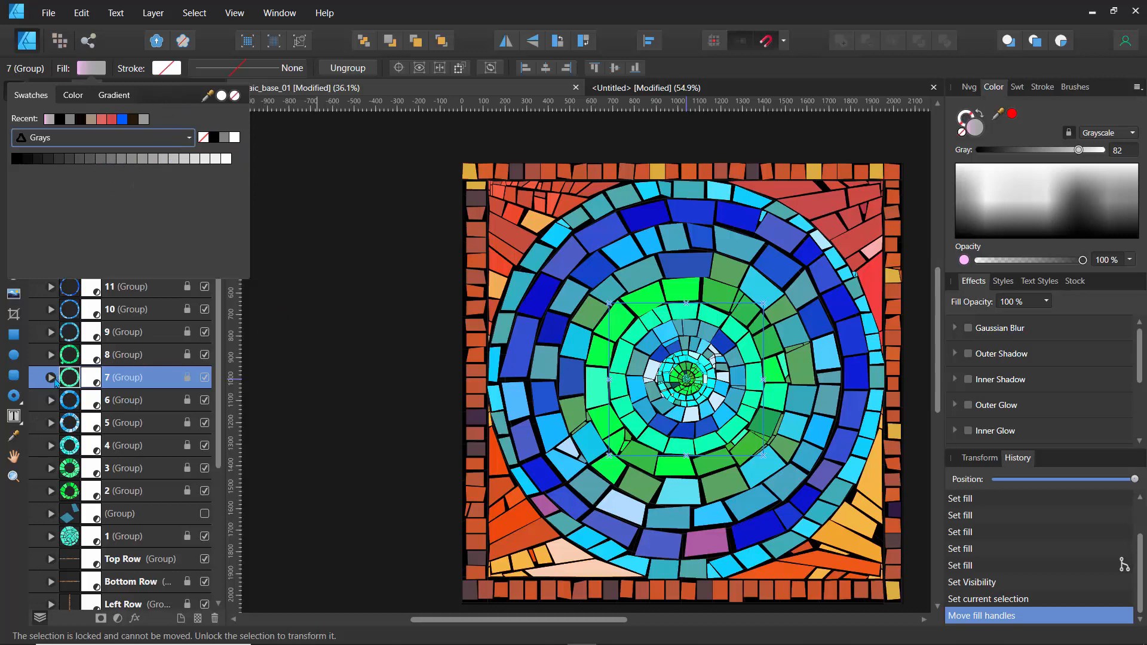
{"action": "left_click_drag", "start_coordinate": [308, 90], "coordinate": [168, 75]}
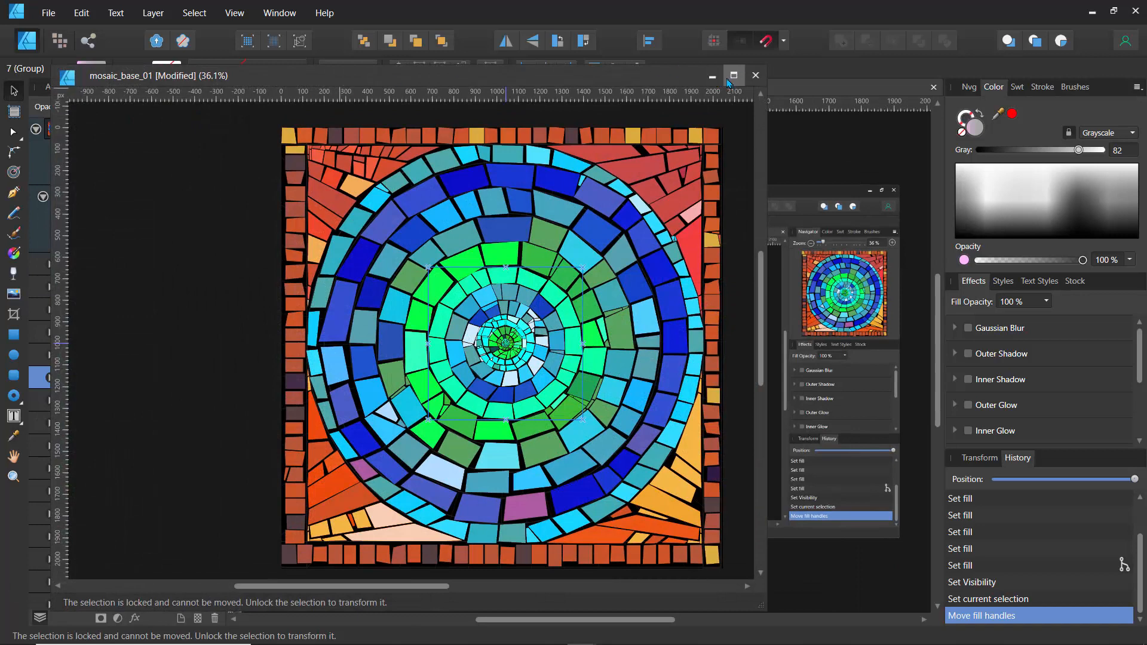
{"action": "left_click_drag", "start_coordinate": [432, 84], "coordinate": [645, 124]}
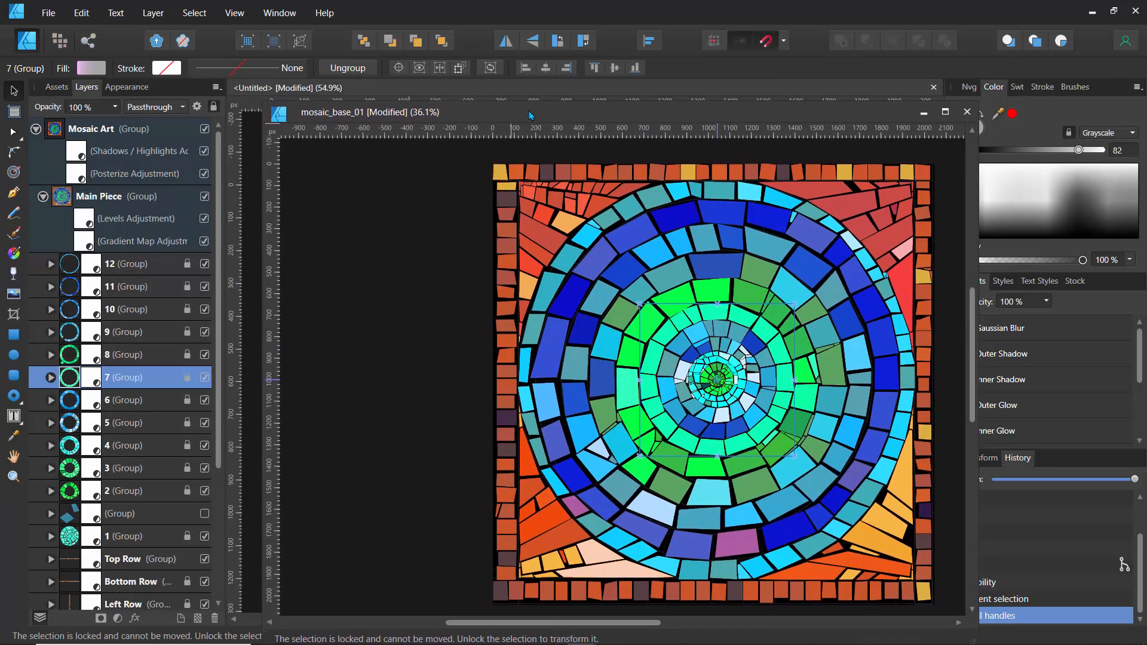
{"action": "left_click_drag", "start_coordinate": [521, 99], "coordinate": [270, 98]}
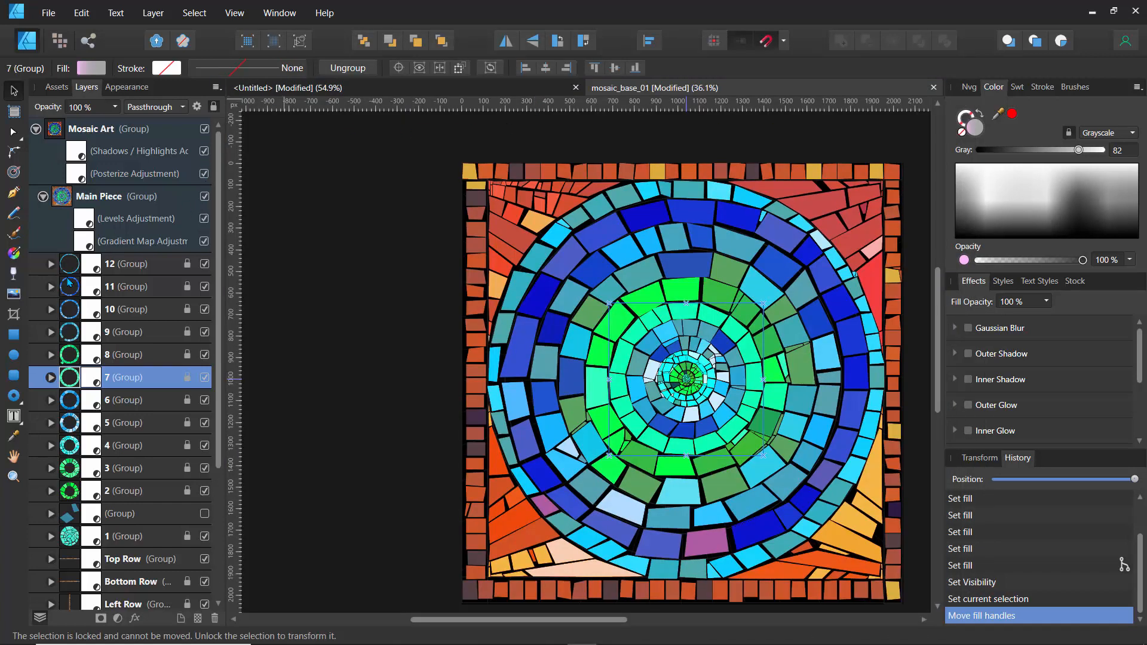
Step: Unlock group 12, expand it and turn off its Recolor Adjustment
{"action": "left_click", "coordinate": [72, 266]}
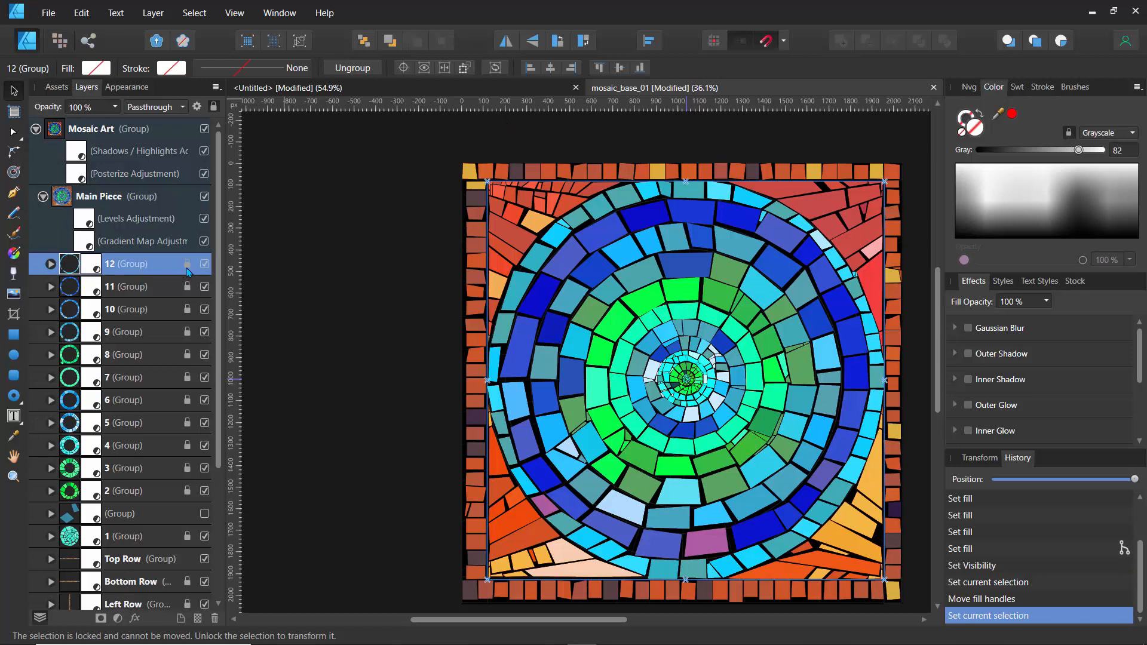
{"action": "left_click", "coordinate": [213, 108]}
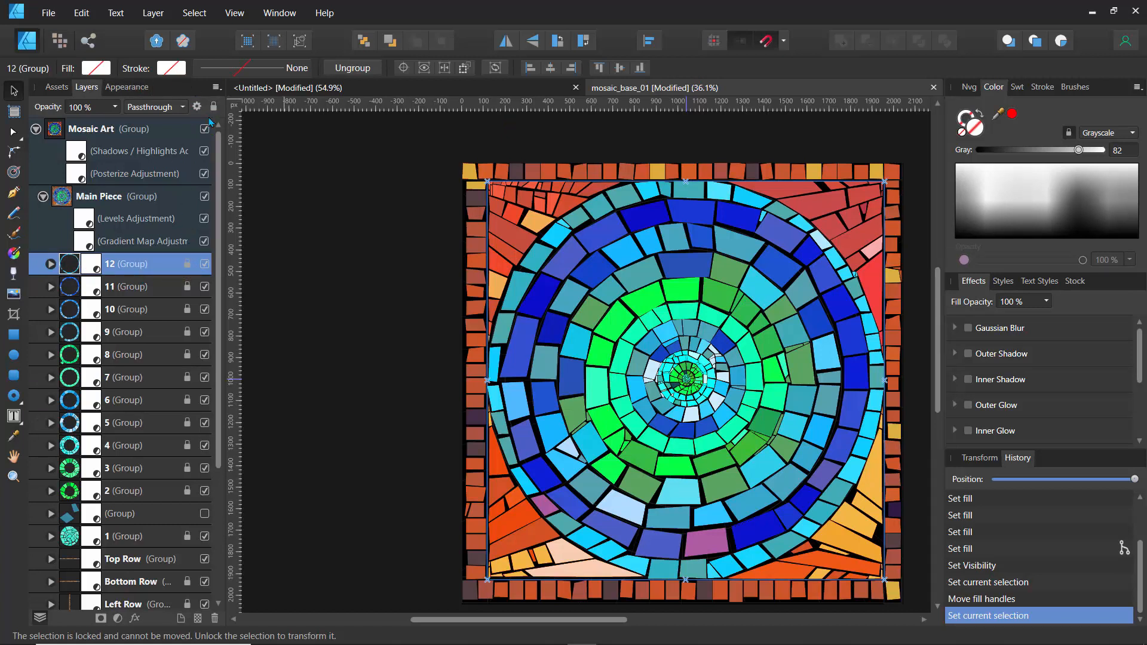
{"action": "left_click", "coordinate": [51, 264]}
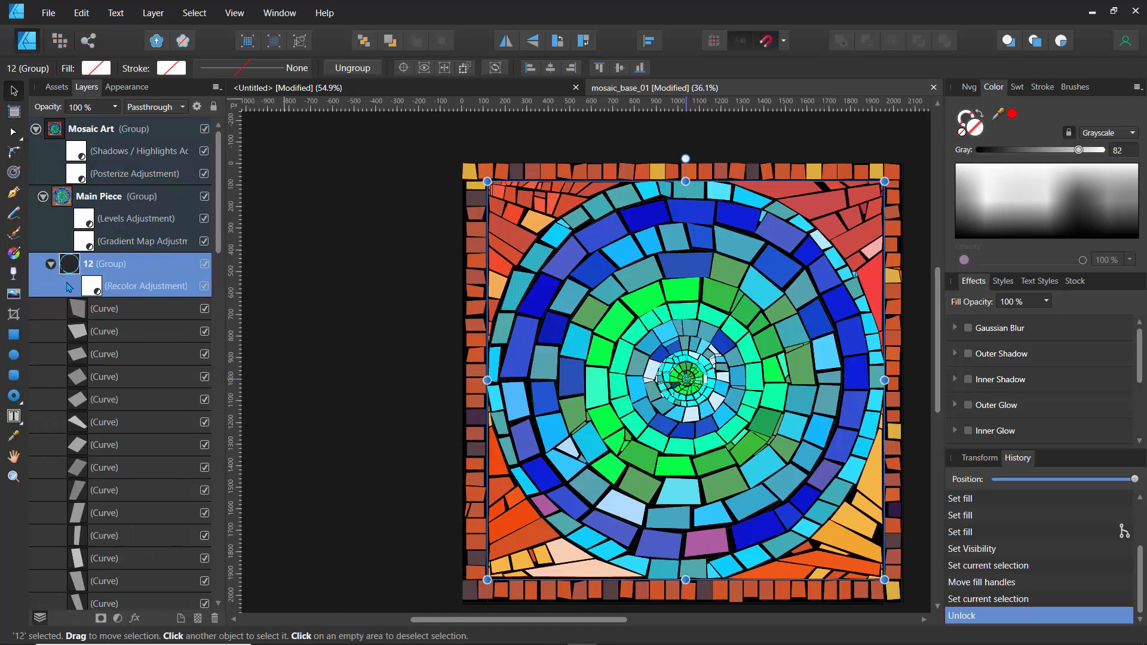
{"action": "left_click", "coordinate": [204, 288]}
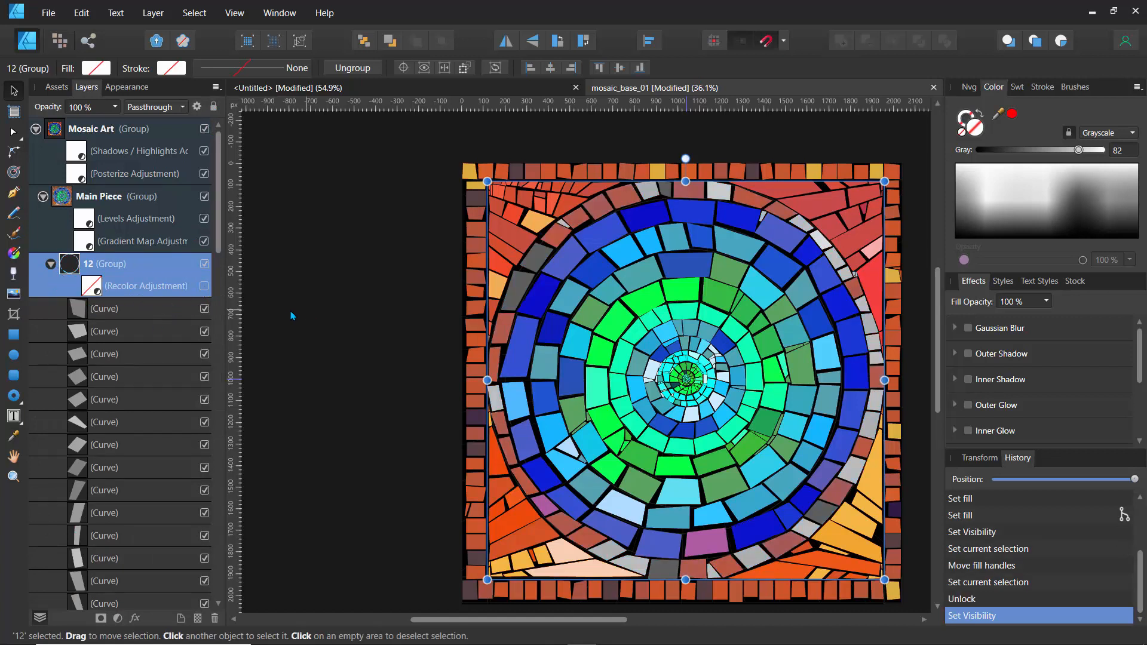
Step: Turn off the Shadows/Highlights and Posterize adjustments of Mosaic Art and the Levels and Gradient Map adjustments of Main Piece
{"action": "left_click", "coordinate": [203, 151]}
{"action": "left_click", "coordinate": [203, 173]}
{"action": "left_click", "coordinate": [204, 219]}
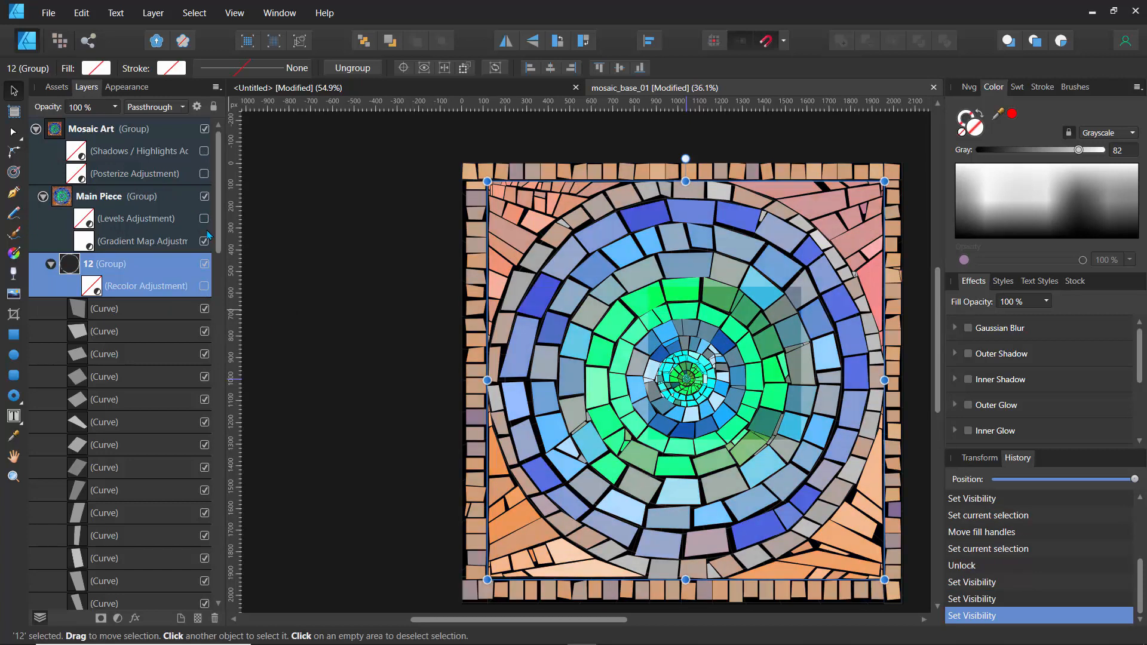
{"action": "left_click", "coordinate": [204, 241]}
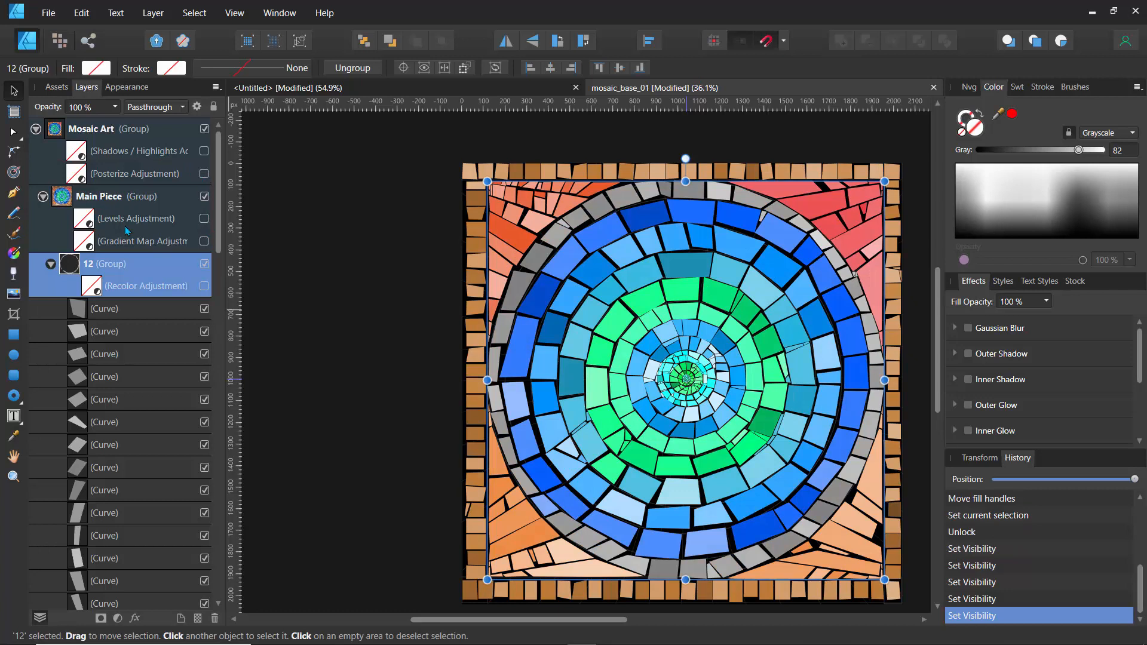
Step: Select two neighboring tiles in the upper part of group 12 in turn to check the gray values of their fills
{"action": "left_click", "coordinate": [127, 264]}
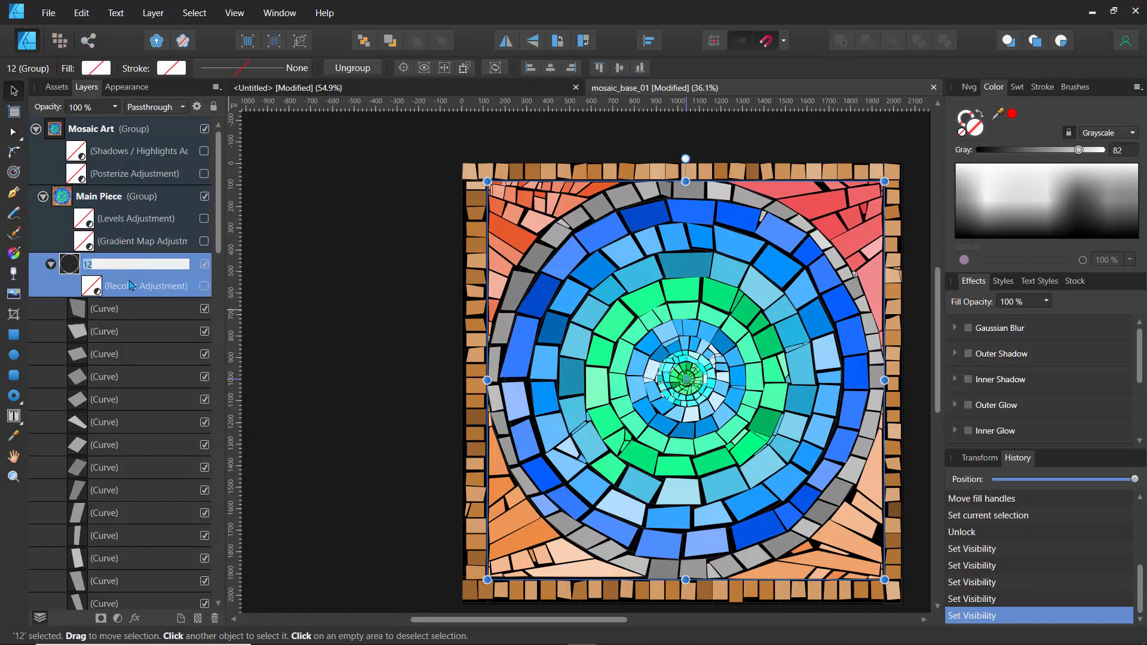
{"action": "left_click", "coordinate": [134, 286]}
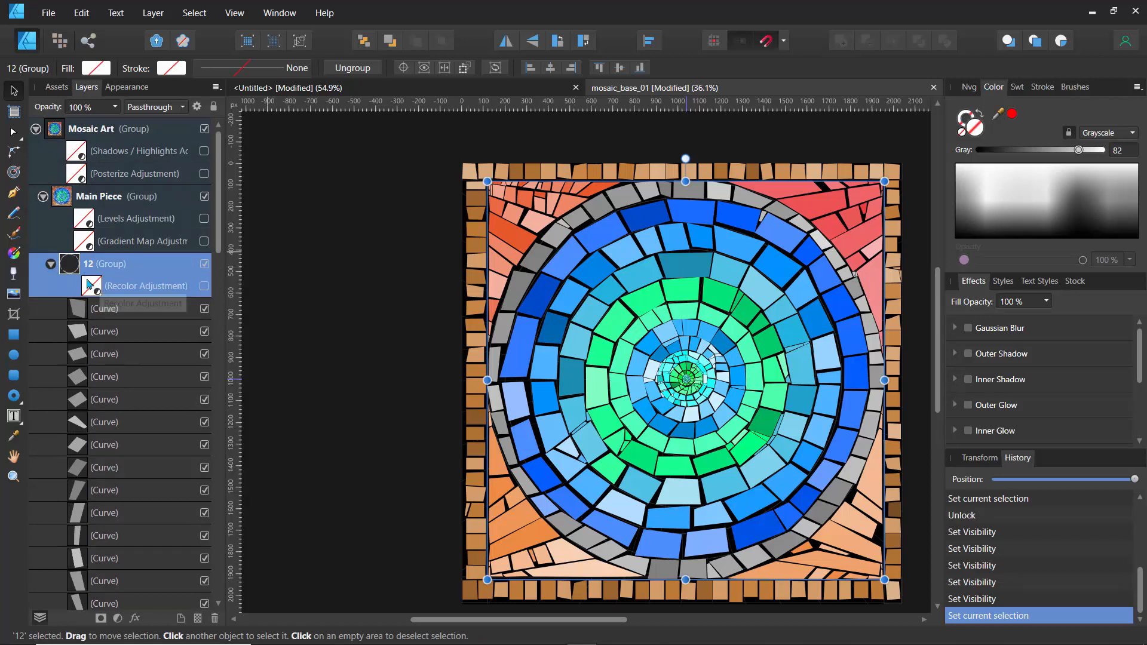
{"action": "left_click", "coordinate": [94, 310]}
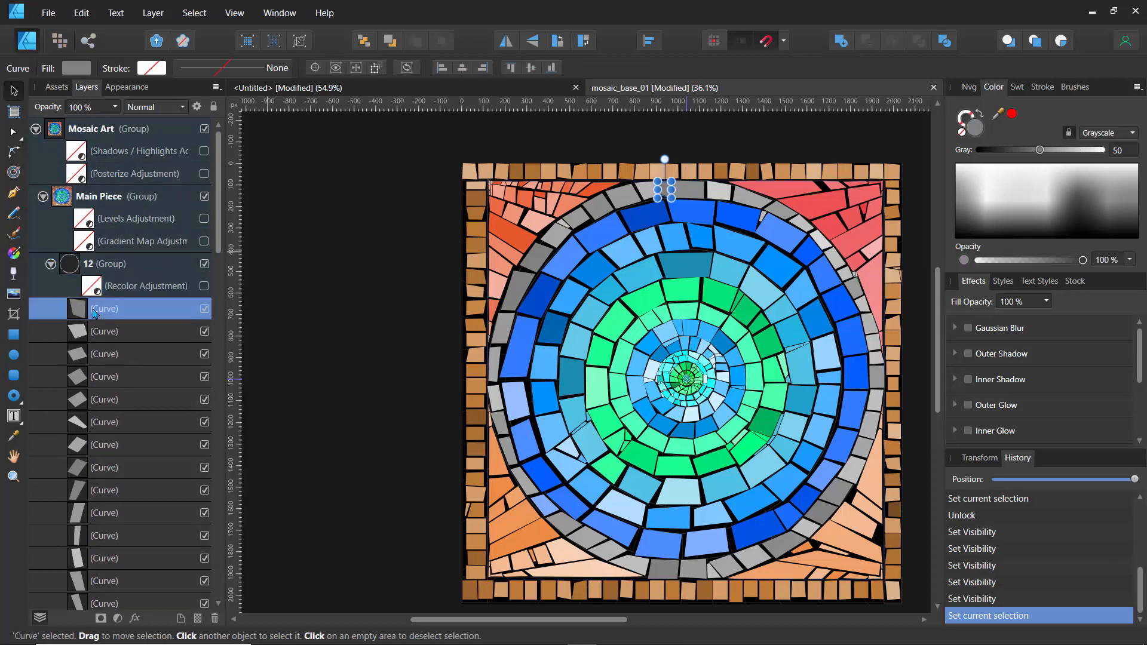
{"action": "left_click", "coordinate": [626, 202]}
Step: Try several swatches of the Grays palette on the fourth tile of group 12 and finish with a gray value of 64
{"action": "left_click", "coordinate": [593, 211]}
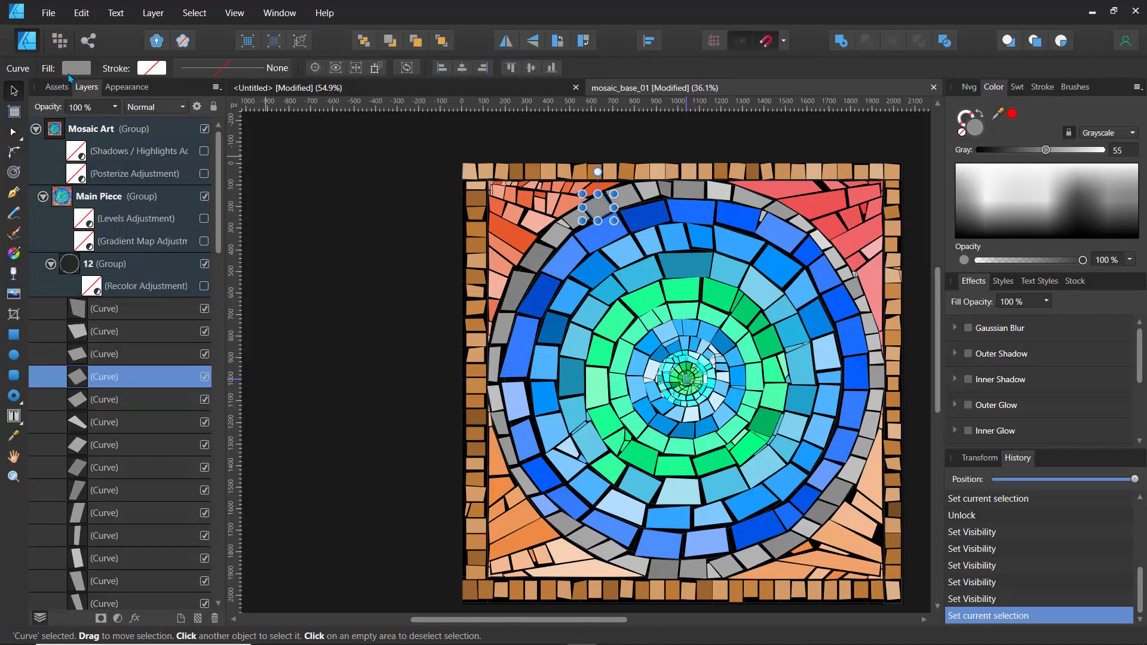
{"action": "left_click", "coordinate": [72, 71]}
{"action": "left_click", "coordinate": [33, 97]}
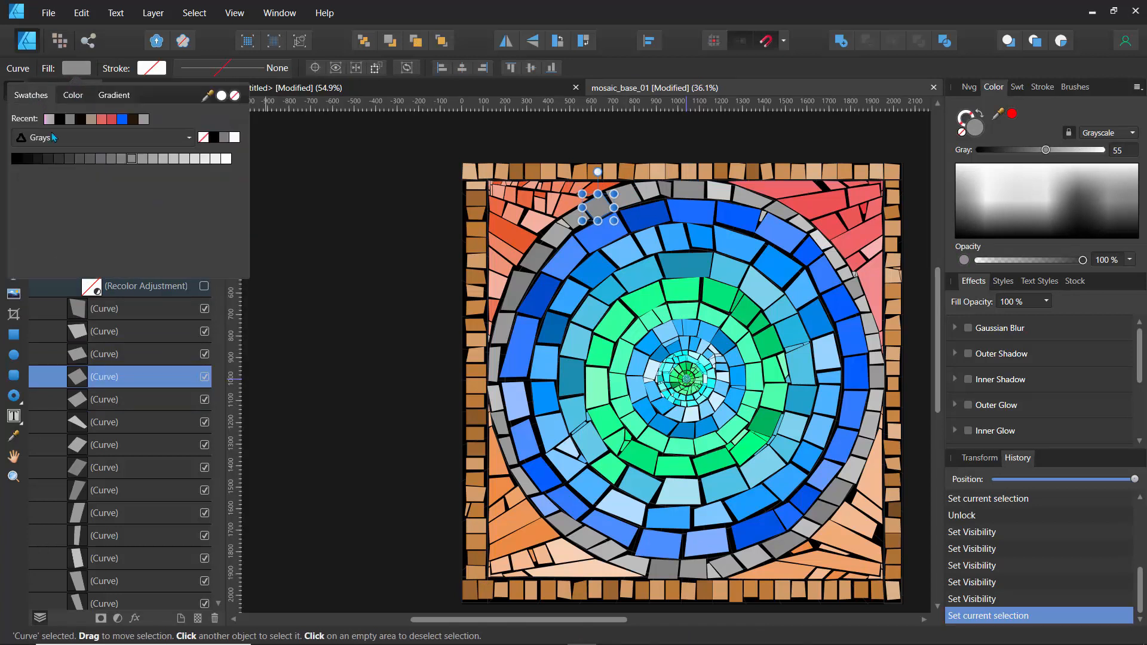
{"action": "left_click", "coordinate": [98, 160]}
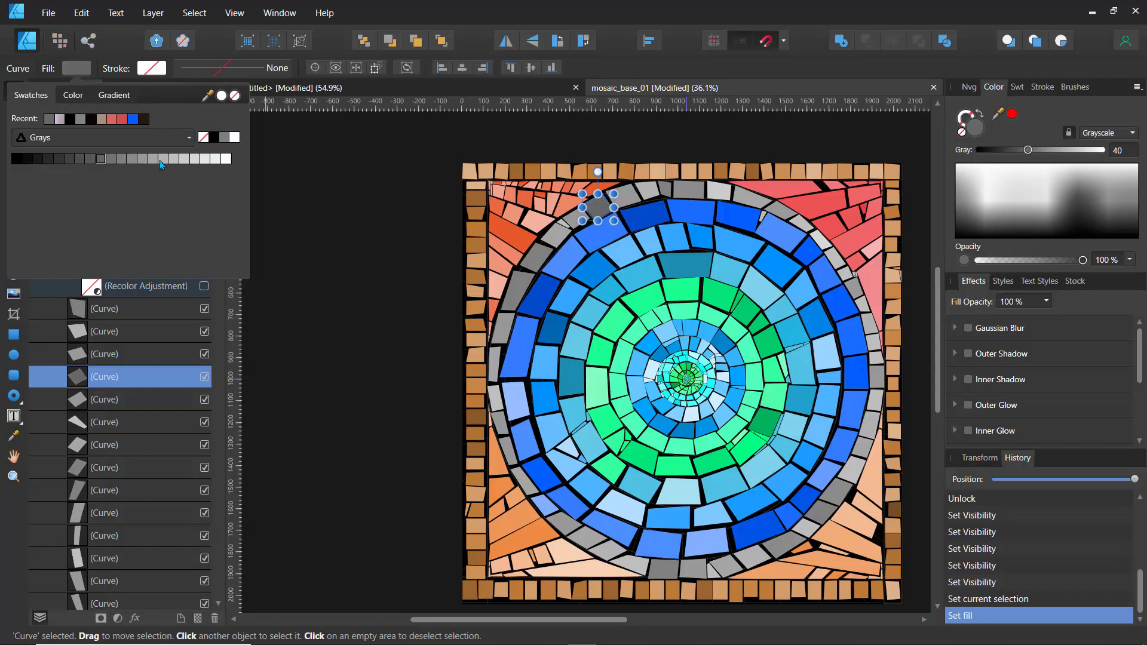
{"action": "left_click", "coordinate": [160, 160]}
{"action": "left_click", "coordinate": [142, 160]}
{"action": "left_click", "coordinate": [141, 160]}
{"action": "left_click", "coordinate": [116, 161]}
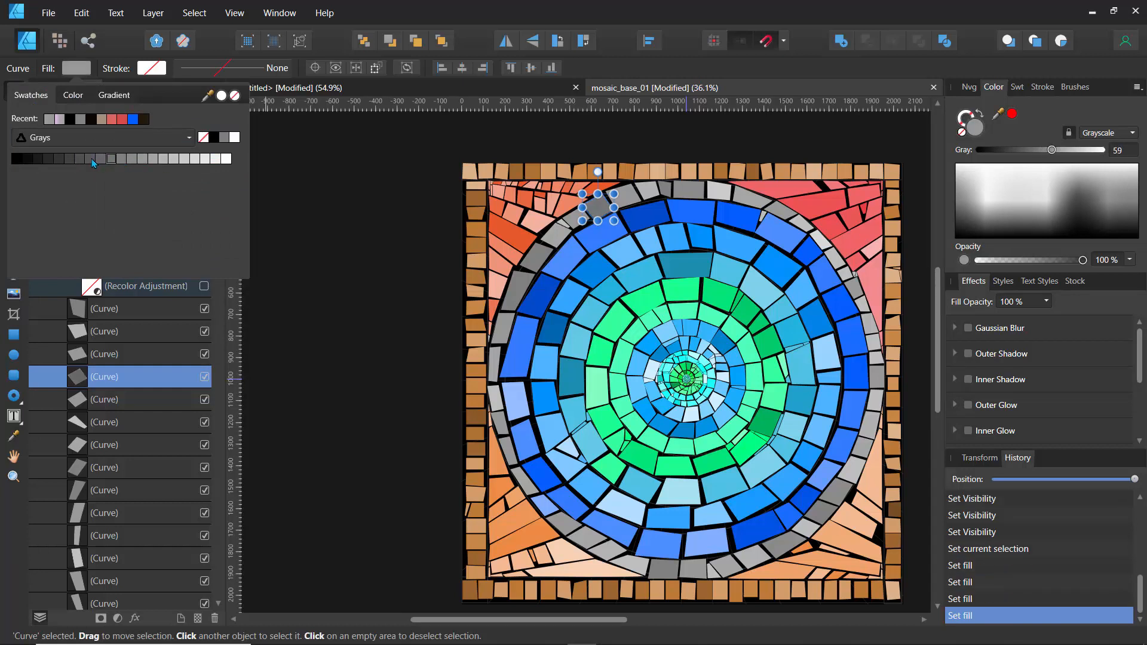
{"action": "left_click", "coordinate": [92, 159]}
{"action": "left_click", "coordinate": [172, 158]}
{"action": "left_click", "coordinate": [115, 160]}
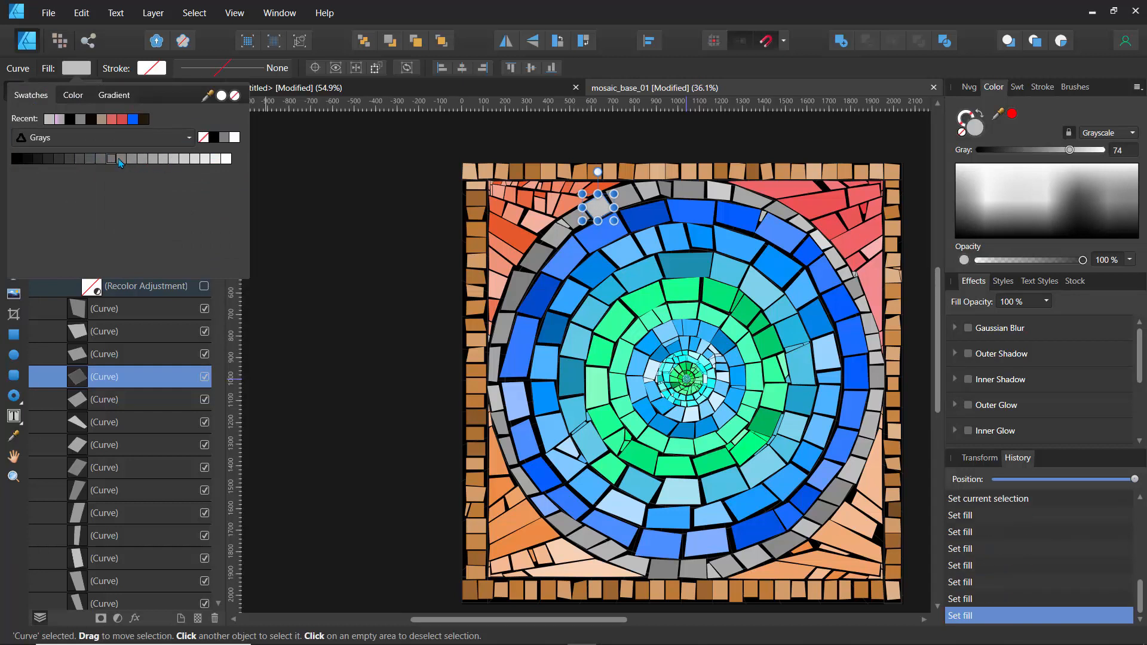
{"action": "left_click", "coordinate": [150, 160]}
{"action": "left_click", "coordinate": [565, 258]}
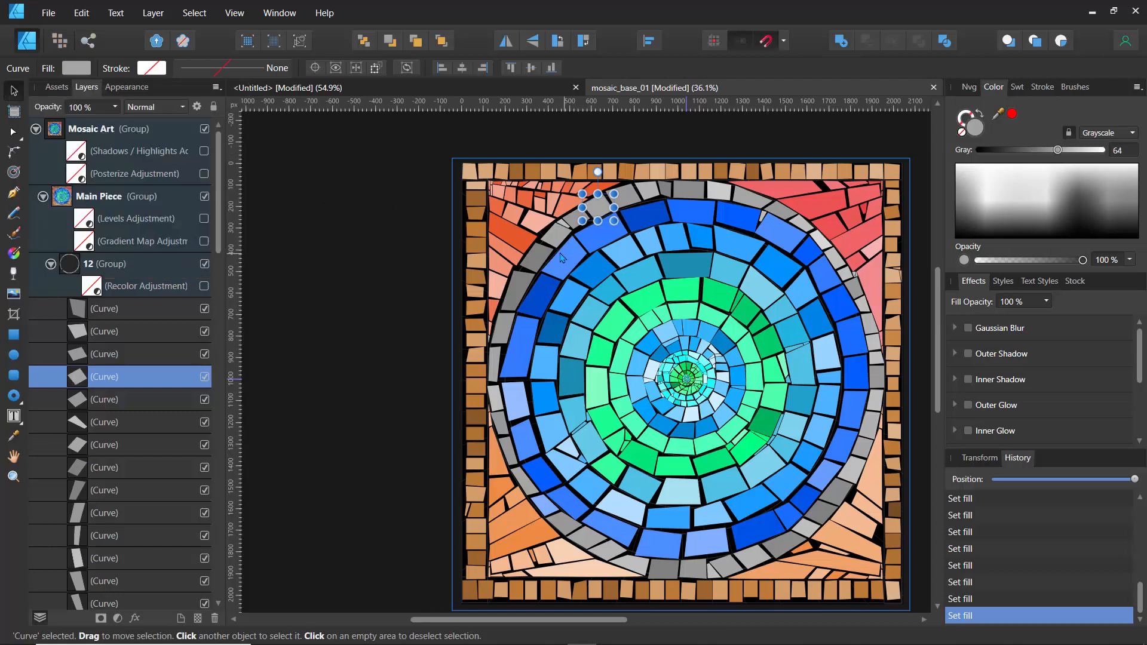
{"action": "left_click", "coordinate": [614, 203]}
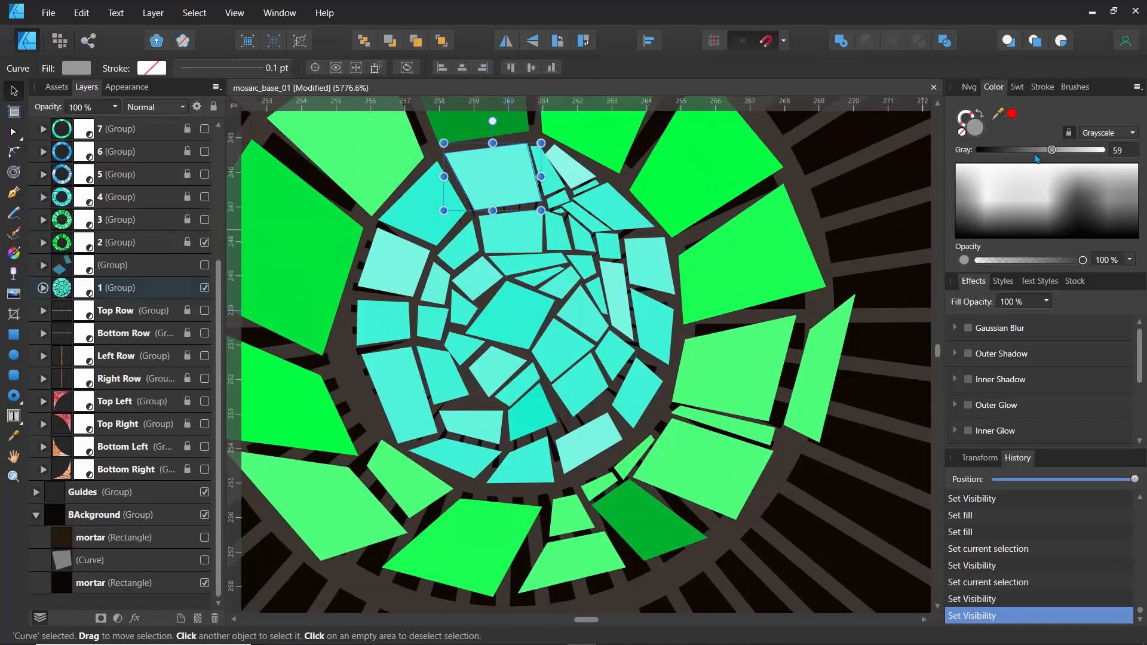
Step: Bring up the Navigator and make group 3 visible around groups 1 and 2
{"action": "left_click", "coordinate": [969, 87]}
{"action": "mouse_move", "coordinate": [1084, 109]}
{"action": "left_mouse_down"}
{"action": "mouse_move", "coordinate": [1072, 112]}
{"action": "mouse_move", "coordinate": [1085, 113]}
{"action": "left_mouse_up"}
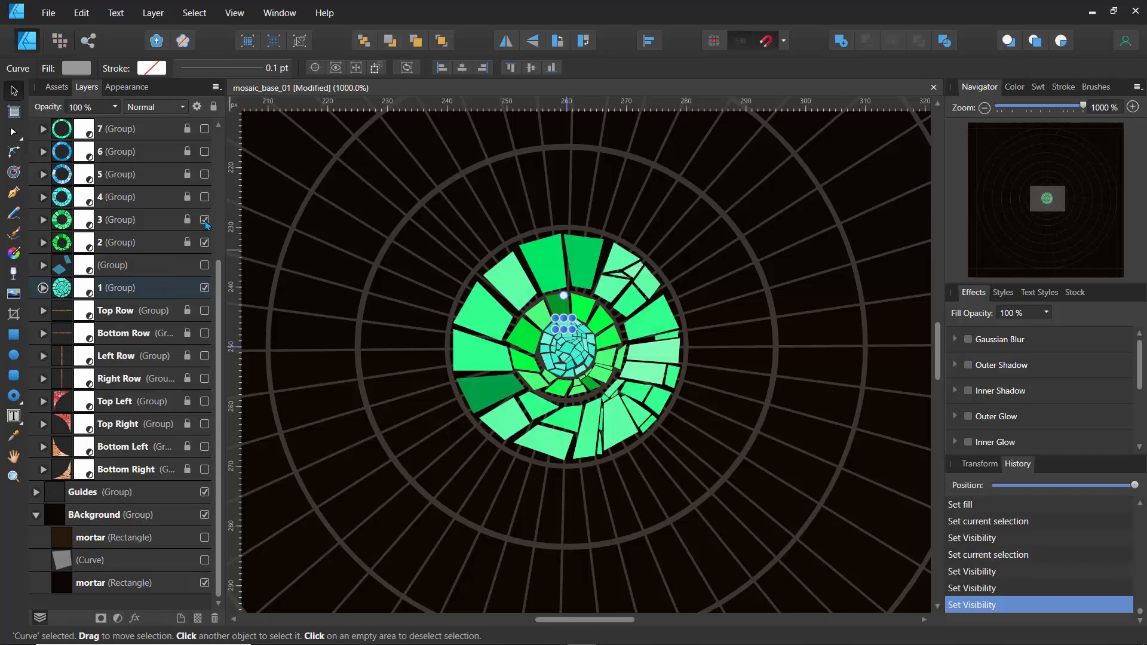
{"action": "scroll", "coordinate": [404, 251], "scroll_direction": "down", "scroll_amount": 6}
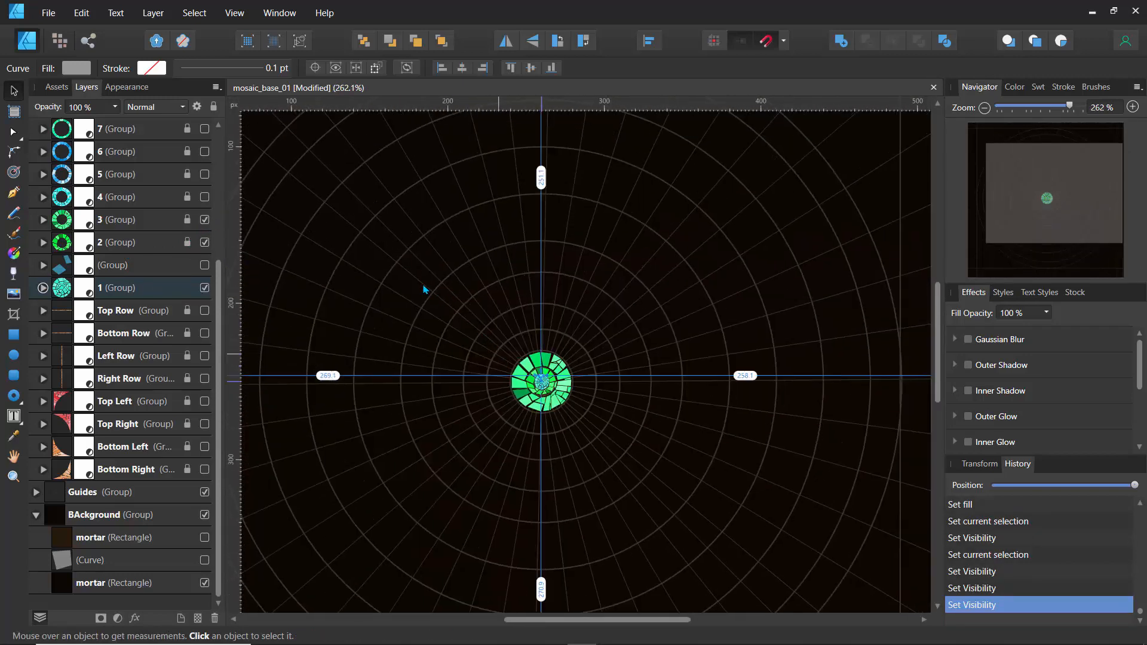
Step: Make group 4 visible around groups 1 to 3 and toggle its visibility off and on to check it
{"action": "scroll", "coordinate": [487, 329], "scroll_direction": "up", "scroll_amount": 2}
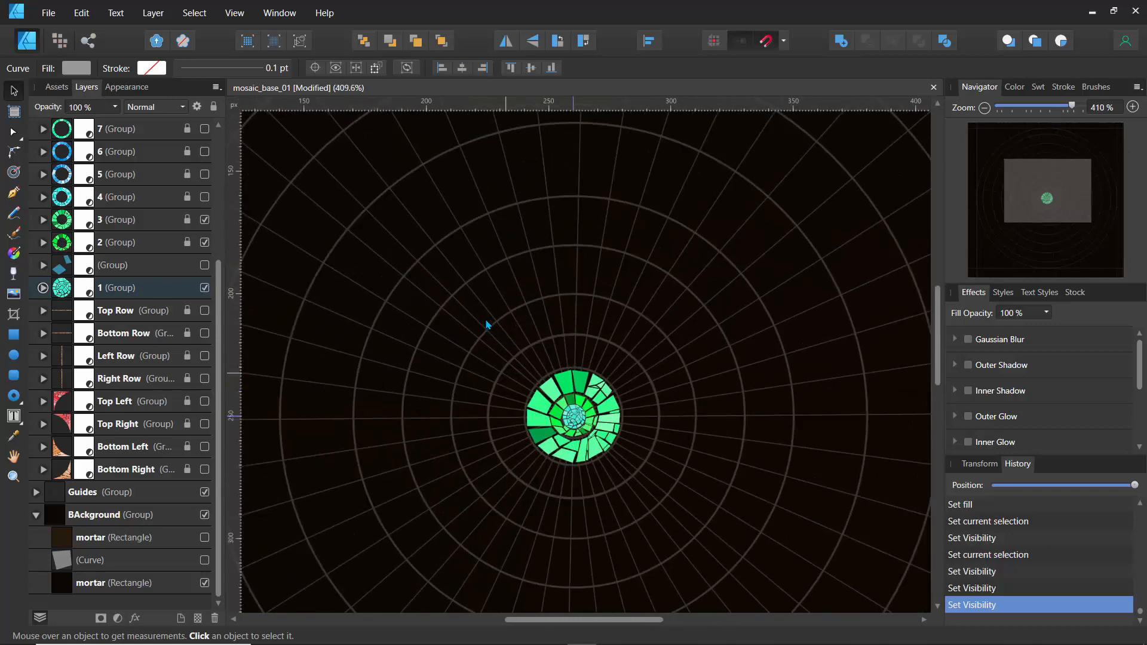
{"action": "left_click", "coordinate": [204, 197]}
{"action": "left_click_drag", "start_coordinate": [376, 251], "coordinate": [332, 211]}
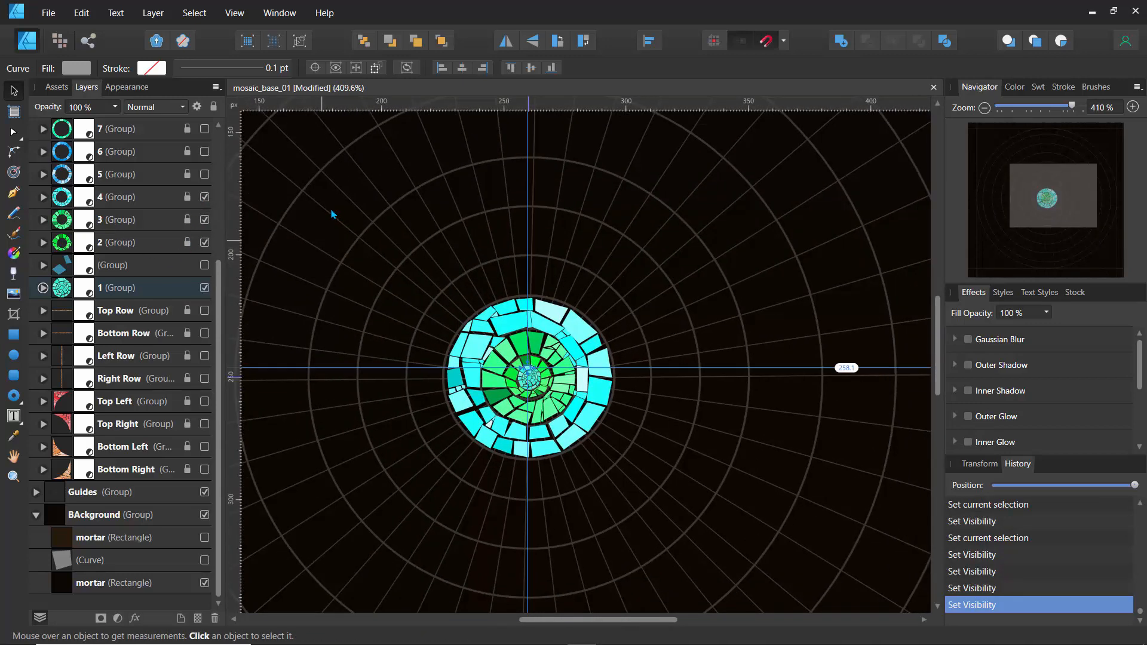
{"action": "scroll", "coordinate": [467, 304], "scroll_direction": "up", "scroll_amount": 4}
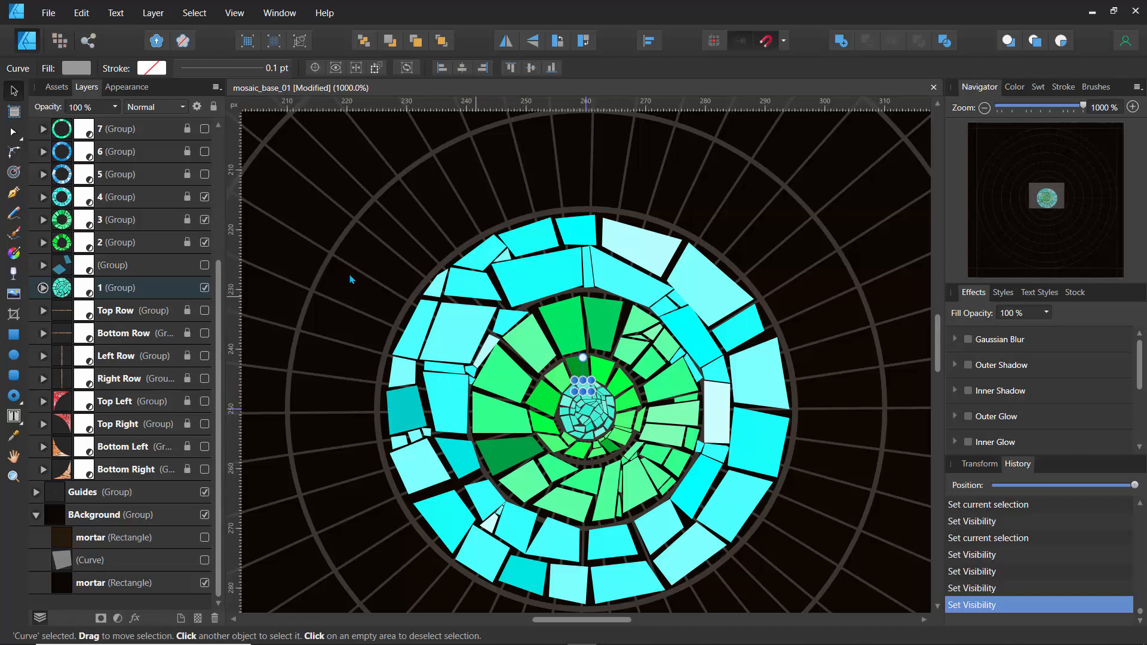
{"action": "left_click", "coordinate": [542, 287]}
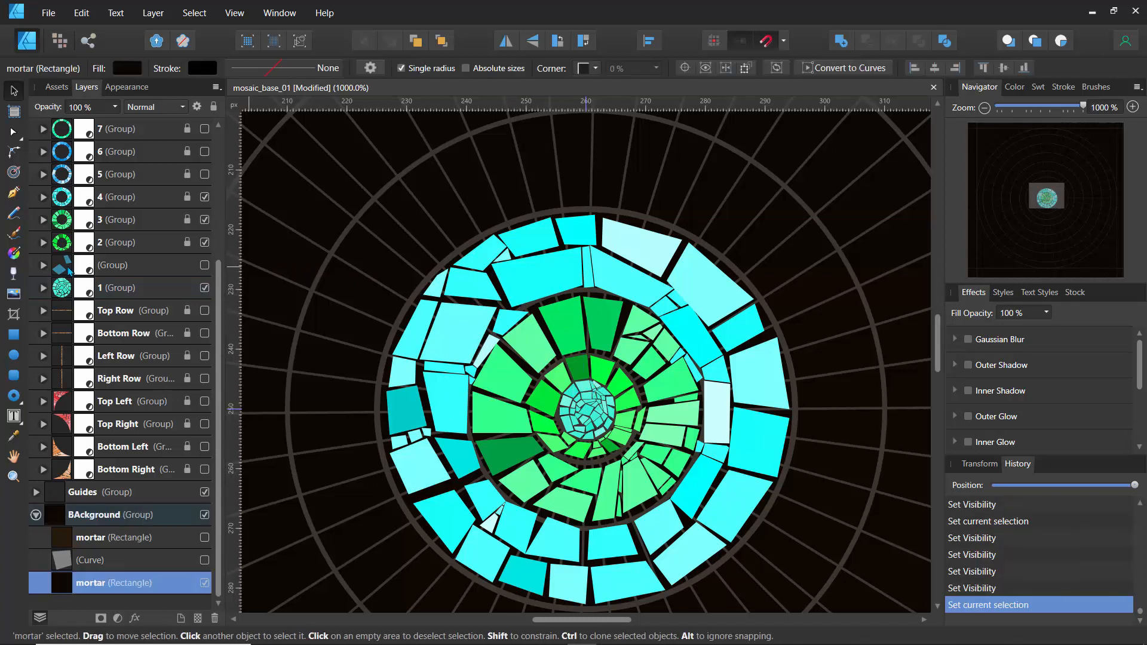
{"action": "left_click", "coordinate": [179, 197]}
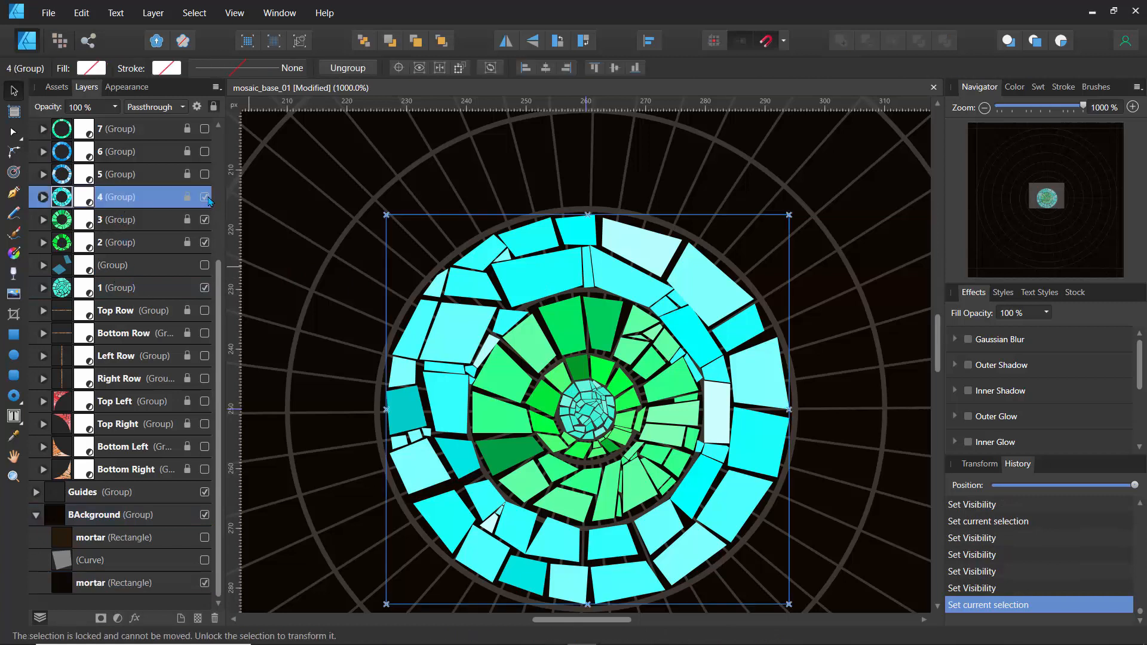
{"action": "left_click", "coordinate": [205, 197]}
{"action": "left_click", "coordinate": [205, 197]}
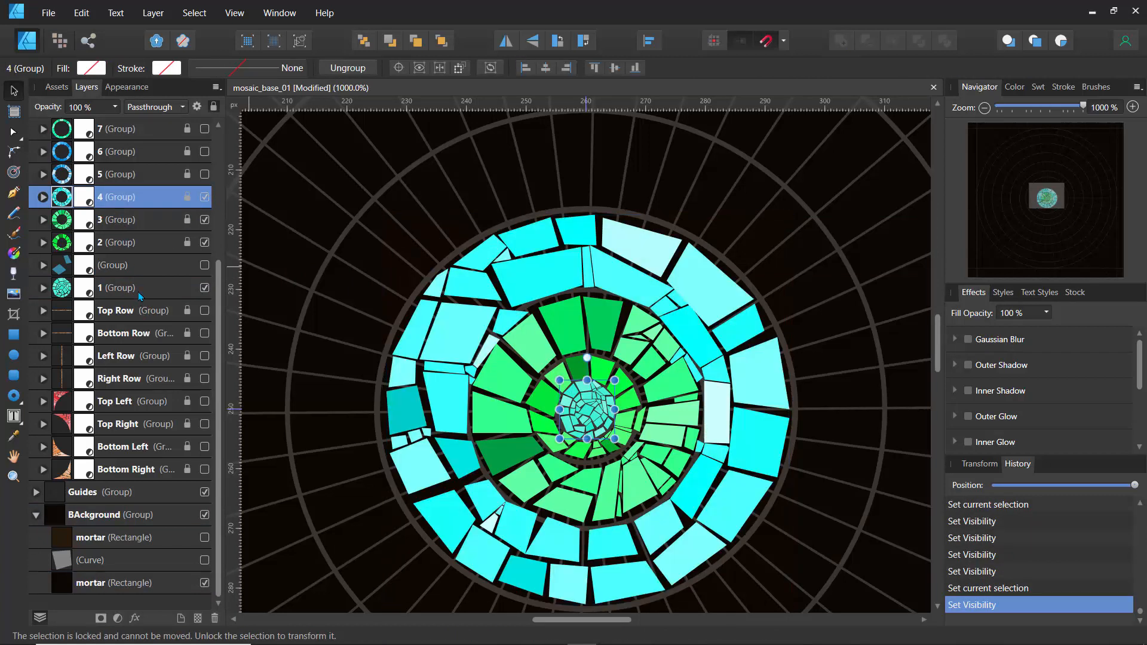
Step: Lock group 1 and unlock group 4 so that its tiles can be edited
{"action": "left_click", "coordinate": [142, 288]}
{"action": "left_click", "coordinate": [213, 107]}
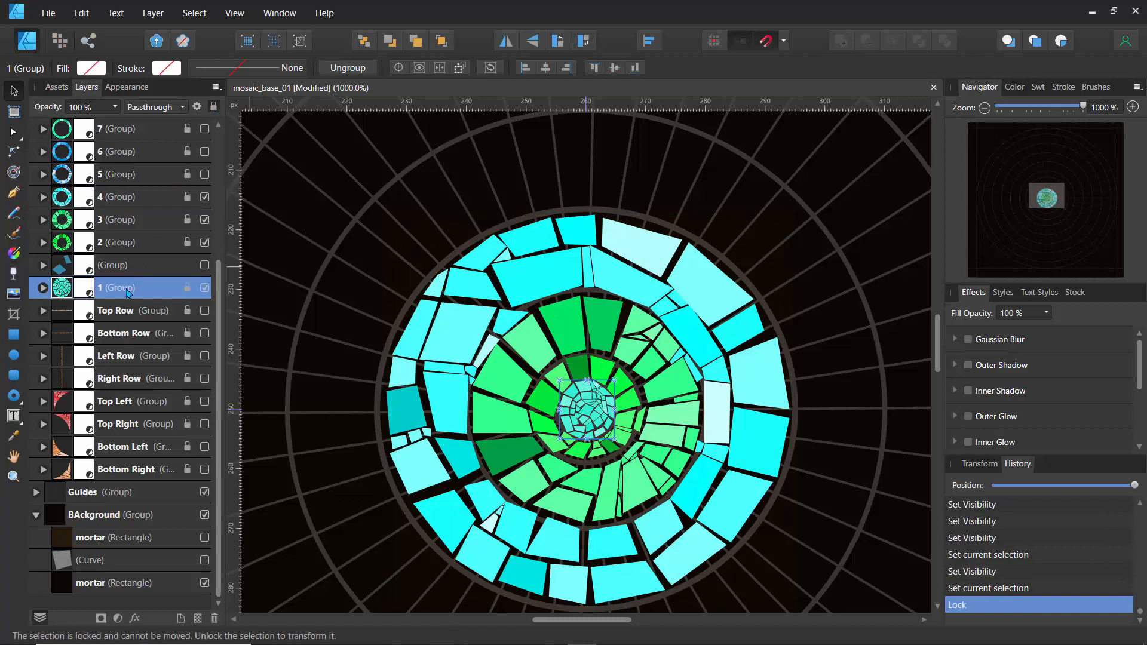
{"action": "left_click", "coordinate": [132, 203]}
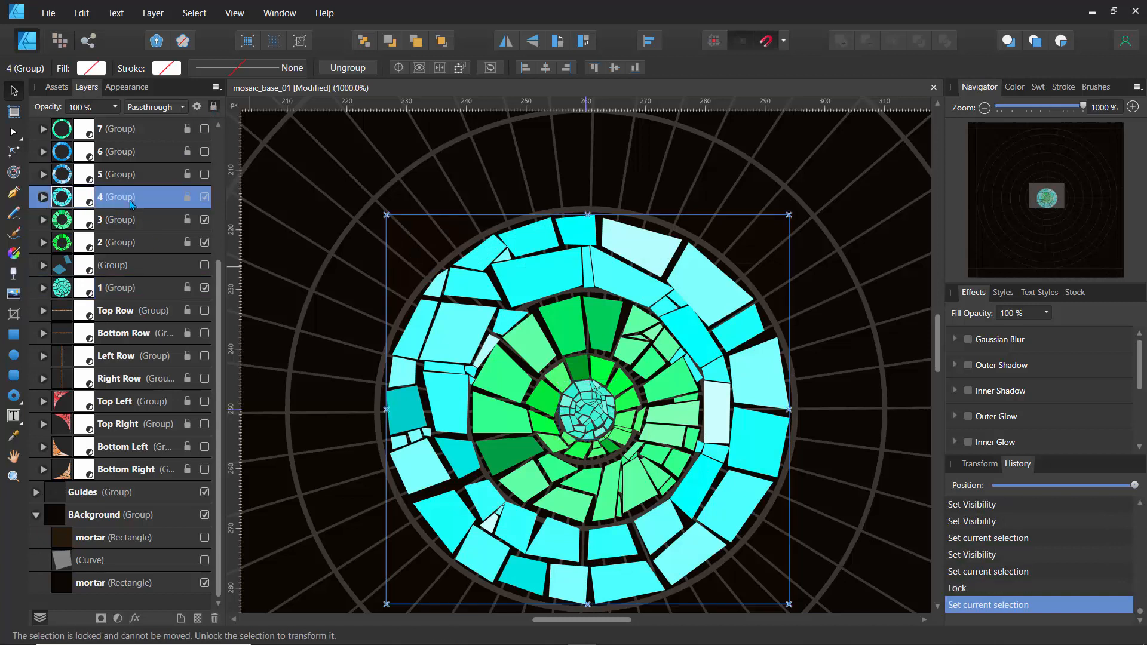
{"action": "left_click", "coordinate": [43, 197]}
{"action": "left_click", "coordinate": [43, 198]}
{"action": "left_click", "coordinate": [213, 107]}
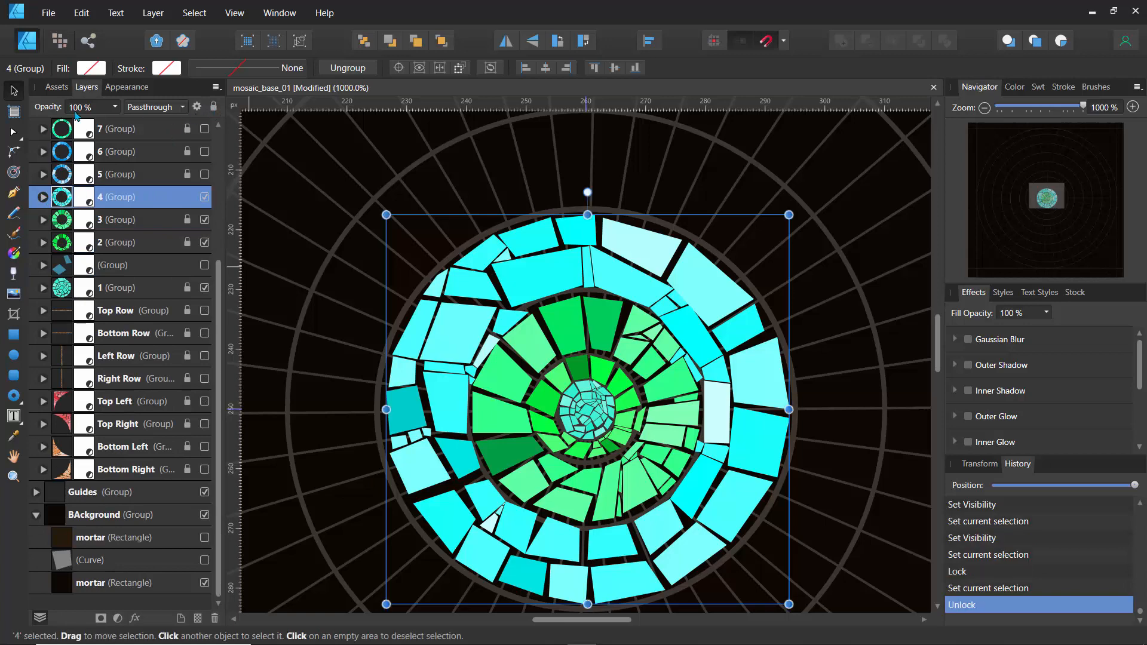
Step: Split the wide tile in the inner row at group 4's top by adding a node on each long edge, breaking the curve and closing both halves
{"action": "double_click", "coordinate": [530, 280]}
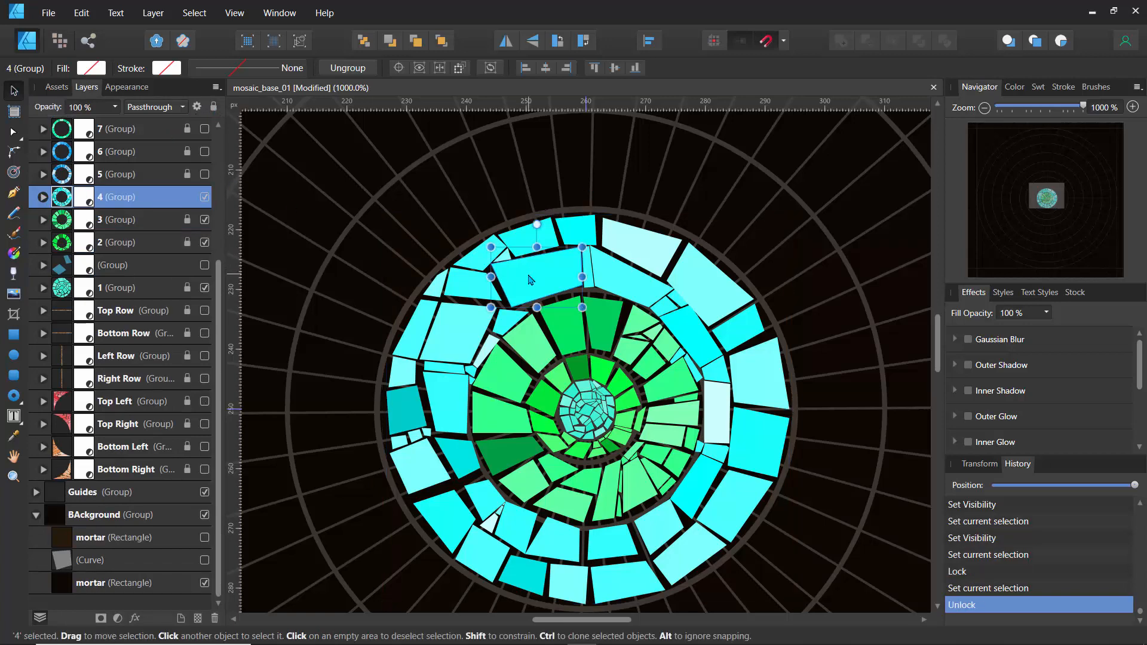
{"action": "scroll", "coordinate": [535, 271], "scroll_direction": "up", "scroll_amount": 5}
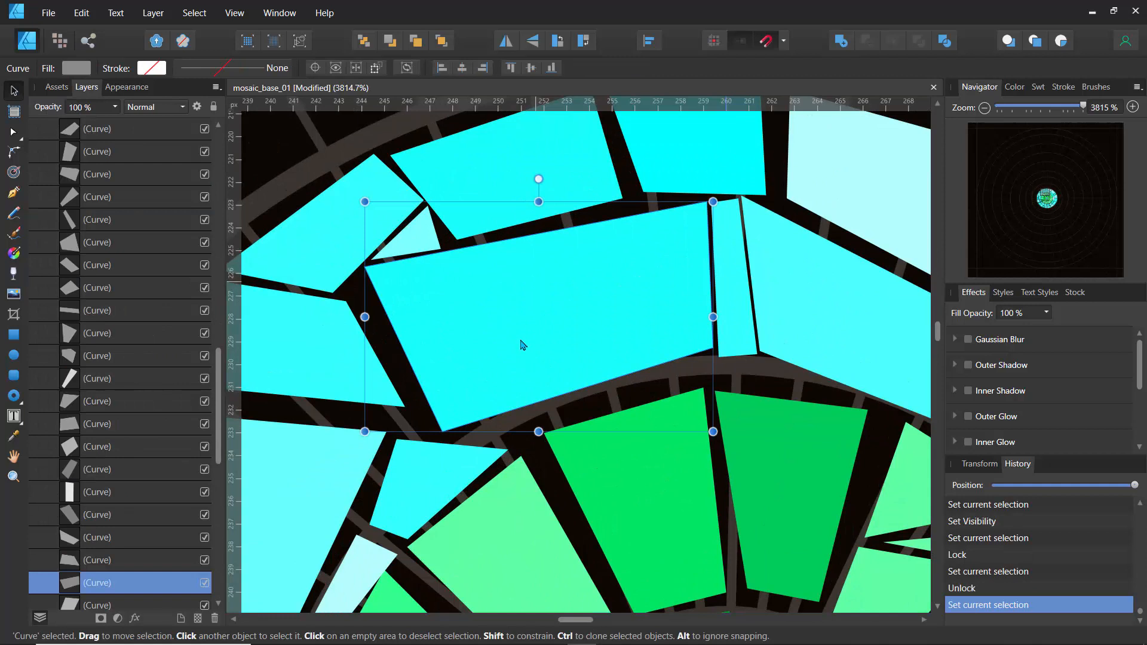
{"action": "left_click", "coordinate": [18, 134]}
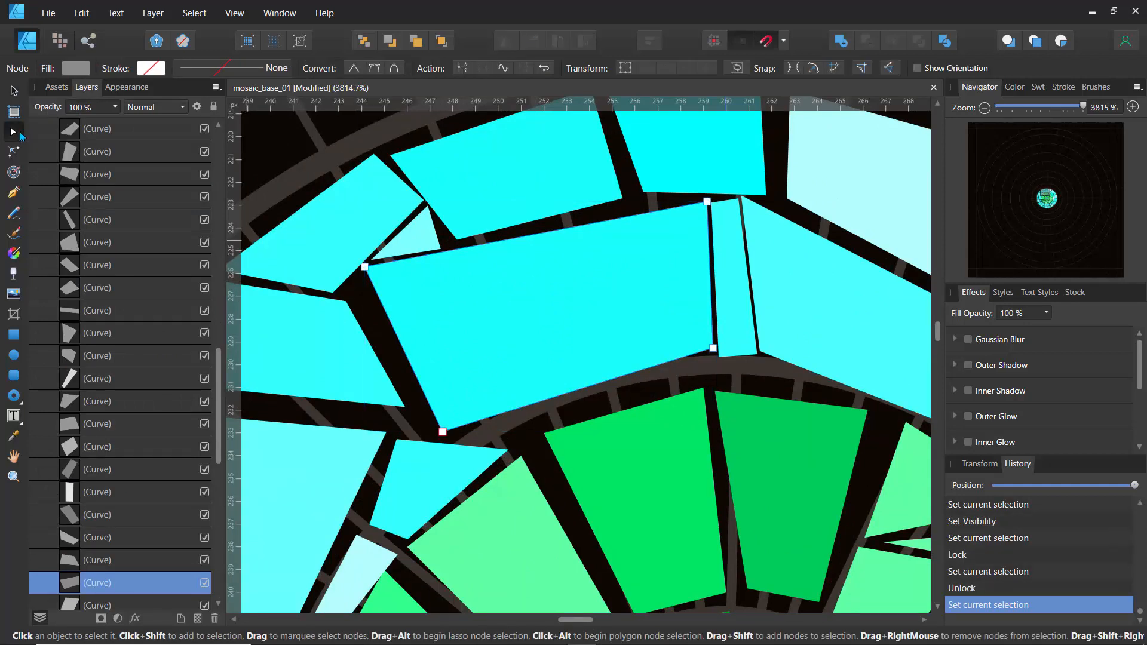
{"action": "left_click", "coordinate": [520, 237]}
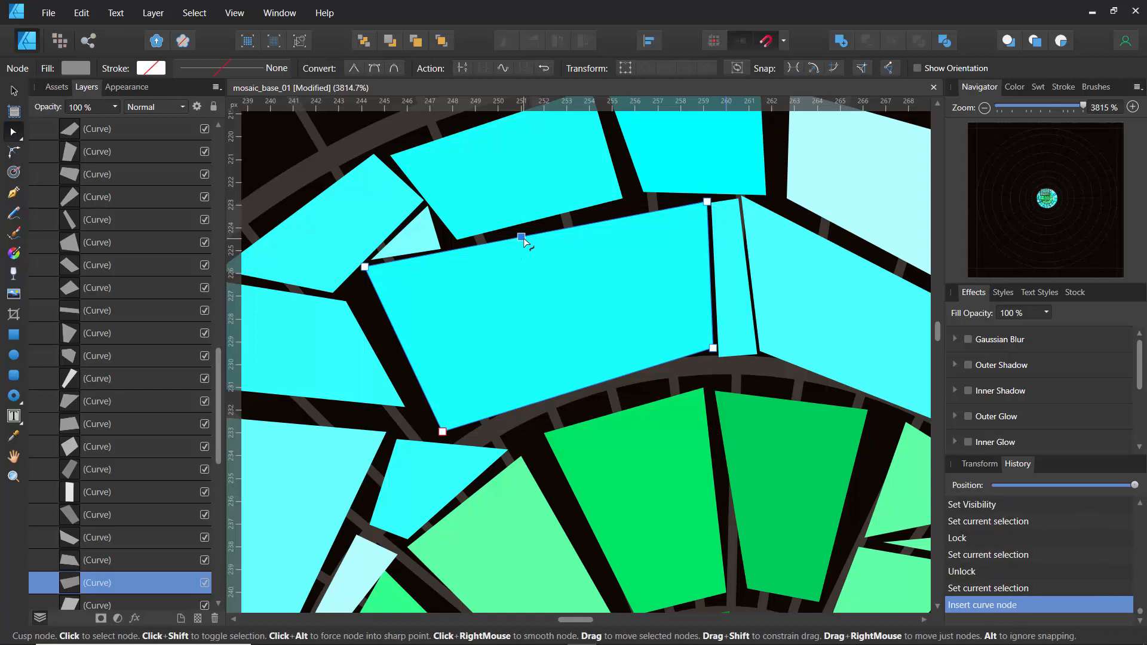
{"action": "left_click", "coordinate": [556, 397]}
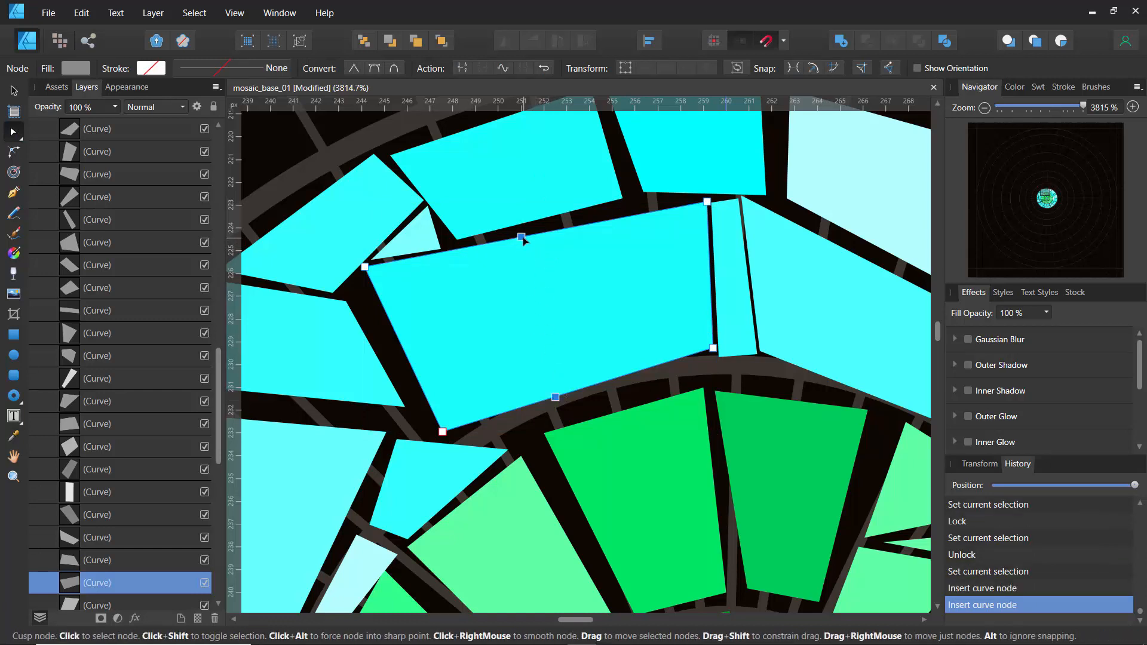
{"action": "left_click", "coordinate": [520, 237], "text": "shift"}
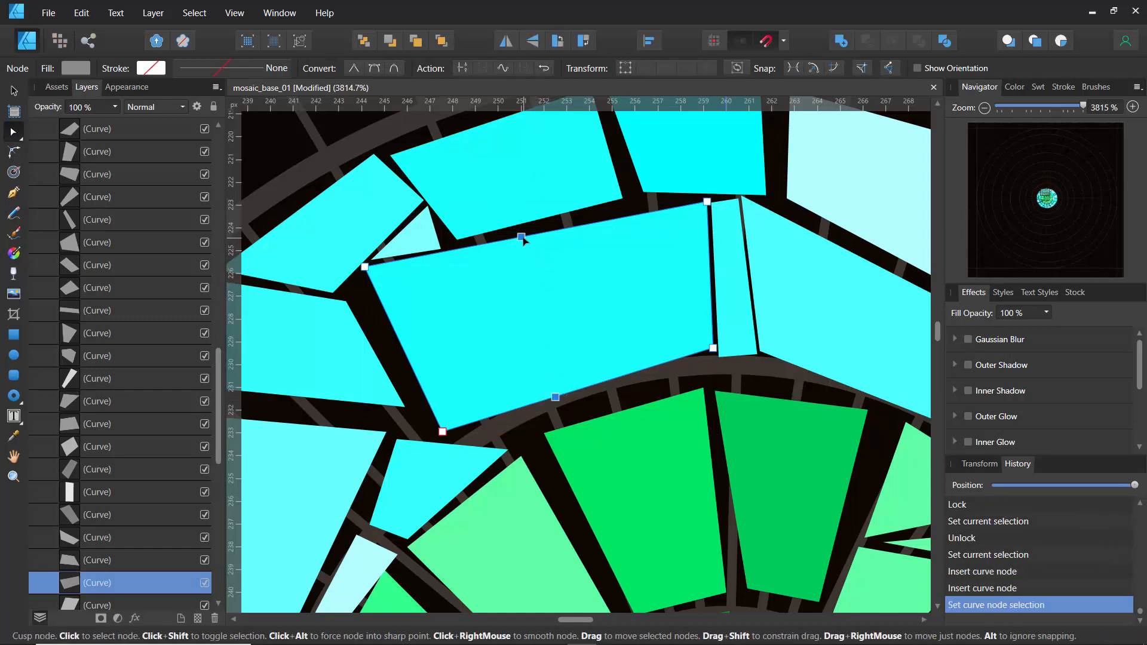
{"action": "left_click", "coordinate": [462, 68]}
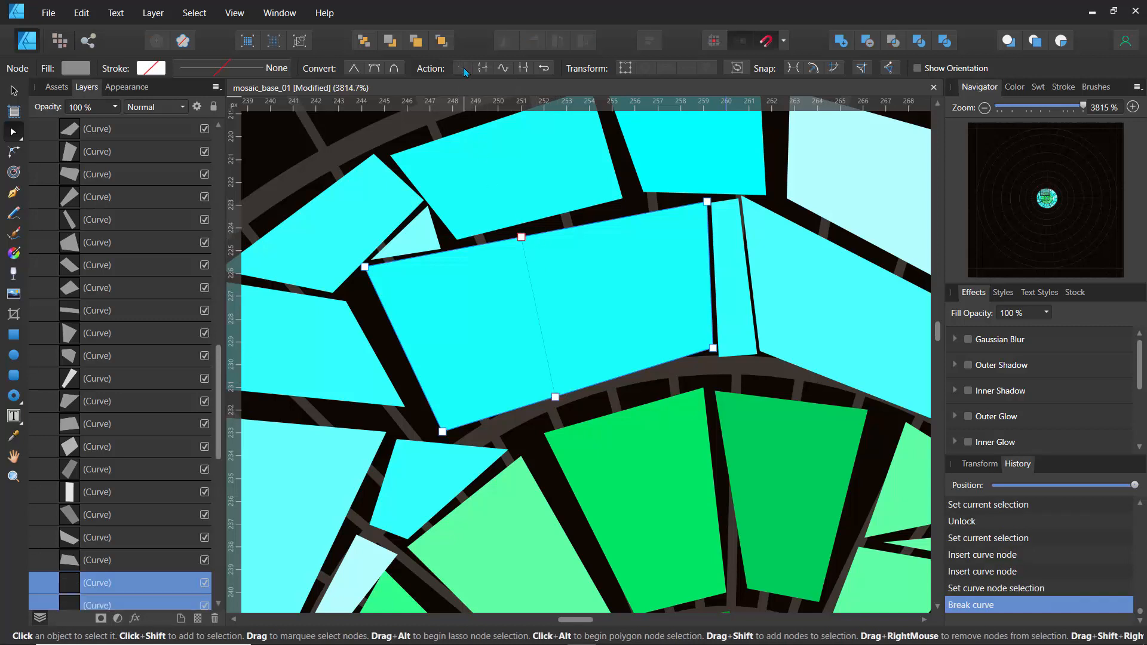
{"action": "left_click", "coordinate": [482, 68]}
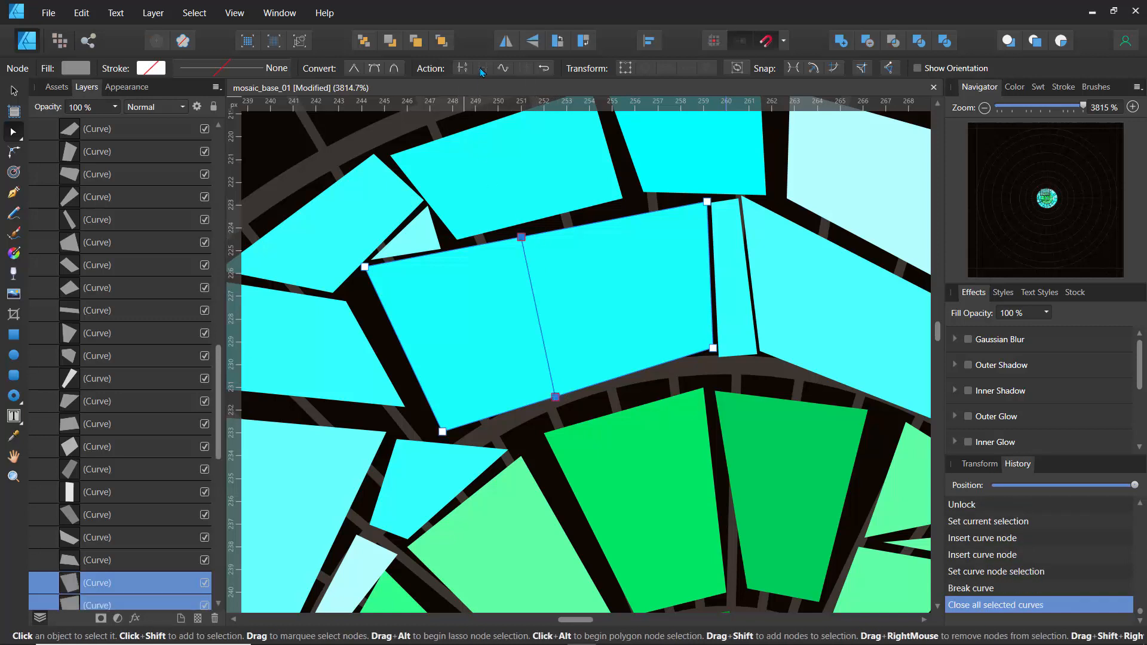
Step: Move the nodes along the cut apart to open a wedge-shaped mortar gap between the two halves, and deselect them
{"action": "left_click_drag", "start_coordinate": [521, 237], "coordinate": [487, 251]}
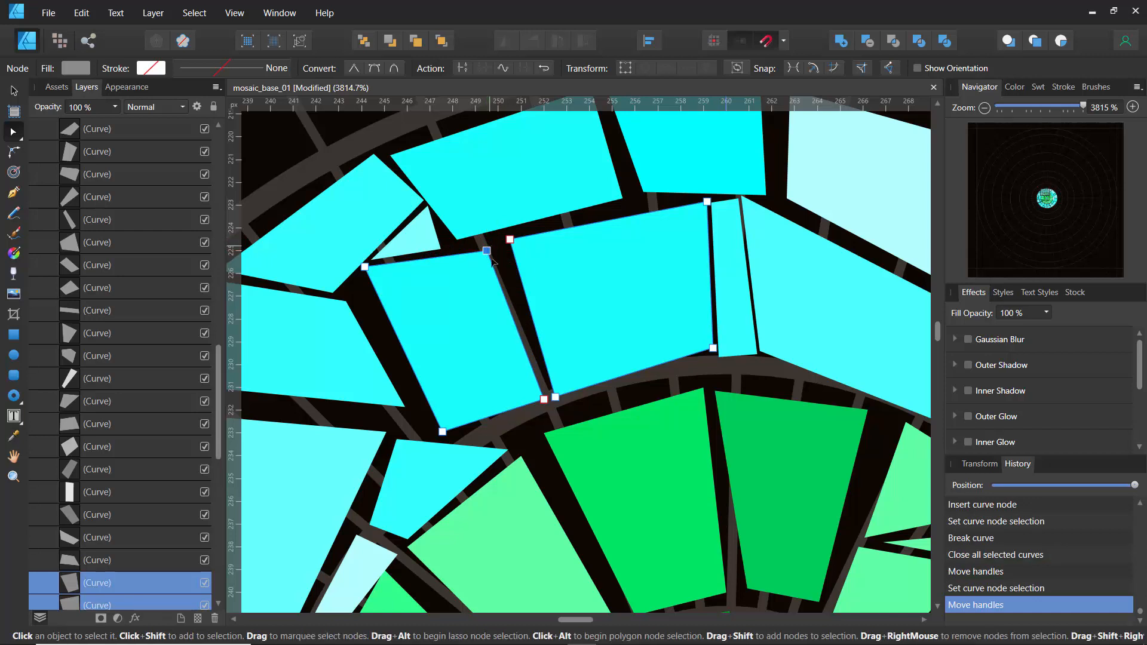
{"action": "left_click", "coordinate": [519, 307]}
{"action": "scroll", "coordinate": [521, 309], "scroll_direction": "down", "scroll_amount": 3}
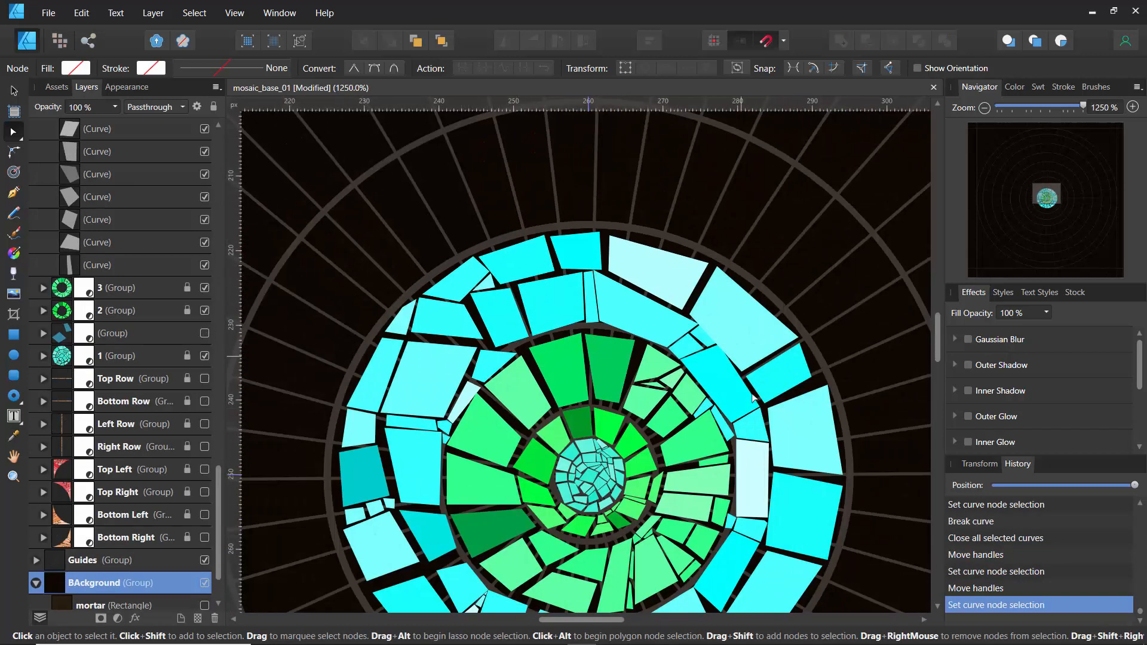
{"action": "scroll", "coordinate": [594, 323], "scroll_direction": "up", "scroll_amount": 5}
{"action": "scroll", "coordinate": [594, 324], "scroll_direction": "down", "scroll_amount": 5}
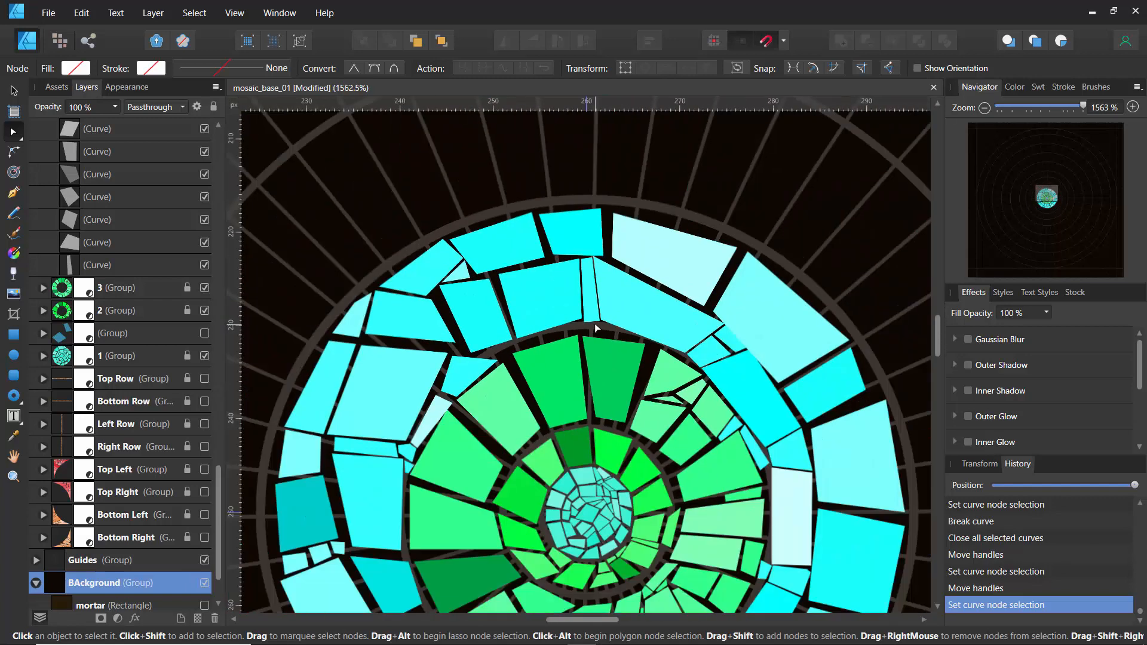
{"action": "scroll", "coordinate": [594, 324], "scroll_direction": "up", "scroll_amount": 1}
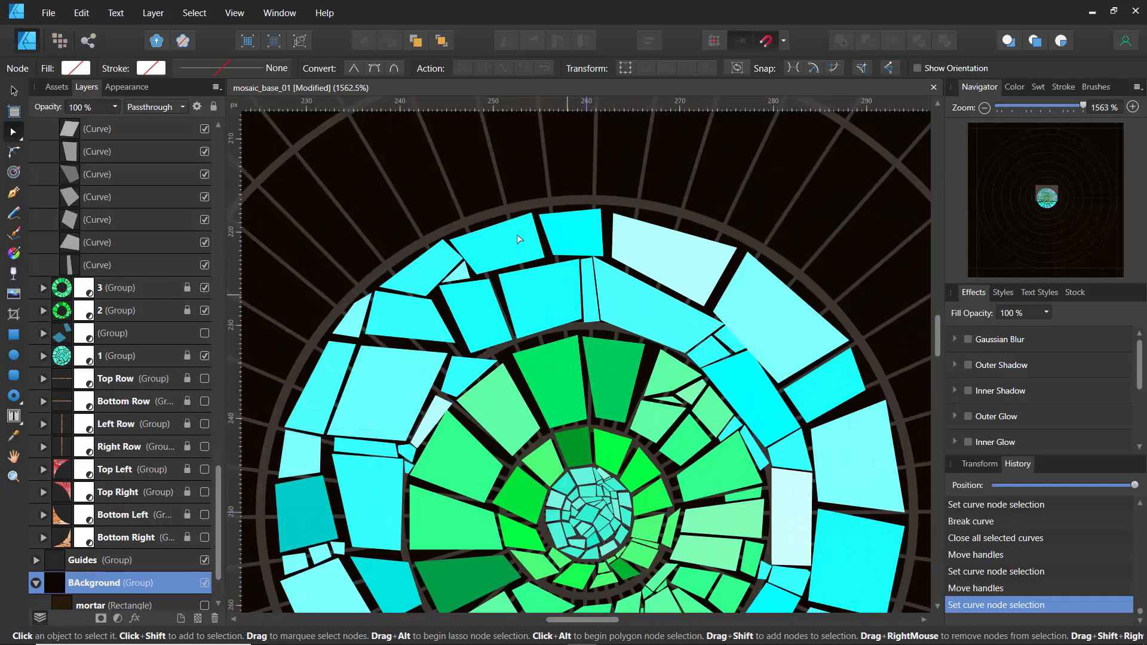
Step: Collapse the expanded tile list of group 4 in the layer stack
{"action": "left_click", "coordinate": [159, 294]}
{"action": "scroll", "coordinate": [141, 273], "scroll_direction": "up", "scroll_amount": 6}
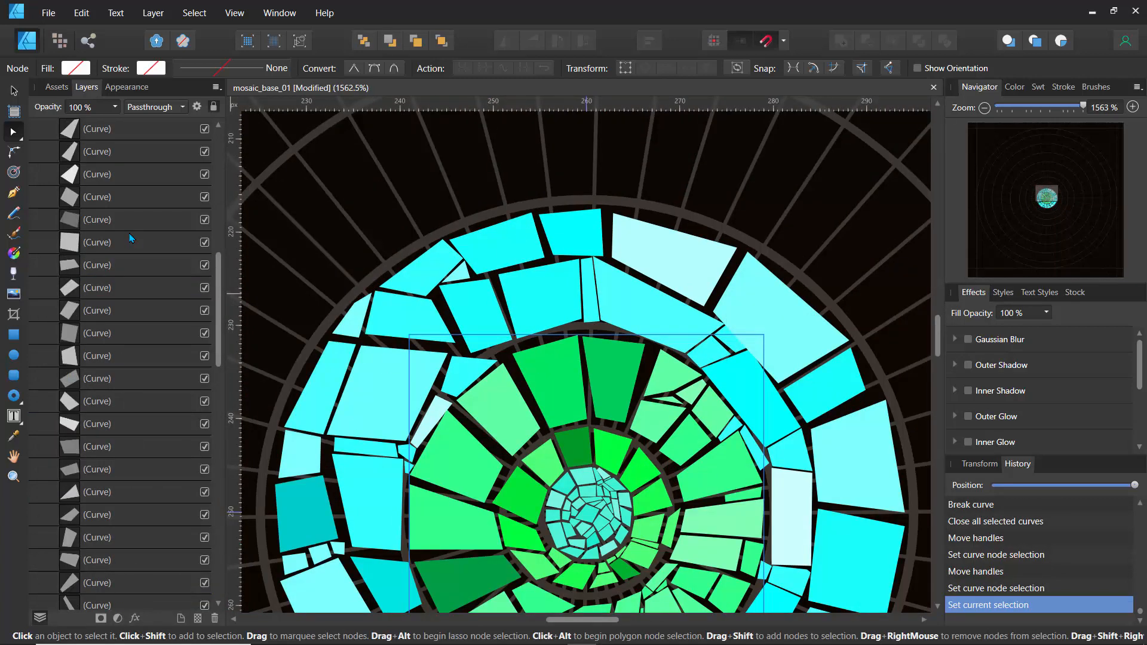
{"action": "scroll", "coordinate": [131, 238], "scroll_direction": "up", "scroll_amount": 3}
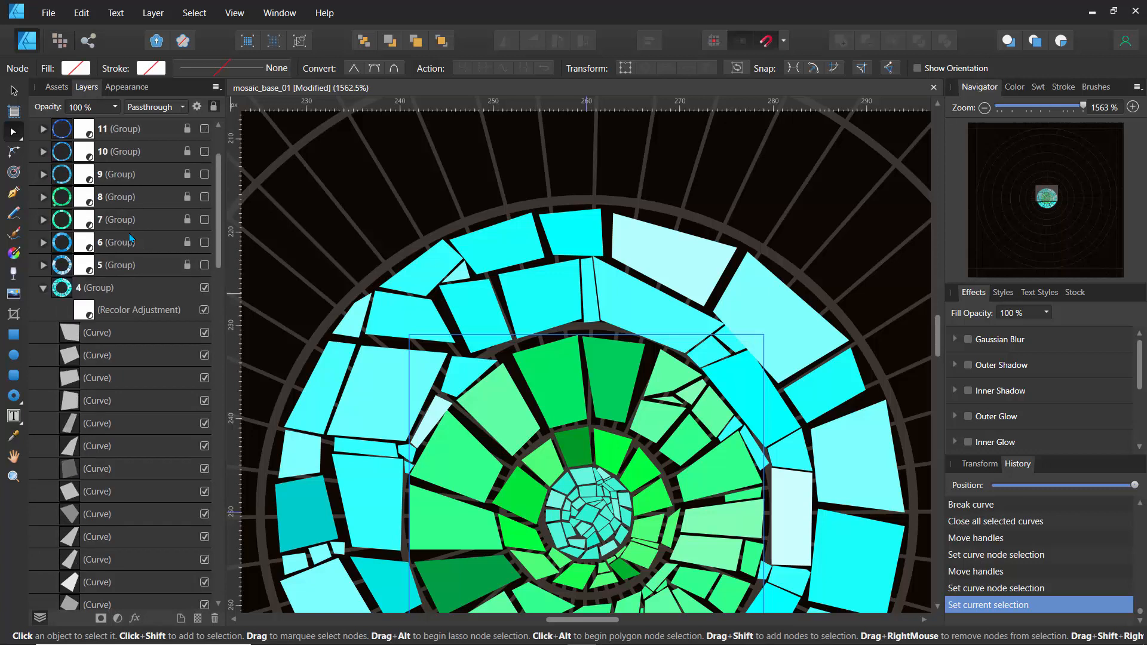
{"action": "left_click", "coordinate": [44, 288]}
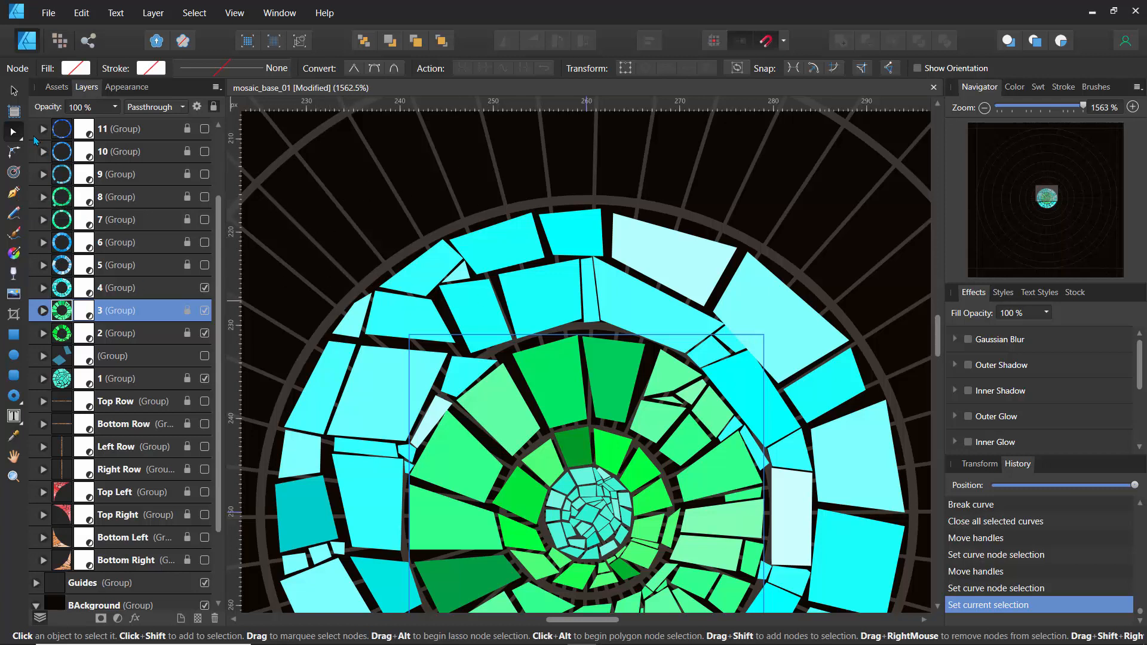
Step: Shorten the outer group 4 tile beside the small triangle by pulling its two right-hand corner nodes back, leaving room for another tile
{"action": "left_click", "coordinate": [445, 267]}
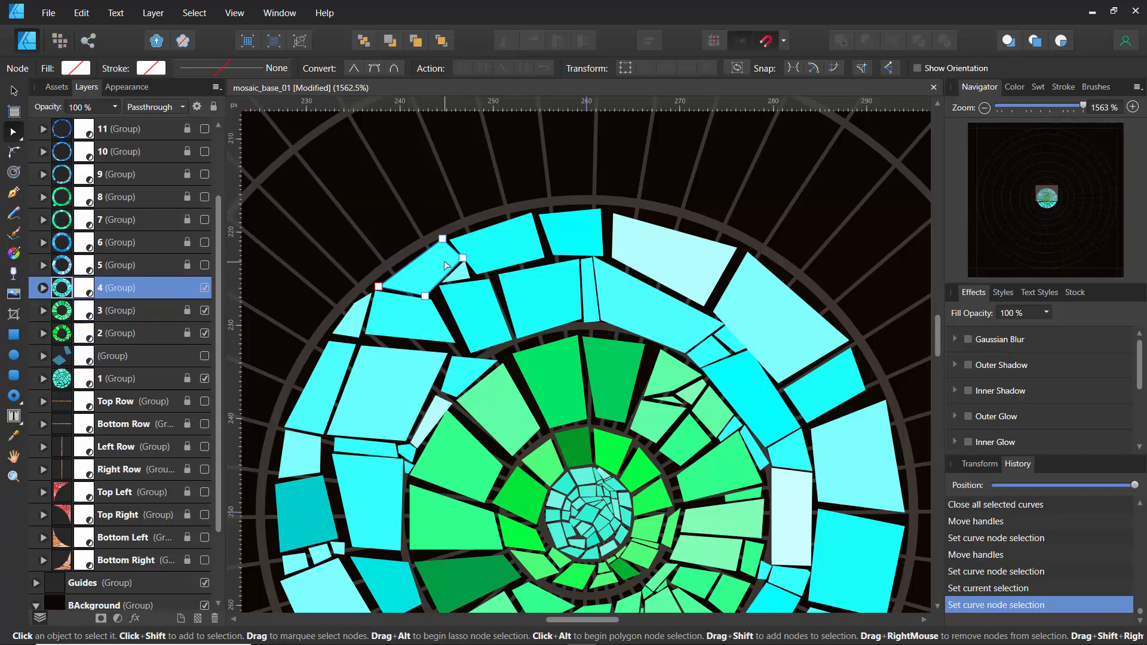
{"action": "mouse_move", "coordinate": [442, 239]}
{"action": "left_mouse_down"}
{"action": "mouse_move", "coordinate": [333, 171]}
{"action": "mouse_move", "coordinate": [431, 253]}
{"action": "mouse_move", "coordinate": [446, 246]}
{"action": "left_mouse_up"}
{"action": "scroll", "coordinate": [443, 258], "scroll_direction": "up", "scroll_amount": 5}
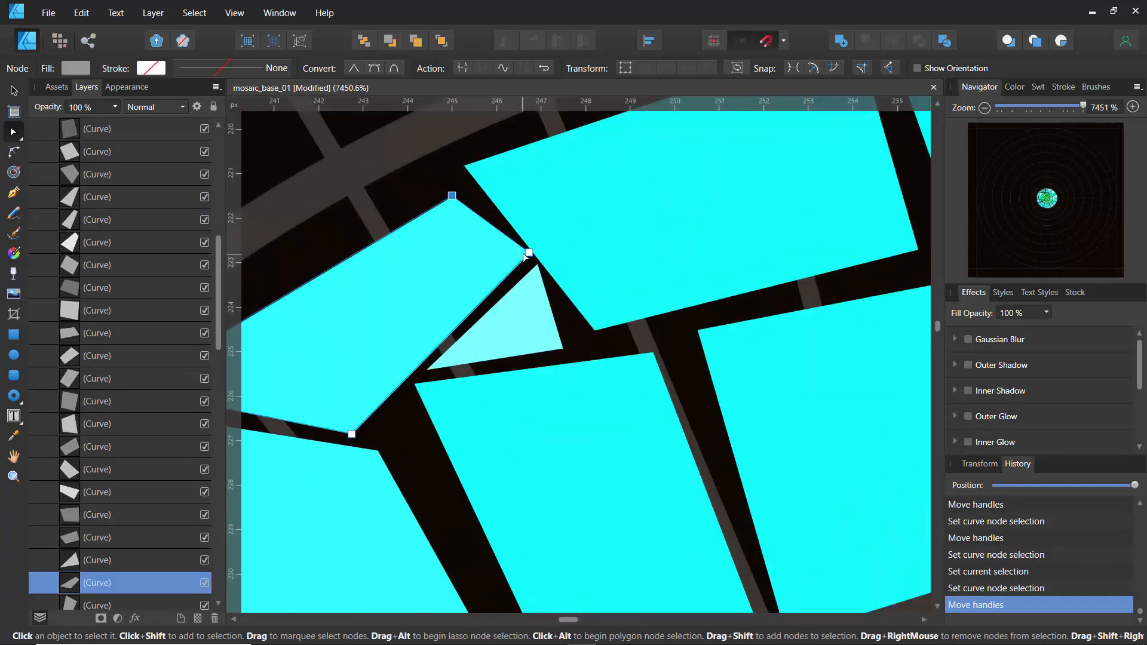
{"action": "left_click_drag", "start_coordinate": [528, 254], "coordinate": [467, 307]}
{"action": "mouse_move", "coordinate": [453, 196]}
{"action": "left_mouse_down"}
{"action": "mouse_move", "coordinate": [414, 206]}
{"action": "mouse_move", "coordinate": [462, 190]}
{"action": "left_mouse_up"}
Step: Draw a small closed four-sided tile with the Pen tool in the gap above the triangular tile, and deselect it
{"action": "key", "text": "p"}
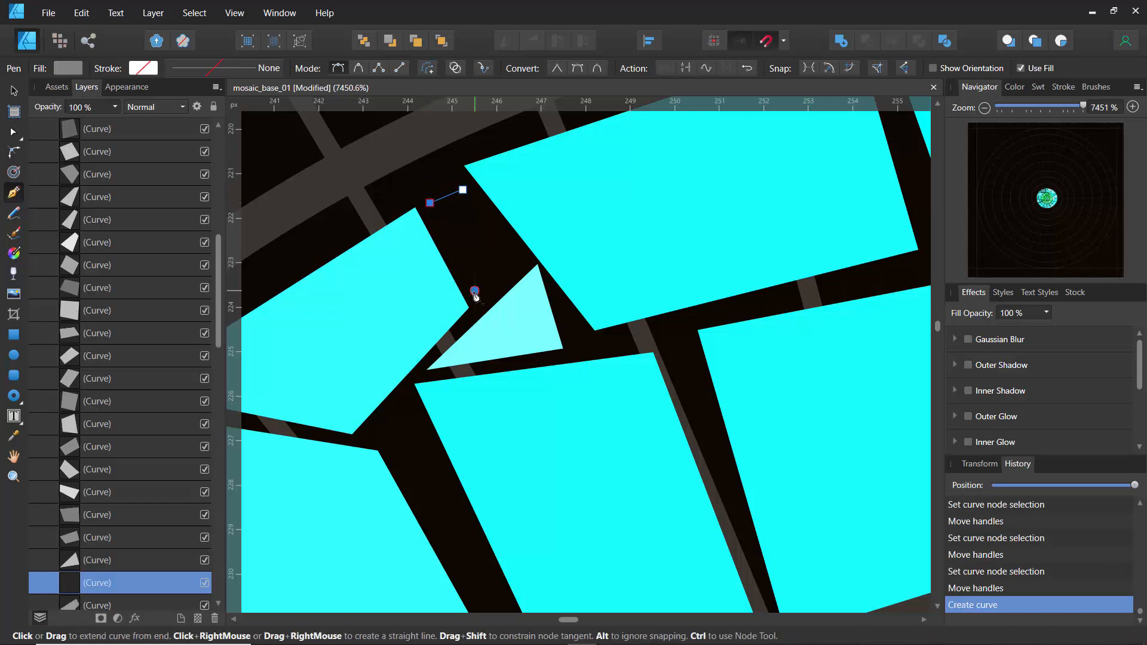
{"action": "left_click", "coordinate": [474, 290]}
{"action": "left_click", "coordinate": [519, 262]}
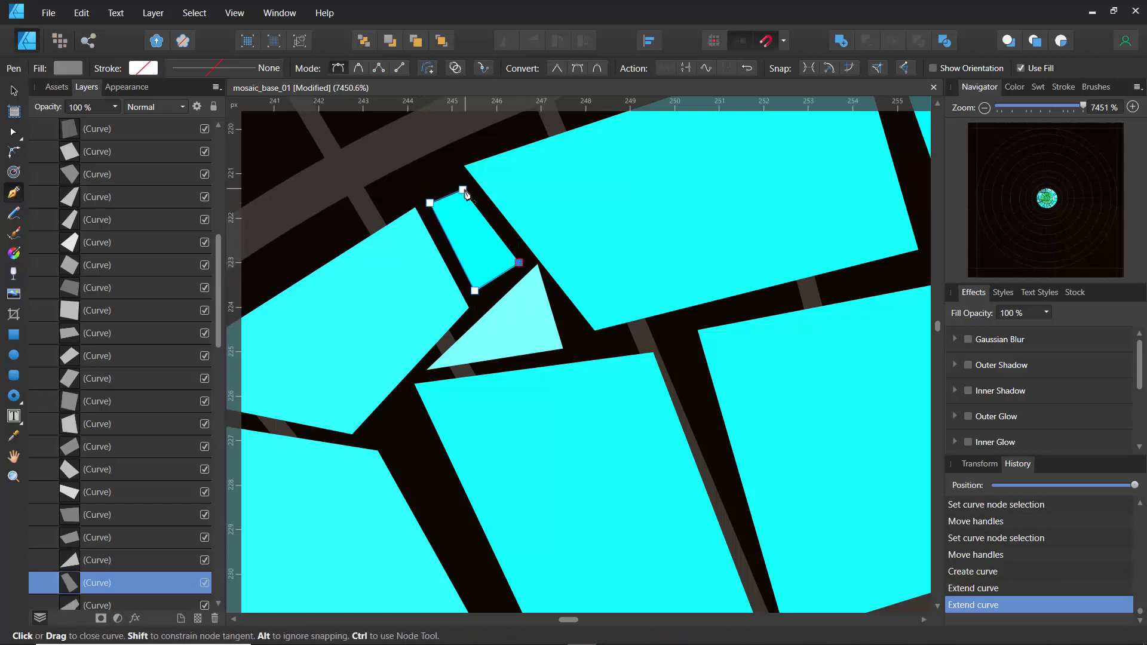
{"action": "left_click", "coordinate": [464, 191]}
{"action": "left_click", "coordinate": [418, 178], "text": "ctrl"}
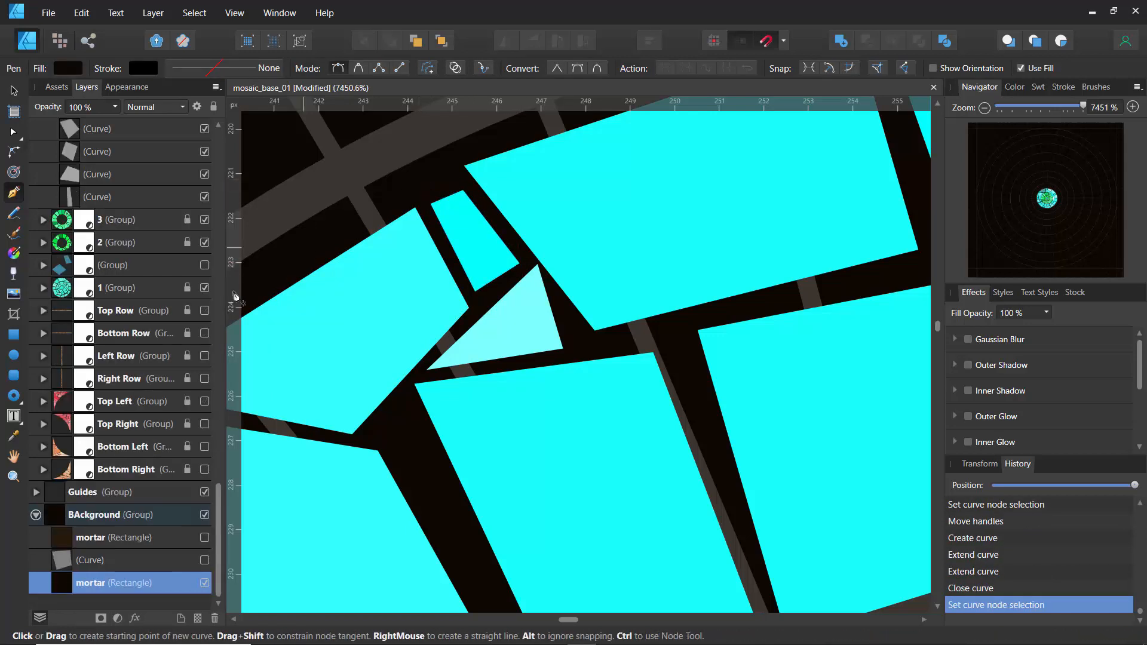
Step: Collapse group 4 in the layer stack and toggle its visibility to check that the new tile belongs to it
{"action": "scroll", "coordinate": [143, 412], "scroll_direction": "up", "scroll_amount": 8}
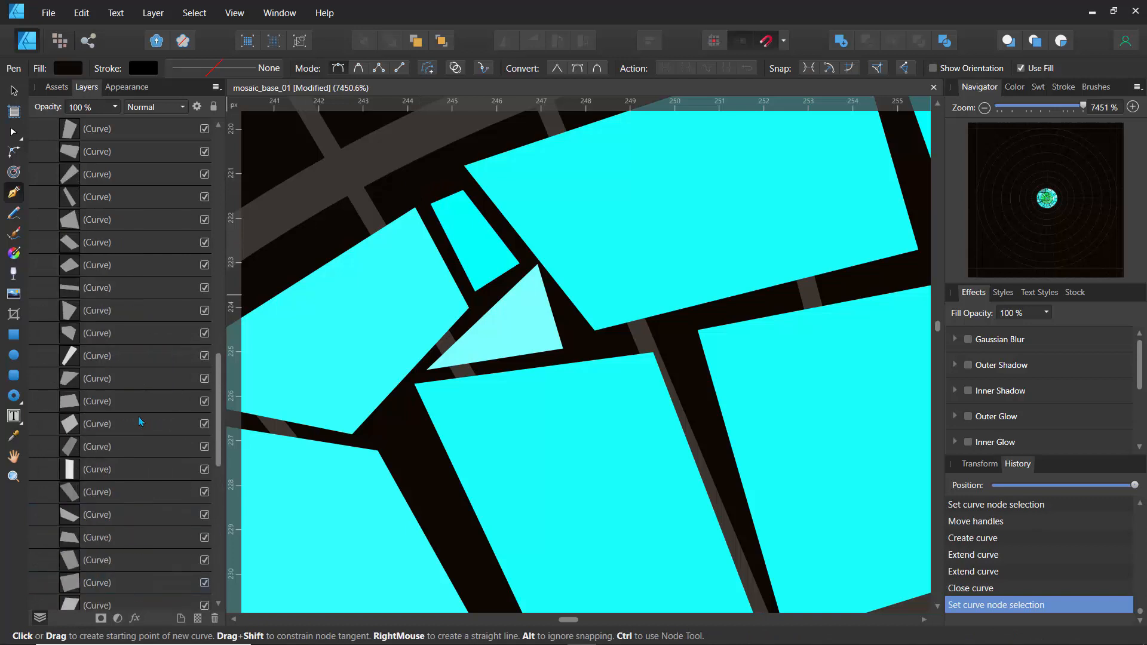
{"action": "scroll", "coordinate": [141, 421], "scroll_direction": "up", "scroll_amount": 6}
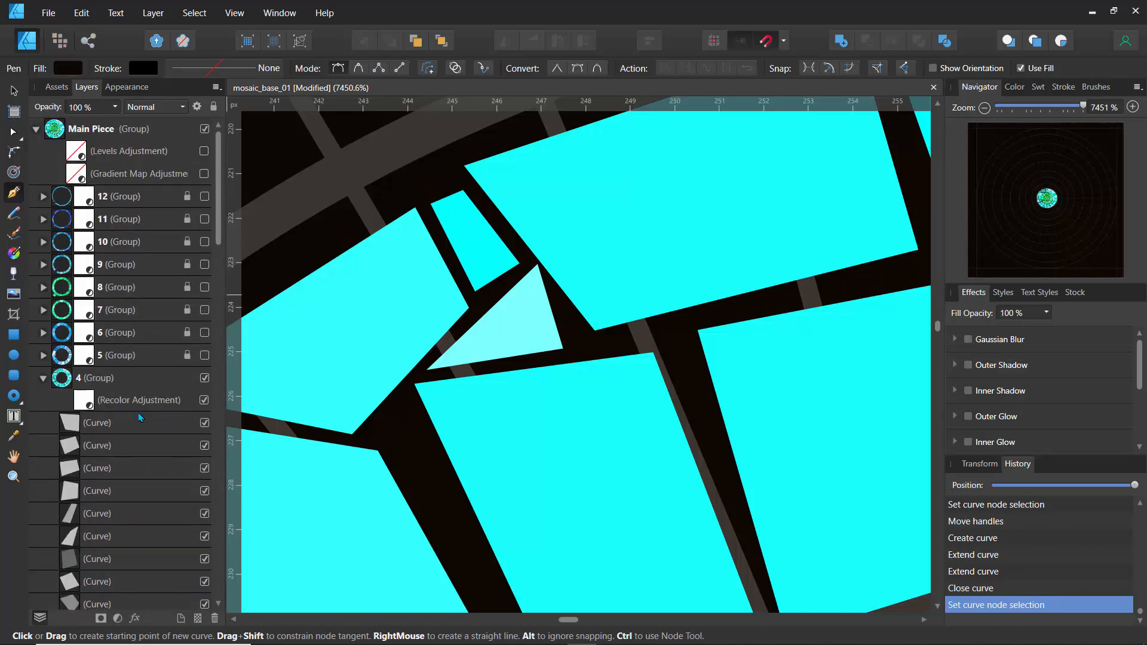
{"action": "left_click", "coordinate": [43, 379]}
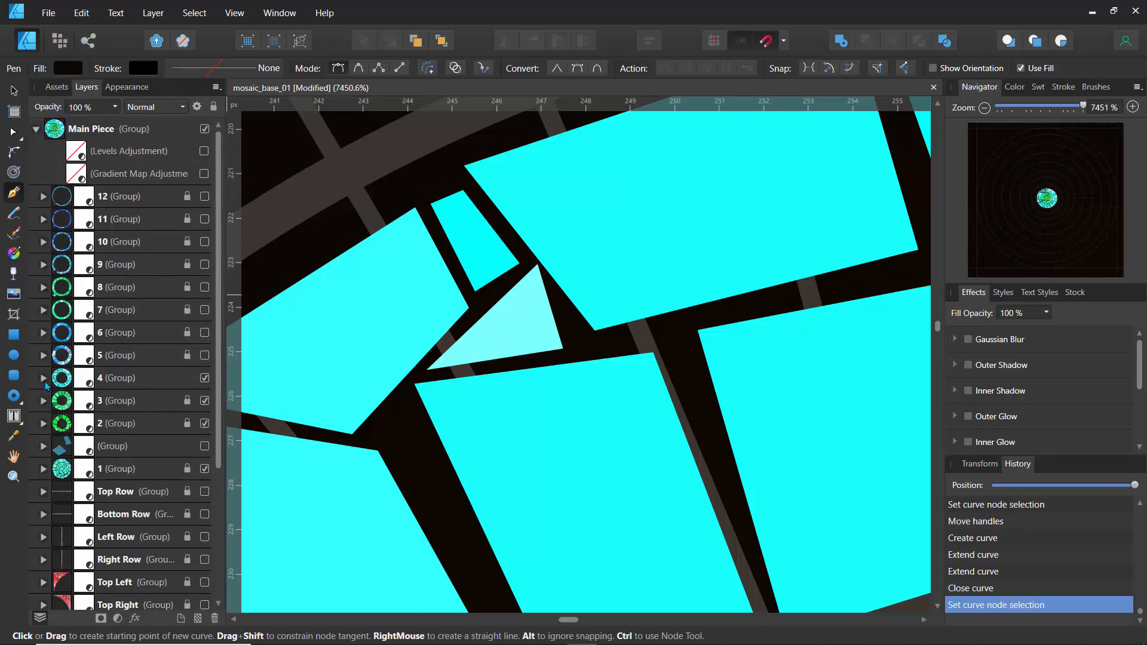
{"action": "left_click", "coordinate": [204, 377]}
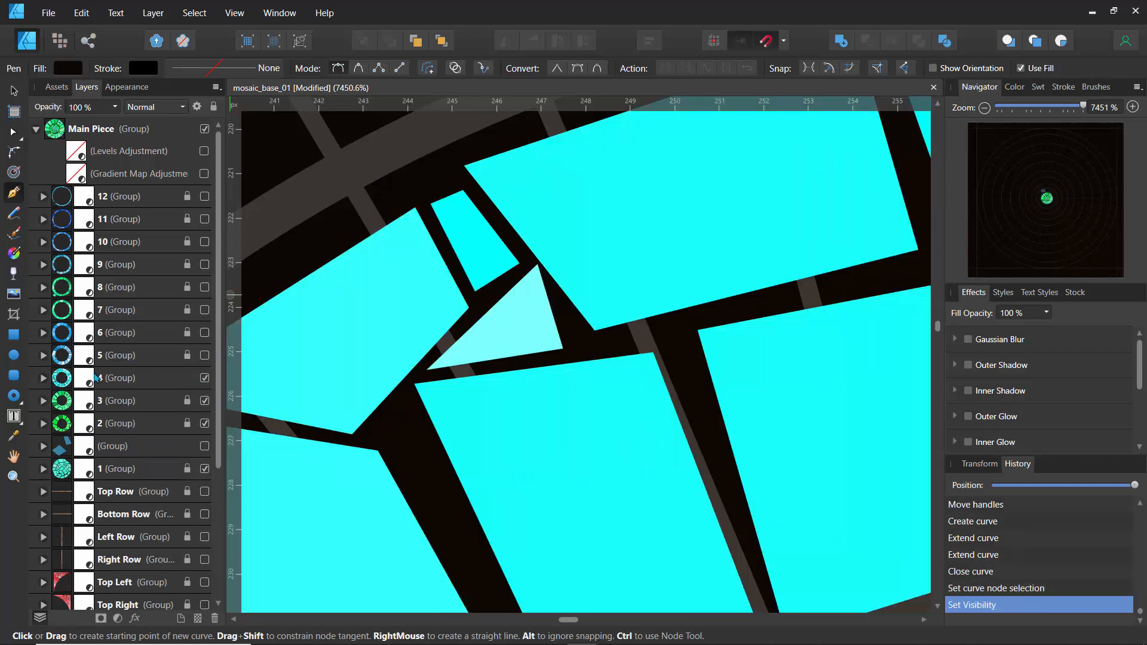
Step: Lock group 4 again and view its edited tiles together with the inner groups
{"action": "left_click", "coordinate": [65, 380]}
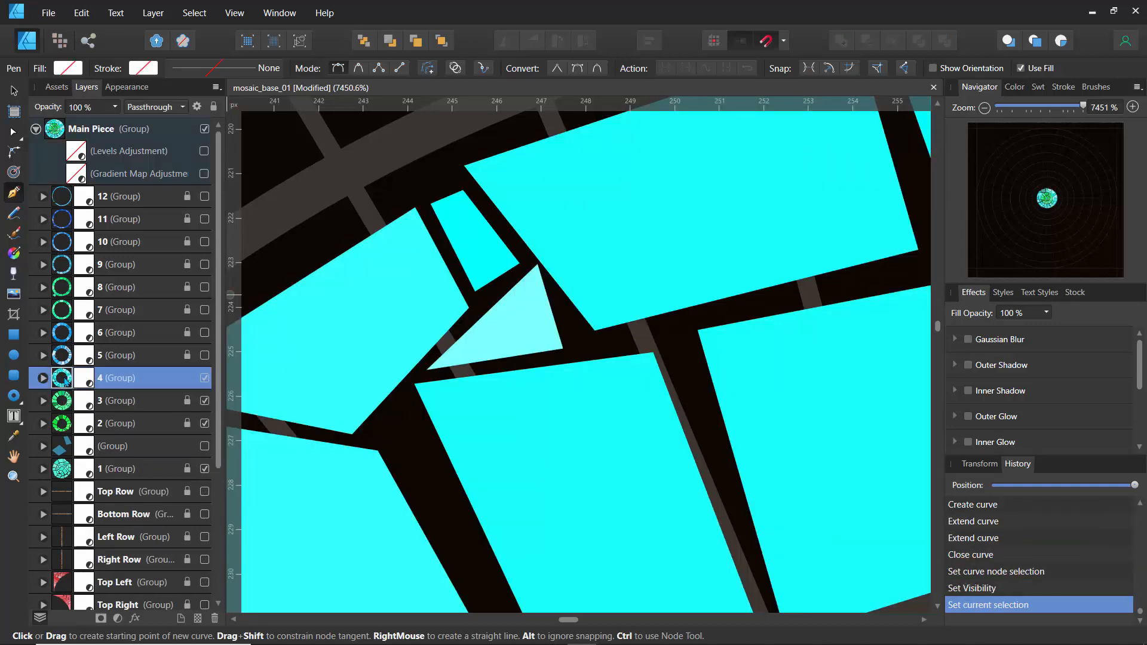
{"action": "left_click", "coordinate": [43, 378]}
{"action": "left_click", "coordinate": [43, 378]}
{"action": "left_click", "coordinate": [213, 107]}
{"action": "scroll", "coordinate": [367, 210], "scroll_direction": "down", "scroll_amount": 3}
{"action": "scroll", "coordinate": [367, 211], "scroll_direction": "down", "scroll_amount": 3}
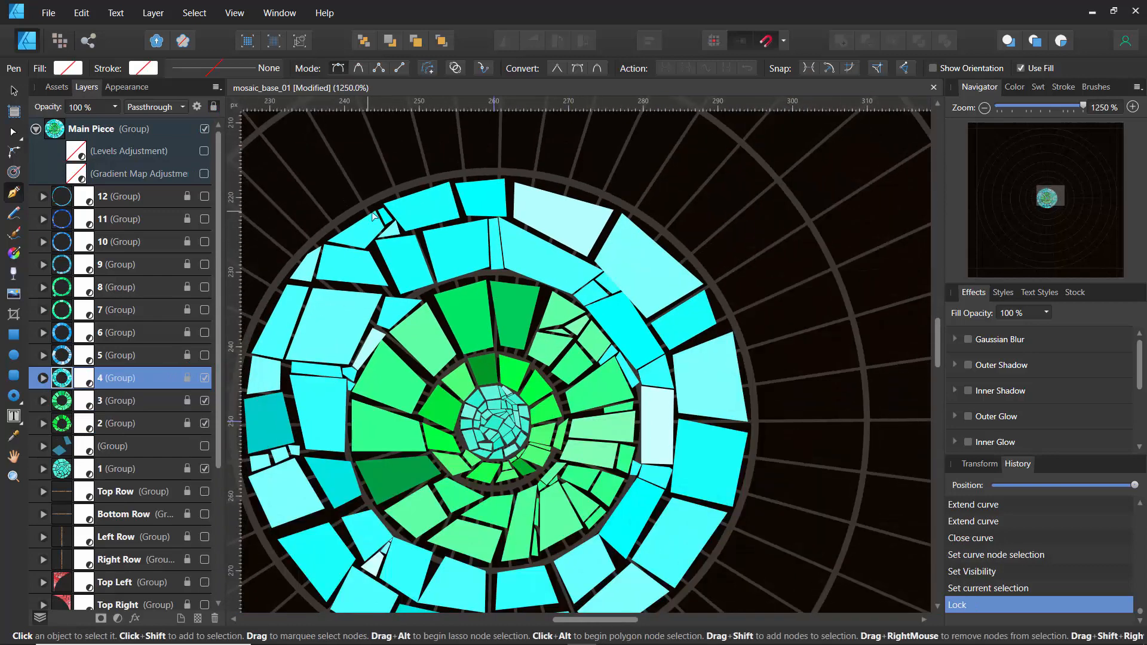
Step: Make groups 5, 6, 7 and 8 visible around the inner mosaic rings
{"action": "left_click", "coordinate": [204, 356]}
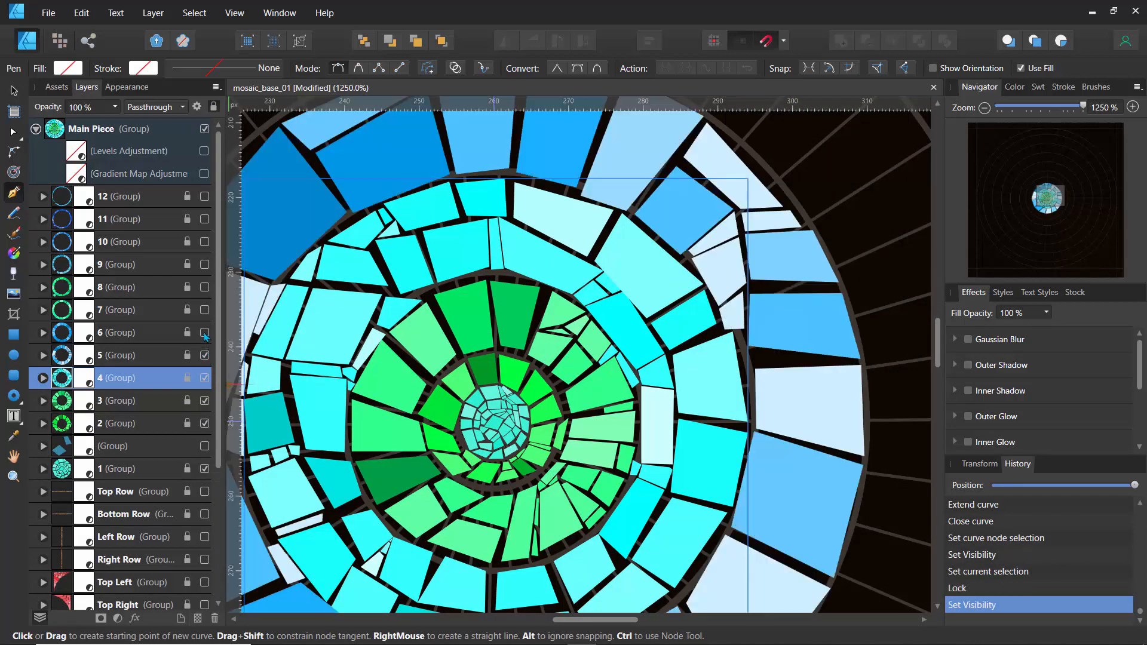
{"action": "left_click", "coordinate": [204, 333]}
{"action": "scroll", "coordinate": [438, 334], "scroll_direction": "down", "scroll_amount": 4}
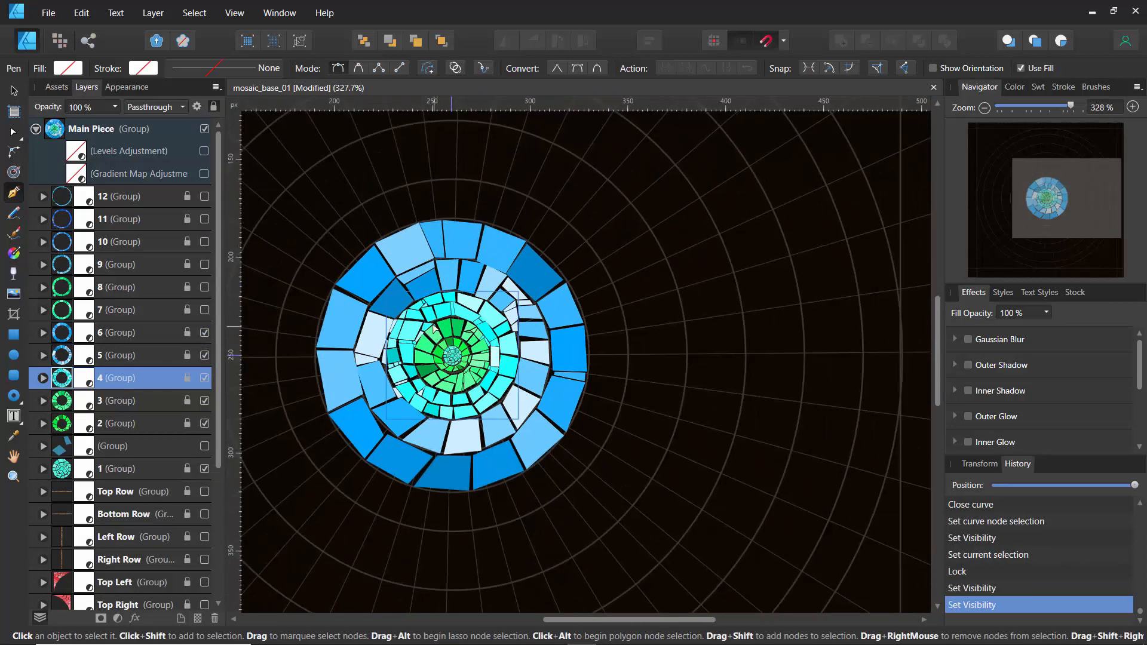
{"action": "scroll", "coordinate": [438, 334], "scroll_direction": "down", "scroll_amount": 1}
{"action": "left_click", "coordinate": [204, 309]}
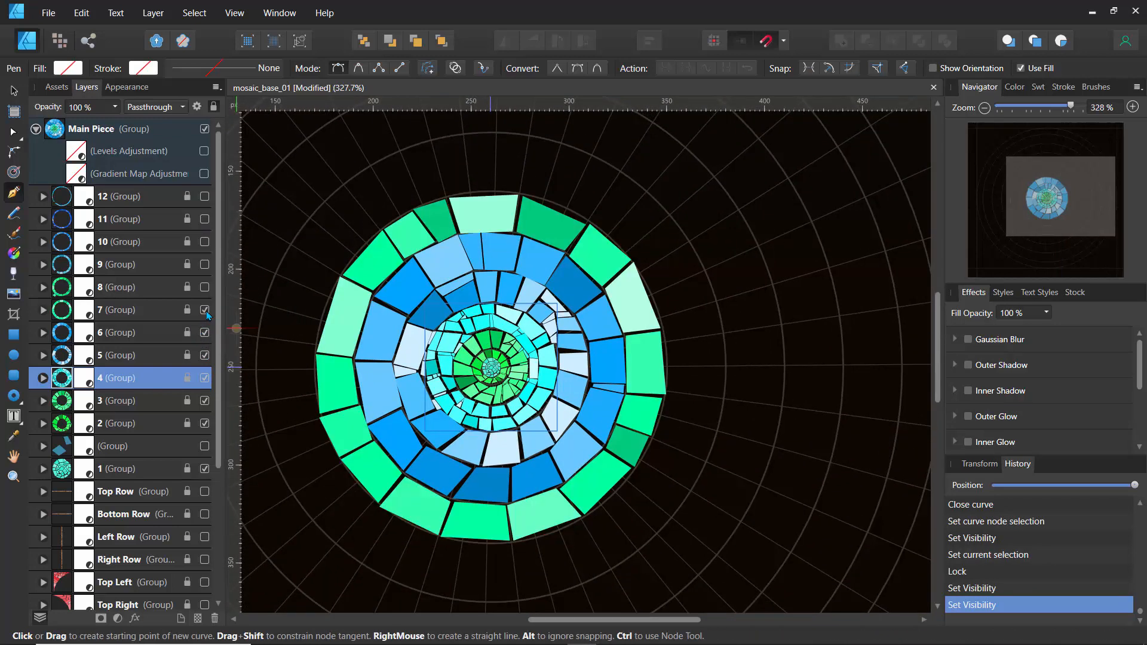
{"action": "left_click", "coordinate": [205, 286]}
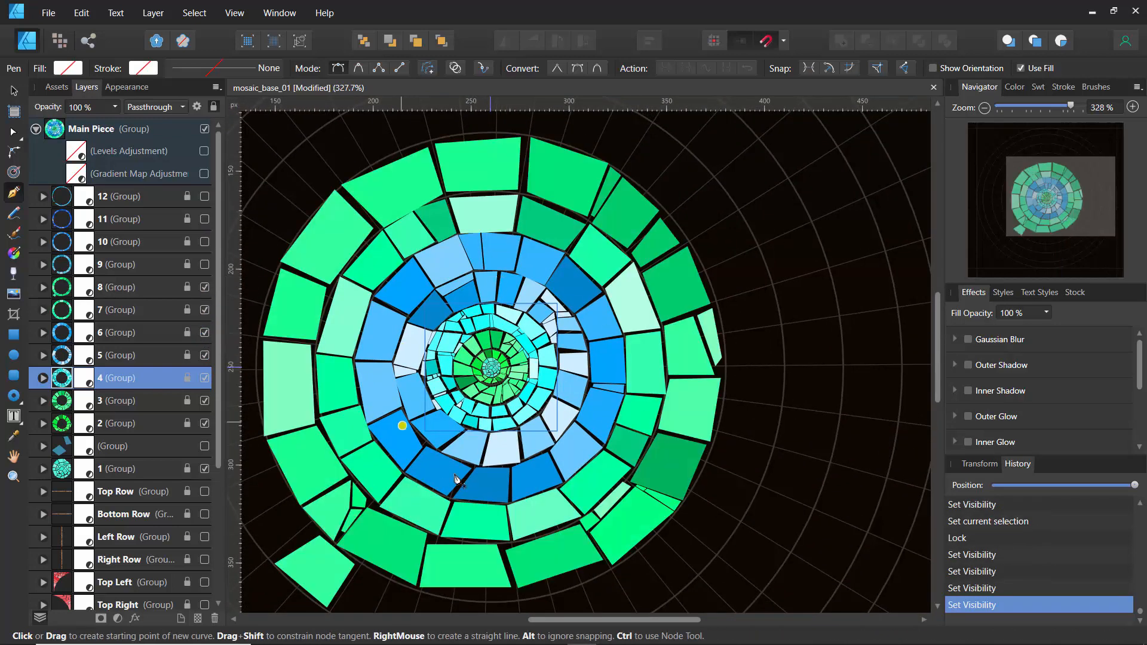
{"action": "left_click_drag", "start_coordinate": [401, 433], "coordinate": [458, 377]}
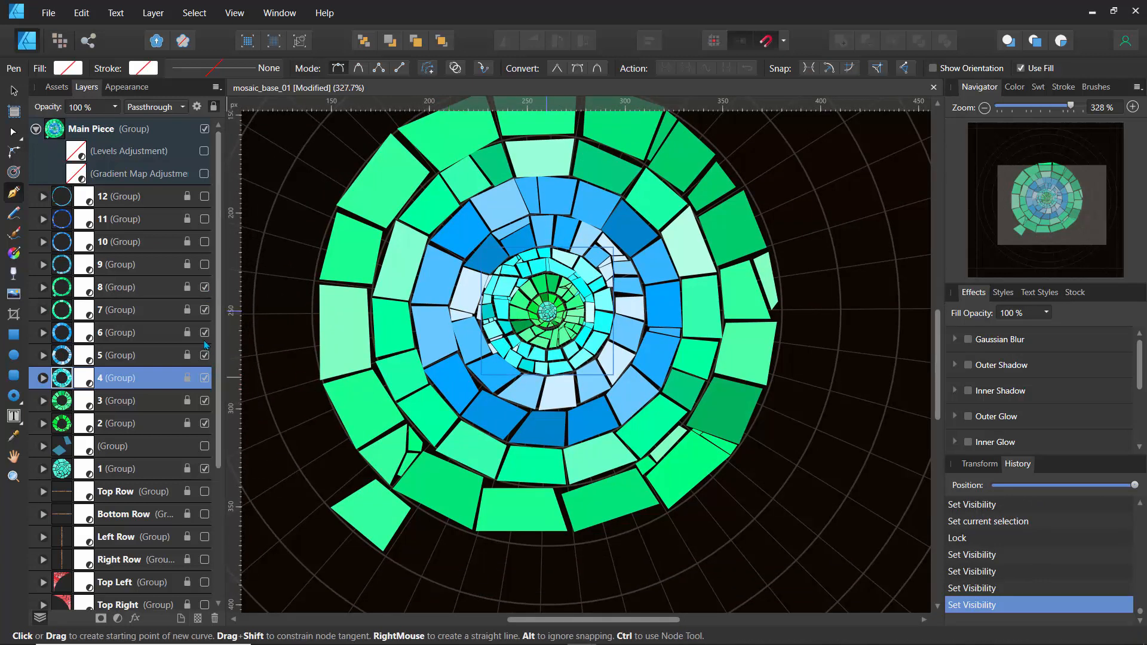
Step: Make groups 9, 10, 11 and 12 visible to complete the circular mosaic, and view the whole piece
{"action": "left_click", "coordinate": [204, 265]}
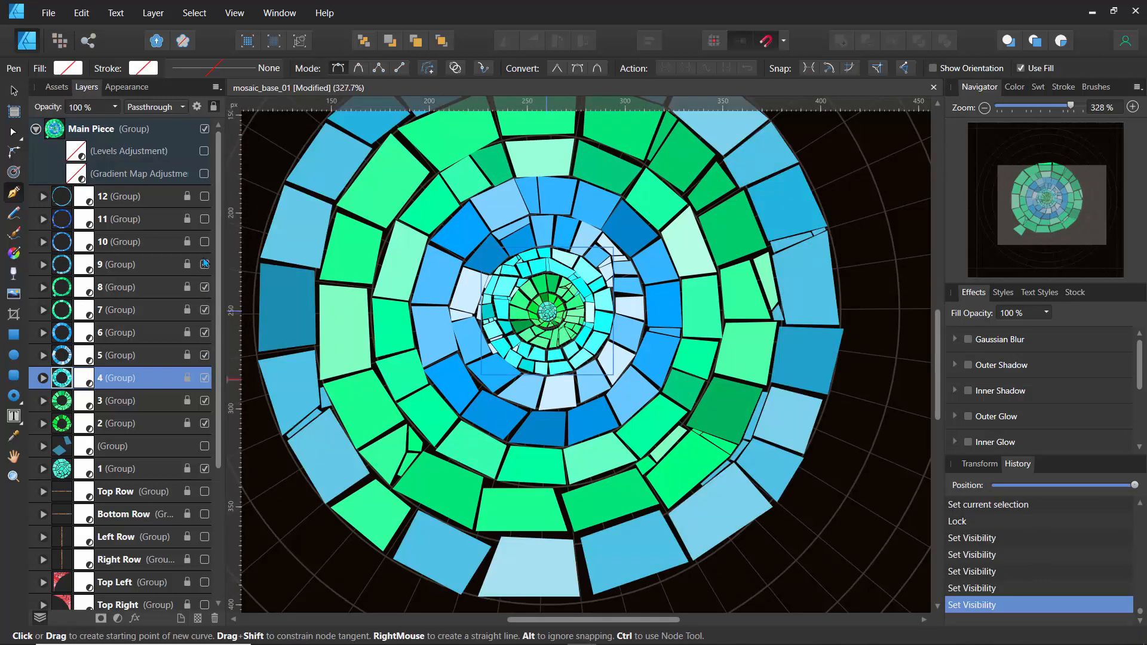
{"action": "left_click", "coordinate": [204, 242]}
{"action": "left_click", "coordinate": [205, 220]}
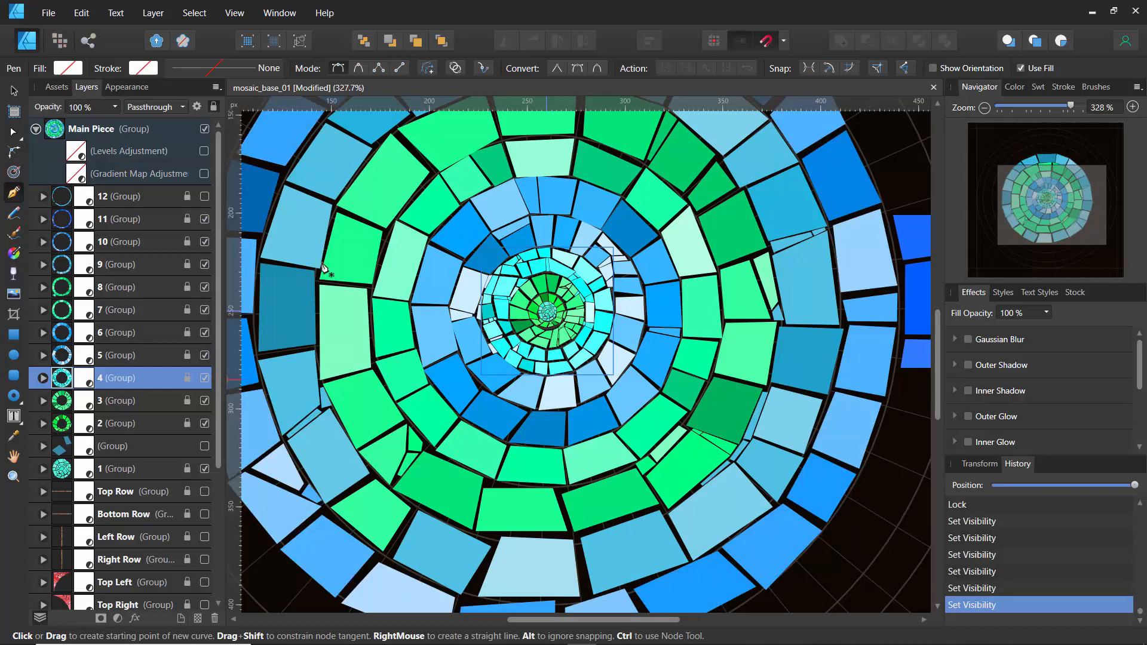
{"action": "scroll", "coordinate": [373, 286], "scroll_direction": "down", "scroll_amount": 5}
{"action": "left_click_drag", "start_coordinate": [405, 311], "coordinate": [447, 342]}
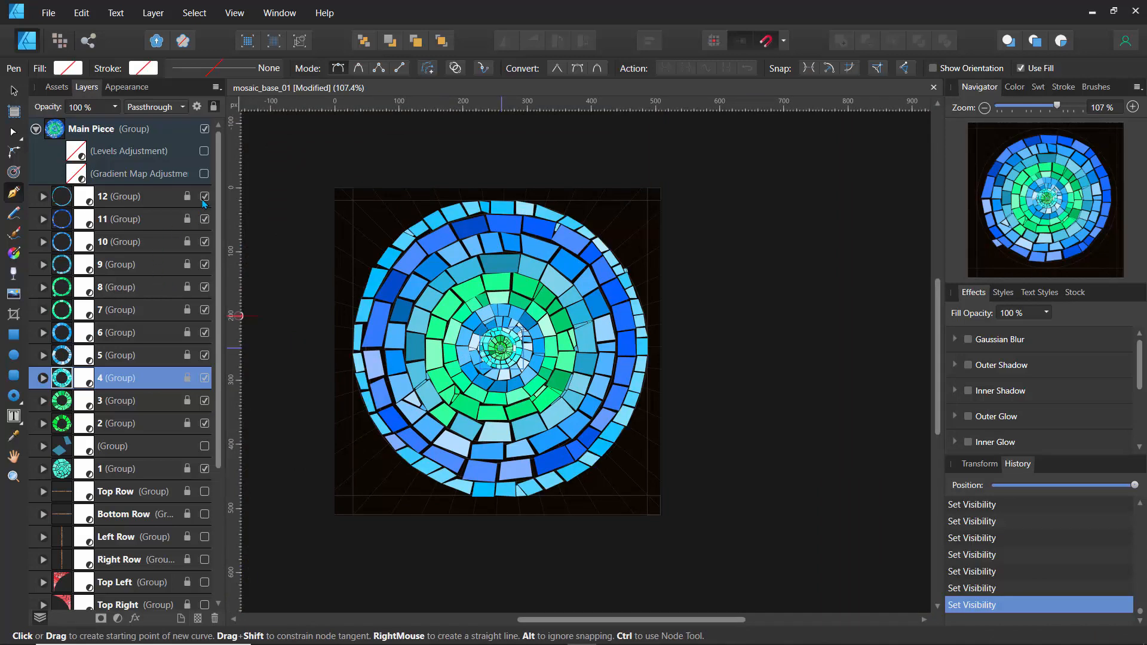
Step: Make the Top Row group of brown border tiles visible above the circle
{"action": "scroll", "coordinate": [412, 277], "scroll_direction": "up", "scroll_amount": 2}
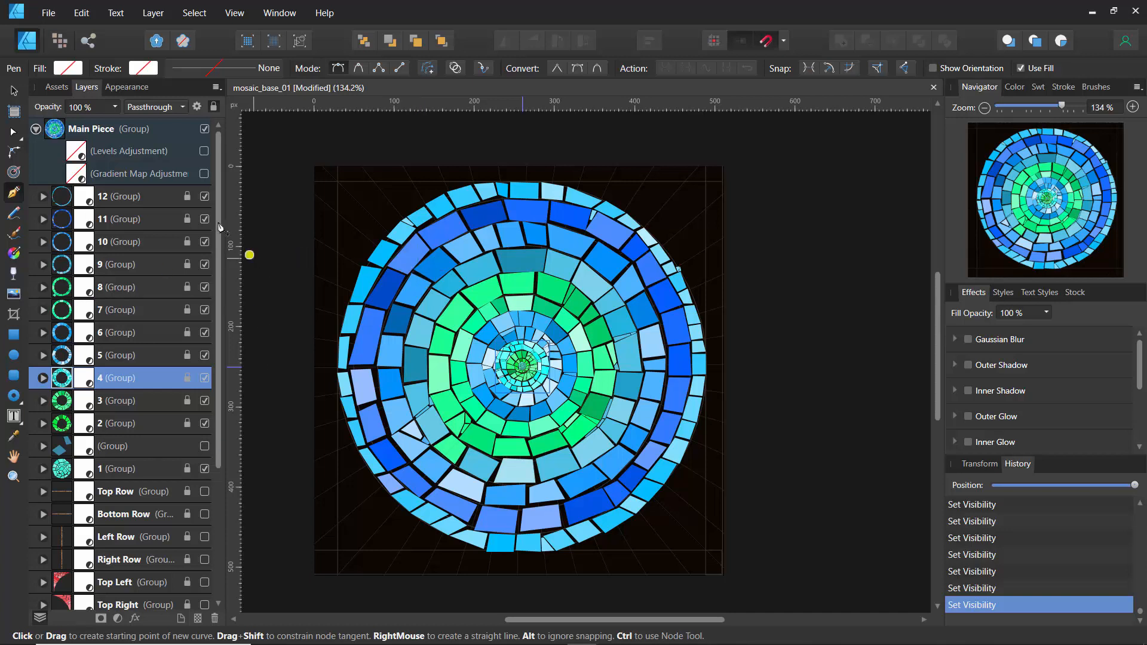
{"action": "scroll", "coordinate": [218, 364], "scroll_direction": "down", "scroll_amount": 3}
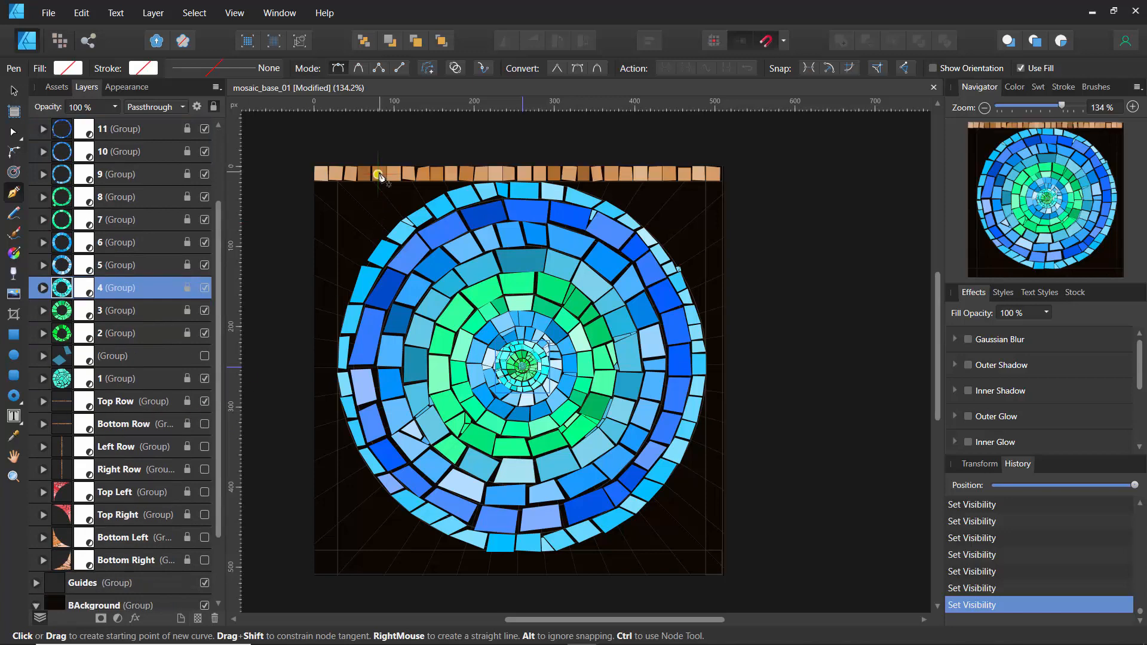
{"action": "scroll", "coordinate": [378, 173], "scroll_direction": "up", "scroll_amount": 4}
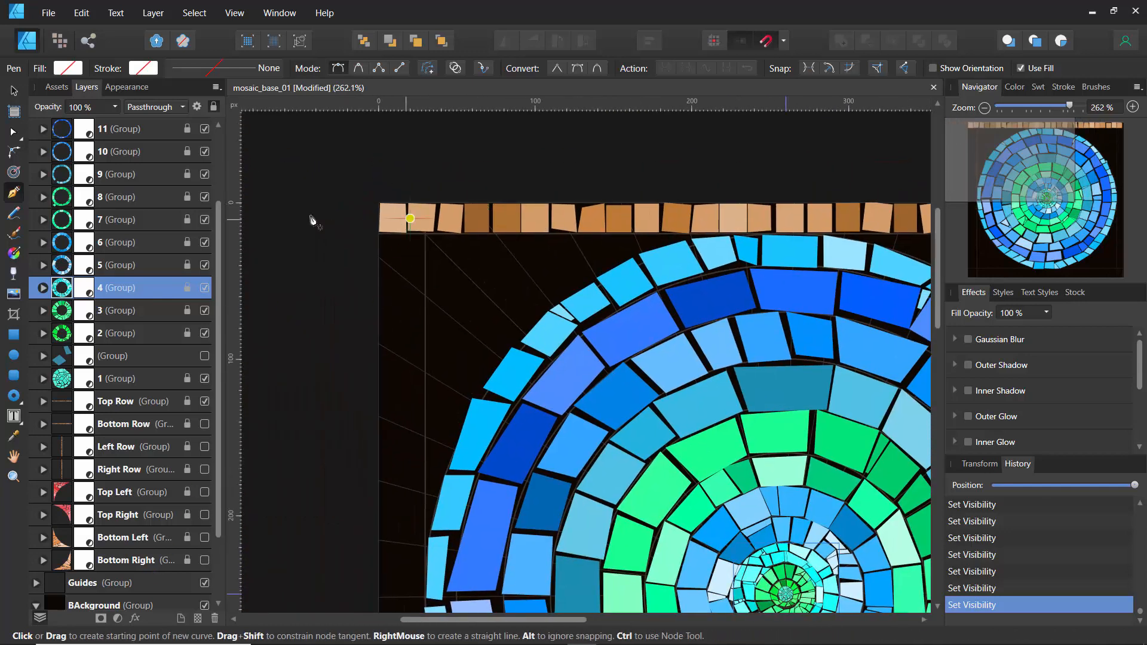
Step: Unlock the Top Row group and rotate its second tile from the left slightly counterclockwise
{"action": "left_click", "coordinate": [13, 132]}
{"action": "left_click", "coordinate": [569, 219]}
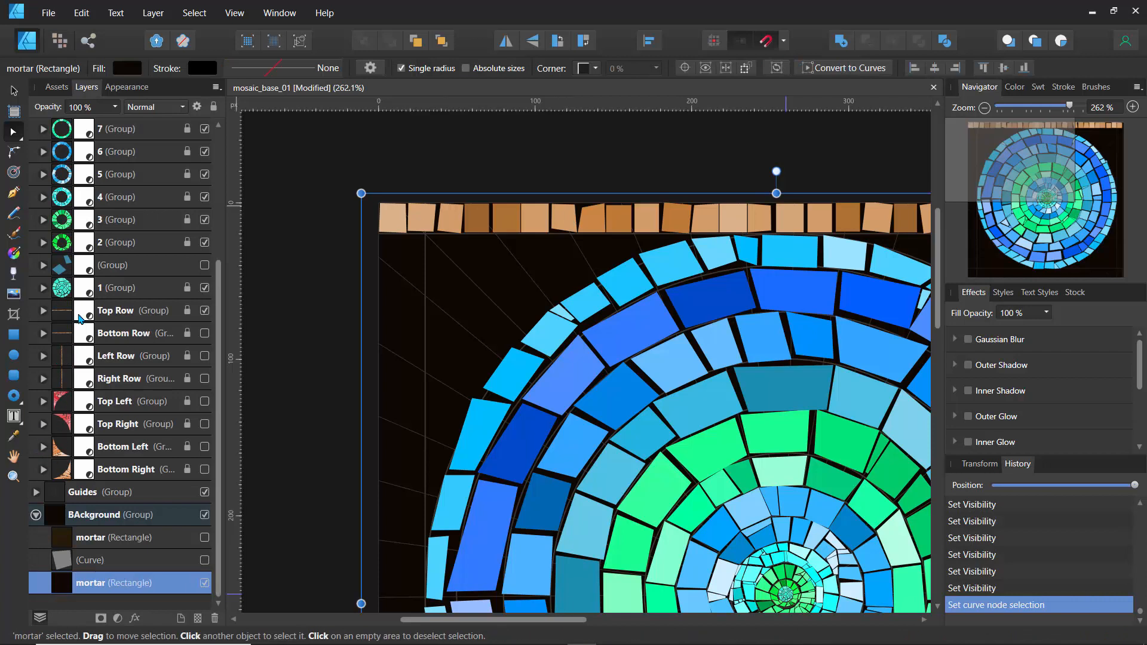
{"action": "key", "text": "a"}
{"action": "left_click", "coordinate": [128, 313]}
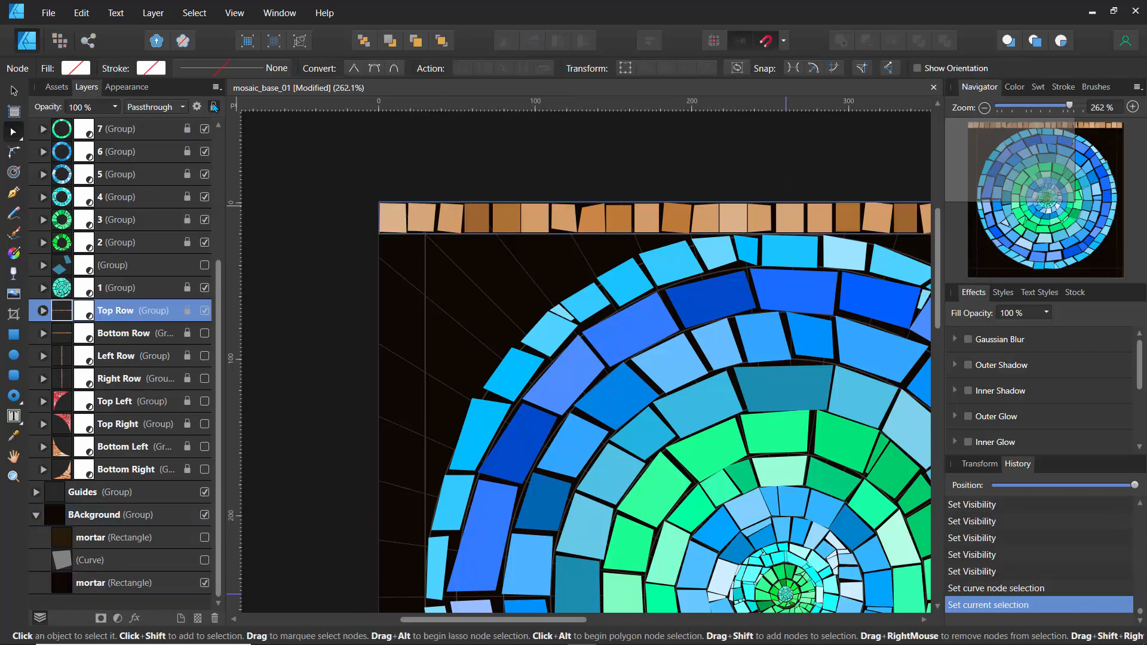
{"action": "left_click", "coordinate": [420, 217]}
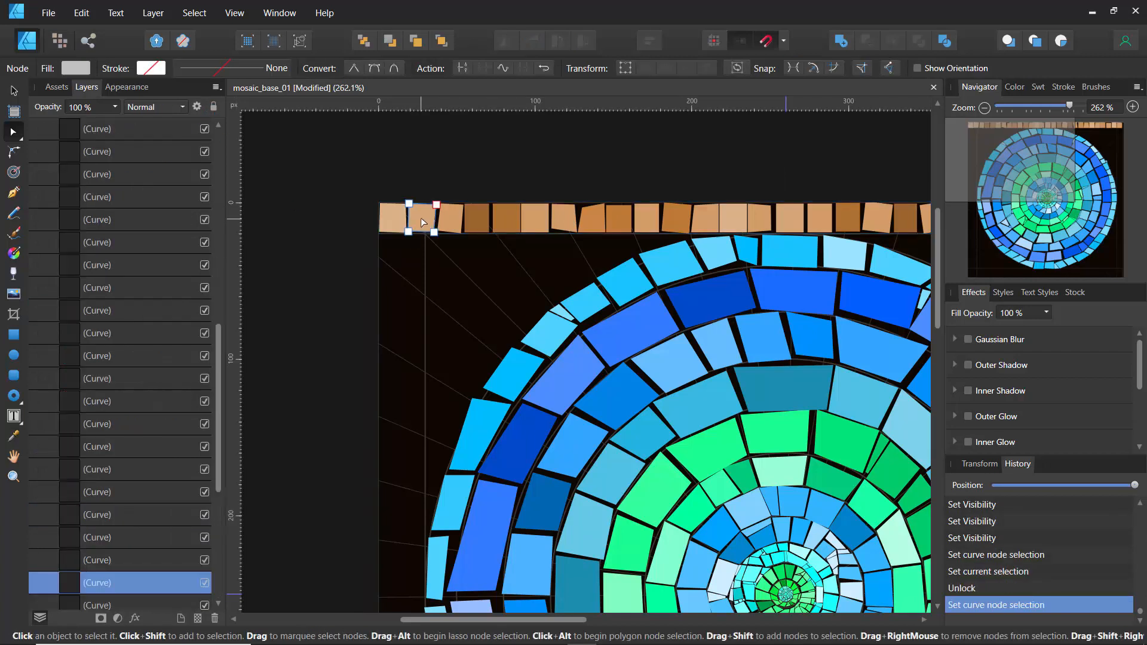
{"action": "left_click", "coordinate": [13, 93]}
{"action": "scroll", "coordinate": [366, 191], "scroll_direction": "up", "scroll_amount": 5}
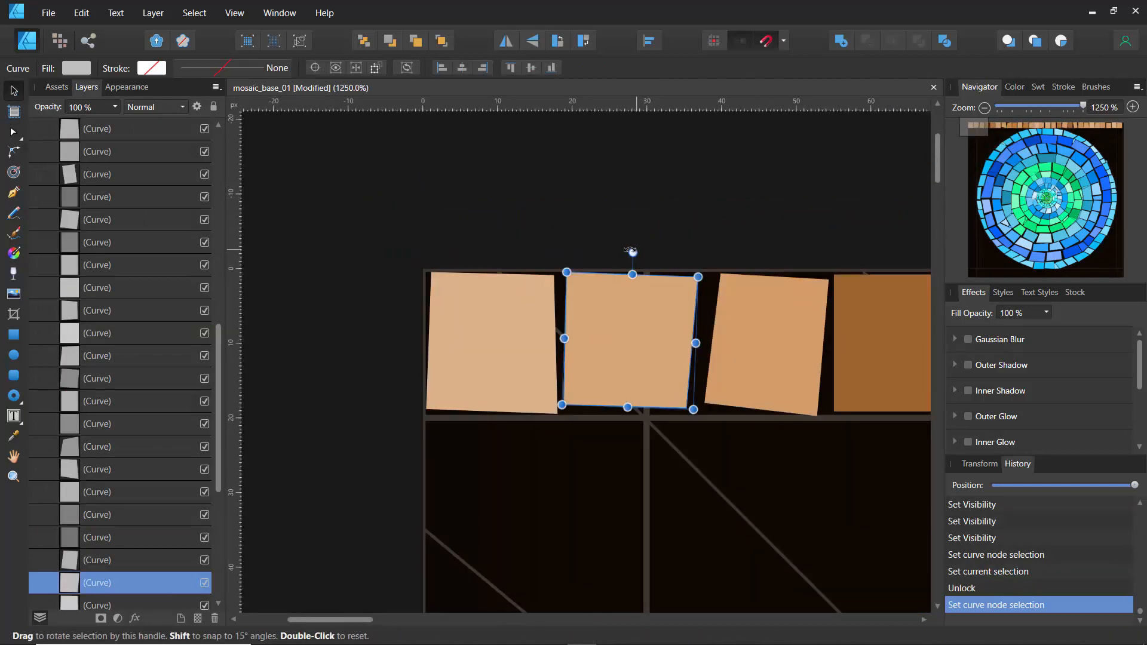
{"action": "left_click_drag", "start_coordinate": [632, 251], "coordinate": [628, 251]}
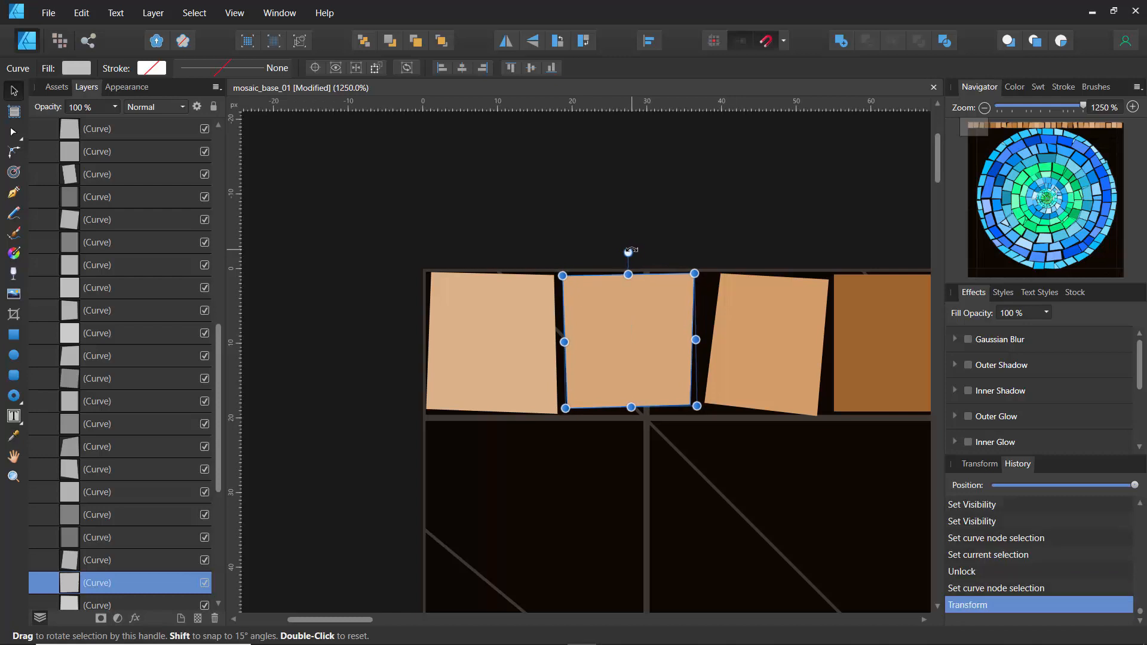
Step: Reshape the first tile of the Top Row by pulling its upper-right corner node inward, and view the whole artwork
{"action": "left_click", "coordinate": [510, 305]}
{"action": "key", "text": "a"}
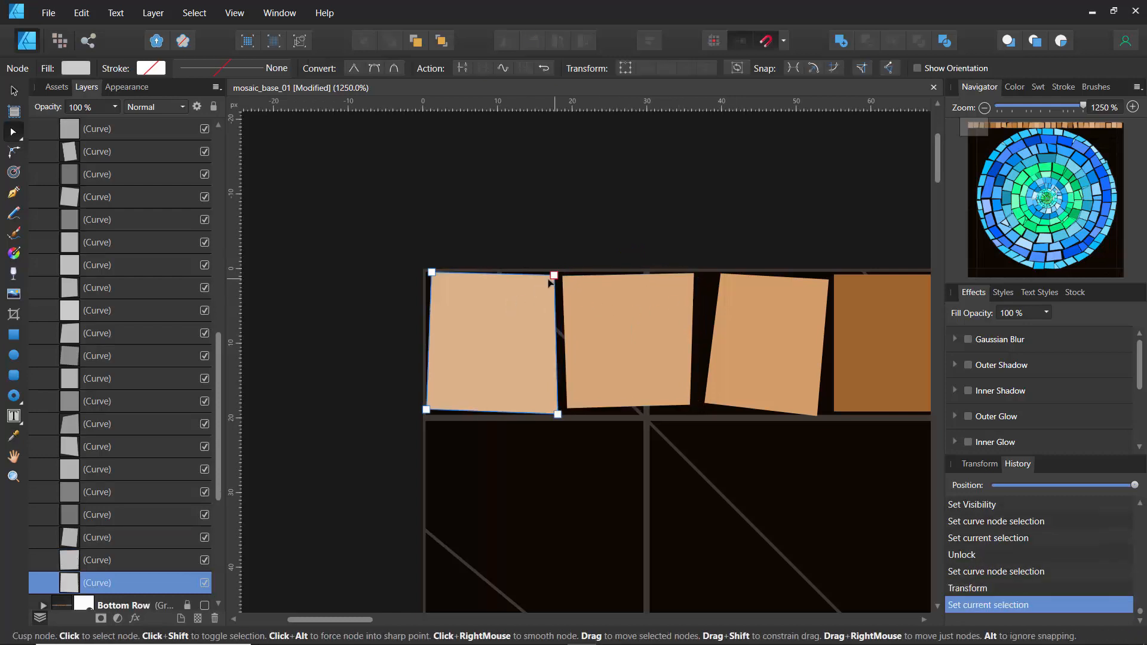
{"action": "mouse_move", "coordinate": [550, 280]}
{"action": "left_mouse_down"}
{"action": "mouse_move", "coordinate": [524, 278]}
{"action": "mouse_move", "coordinate": [540, 280]}
{"action": "left_mouse_up"}
{"action": "scroll", "coordinate": [375, 271], "scroll_direction": "down", "scroll_amount": 5}
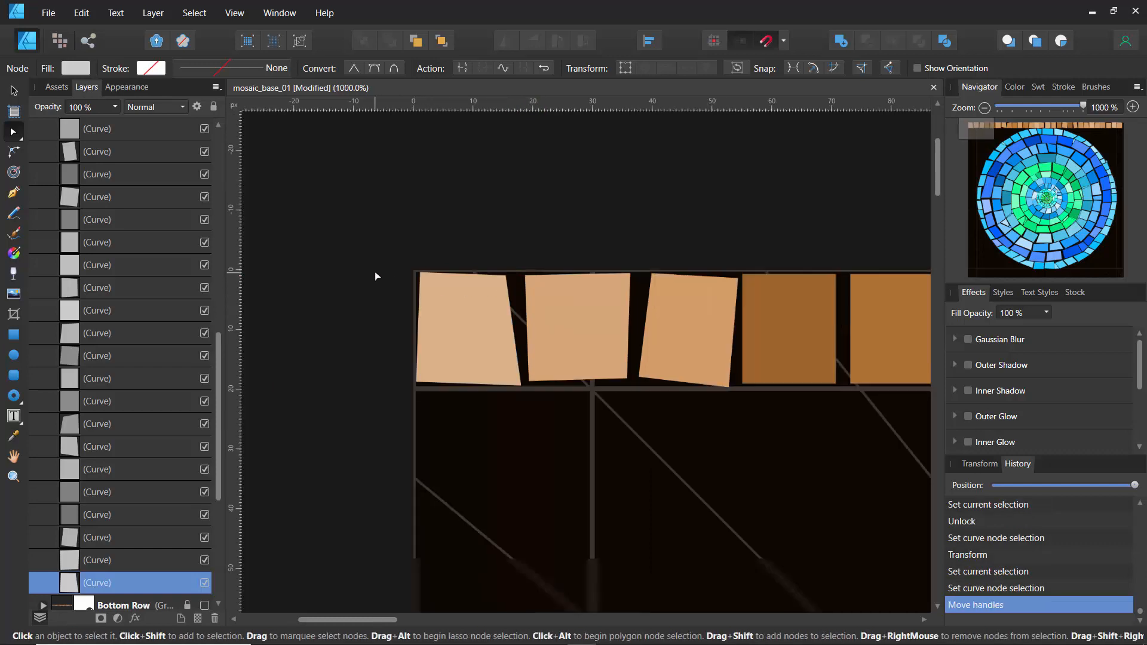
{"action": "left_click", "coordinate": [352, 295]}
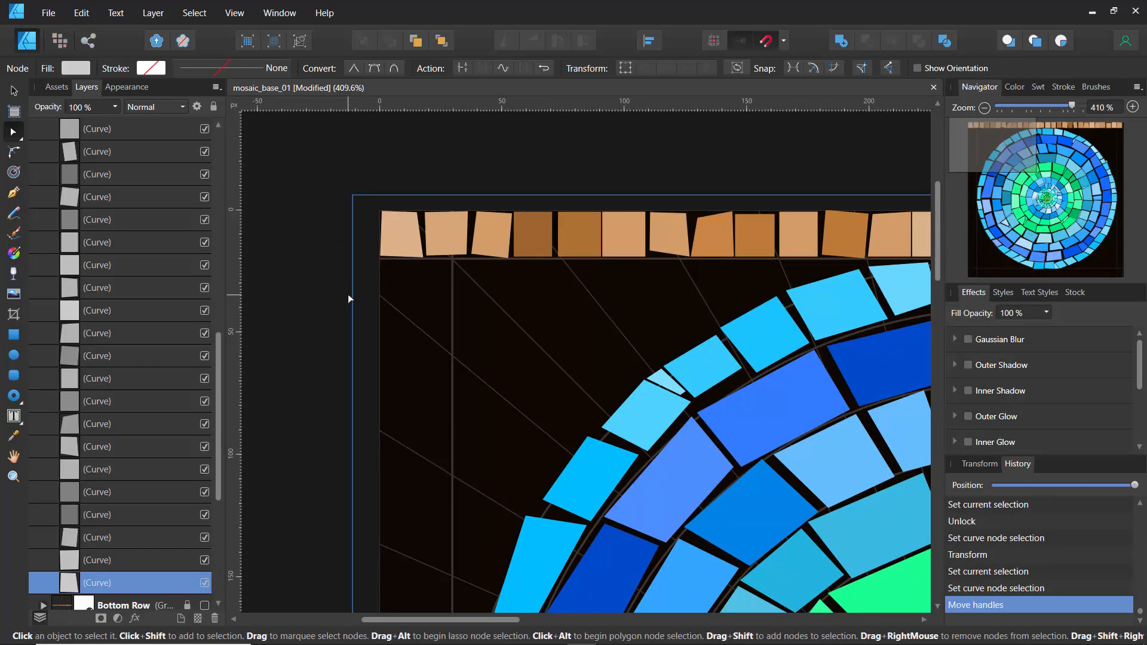
{"action": "scroll", "coordinate": [317, 243], "scroll_direction": "down", "scroll_amount": 4}
{"action": "scroll", "coordinate": [318, 242], "scroll_direction": "down", "scroll_amount": 2}
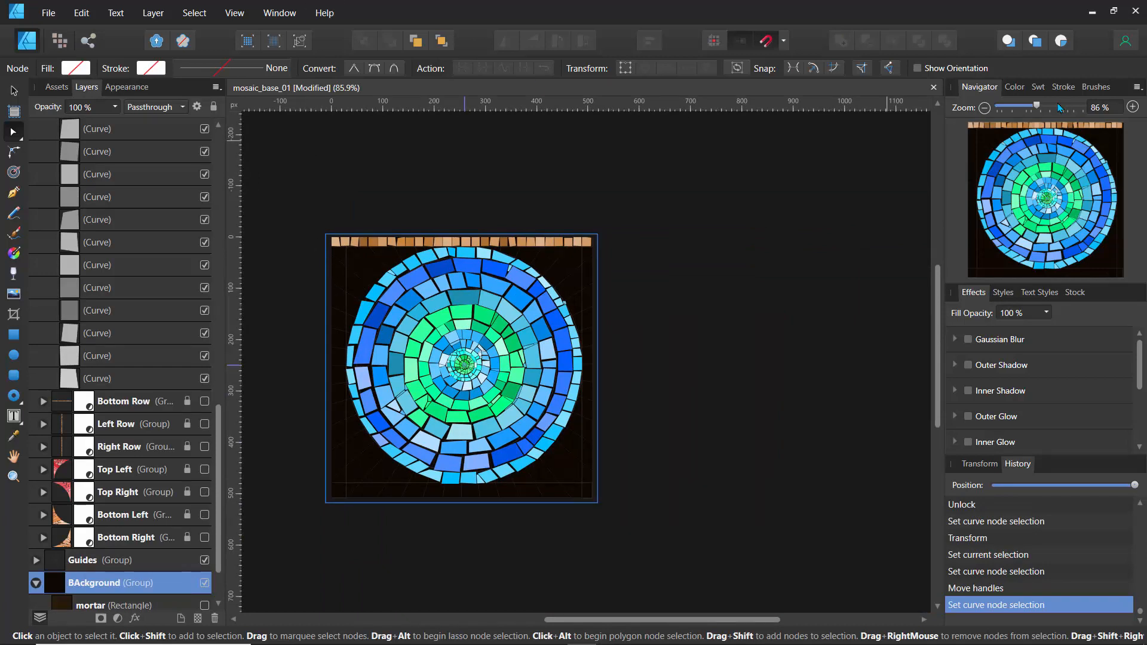
Step: Try switching the BAckground group's colour model from RGB to Grayscale, and undo the resulting fill
{"action": "left_click", "coordinate": [1019, 88]}
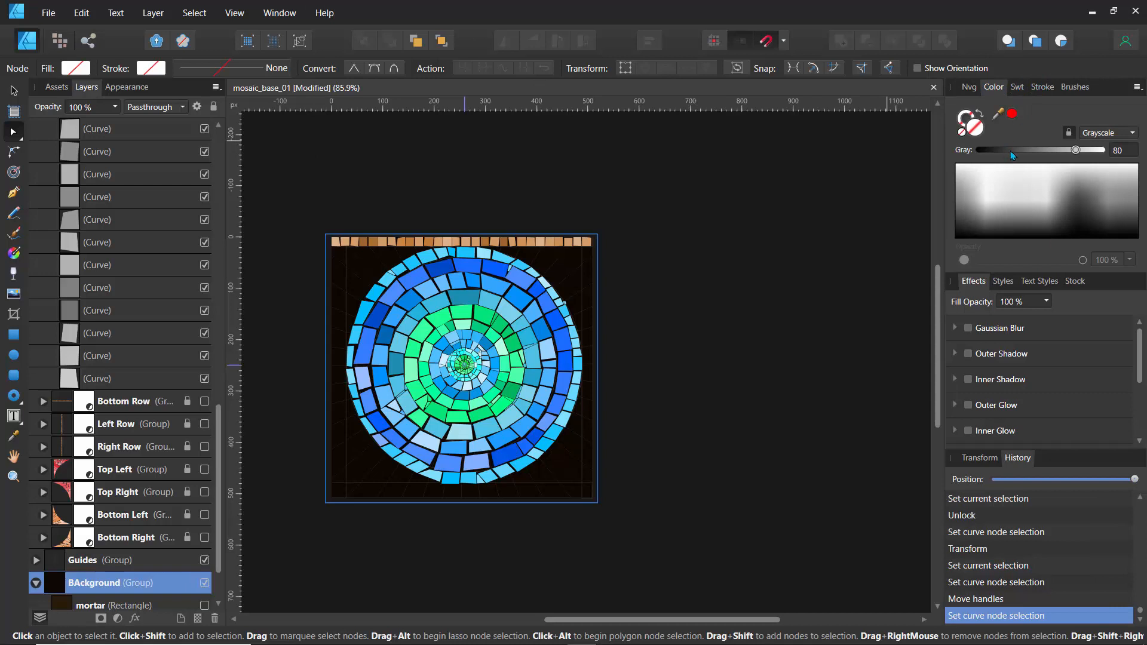
{"action": "left_click", "coordinate": [1069, 133]}
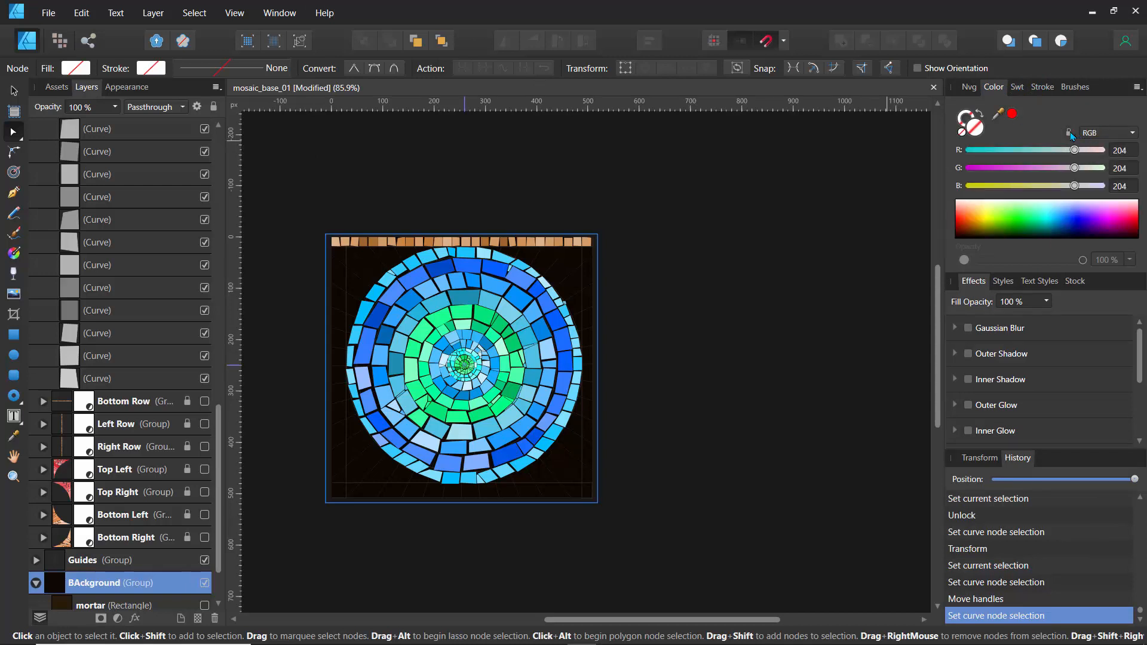
{"action": "left_click", "coordinate": [1086, 134]}
{"action": "left_click", "coordinate": [1097, 228]}
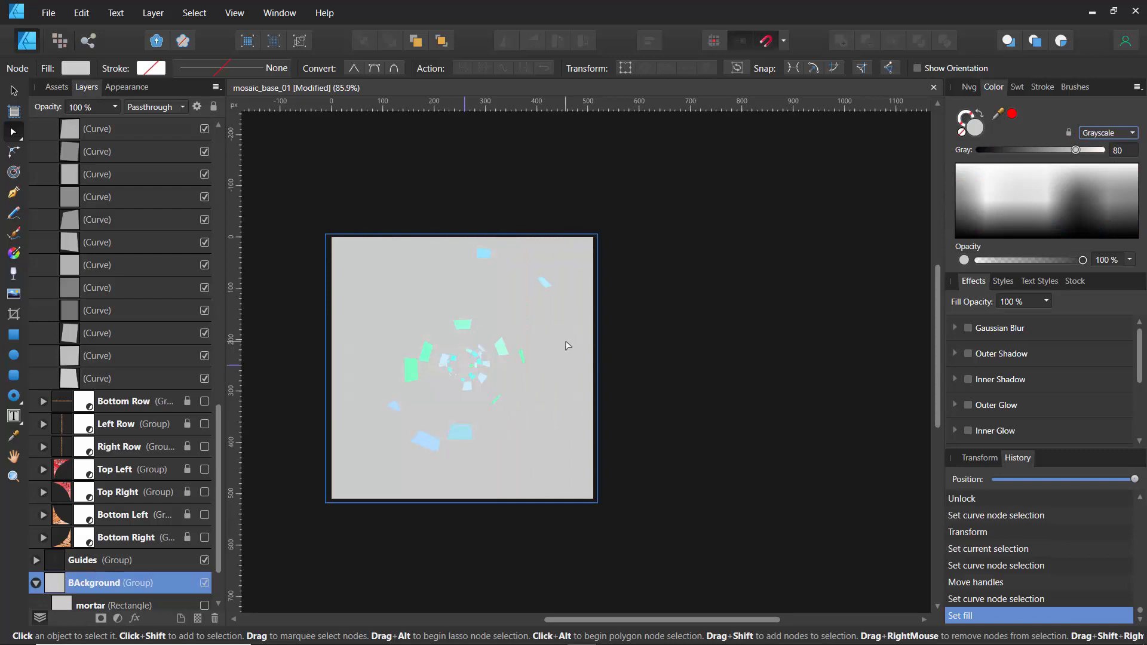
{"action": "key", "text": "ctrl+z"}
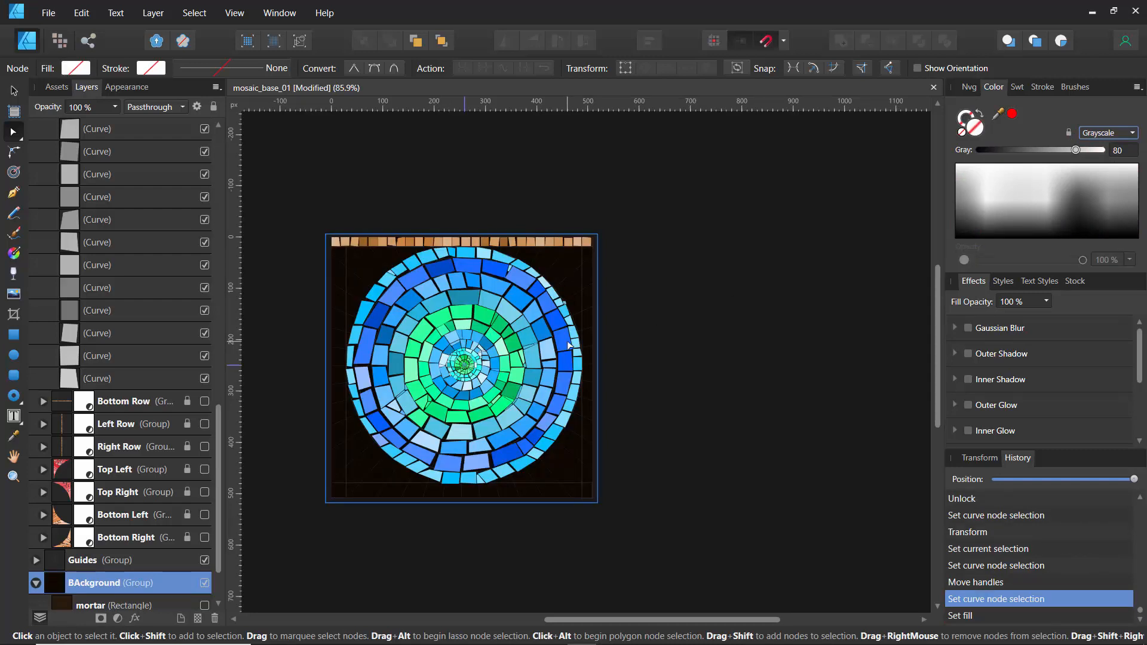
Step: Make the Bottom Row, Left Row and Right Row groups visible to complete the brown border
{"action": "left_click", "coordinate": [204, 424]}
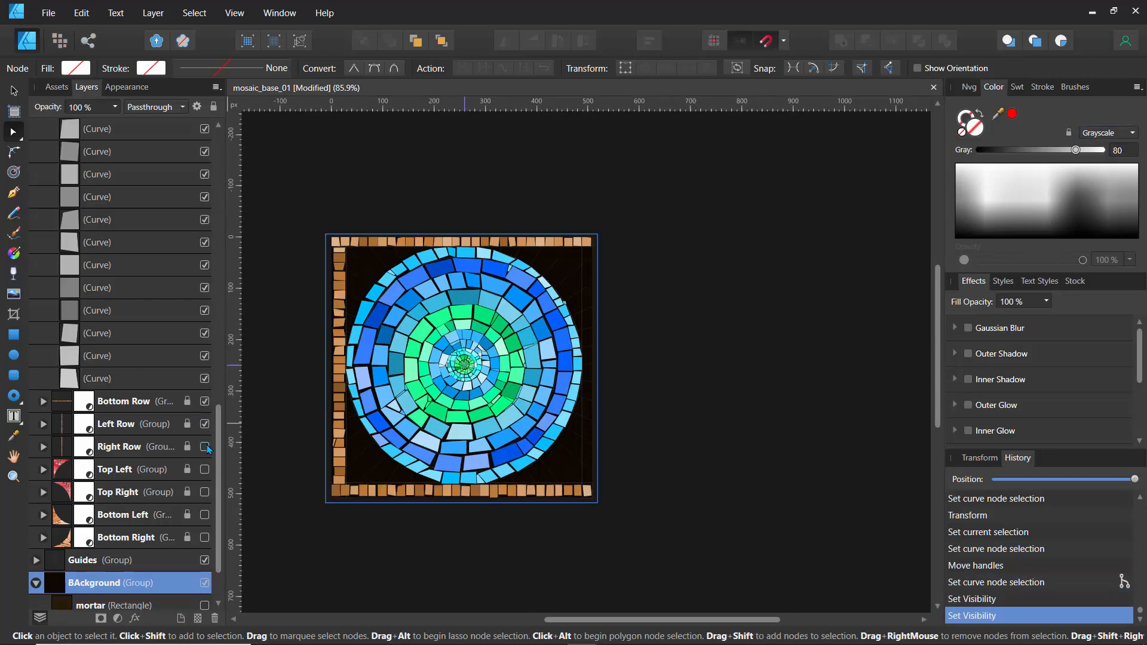
{"action": "left_click", "coordinate": [204, 447]}
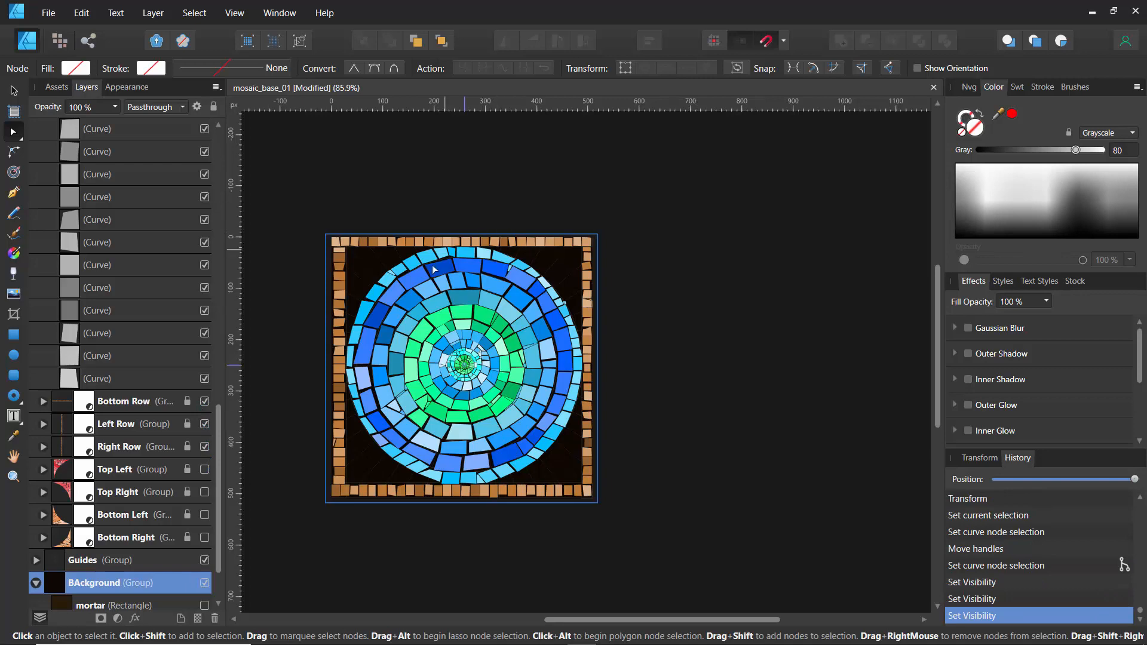
{"action": "scroll", "coordinate": [439, 266], "scroll_direction": "up", "scroll_amount": 6}
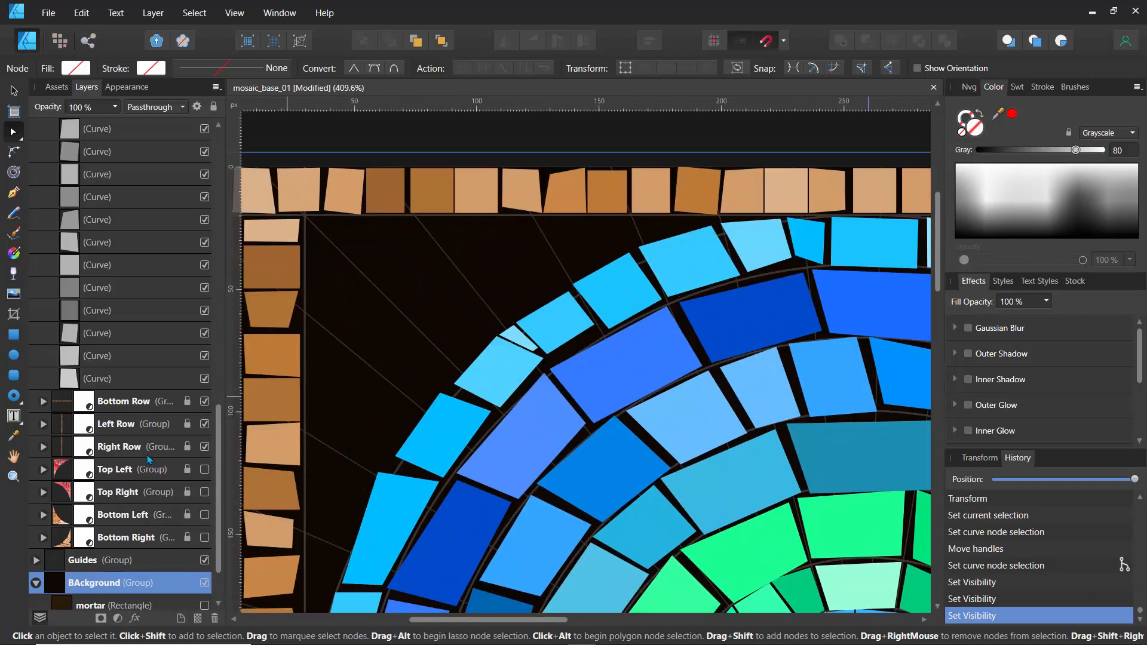
Step: Make the Top Left, Top Right, Bottom Left and Bottom Right corner groups visible
{"action": "left_click", "coordinate": [205, 470]}
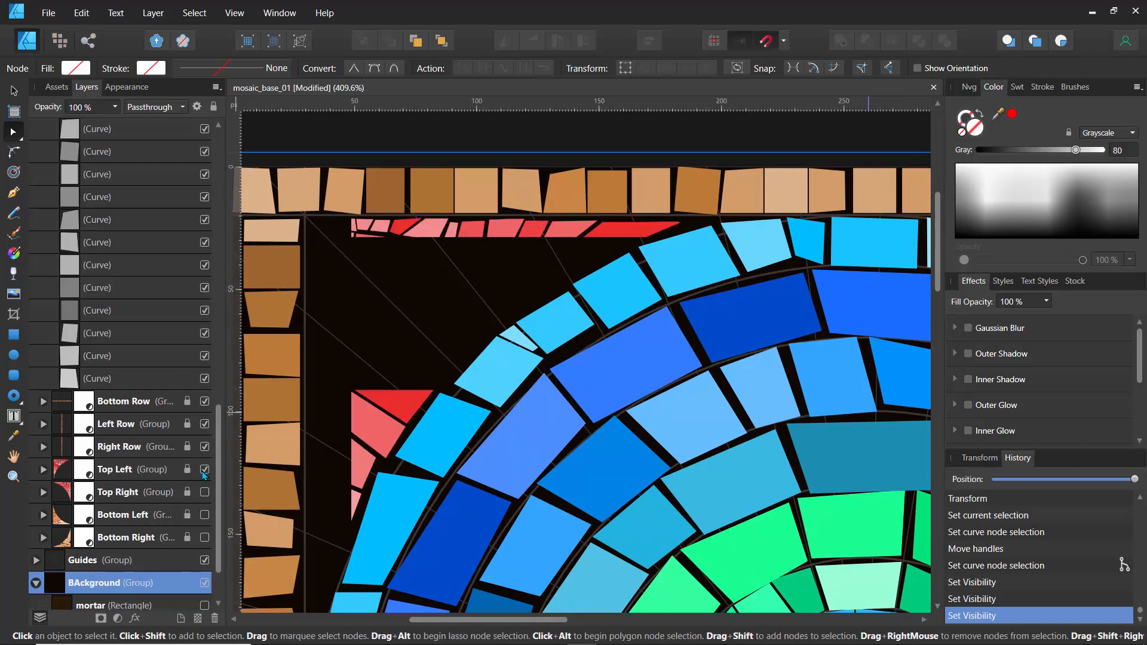
{"action": "scroll", "coordinate": [409, 334], "scroll_direction": "down", "scroll_amount": 5}
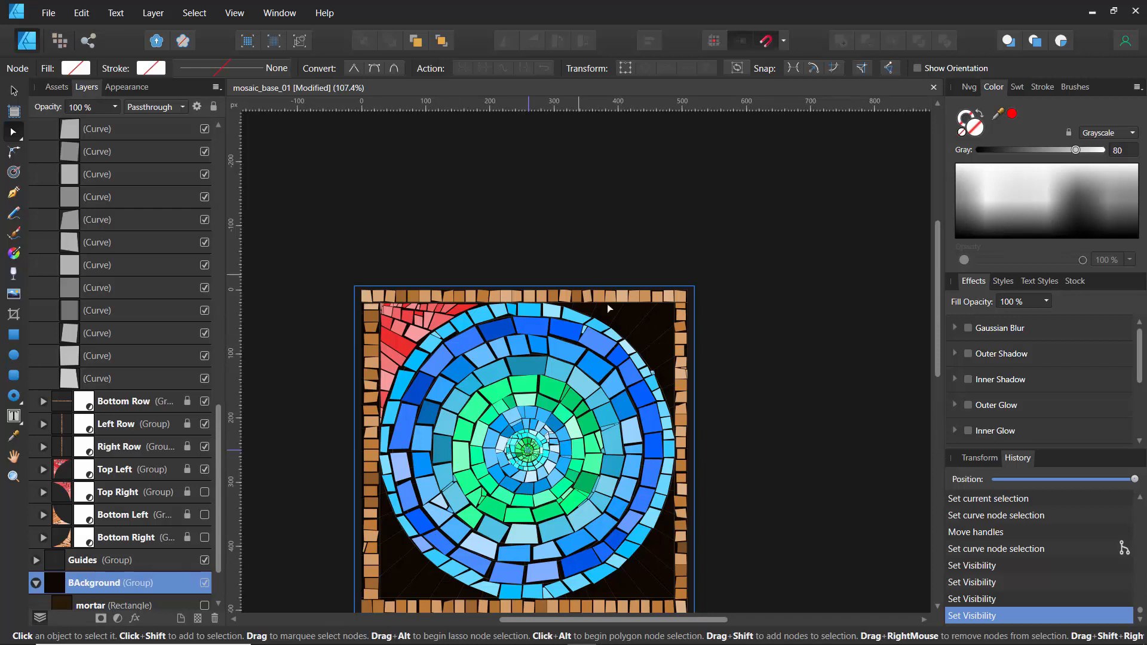
{"action": "left_click", "coordinate": [204, 492]}
{"action": "left_click", "coordinate": [204, 517]}
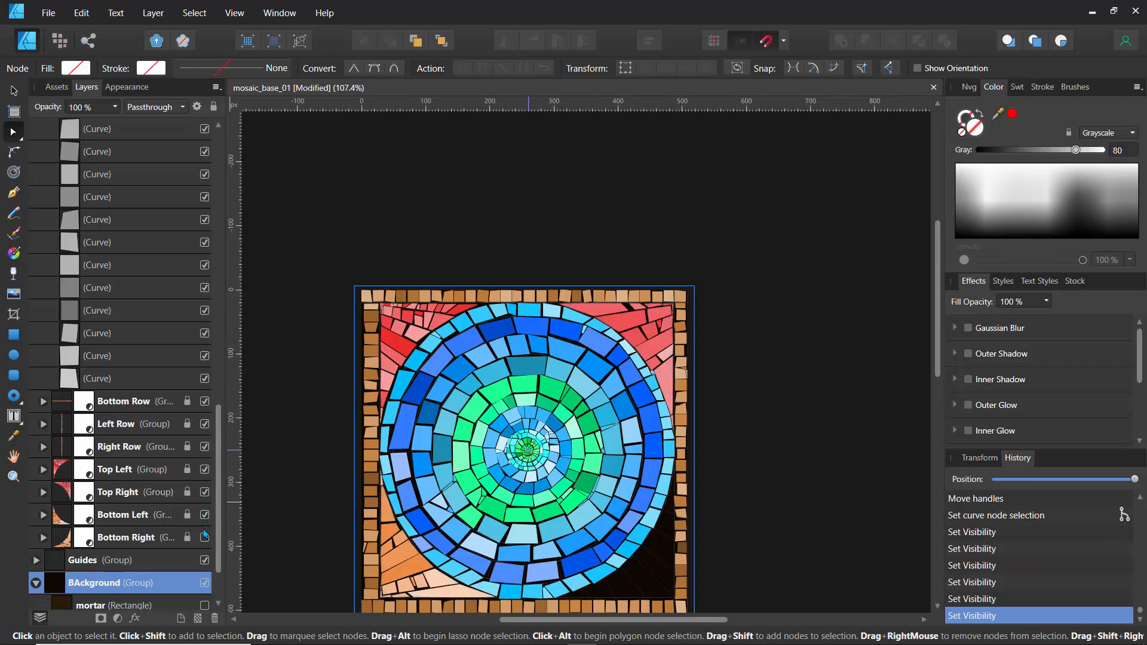
{"action": "left_click", "coordinate": [205, 539]}
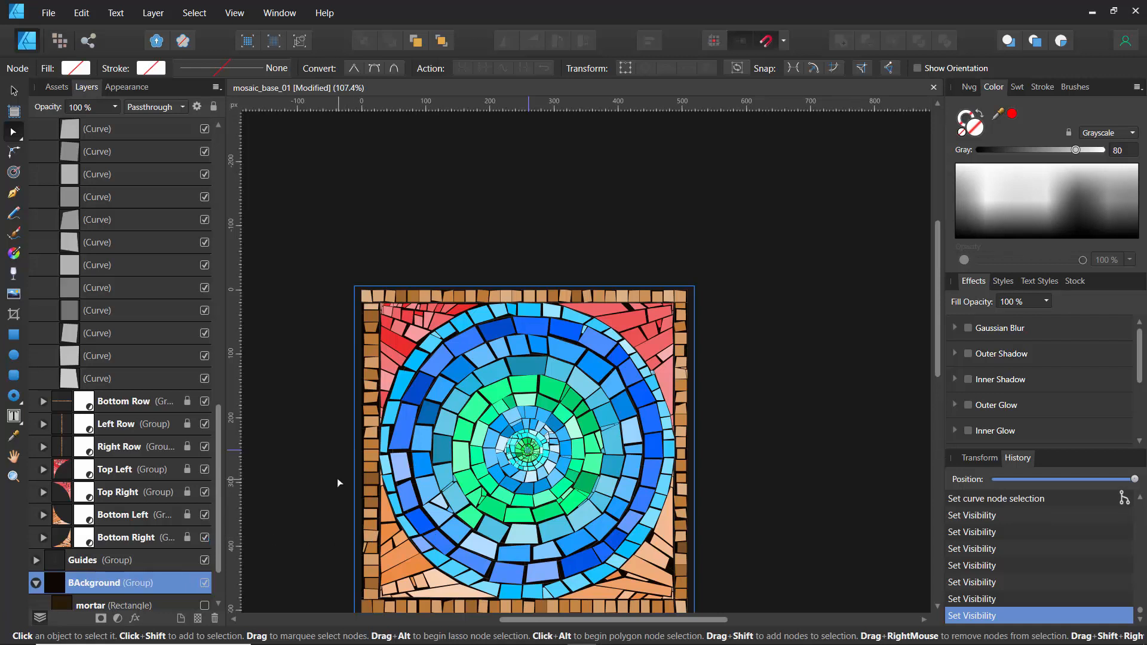
{"action": "left_click_drag", "start_coordinate": [337, 477], "coordinate": [343, 393]}
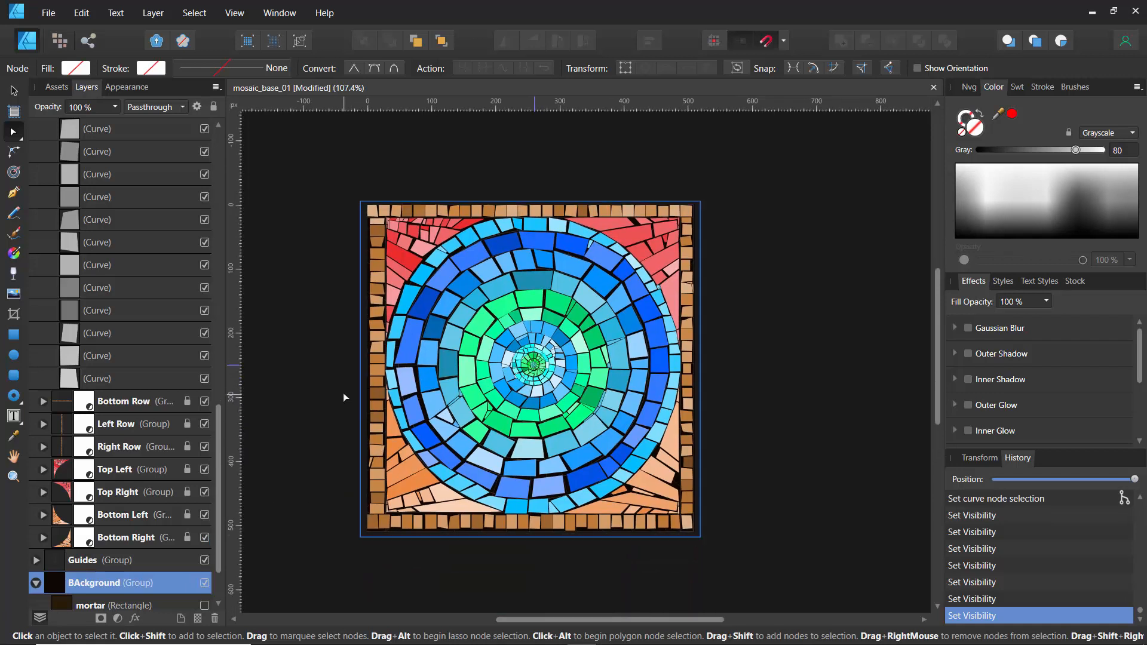
Step: Expand the Top Left group and open the settings of its Recolor adjustment
{"action": "left_click", "coordinate": [102, 470]}
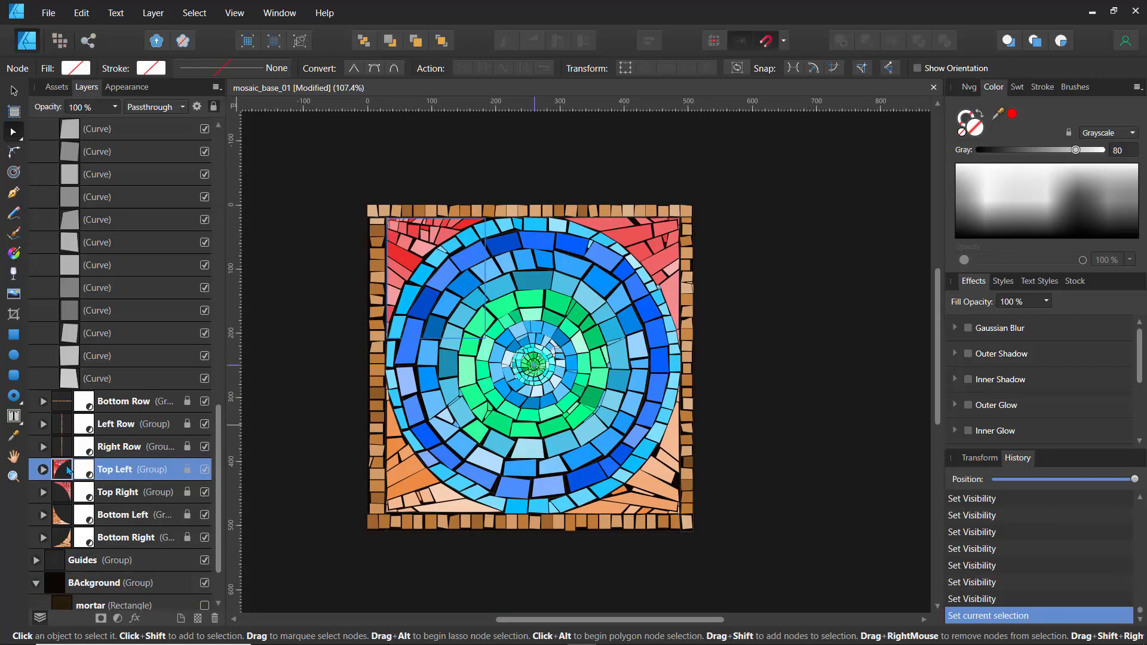
{"action": "left_click", "coordinate": [43, 469]}
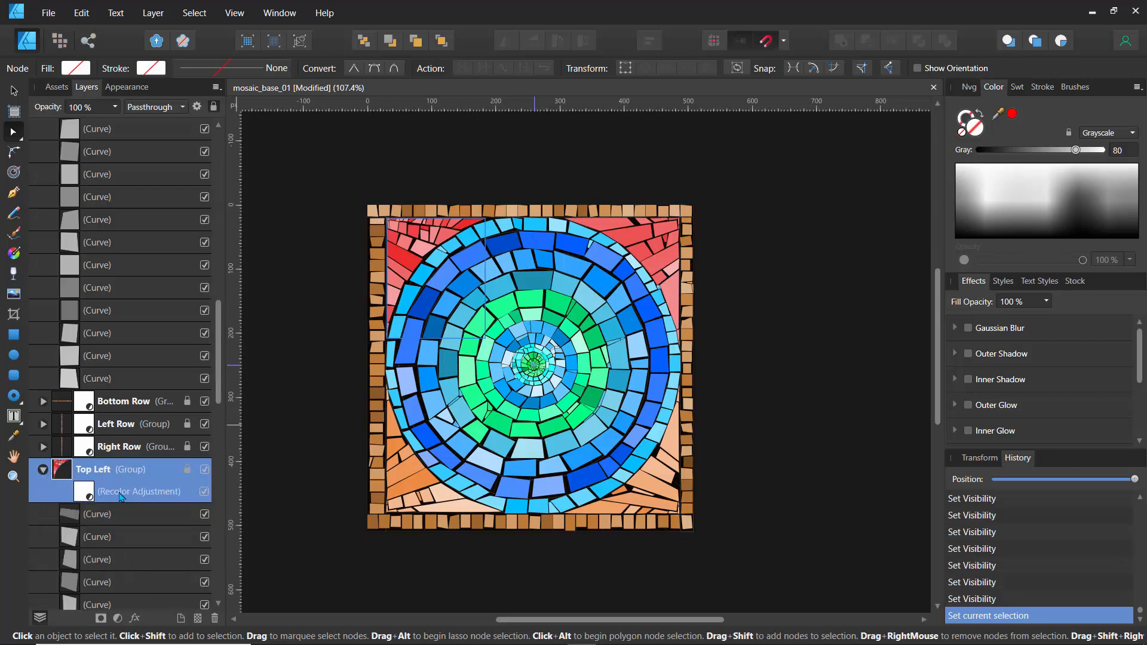
{"action": "left_click", "coordinate": [85, 495]}
{"action": "double_click", "coordinate": [85, 495]}
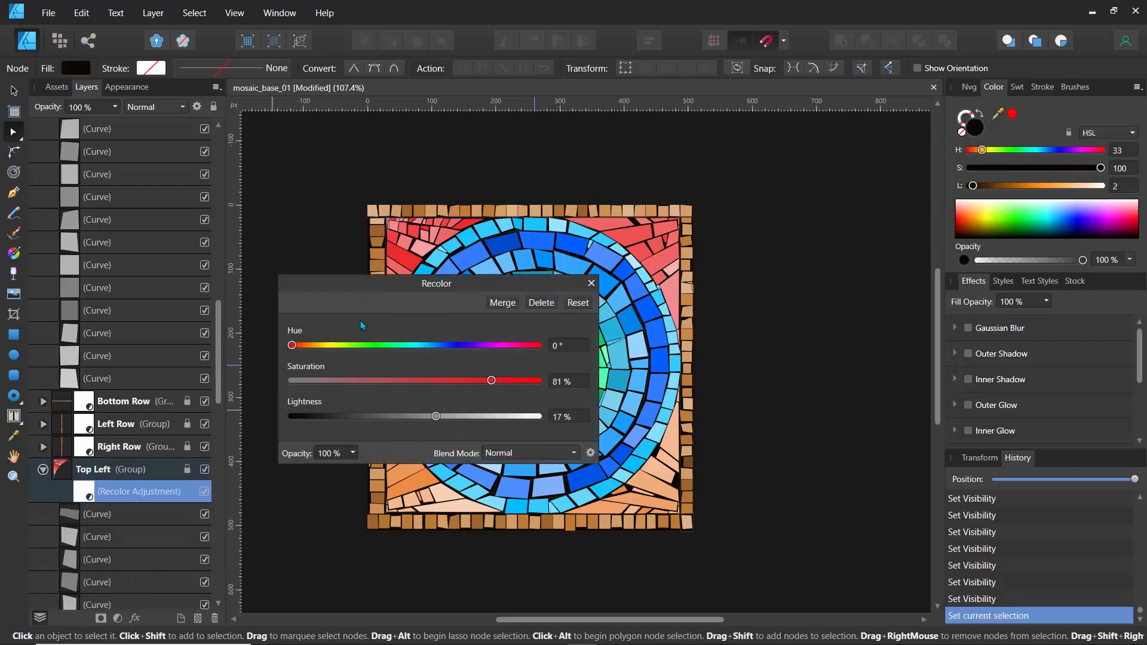
Step: Set the Top Left group's Recolor hue to 14° and collapse the group
{"action": "left_click_drag", "start_coordinate": [367, 292], "coordinate": [697, 370]}
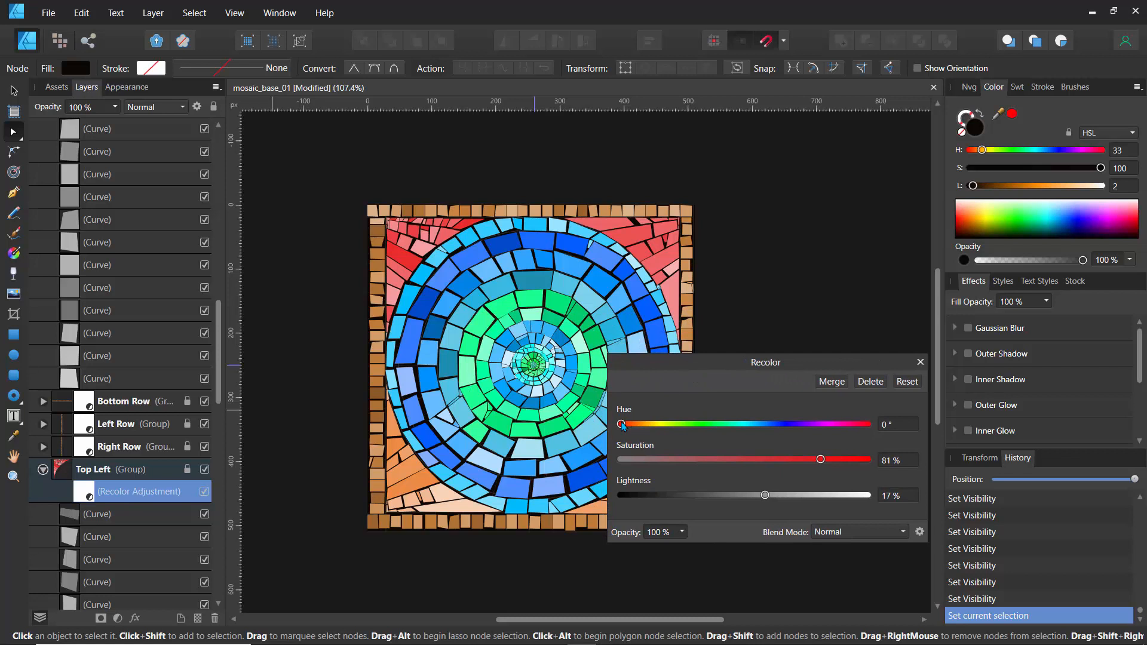
{"action": "left_click_drag", "start_coordinate": [626, 426], "coordinate": [630, 428]}
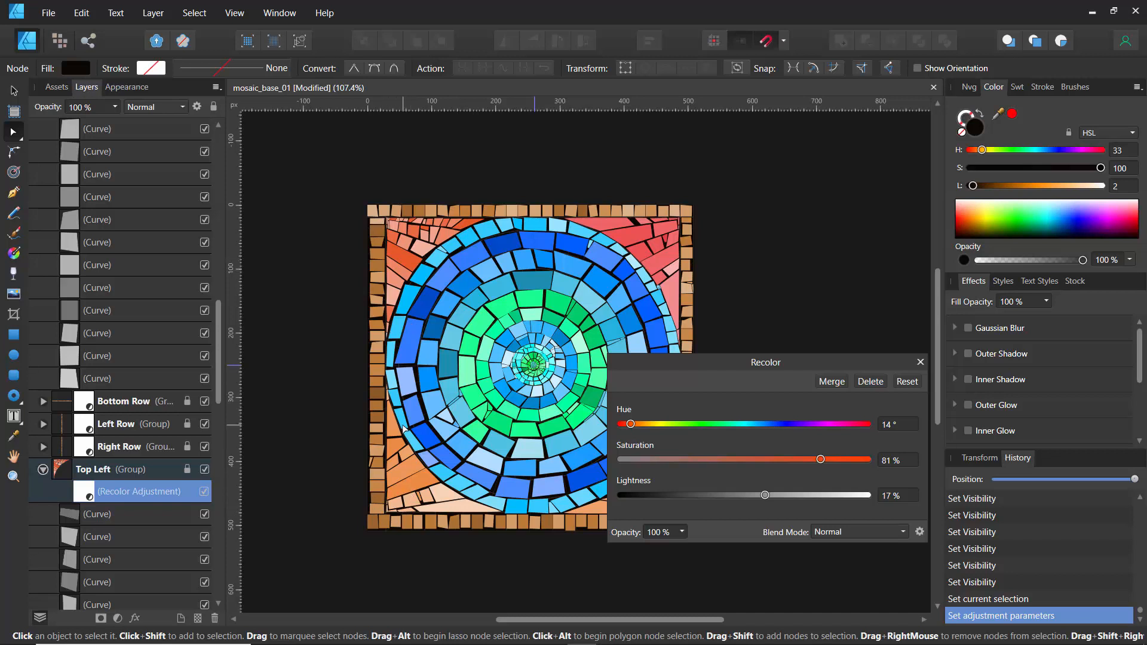
{"action": "left_click", "coordinate": [919, 361]}
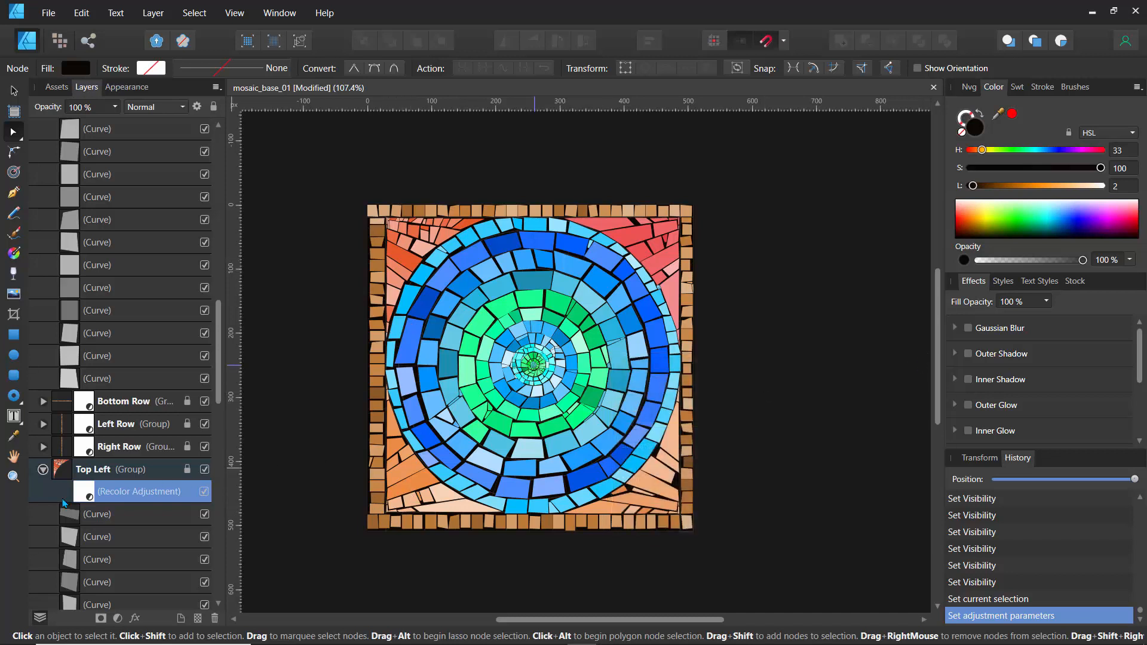
{"action": "left_click", "coordinate": [43, 469]}
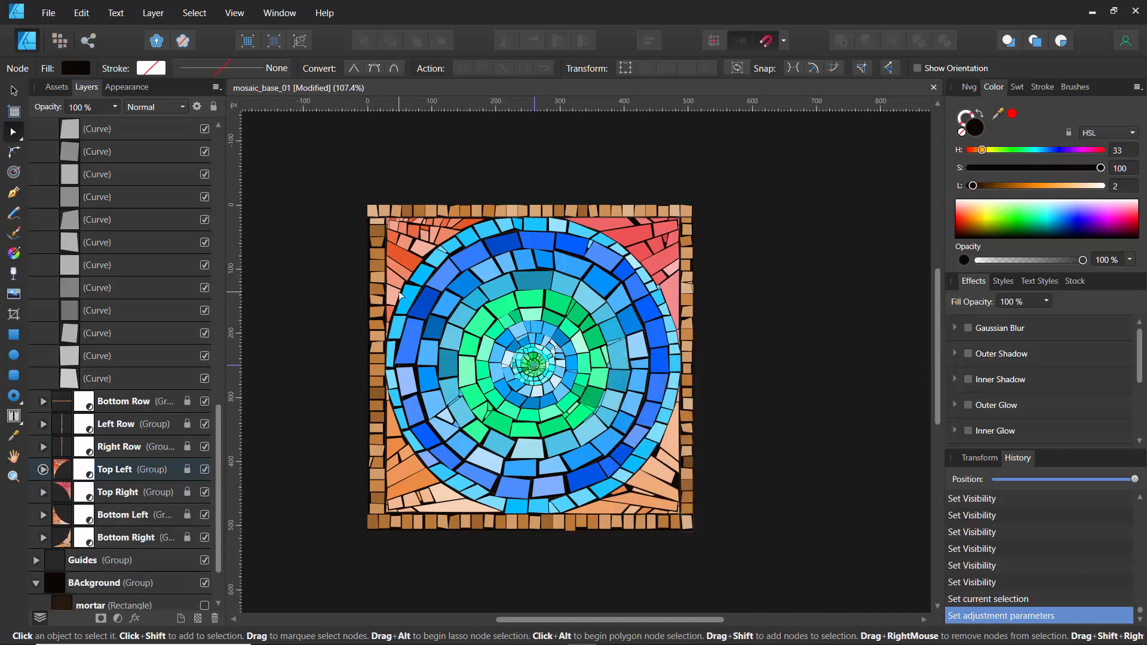
Step: Examine the mosaic's rings, border and corner sections up close, using the Navigator to inspect different areas
{"action": "scroll", "coordinate": [439, 297], "scroll_direction": "up", "scroll_amount": 6}
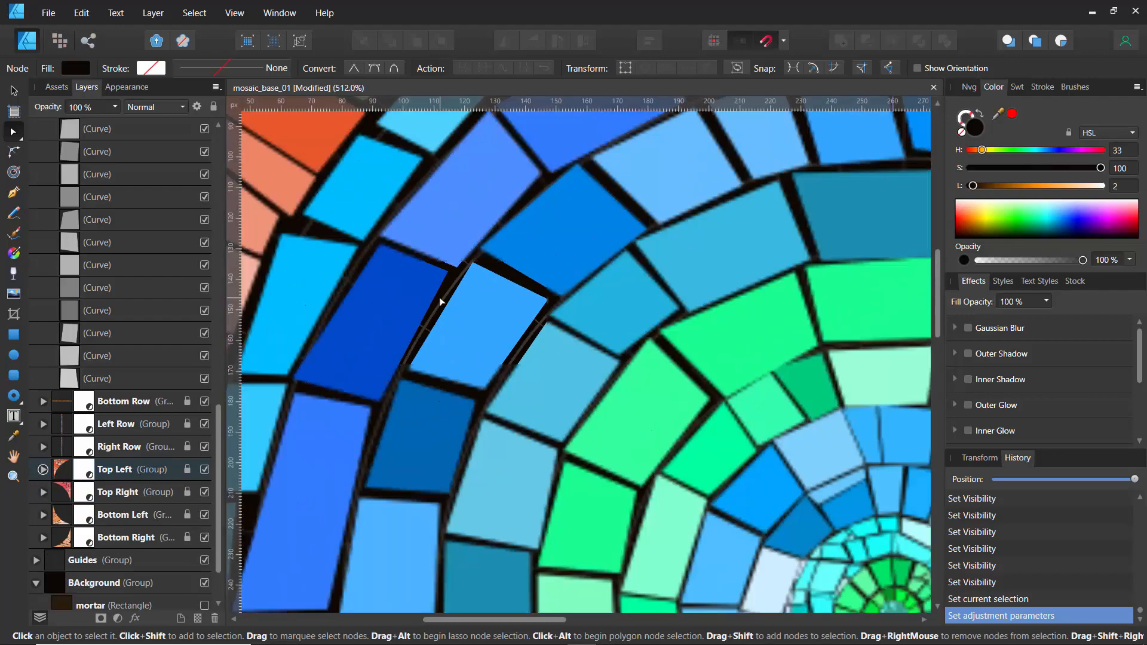
{"action": "left_click_drag", "start_coordinate": [643, 397], "coordinate": [317, 205]}
{"action": "scroll", "coordinate": [584, 409], "scroll_direction": "up", "scroll_amount": 5}
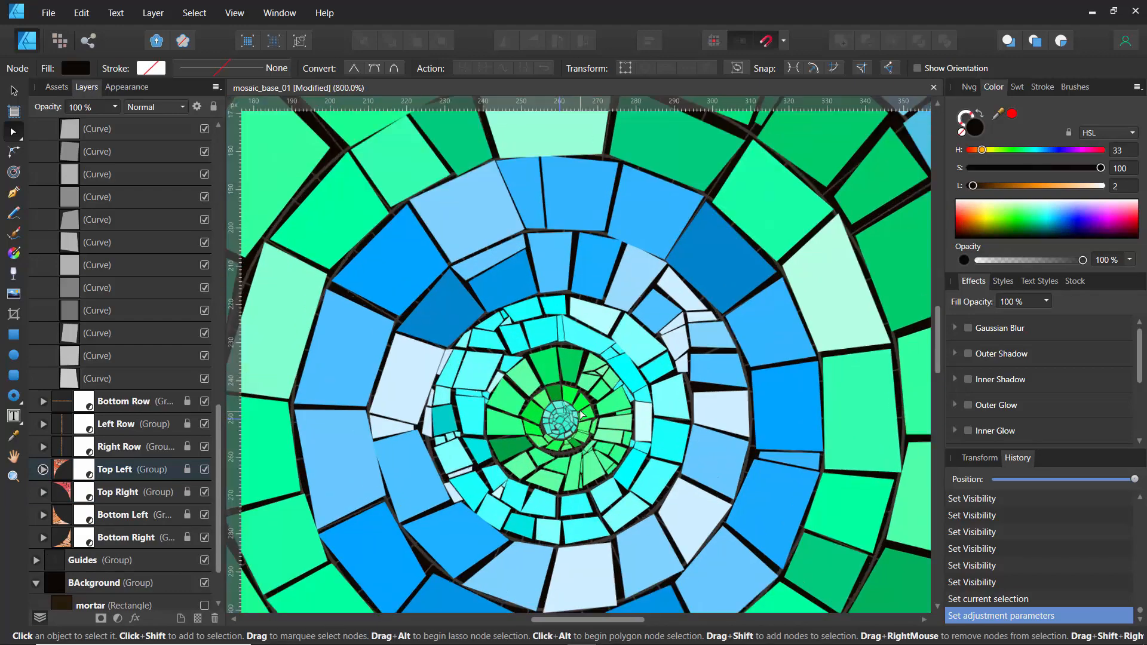
{"action": "scroll", "coordinate": [582, 411], "scroll_direction": "down", "scroll_amount": 6}
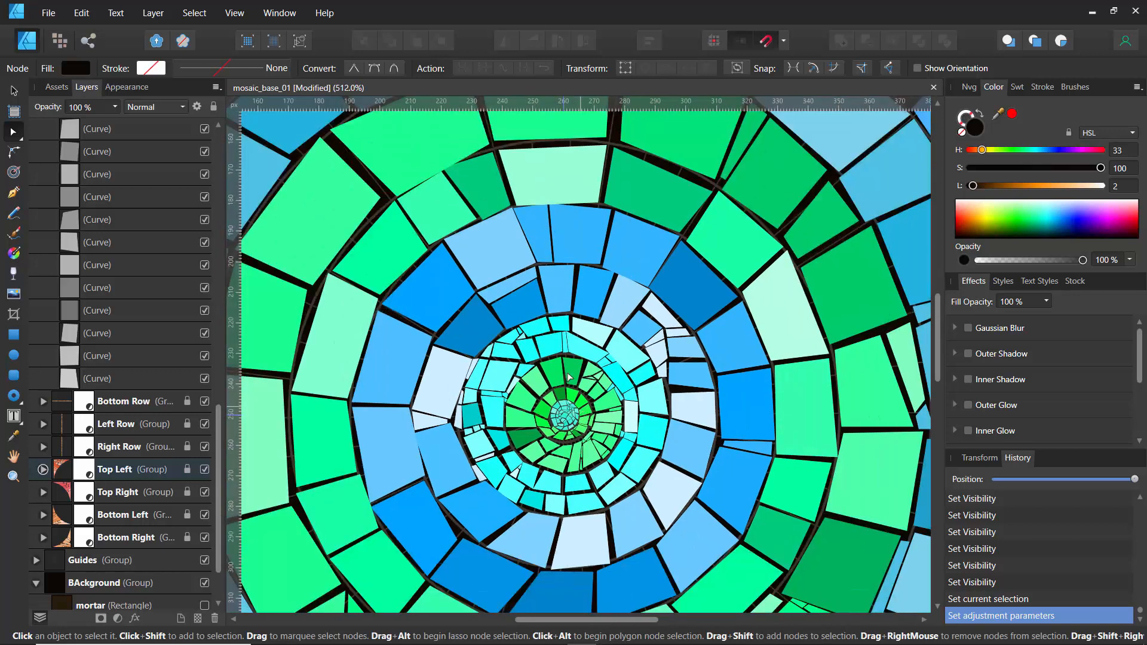
{"action": "scroll", "coordinate": [548, 271], "scroll_direction": "down", "scroll_amount": 3}
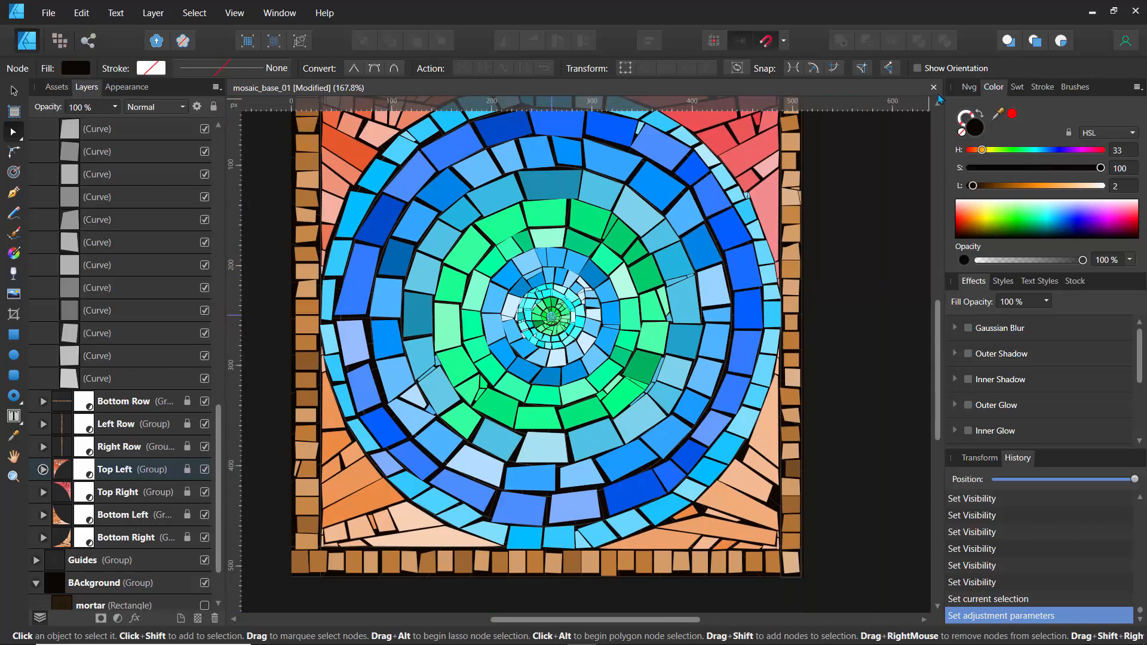
{"action": "left_click", "coordinate": [968, 87]}
{"action": "scroll", "coordinate": [578, 280], "scroll_direction": "up", "scroll_amount": 5}
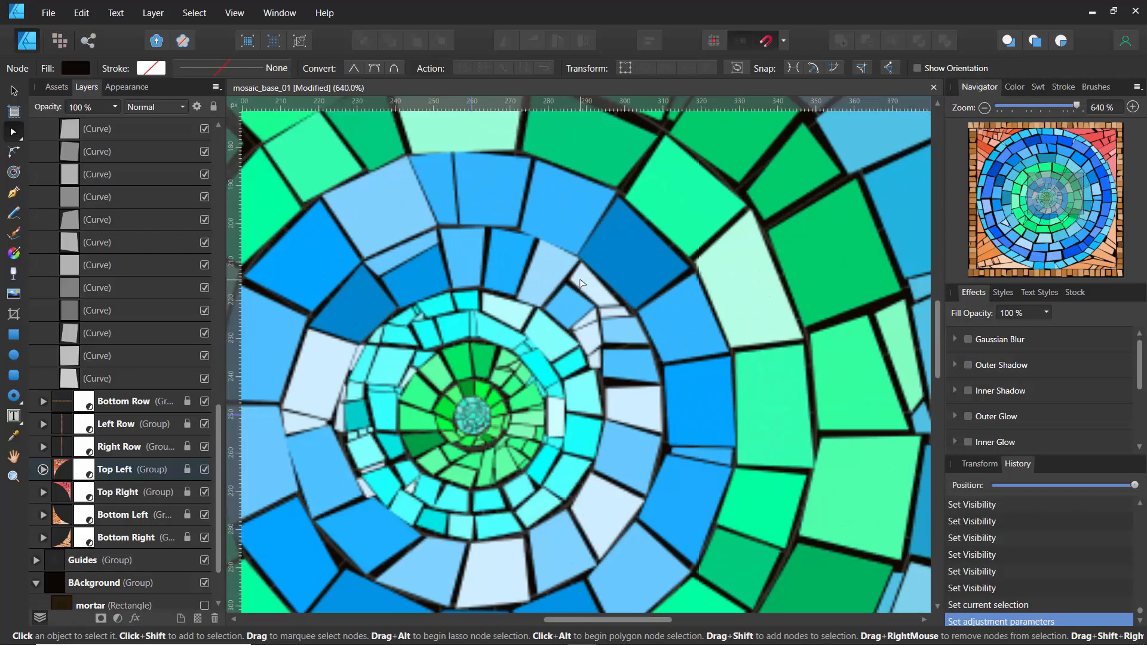
{"action": "left_click_drag", "start_coordinate": [1056, 191], "coordinate": [1036, 226]}
{"action": "scroll", "coordinate": [514, 314], "scroll_direction": "down", "scroll_amount": 4}
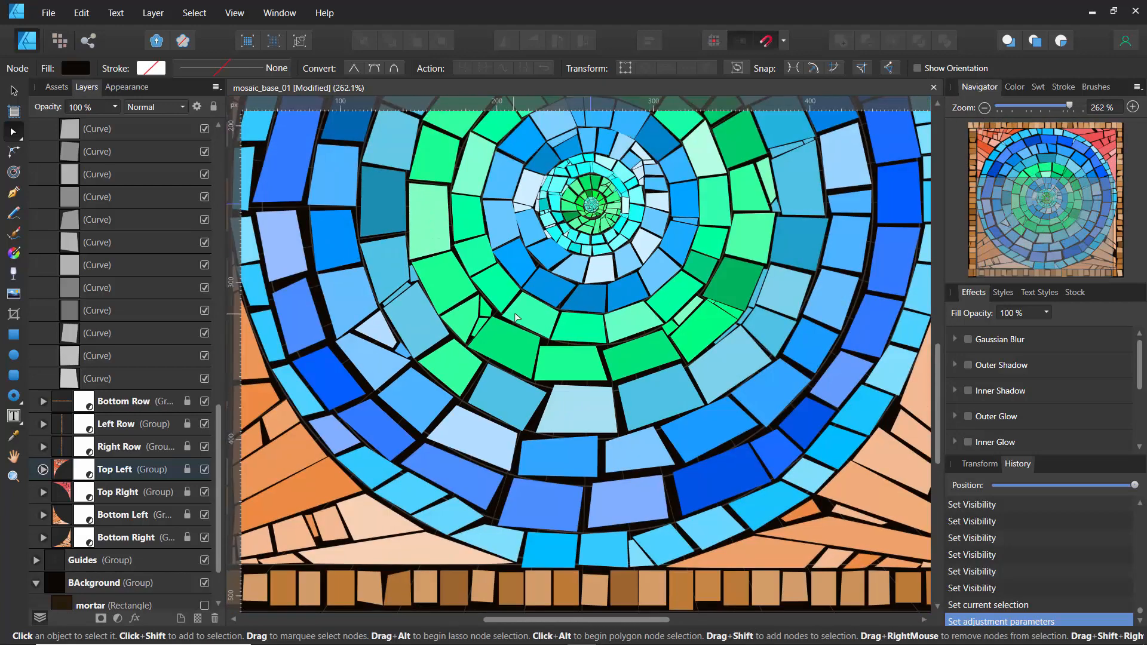
Step: Make the Gradient Map and Levels adjustments of the Main Piece group visible and check the whole mosaic
{"action": "left_click_drag", "start_coordinate": [219, 424], "coordinate": [219, 144]}
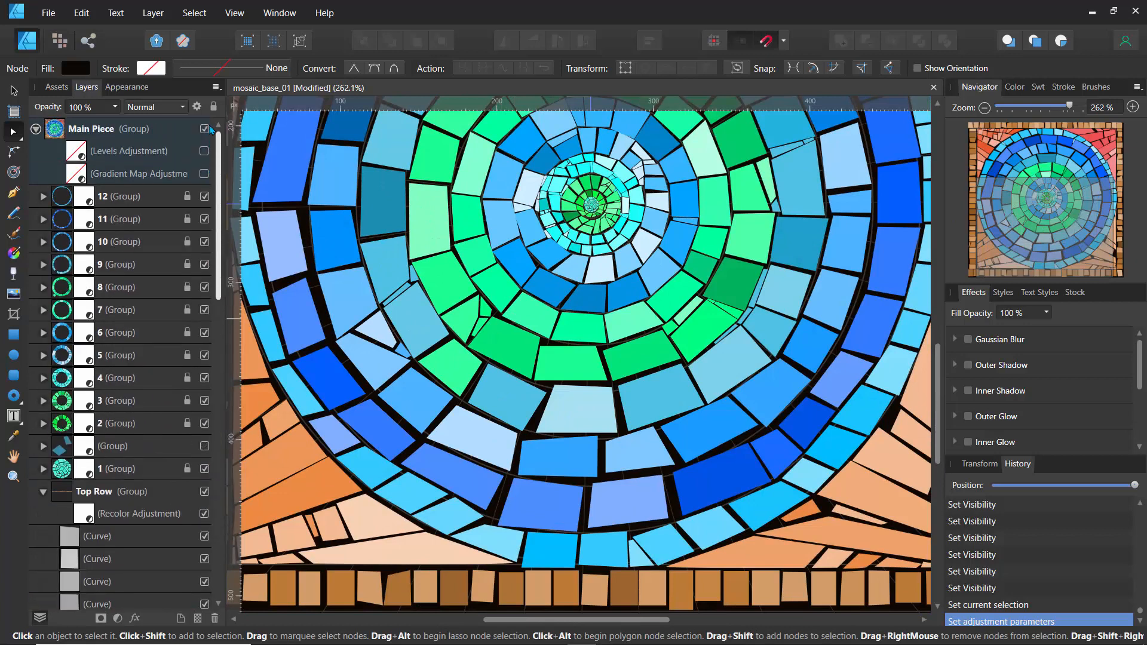
{"action": "left_click", "coordinate": [119, 178]}
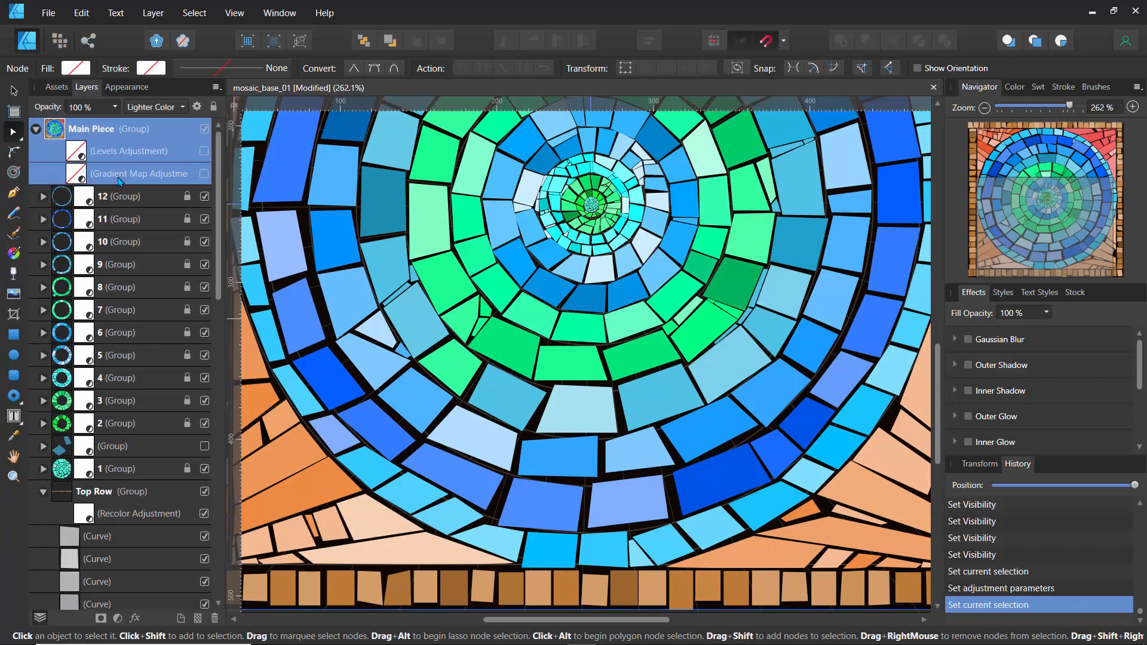
{"action": "left_click", "coordinate": [203, 174]}
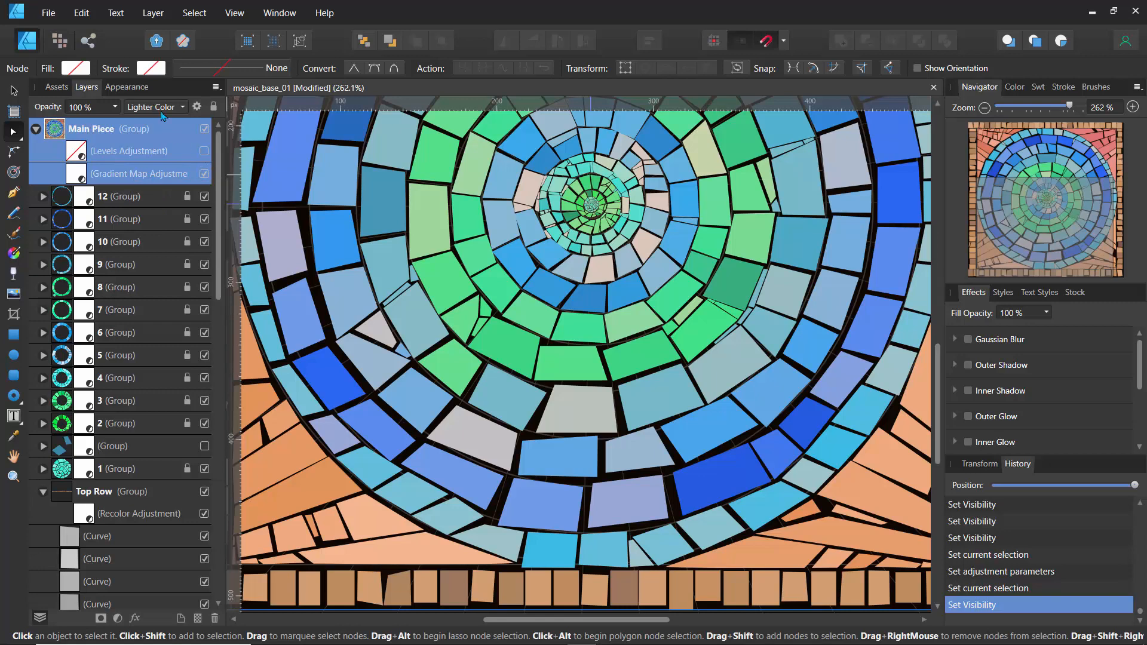
{"action": "left_click", "coordinate": [204, 154]}
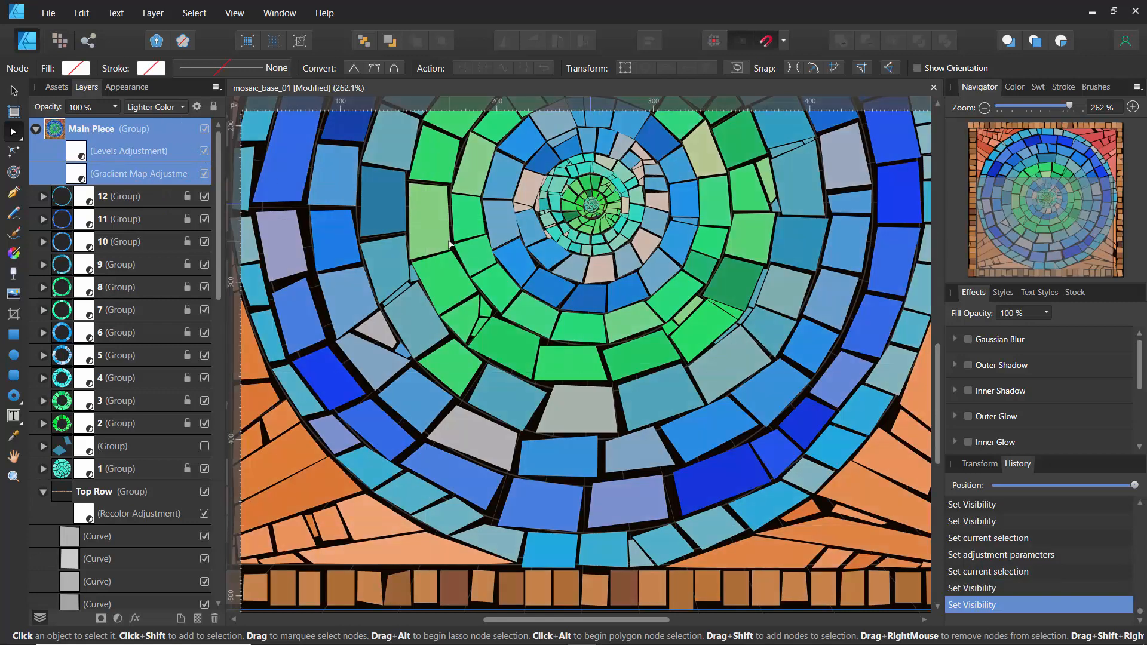
{"action": "scroll", "coordinate": [450, 241], "scroll_direction": "down", "scroll_amount": 5}
{"action": "scroll", "coordinate": [450, 242], "scroll_direction": "up", "scroll_amount": 5}
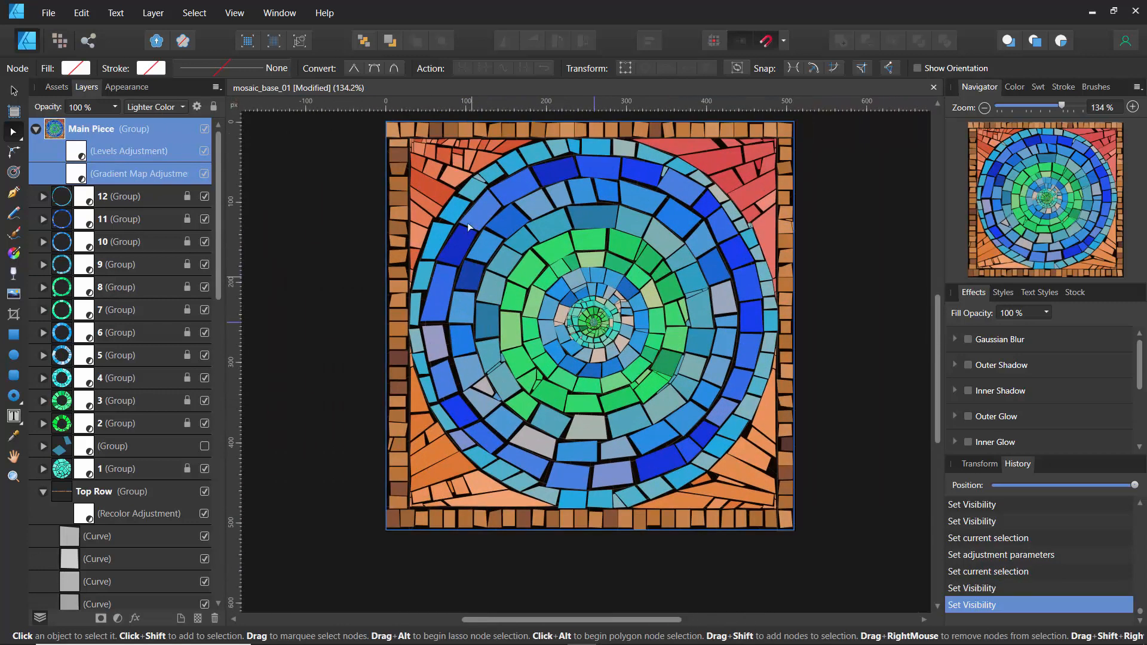
{"action": "scroll", "coordinate": [447, 267], "scroll_direction": "up", "scroll_amount": 1}
Step: Compare the mosaic with both the Levels and Gradient Map adjustments hidden, with Levels alone, and with both visible
{"action": "left_click", "coordinate": [82, 157]}
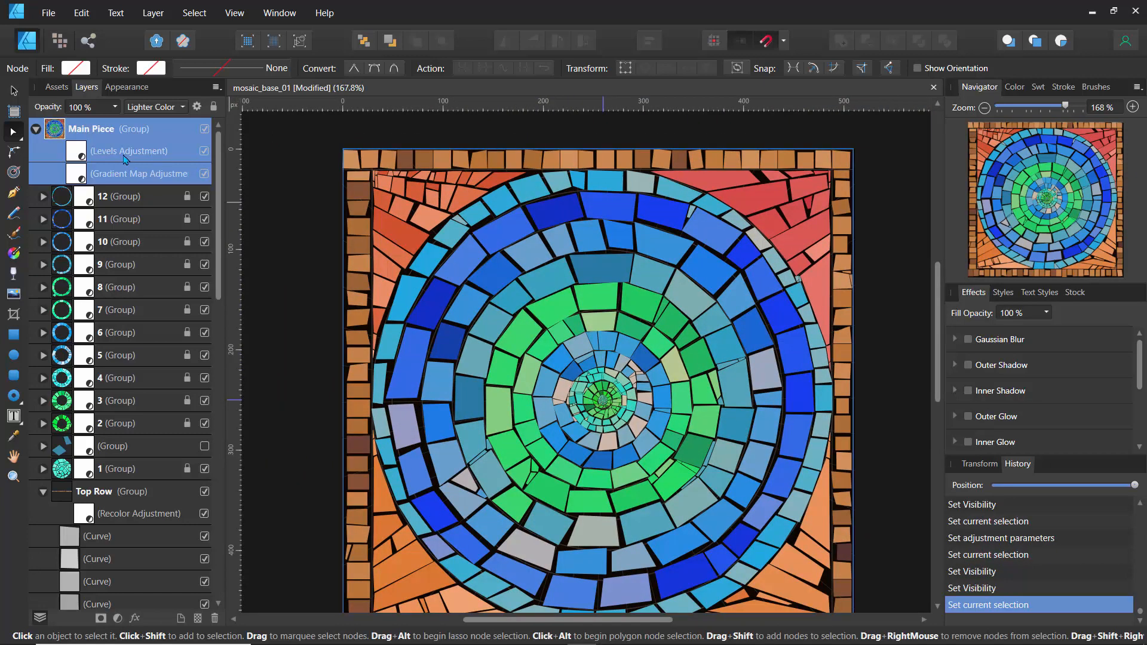
{"action": "left_click", "coordinate": [84, 177]}
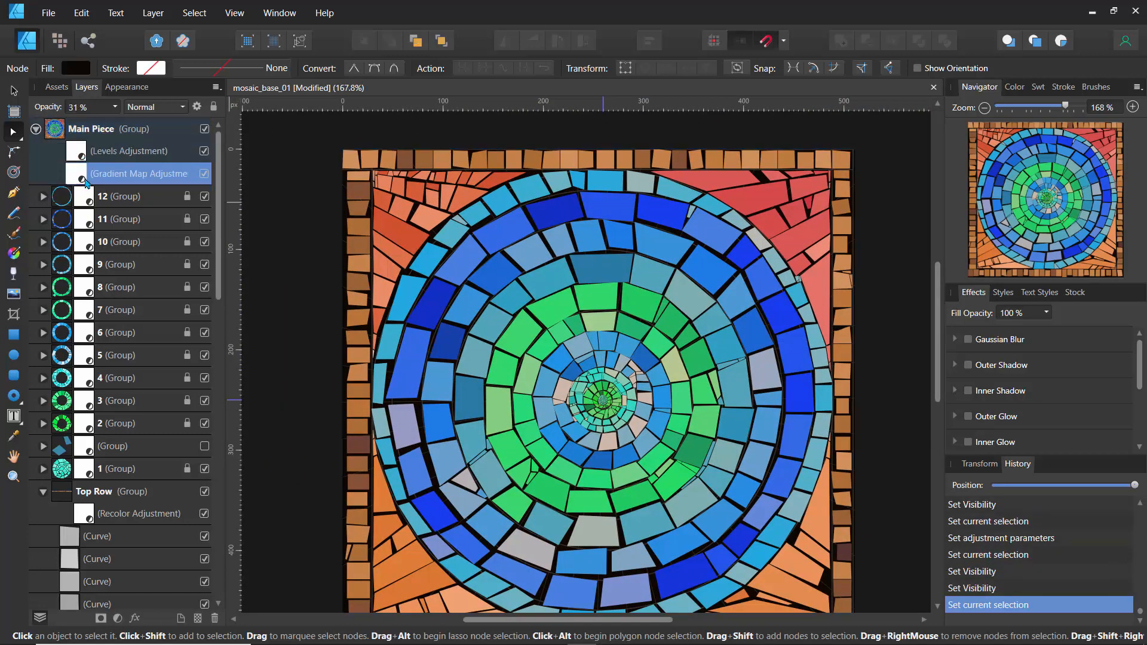
{"action": "left_click", "coordinate": [78, 147]}
{"action": "left_click", "coordinate": [84, 177]}
{"action": "left_click", "coordinate": [79, 154]}
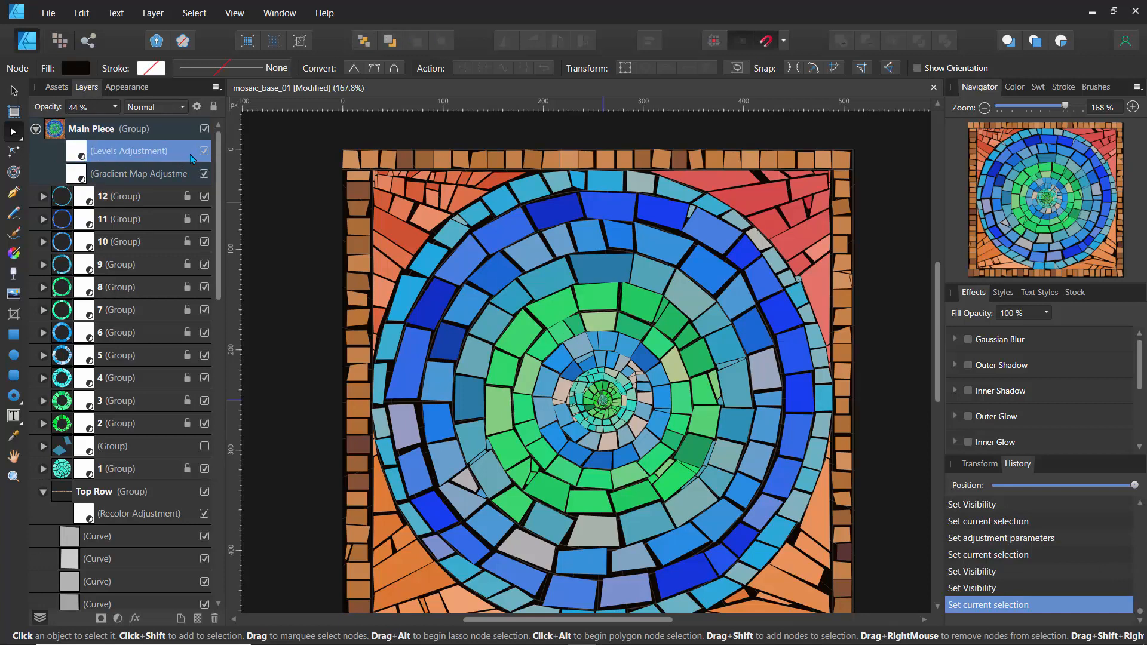
{"action": "left_click", "coordinate": [205, 152]}
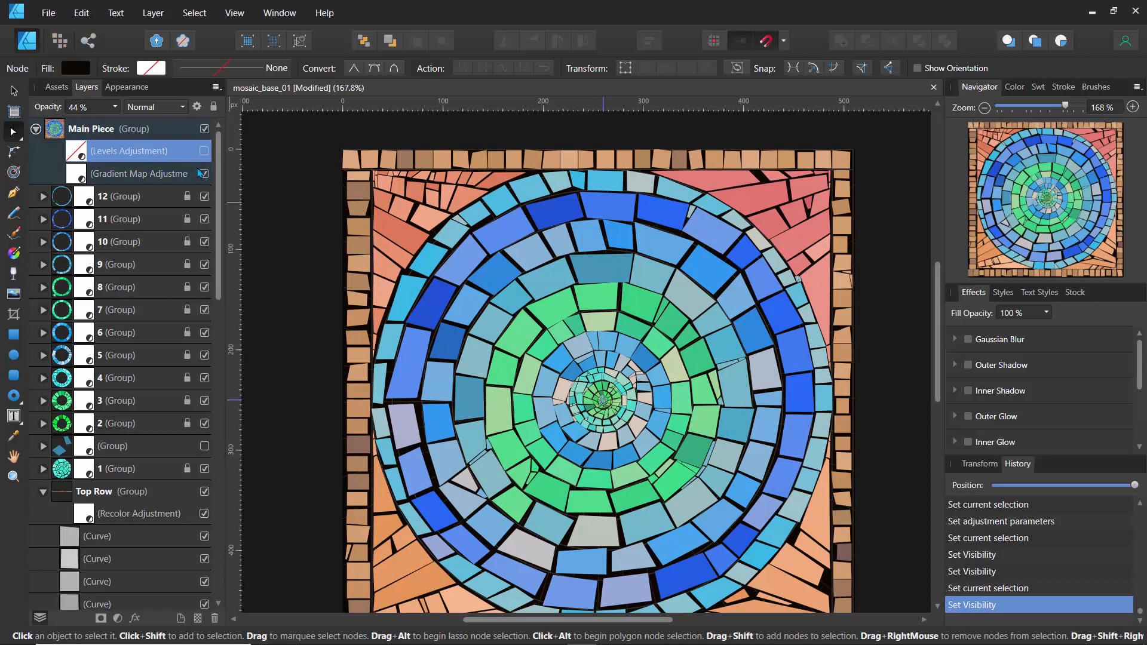
{"action": "left_click", "coordinate": [204, 174]}
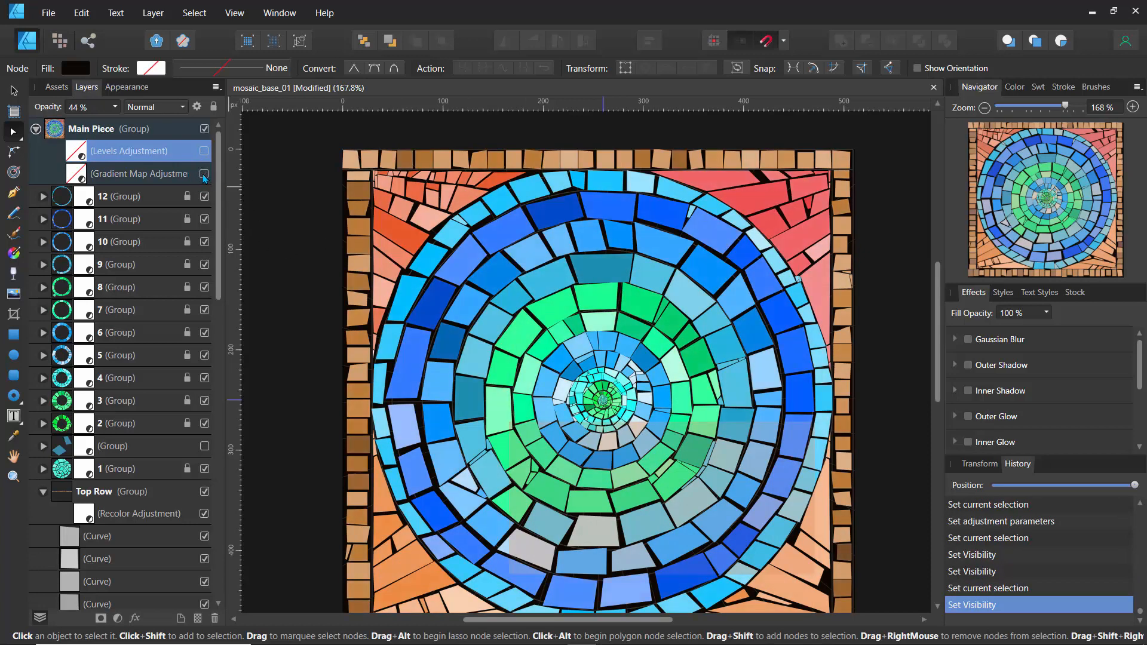
{"action": "left_click", "coordinate": [204, 151]}
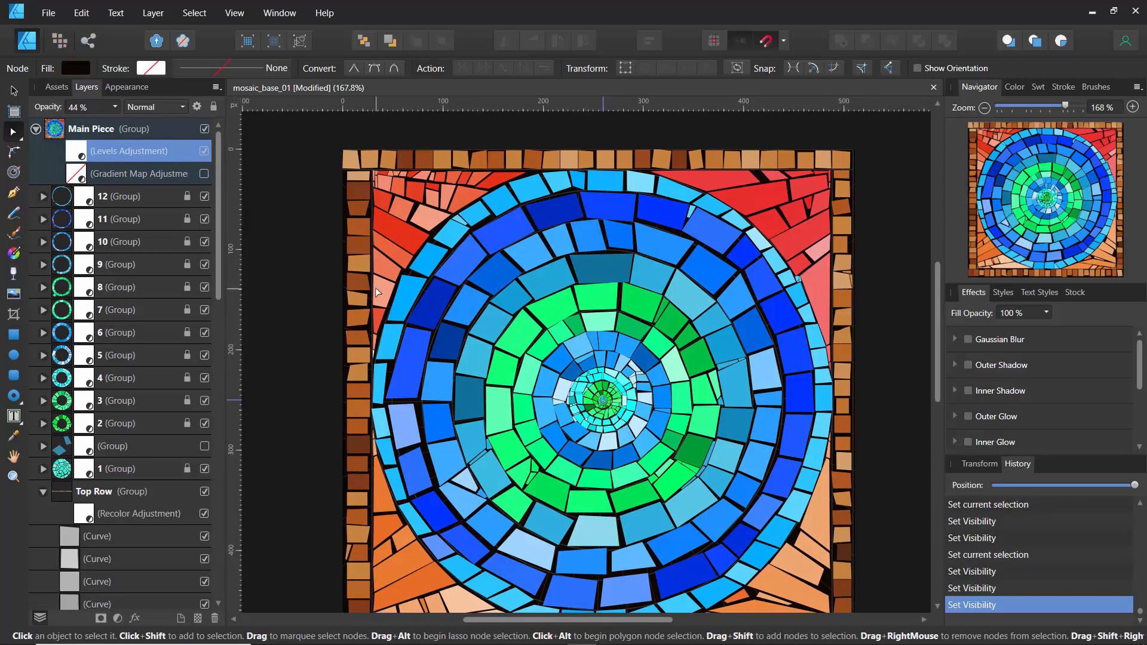
{"action": "scroll", "coordinate": [376, 289], "scroll_direction": "down", "scroll_amount": 2}
{"action": "left_click_drag", "start_coordinate": [376, 289], "coordinate": [401, 281]}
{"action": "scroll", "coordinate": [400, 286], "scroll_direction": "up", "scroll_amount": 2}
{"action": "scroll", "coordinate": [399, 285], "scroll_direction": "down", "scroll_amount": 1}
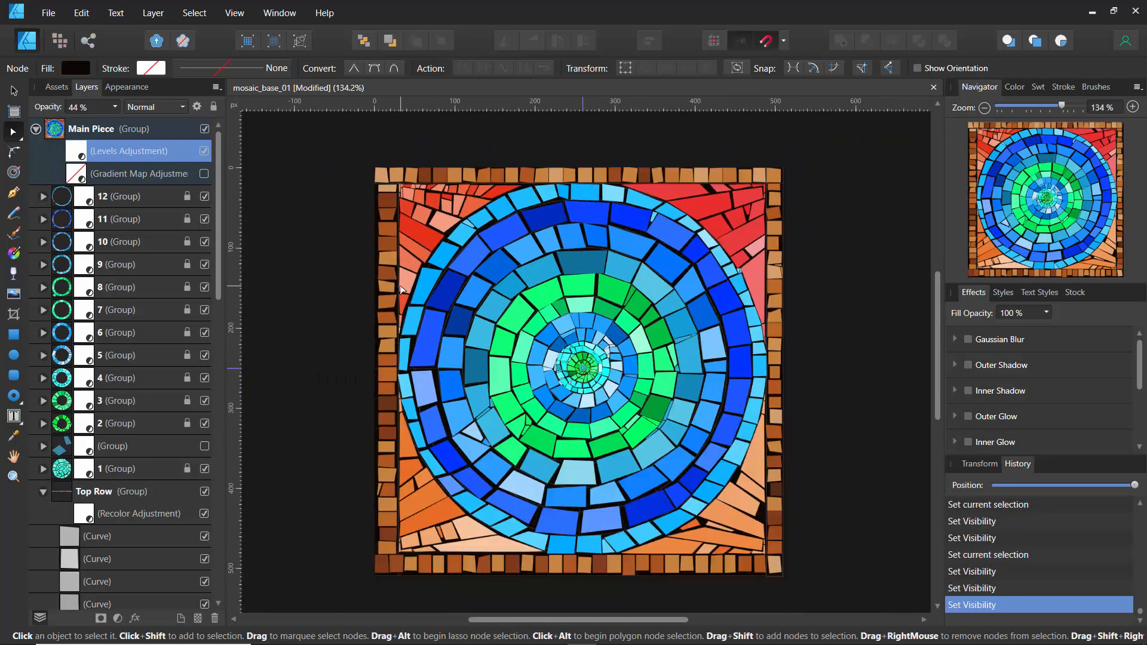
{"action": "left_click", "coordinate": [204, 174]}
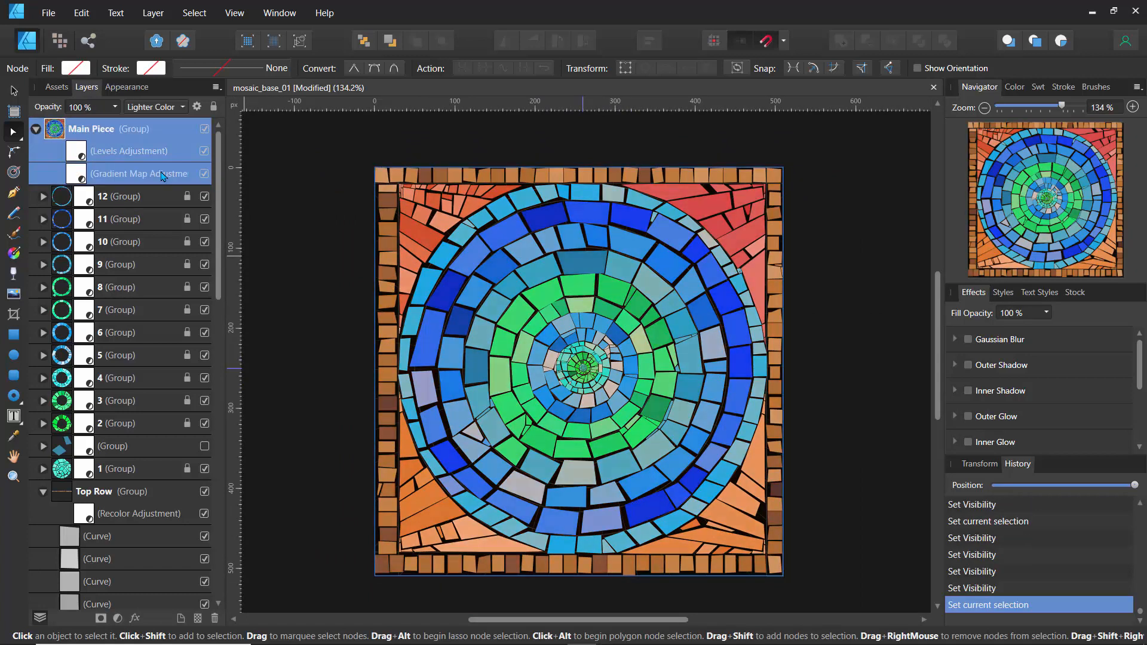
Step: Set the Gradient Map adjustment's opacity to 100% and its blend mode to Lighter Color
{"action": "left_click", "coordinate": [81, 178]}
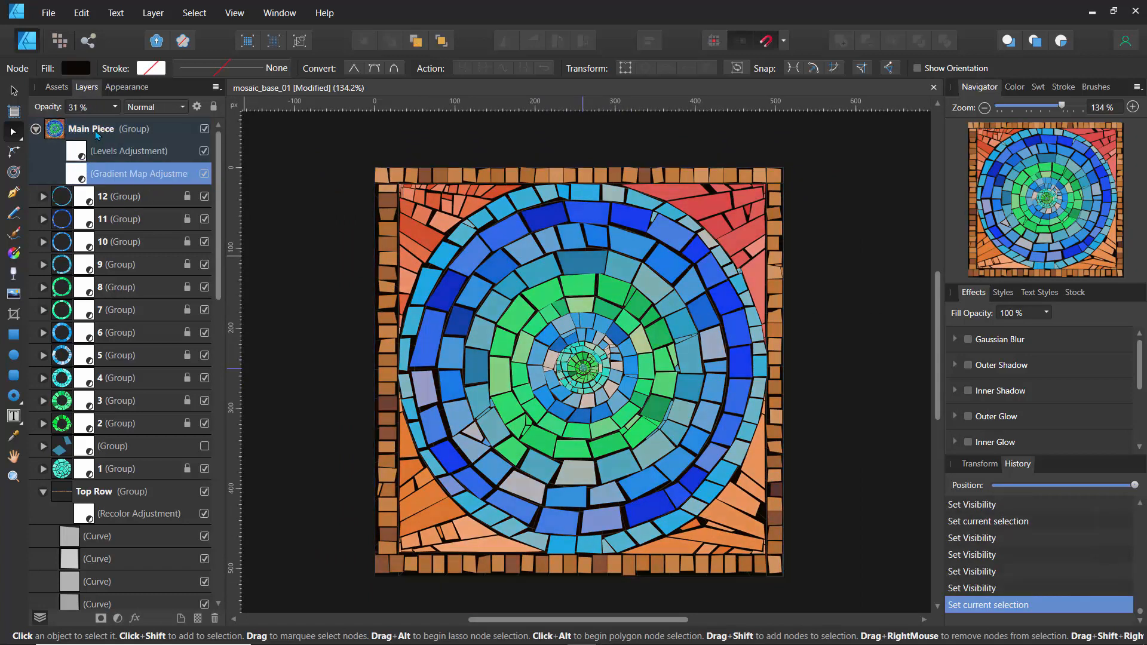
{"action": "left_click", "coordinate": [115, 109]}
{"action": "left_click_drag", "start_coordinate": [116, 123], "coordinate": [217, 141]}
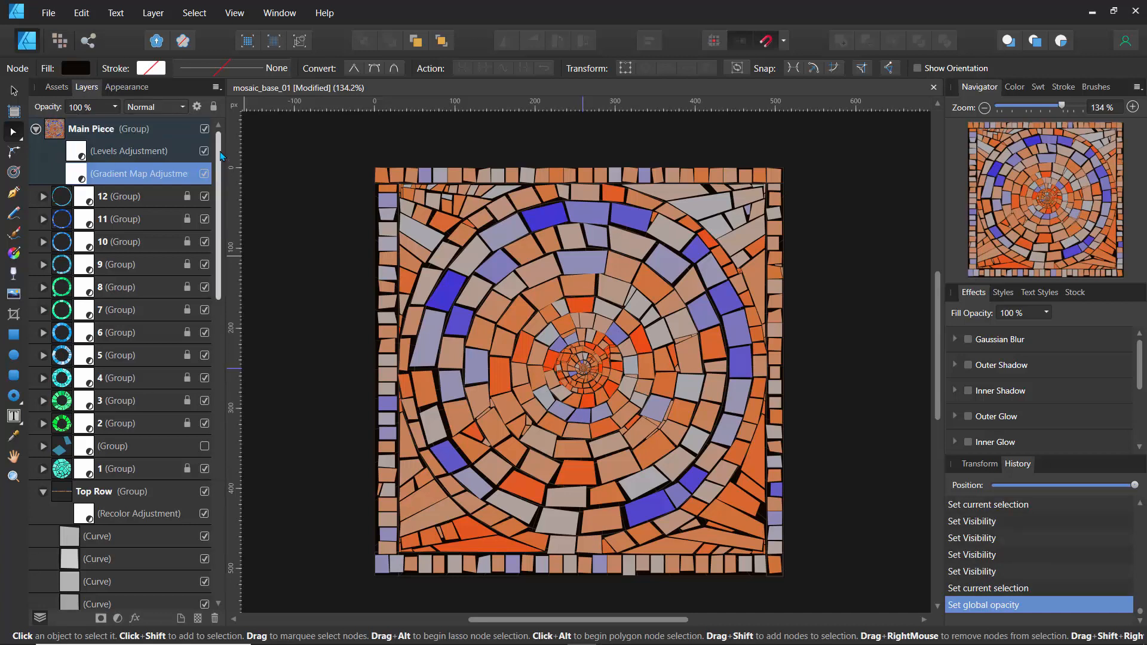
{"action": "left_click", "coordinate": [160, 110]}
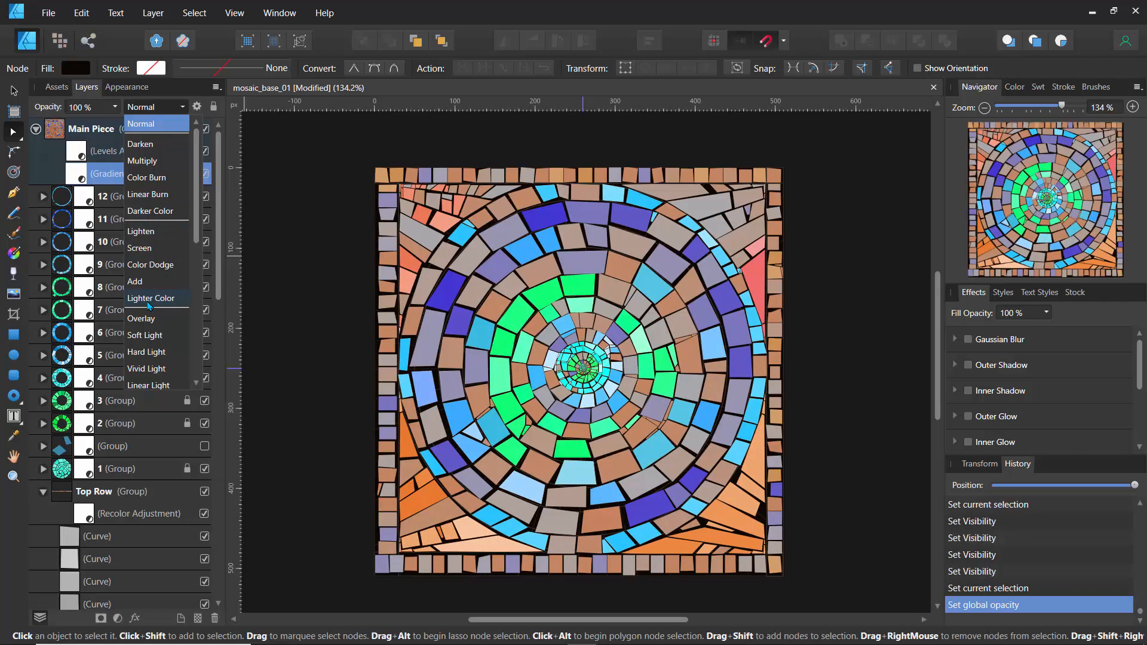
{"action": "left_click", "coordinate": [149, 305]}
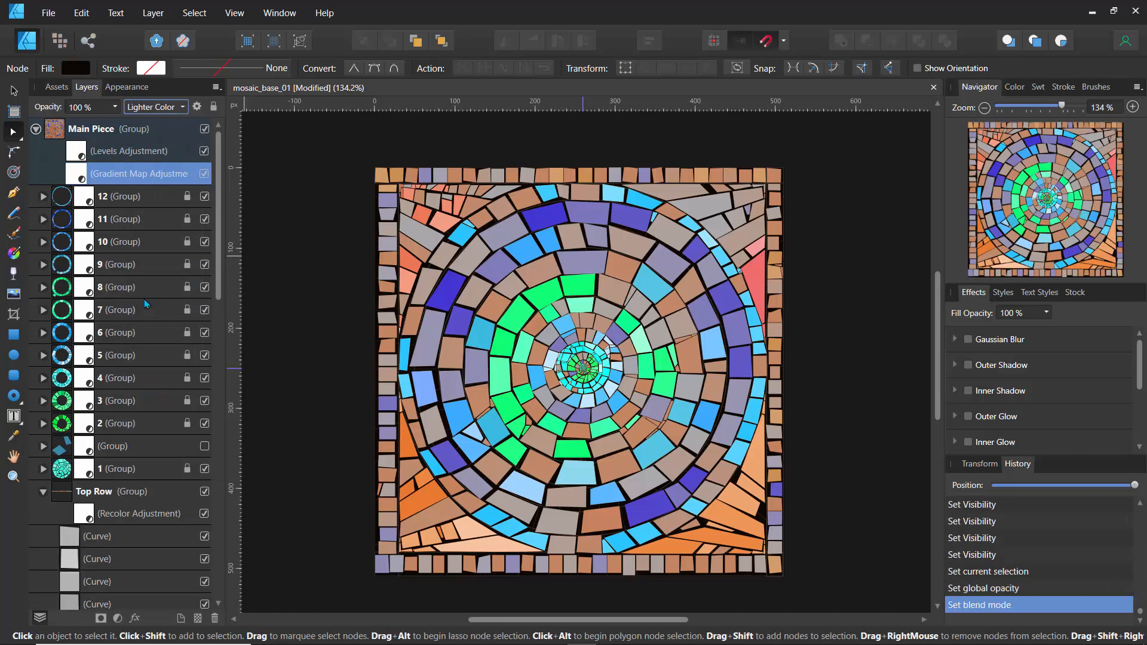
Step: Check the Levels adjustment's effect by toggling its visibility, and raise its opacity
{"action": "left_click", "coordinate": [83, 177]}
{"action": "left_click", "coordinate": [81, 153]}
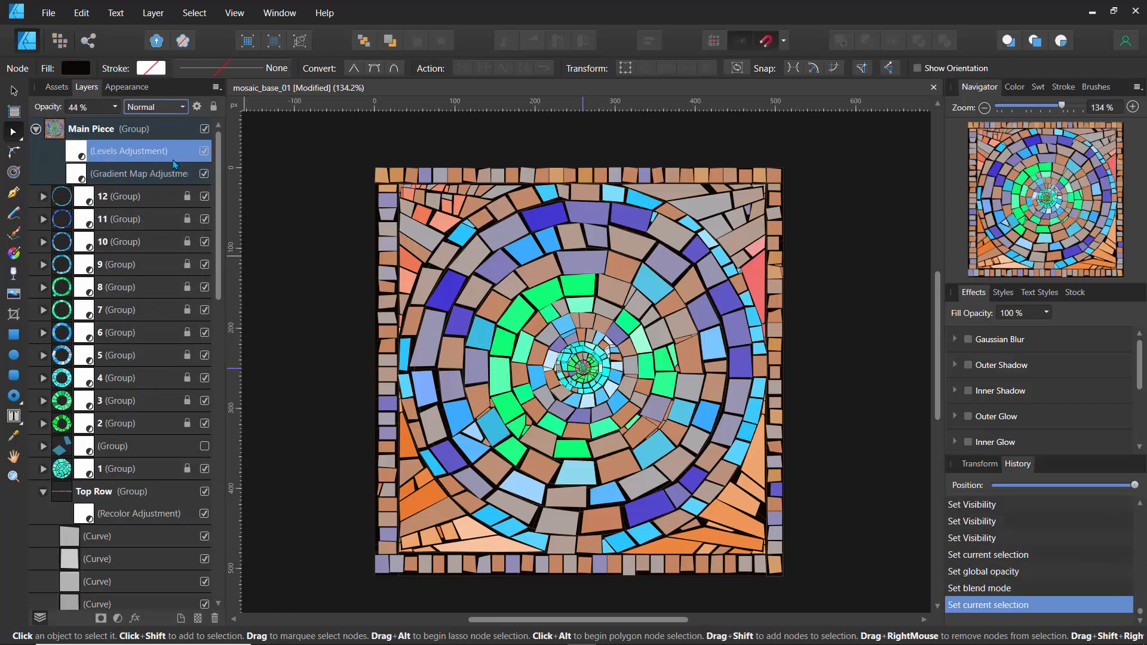
{"action": "left_click", "coordinate": [202, 151]}
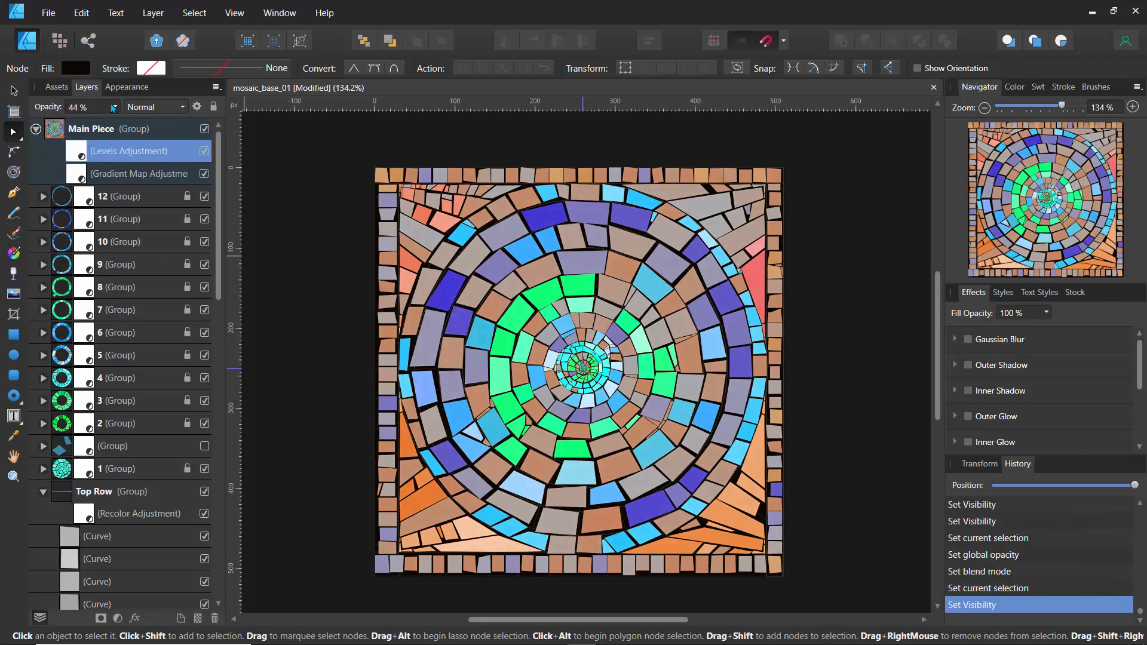
{"action": "left_click", "coordinate": [115, 109]}
{"action": "left_click_drag", "start_coordinate": [117, 122], "coordinate": [149, 130]}
Step: Reduce the Gradient Map adjustment's opacity to 65%
{"action": "left_click", "coordinate": [84, 177]}
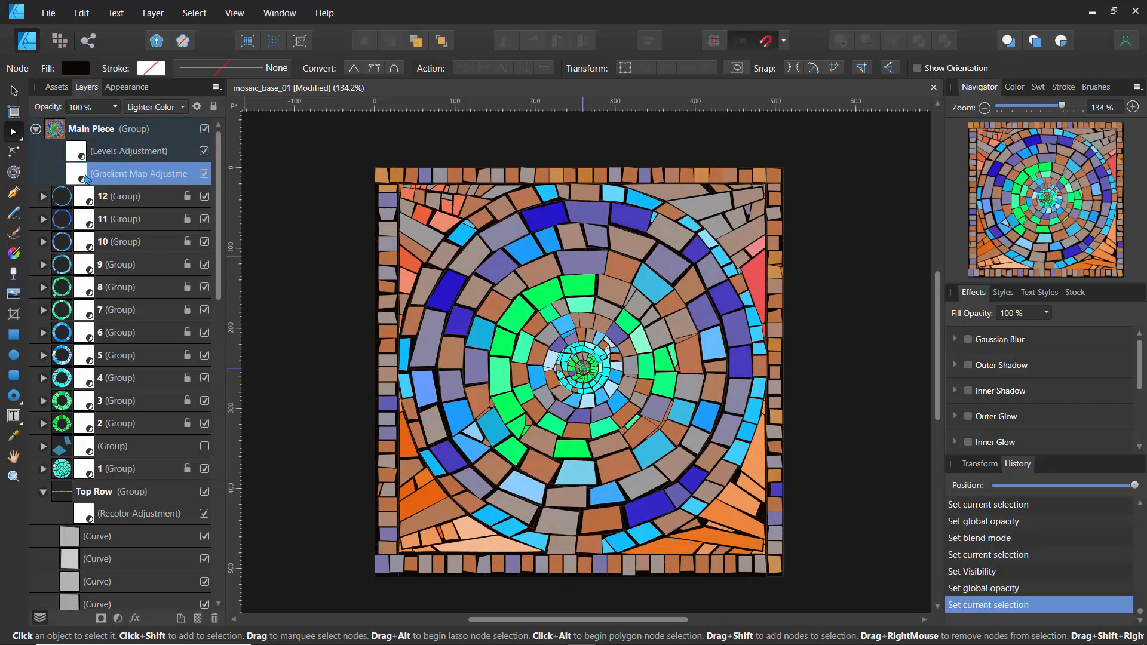
{"action": "left_click", "coordinate": [115, 107]}
{"action": "left_click_drag", "start_coordinate": [116, 122], "coordinate": [82, 141]}
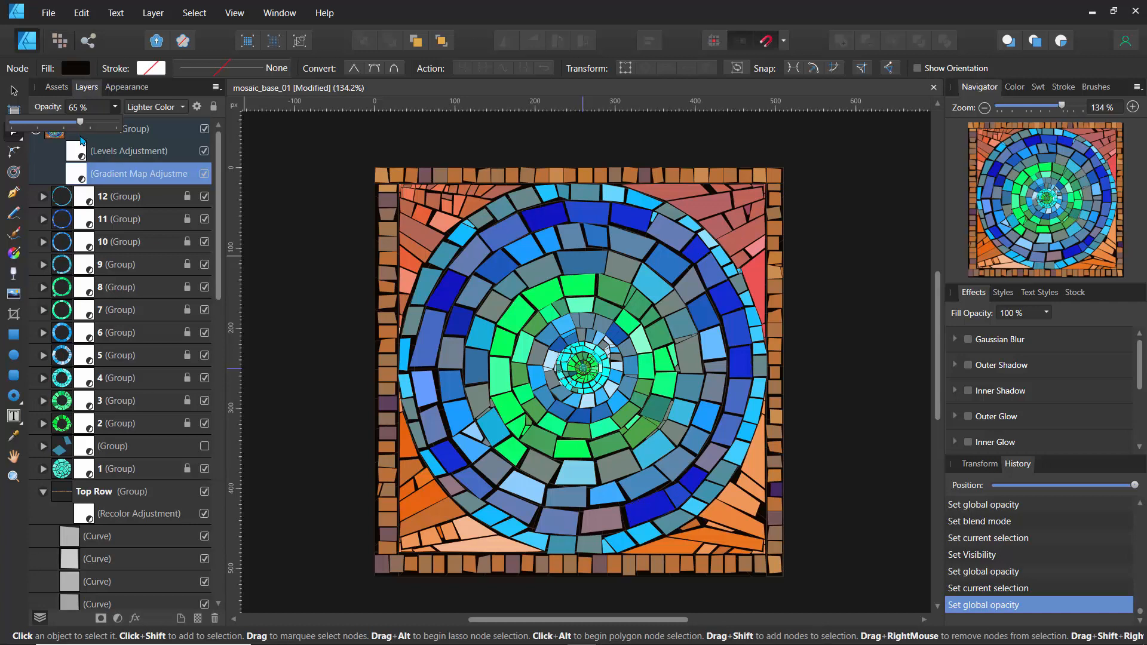
{"action": "left_click", "coordinate": [219, 168]}
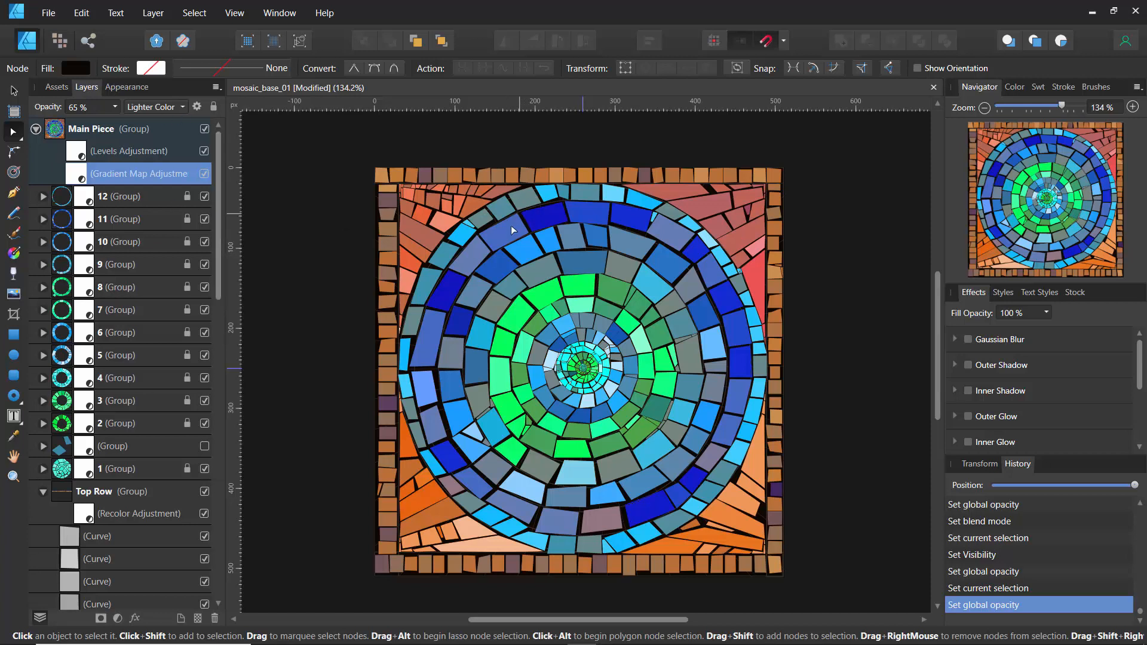
Step: Collapse the Main Piece and BAckground groups and select the Main Piece group
{"action": "left_click", "coordinate": [36, 129]}
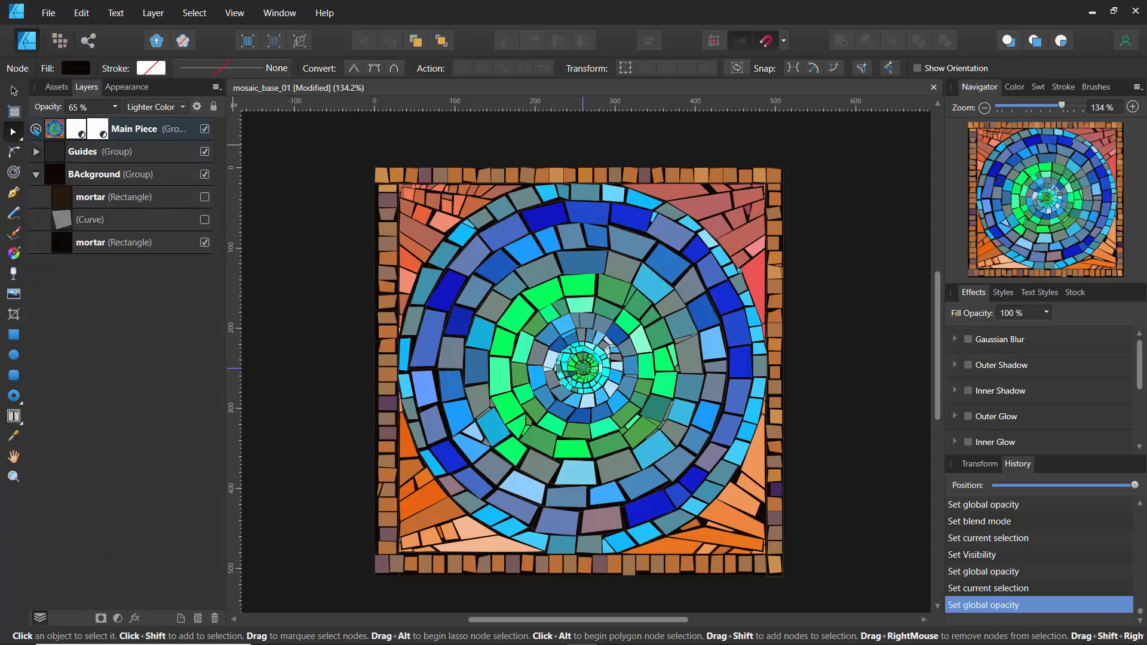
{"action": "left_click", "coordinate": [36, 175]}
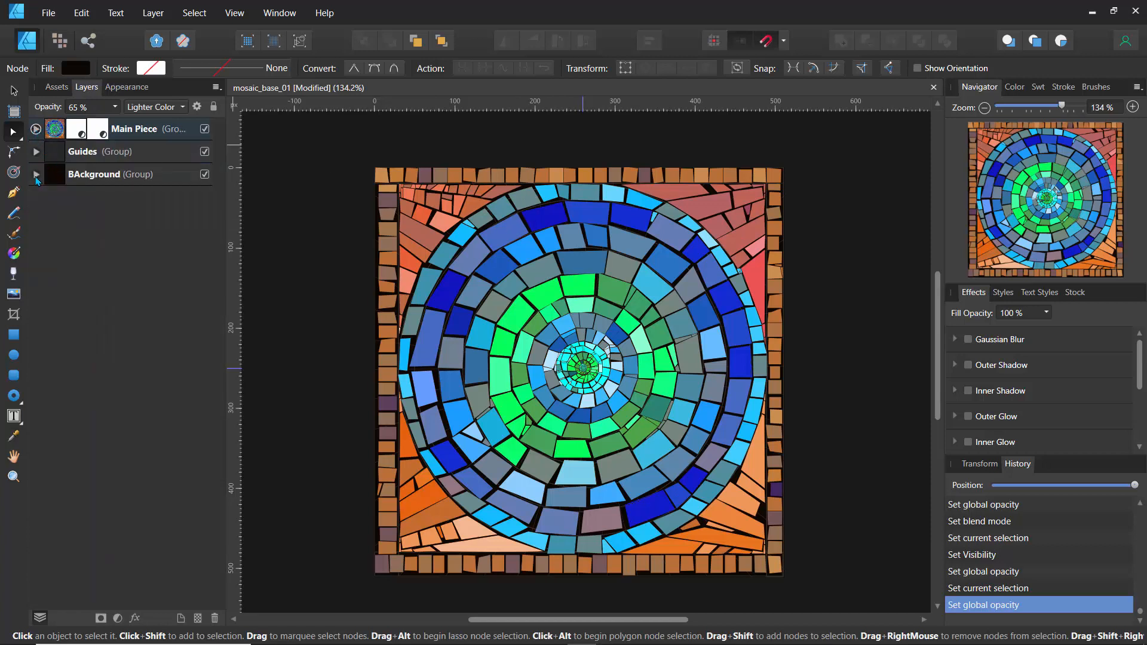
{"action": "left_click", "coordinate": [150, 137]}
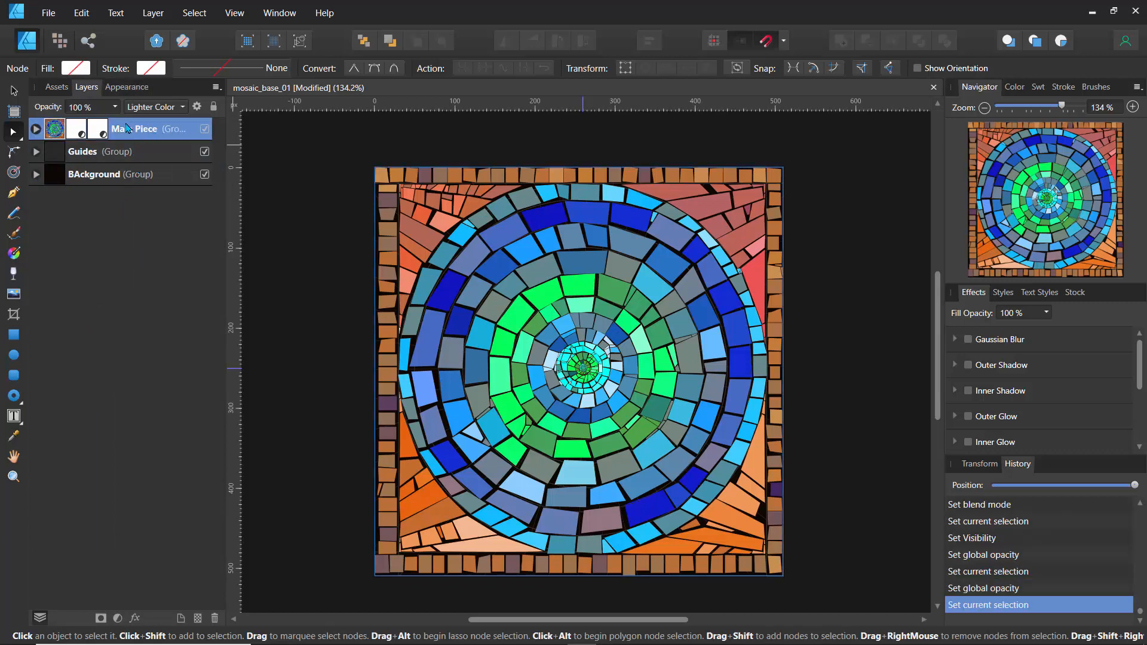
Step: Group the Main Piece, Guides and BAckground groups together, name the new group Mosaic Art, and check it by toggling its visibility
{"action": "left_click", "coordinate": [135, 157], "text": "shift"}
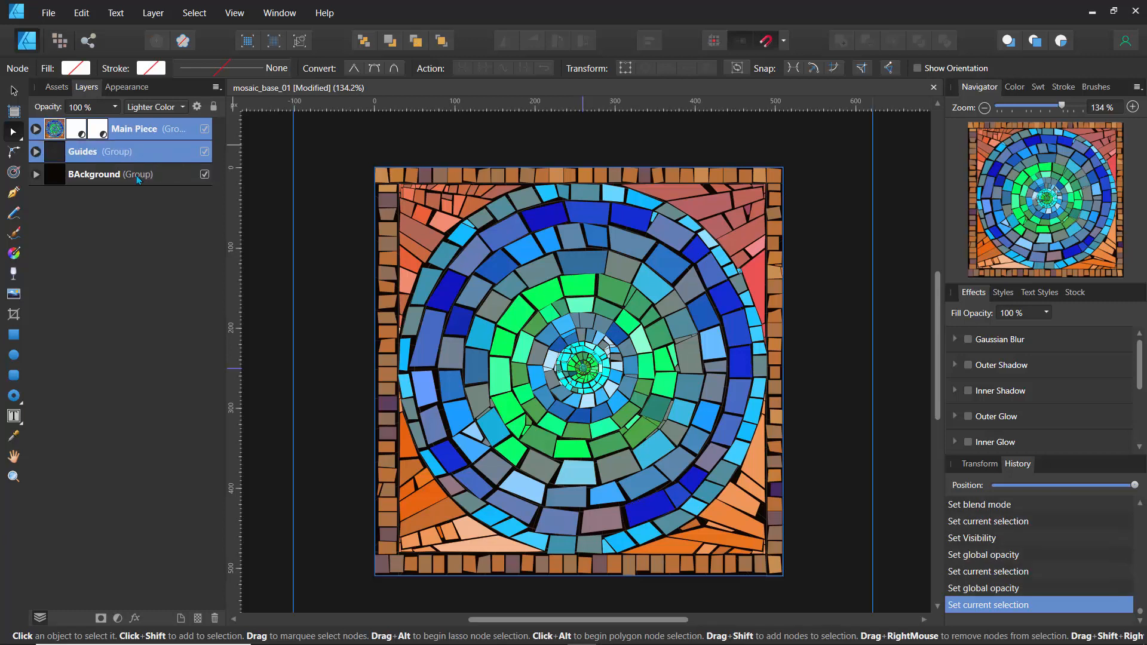
{"action": "left_click", "coordinate": [138, 179], "text": "shift"}
{"action": "key", "text": "ctrl+g"}
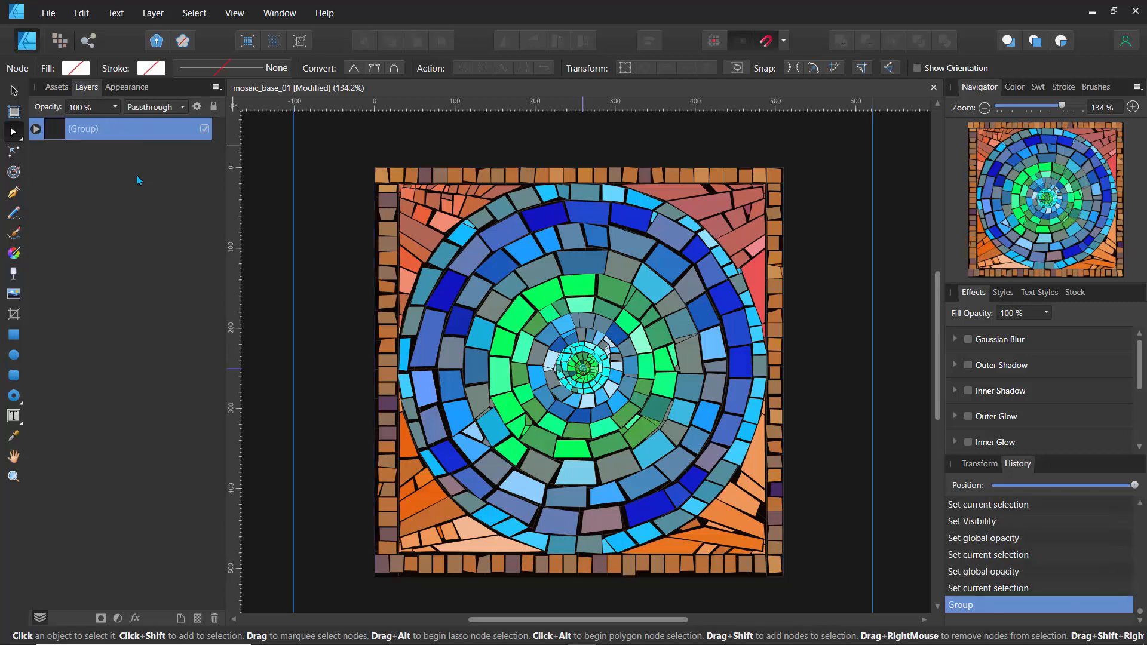
{"action": "double_click", "coordinate": [90, 129]}
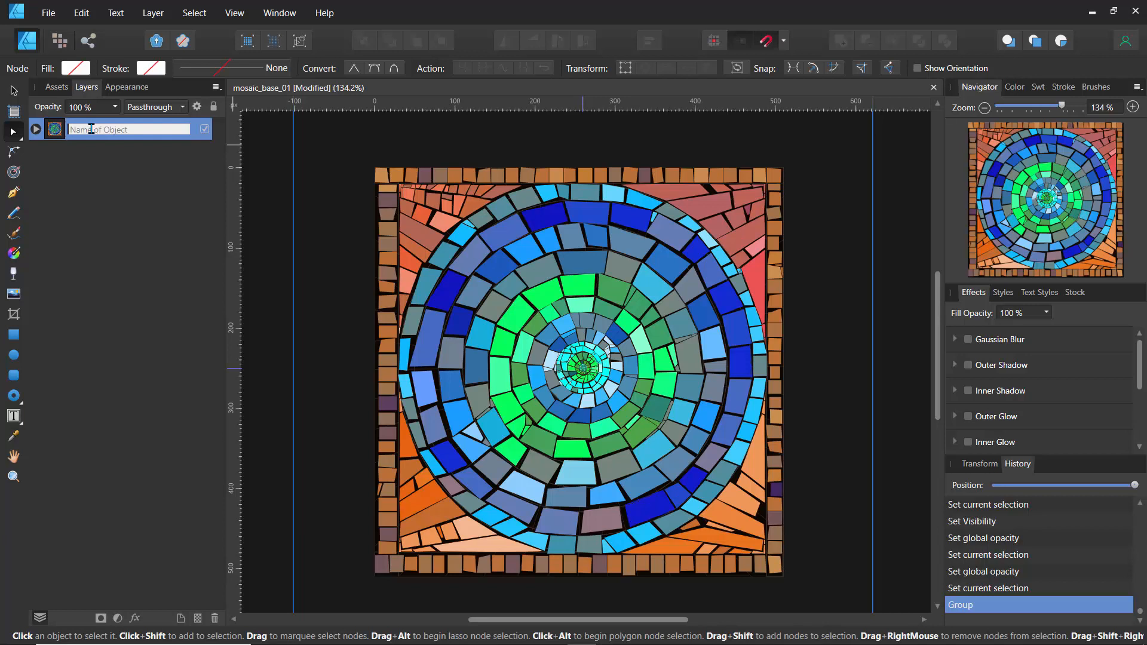
{"action": "type", "text": "Mosaic Art"}
{"action": "key", "text": "Return"}
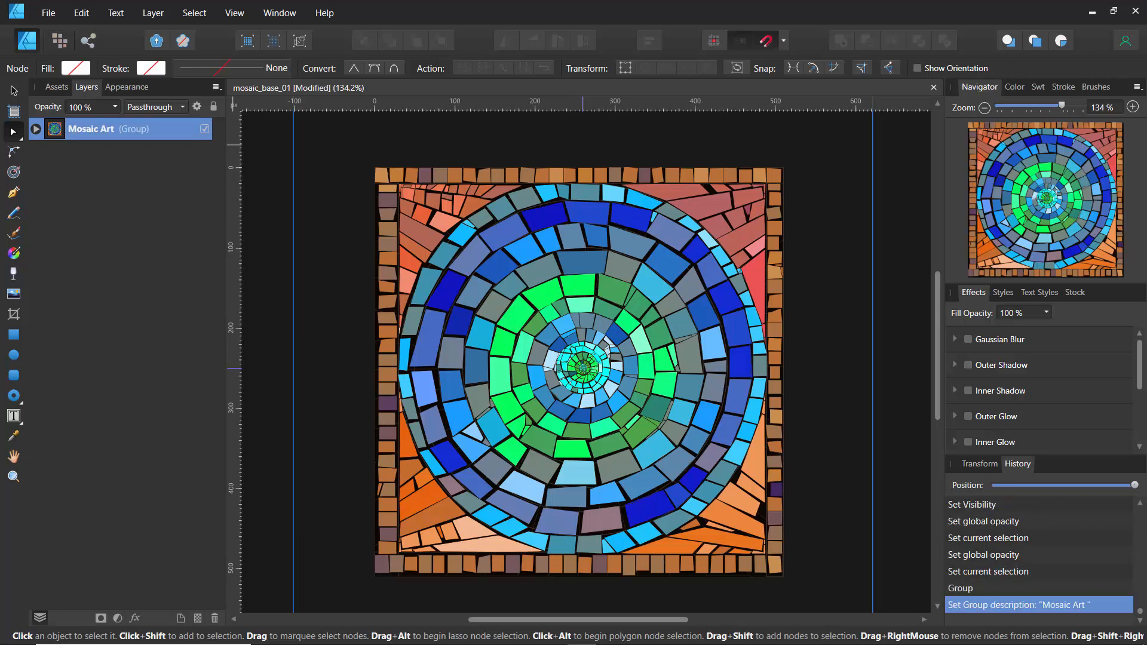
{"action": "left_click", "coordinate": [204, 130]}
{"action": "left_click", "coordinate": [205, 130]}
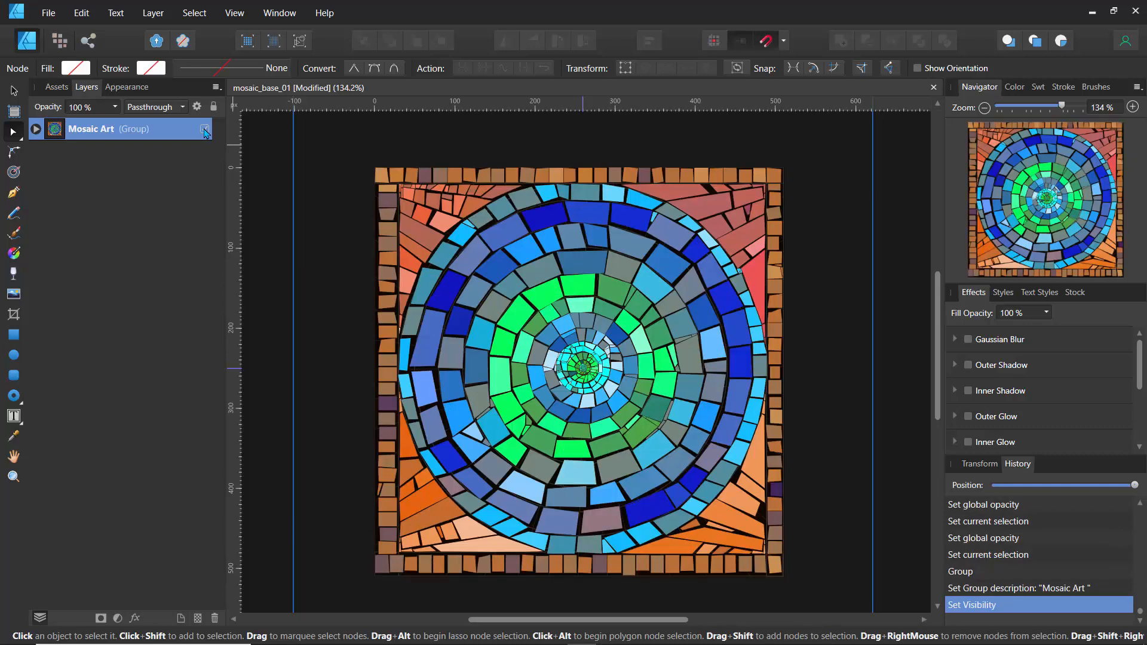
Step: Add a Posterize adjustment to the Mosaic Art group with 2 posterize levels
{"action": "left_click", "coordinate": [118, 618]}
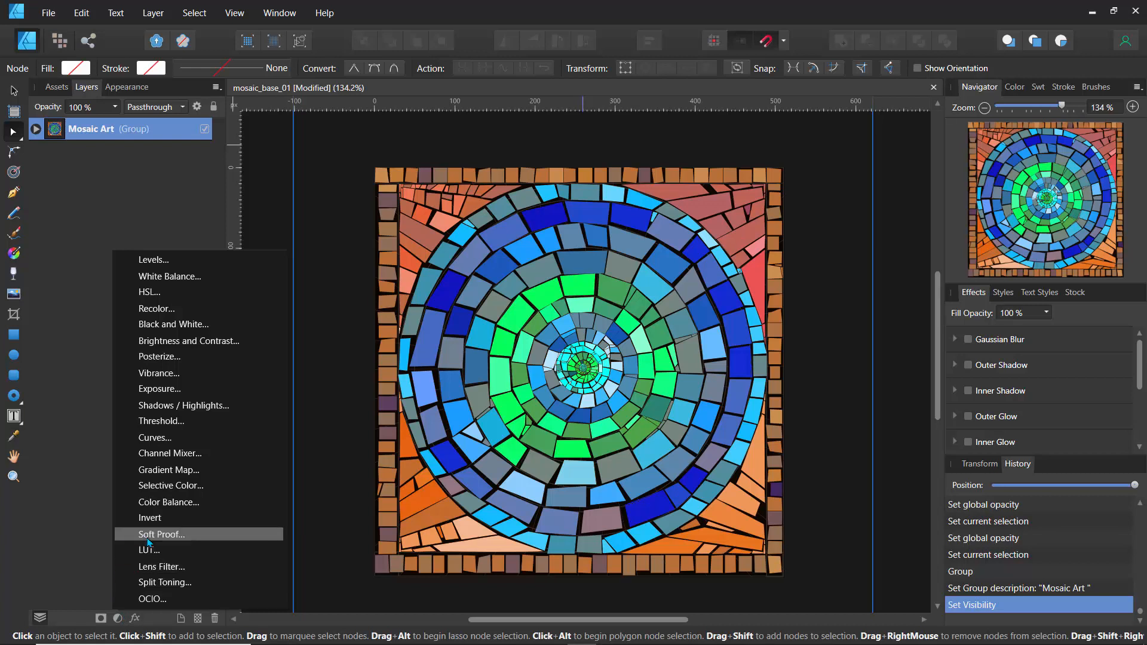
{"action": "left_click", "coordinate": [153, 357]}
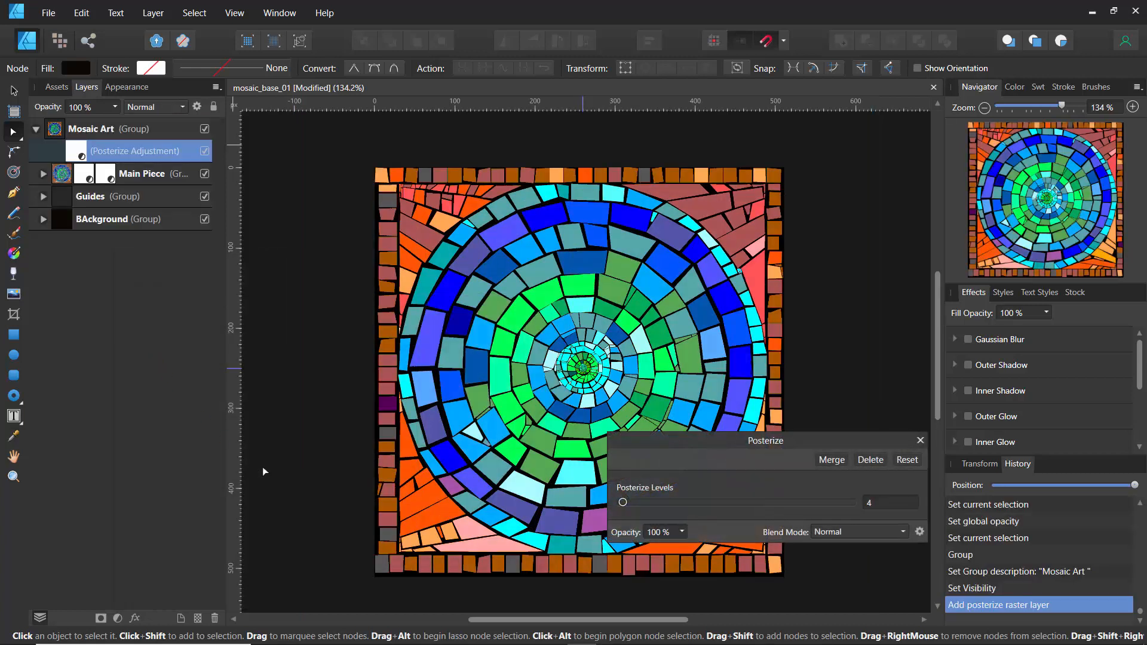
{"action": "left_click_drag", "start_coordinate": [670, 452], "coordinate": [146, 337]}
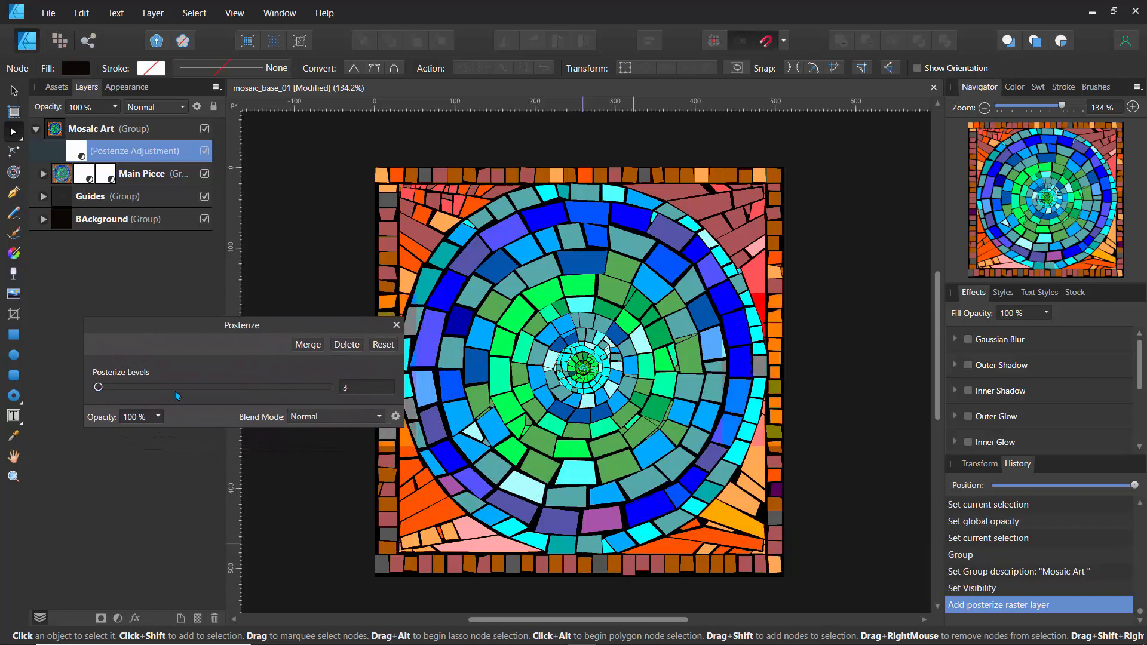
{"action": "left_click_drag", "start_coordinate": [99, 392], "coordinate": [76, 410]}
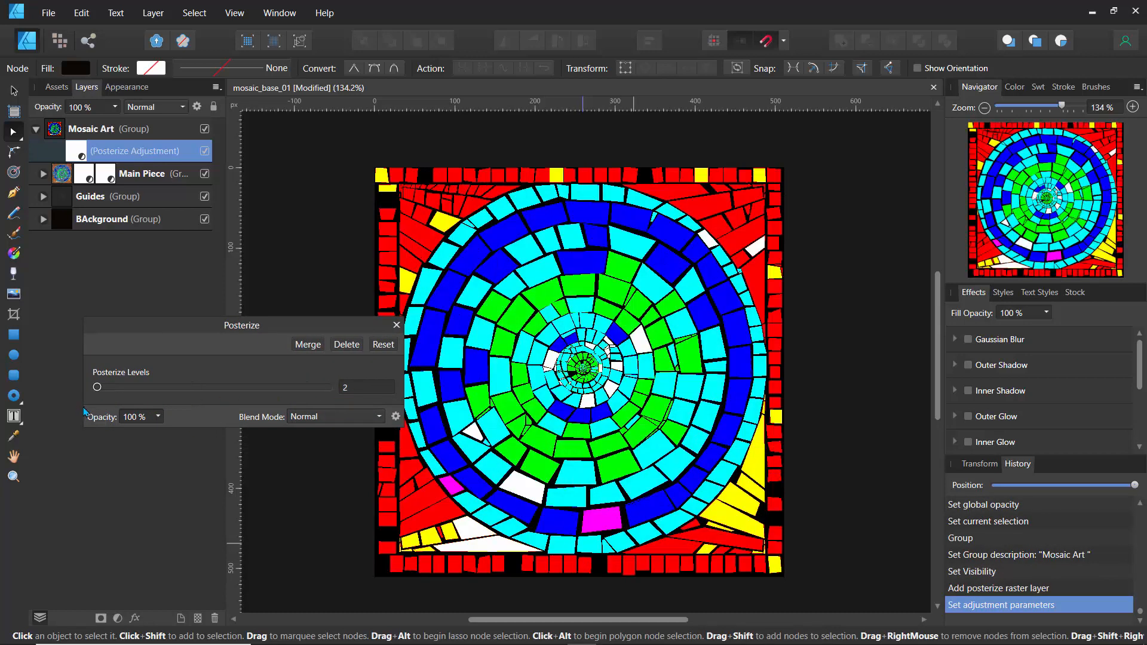
{"action": "left_click_drag", "start_coordinate": [99, 408], "coordinate": [77, 410]}
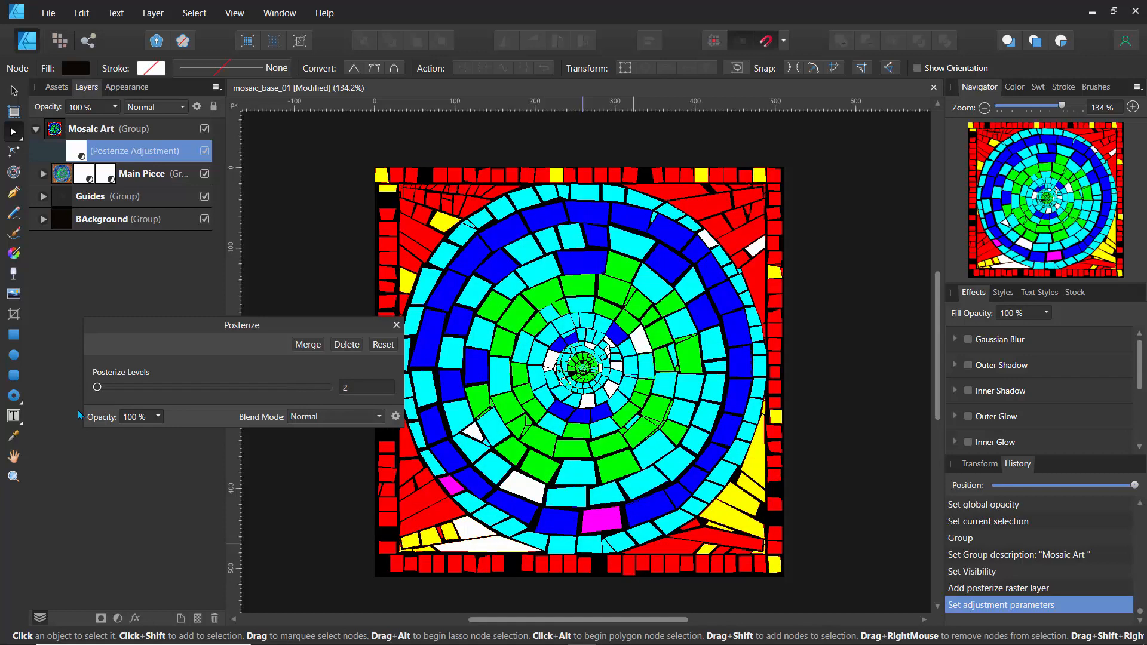
{"action": "left_click", "coordinate": [396, 325]}
Step: Reduce the Posterize adjustment's opacity to 25%
{"action": "left_click", "coordinate": [79, 152]}
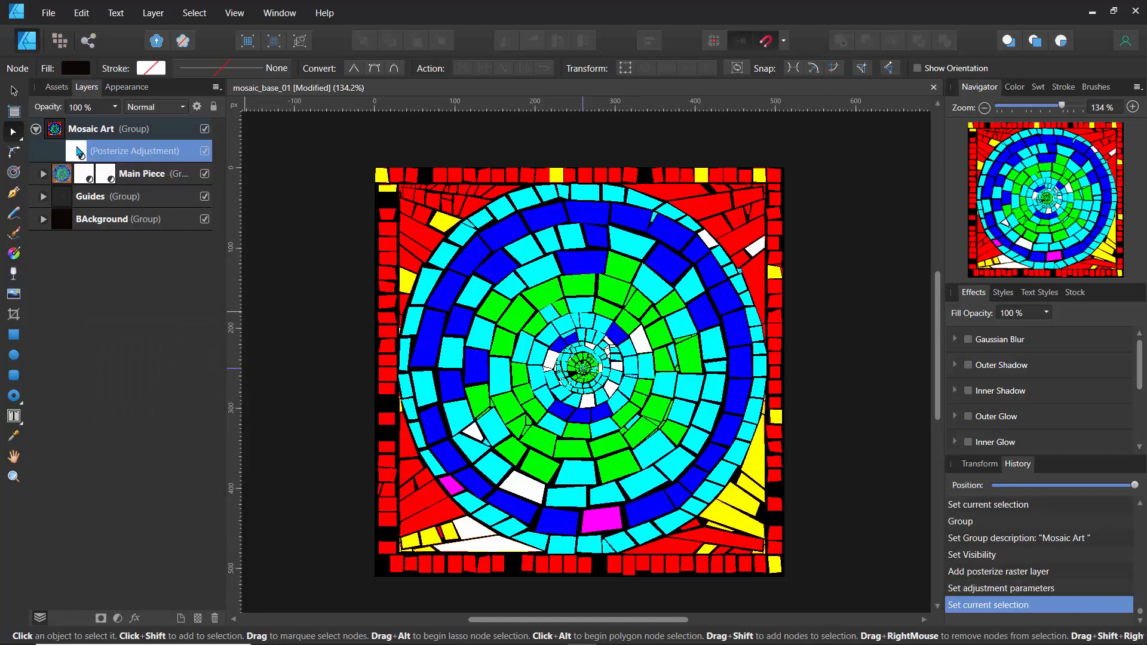
{"action": "left_click", "coordinate": [116, 107]}
{"action": "left_click_drag", "start_coordinate": [116, 121], "coordinate": [38, 129]}
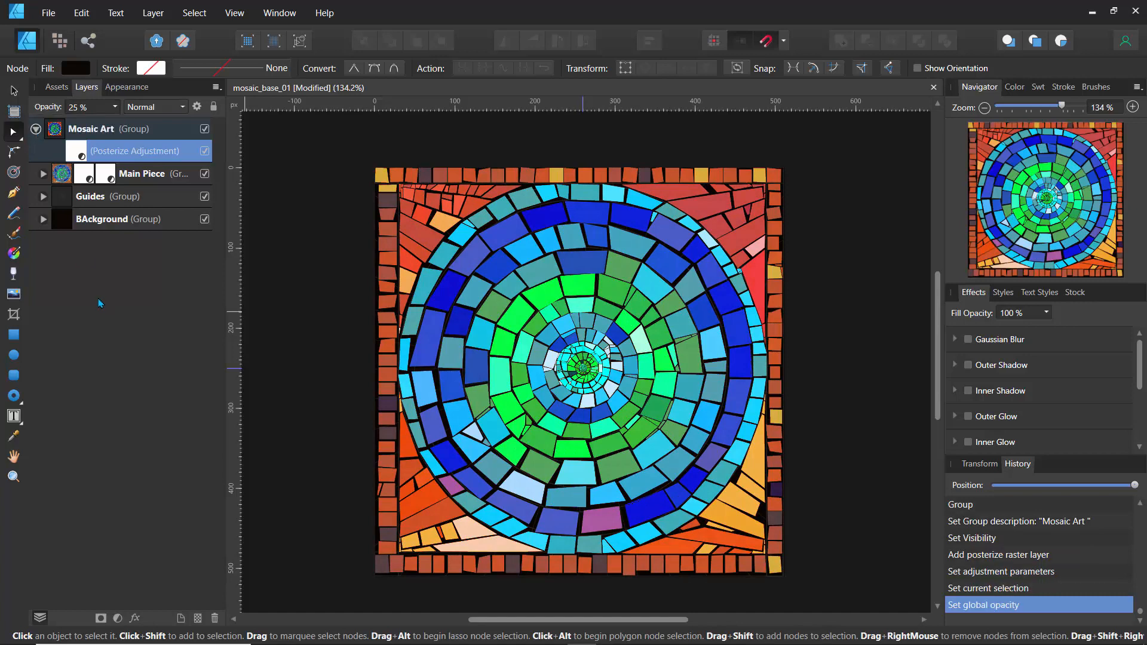
Step: Add a Shadows / Highlights adjustment to the Mosaic Art group, with shadows at -135% and the highlights raised moderately
{"action": "left_click", "coordinate": [96, 197]}
{"action": "left_click", "coordinate": [100, 154]}
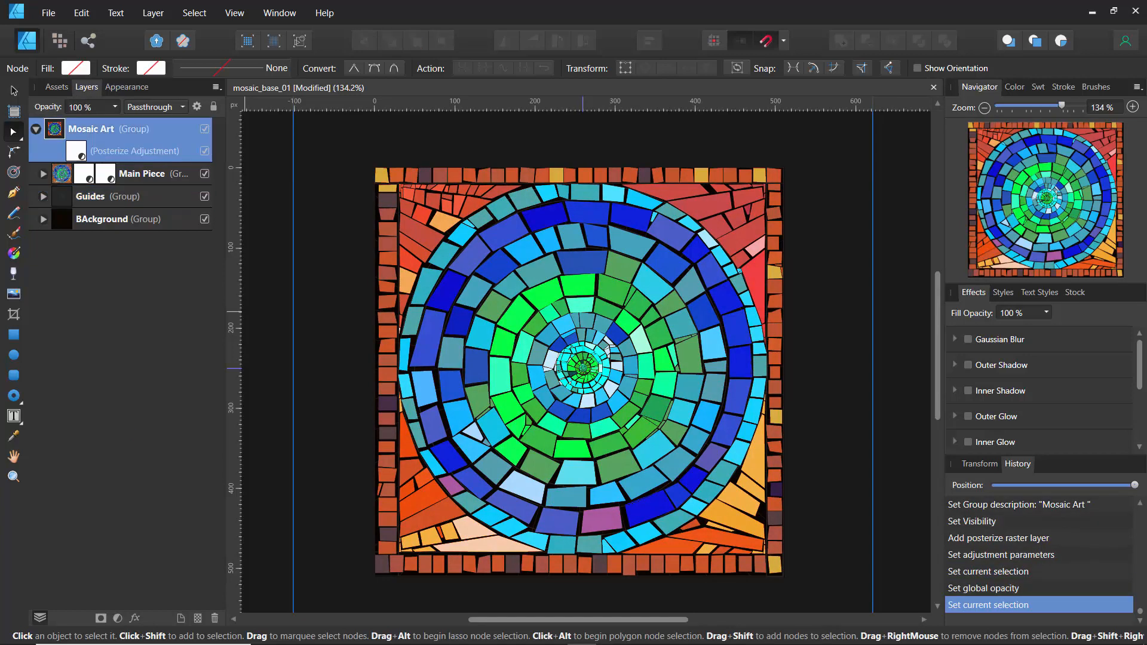
{"action": "left_click", "coordinate": [119, 618]}
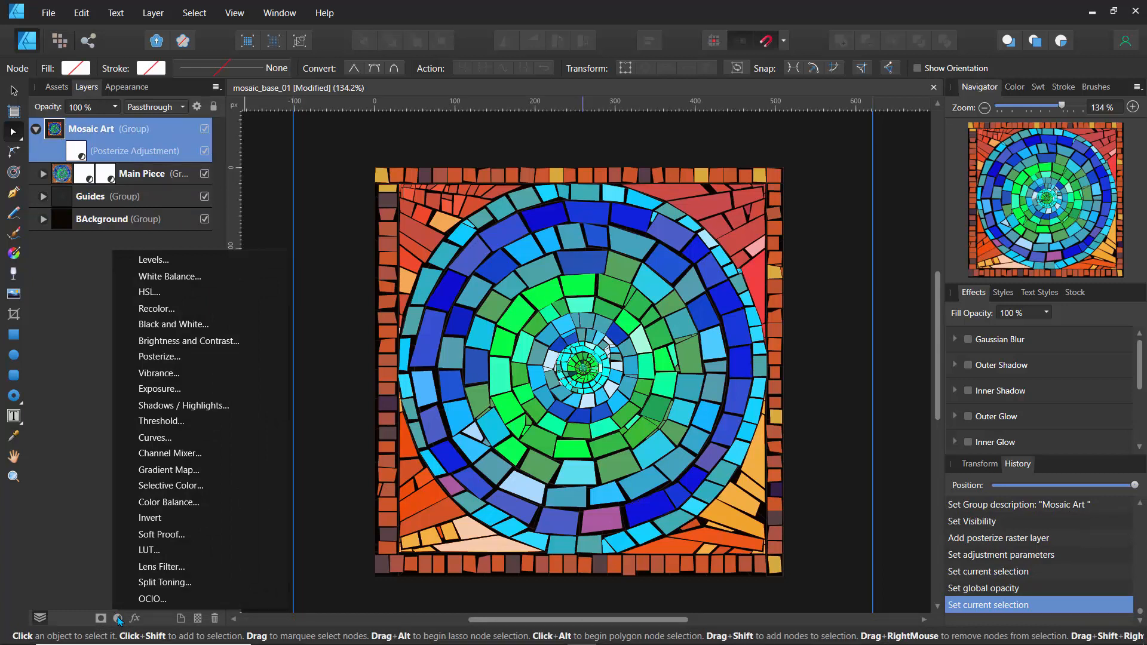
{"action": "left_click", "coordinate": [157, 407]}
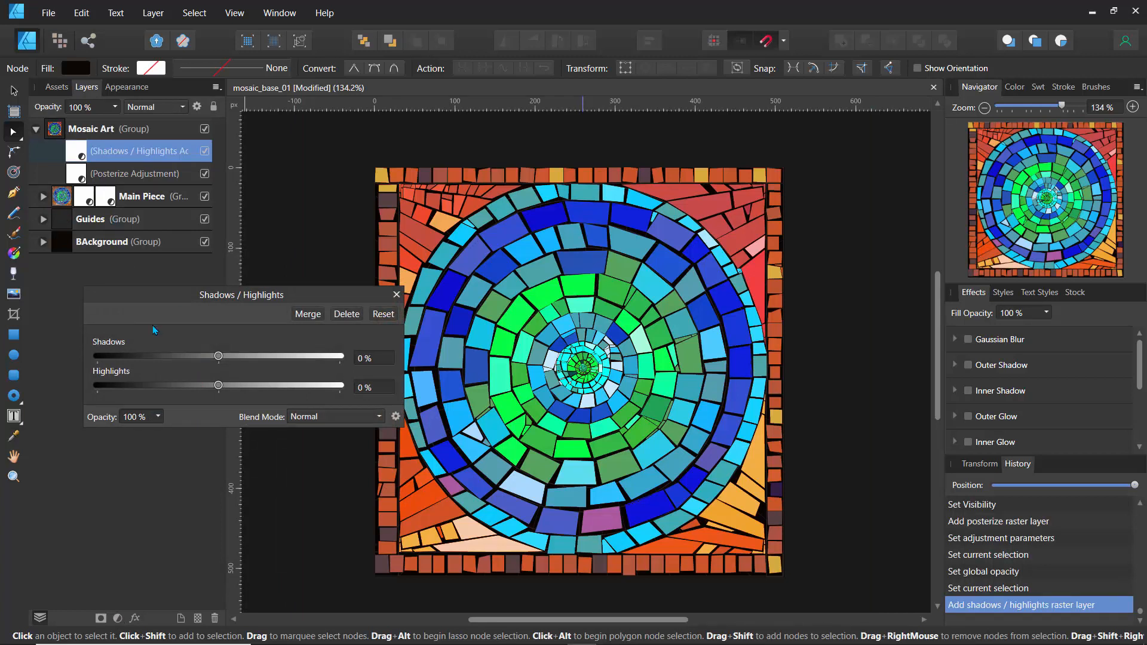
{"action": "left_click_drag", "start_coordinate": [218, 356], "coordinate": [138, 361]}
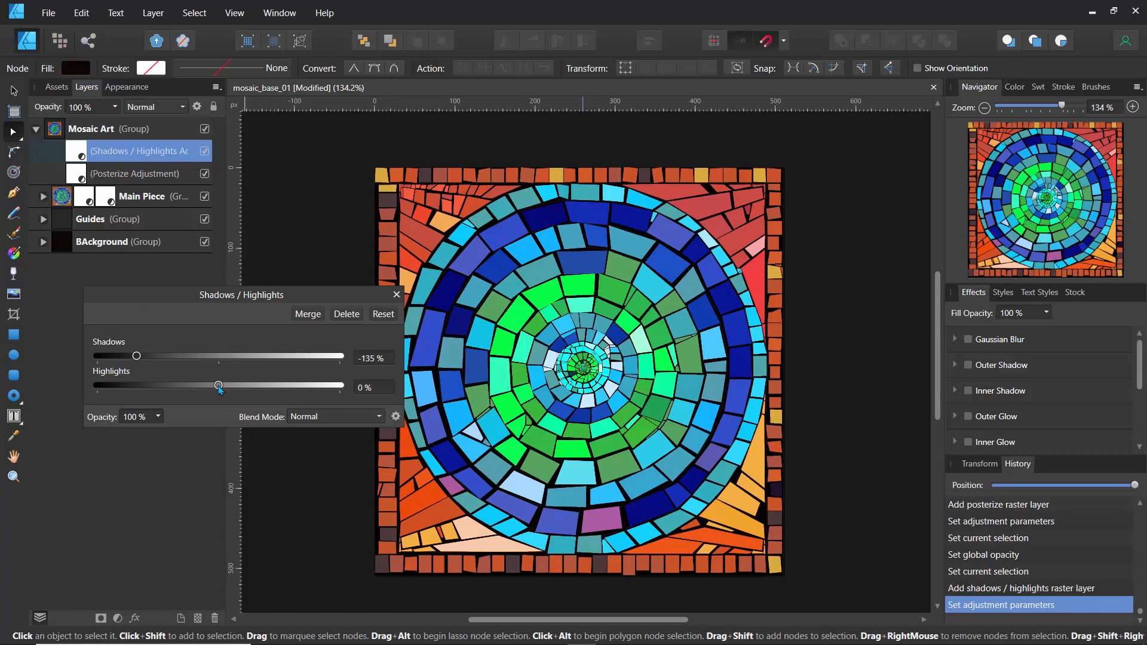
{"action": "left_click_drag", "start_coordinate": [220, 390], "coordinate": [261, 392]}
{"action": "left_click", "coordinate": [397, 295]}
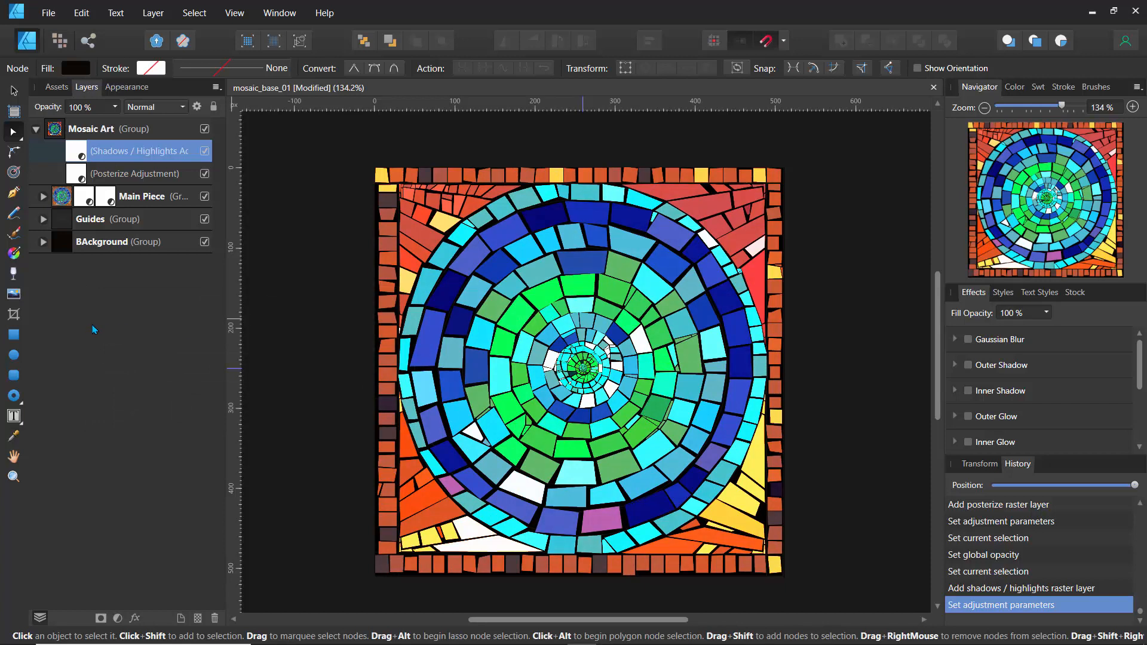
Step: Reduce the Shadows / Highlights adjustment's opacity to about 9%
{"action": "left_click", "coordinate": [112, 132]}
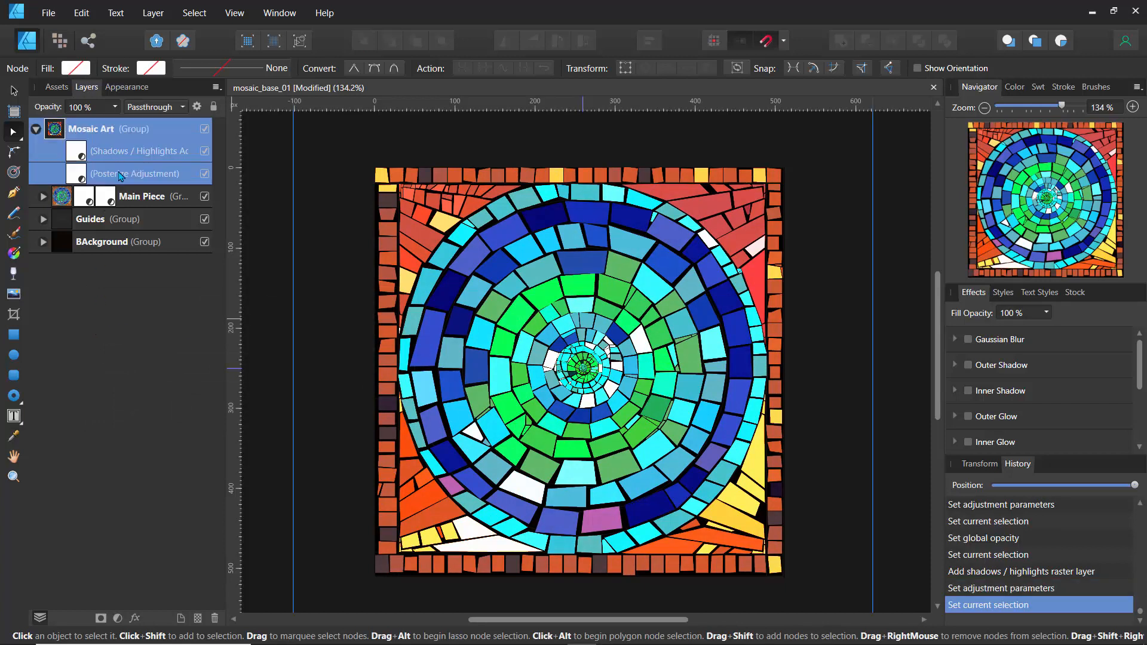
{"action": "left_click_drag", "start_coordinate": [80, 174], "coordinate": [82, 154]}
{"action": "left_click", "coordinate": [81, 154]}
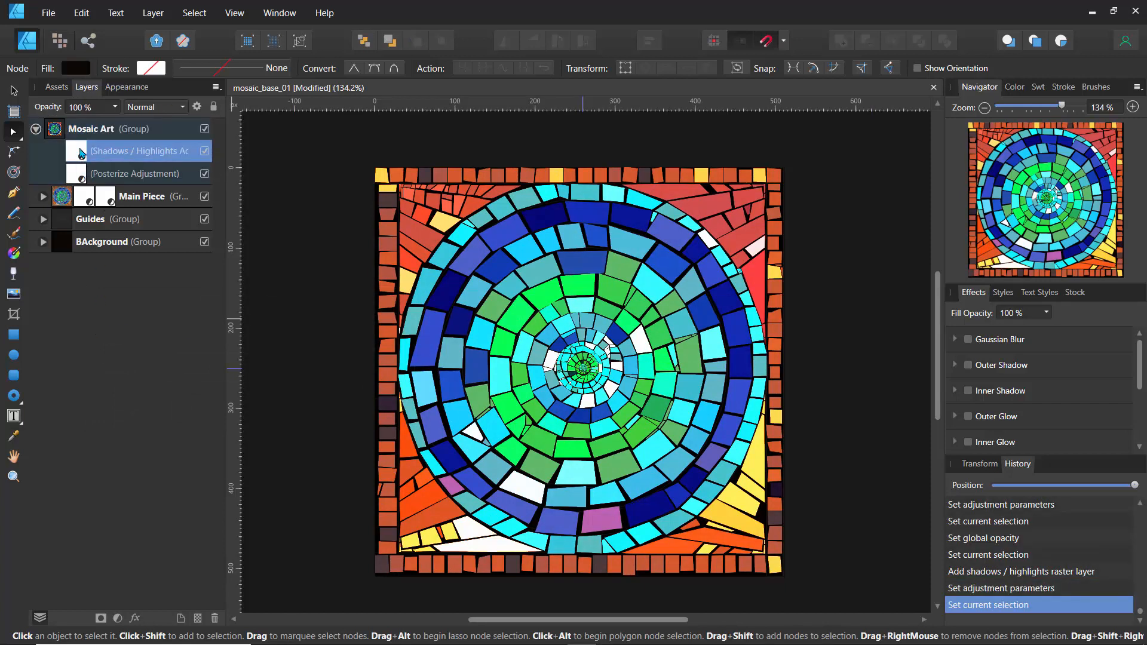
{"action": "left_click", "coordinate": [82, 174]}
{"action": "left_click", "coordinate": [81, 152]}
{"action": "left_click", "coordinate": [115, 106]}
{"action": "left_click_drag", "start_coordinate": [117, 123], "coordinate": [24, 140]}
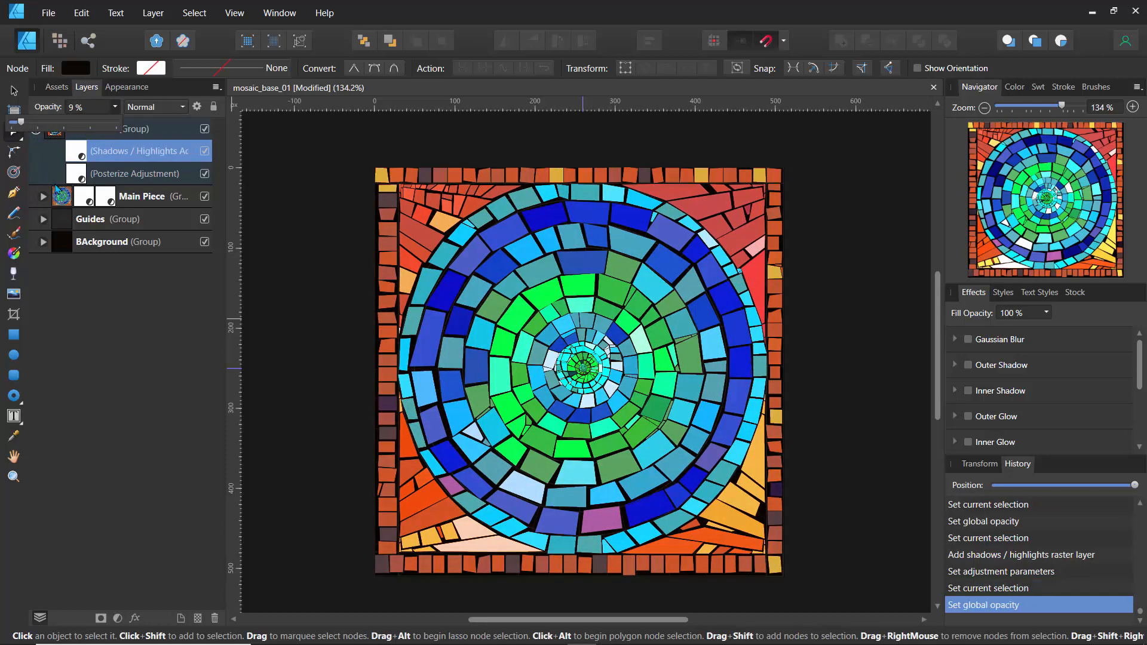
Step: Try other opacity values on the Posterize adjustment and set it back to 25%
{"action": "left_click", "coordinate": [81, 177]}
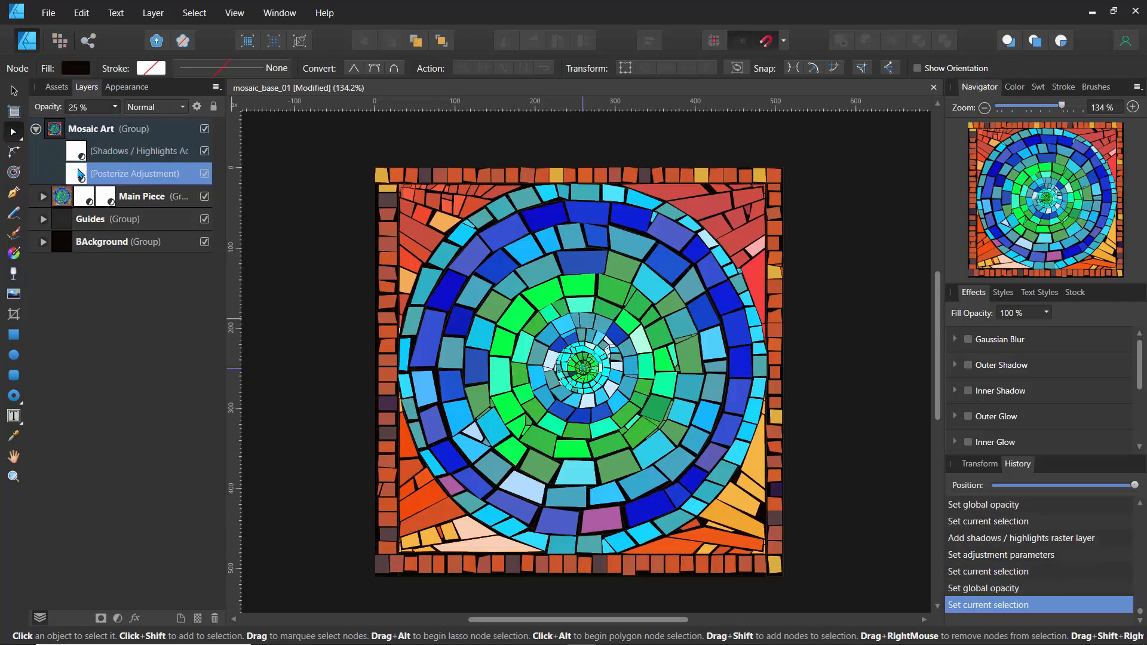
{"action": "left_click", "coordinate": [114, 106]}
{"action": "left_click", "coordinate": [116, 122]}
{"action": "left_click_drag", "start_coordinate": [117, 124], "coordinate": [118, 154]}
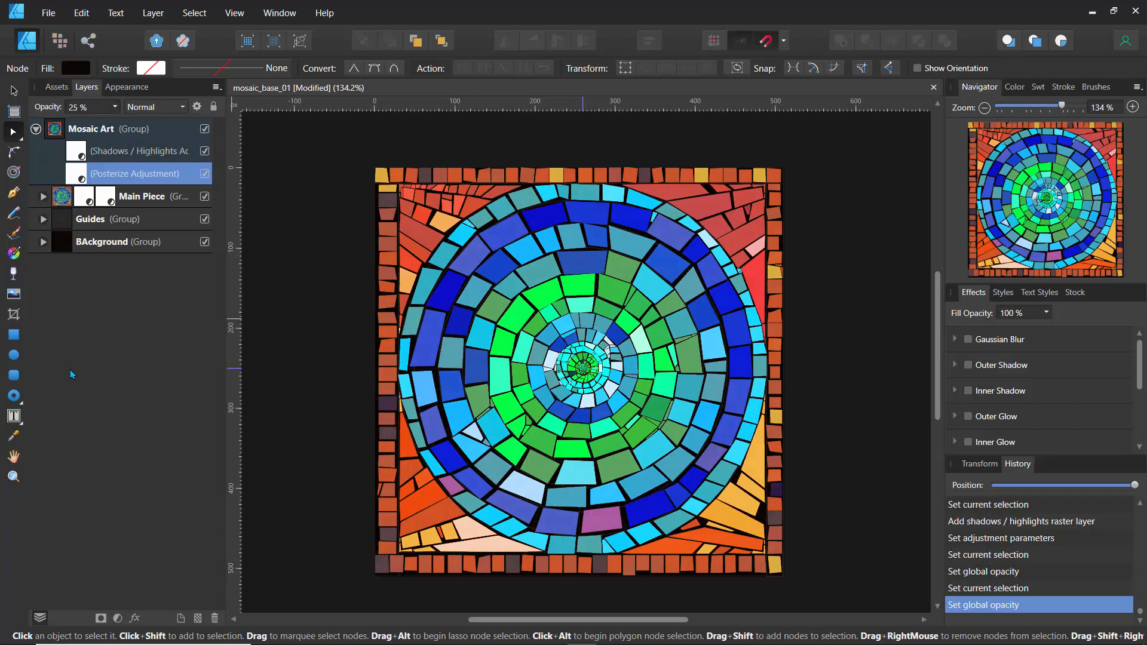